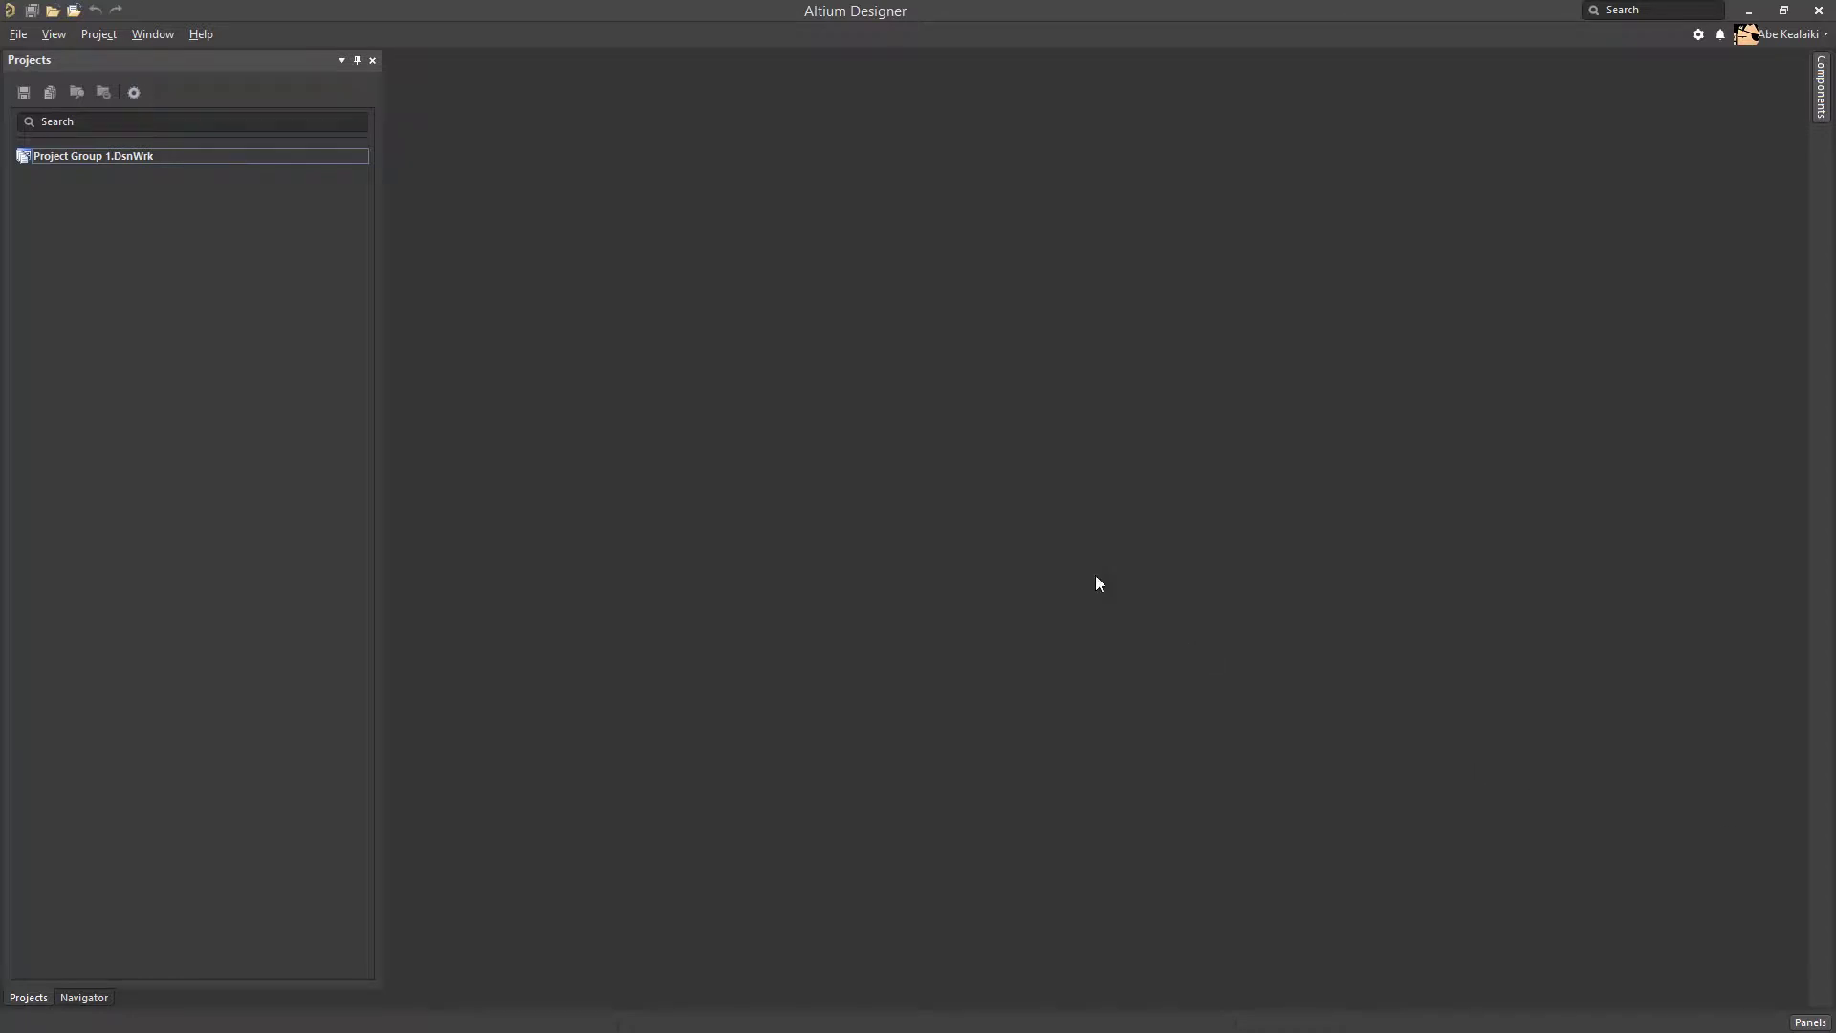
Create a new integrated library project from the File > New > Library menu
click(20, 36)
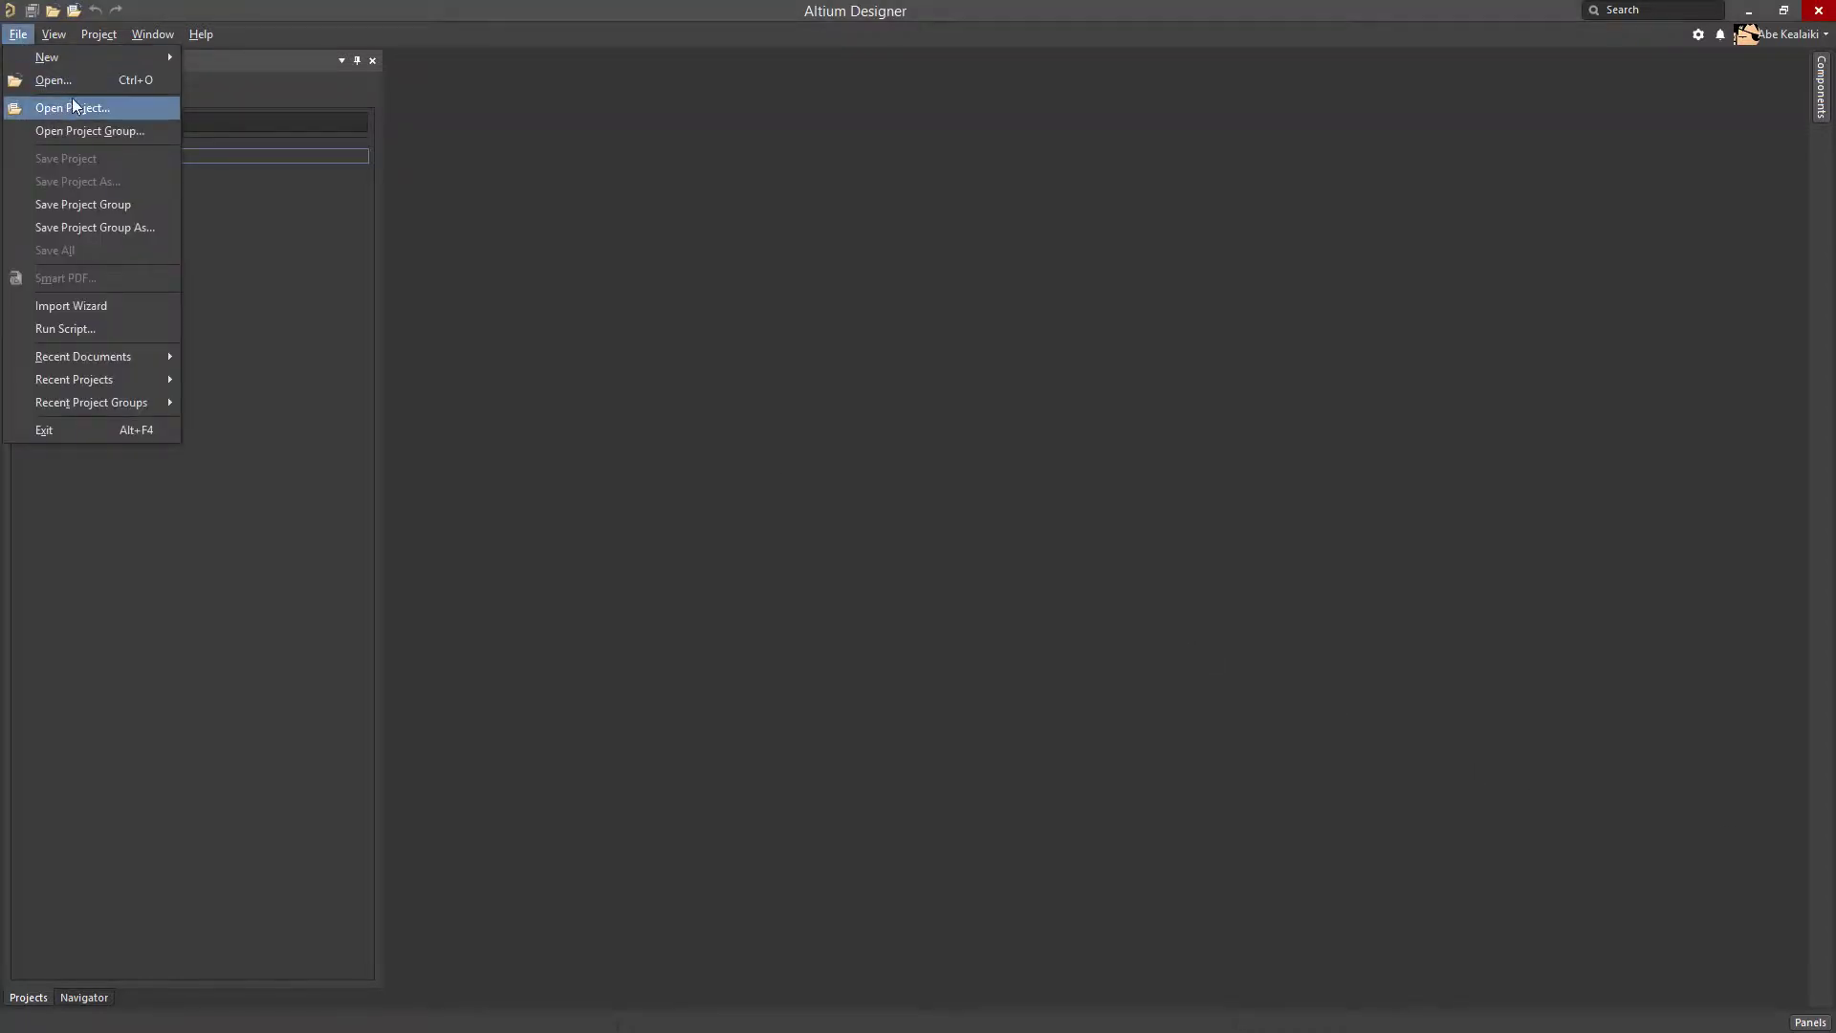
mouse_move(101, 56)
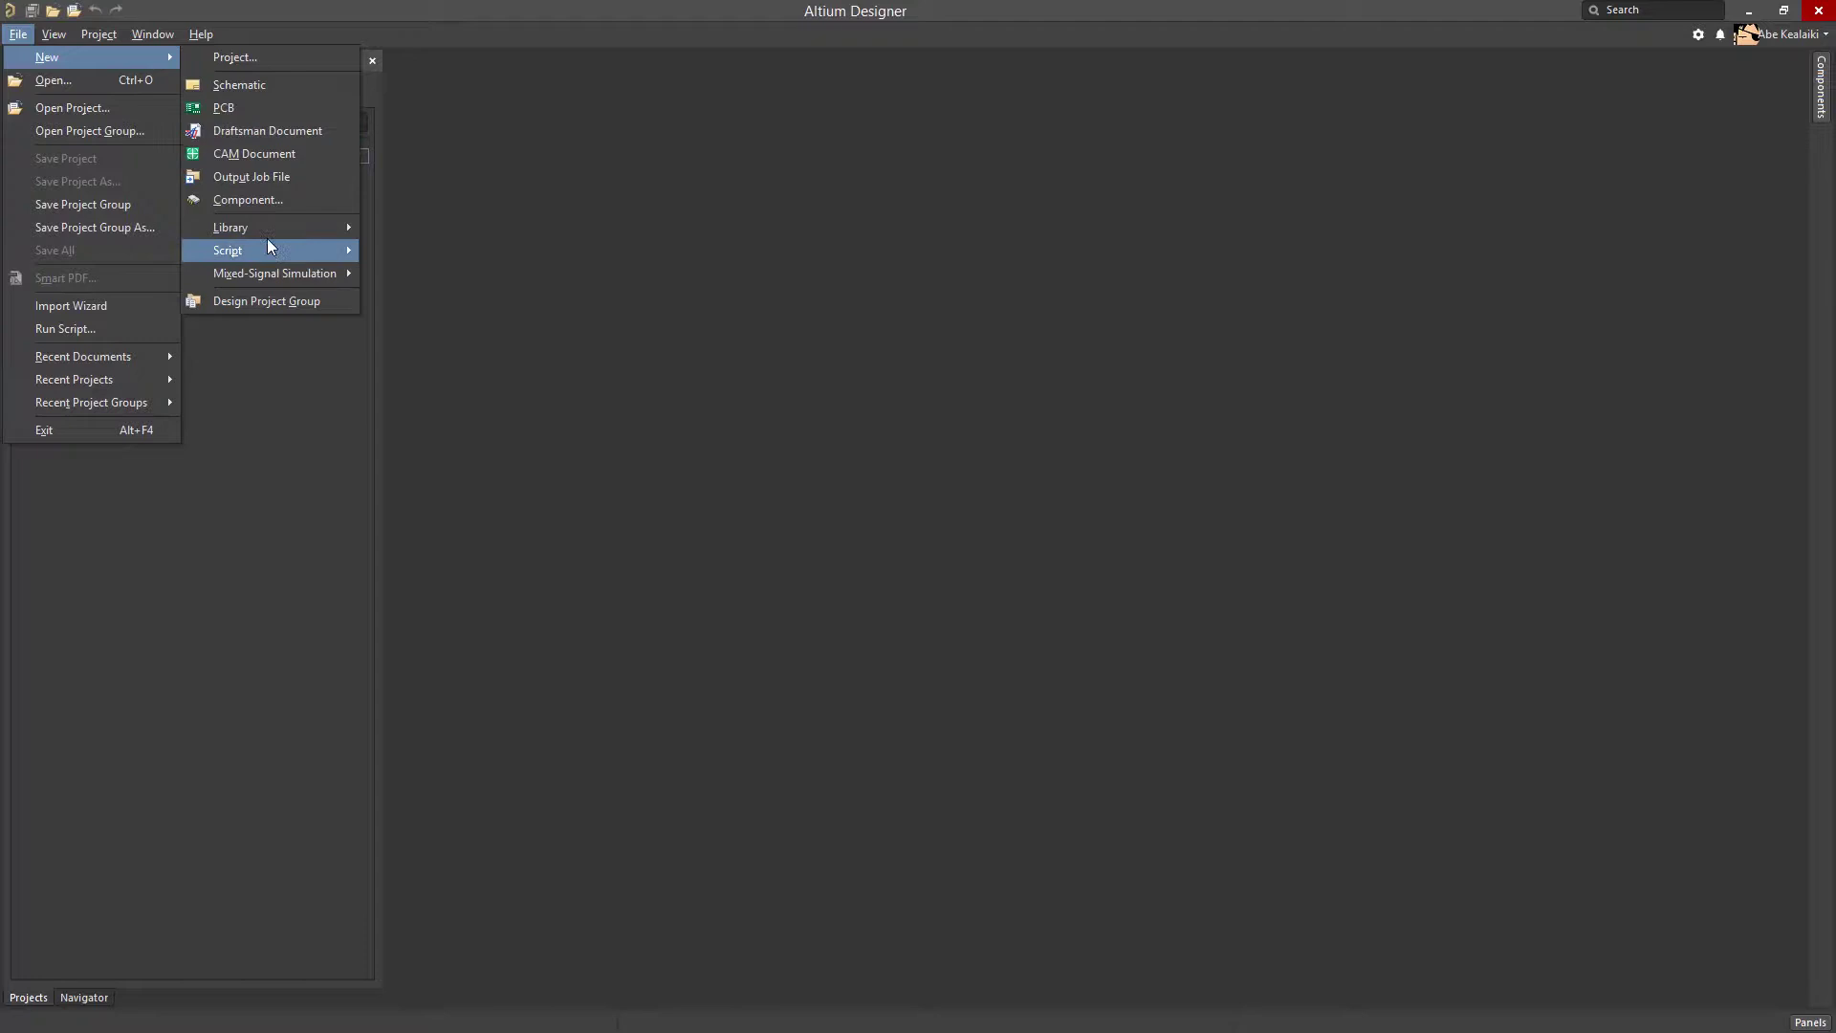
mouse_move(306, 229)
click(391, 227)
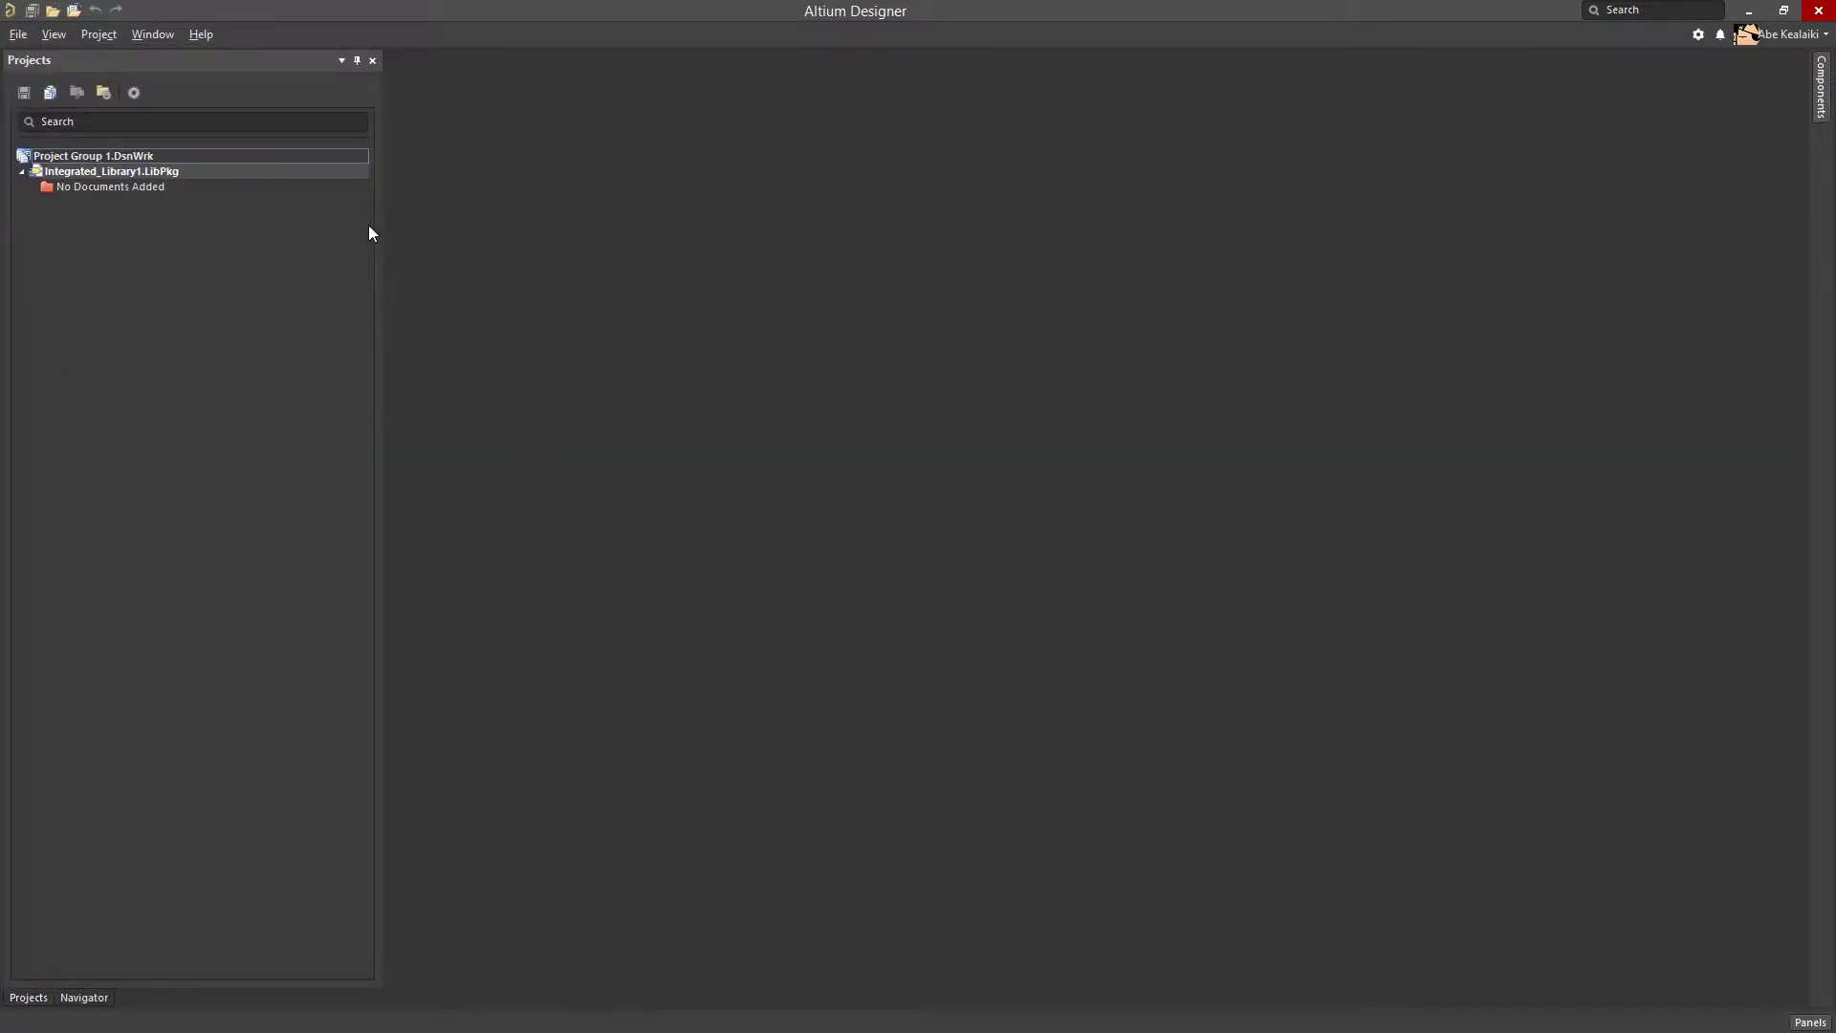
Save the library project as 'Integrated Library'
right_click(179, 171)
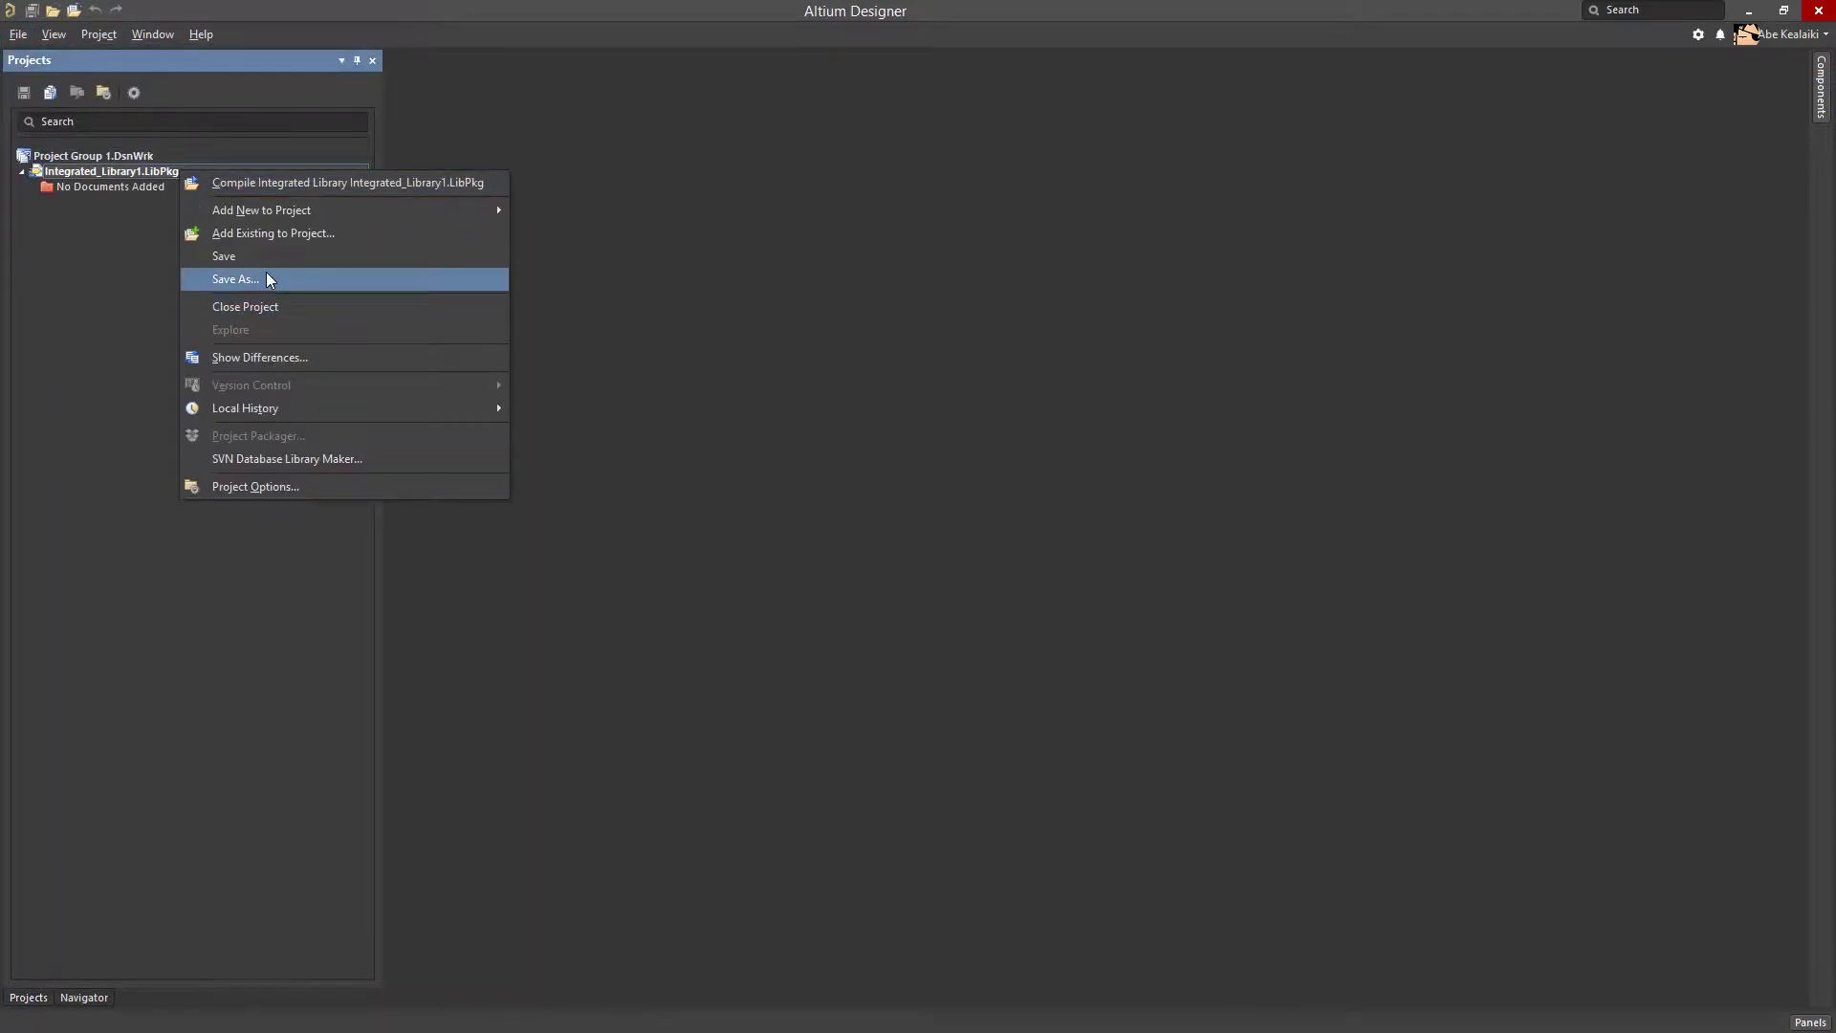
click(268, 277)
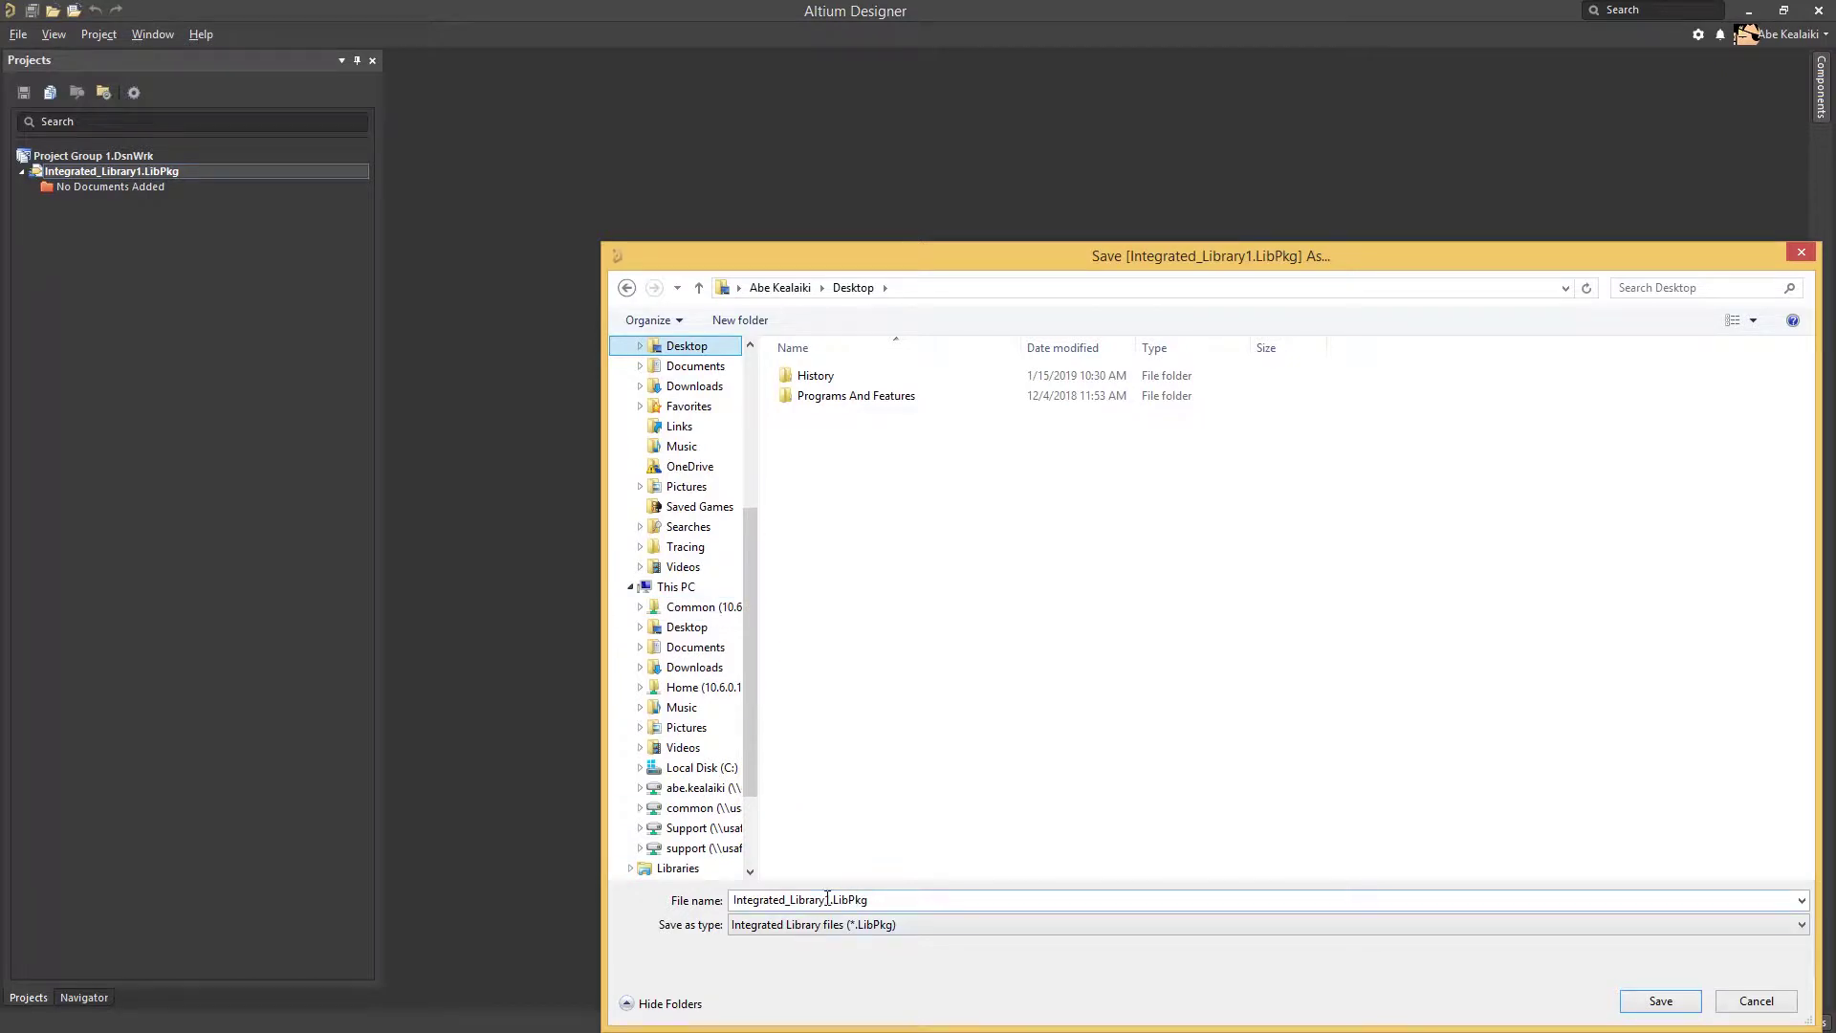
text(Integrated Library)
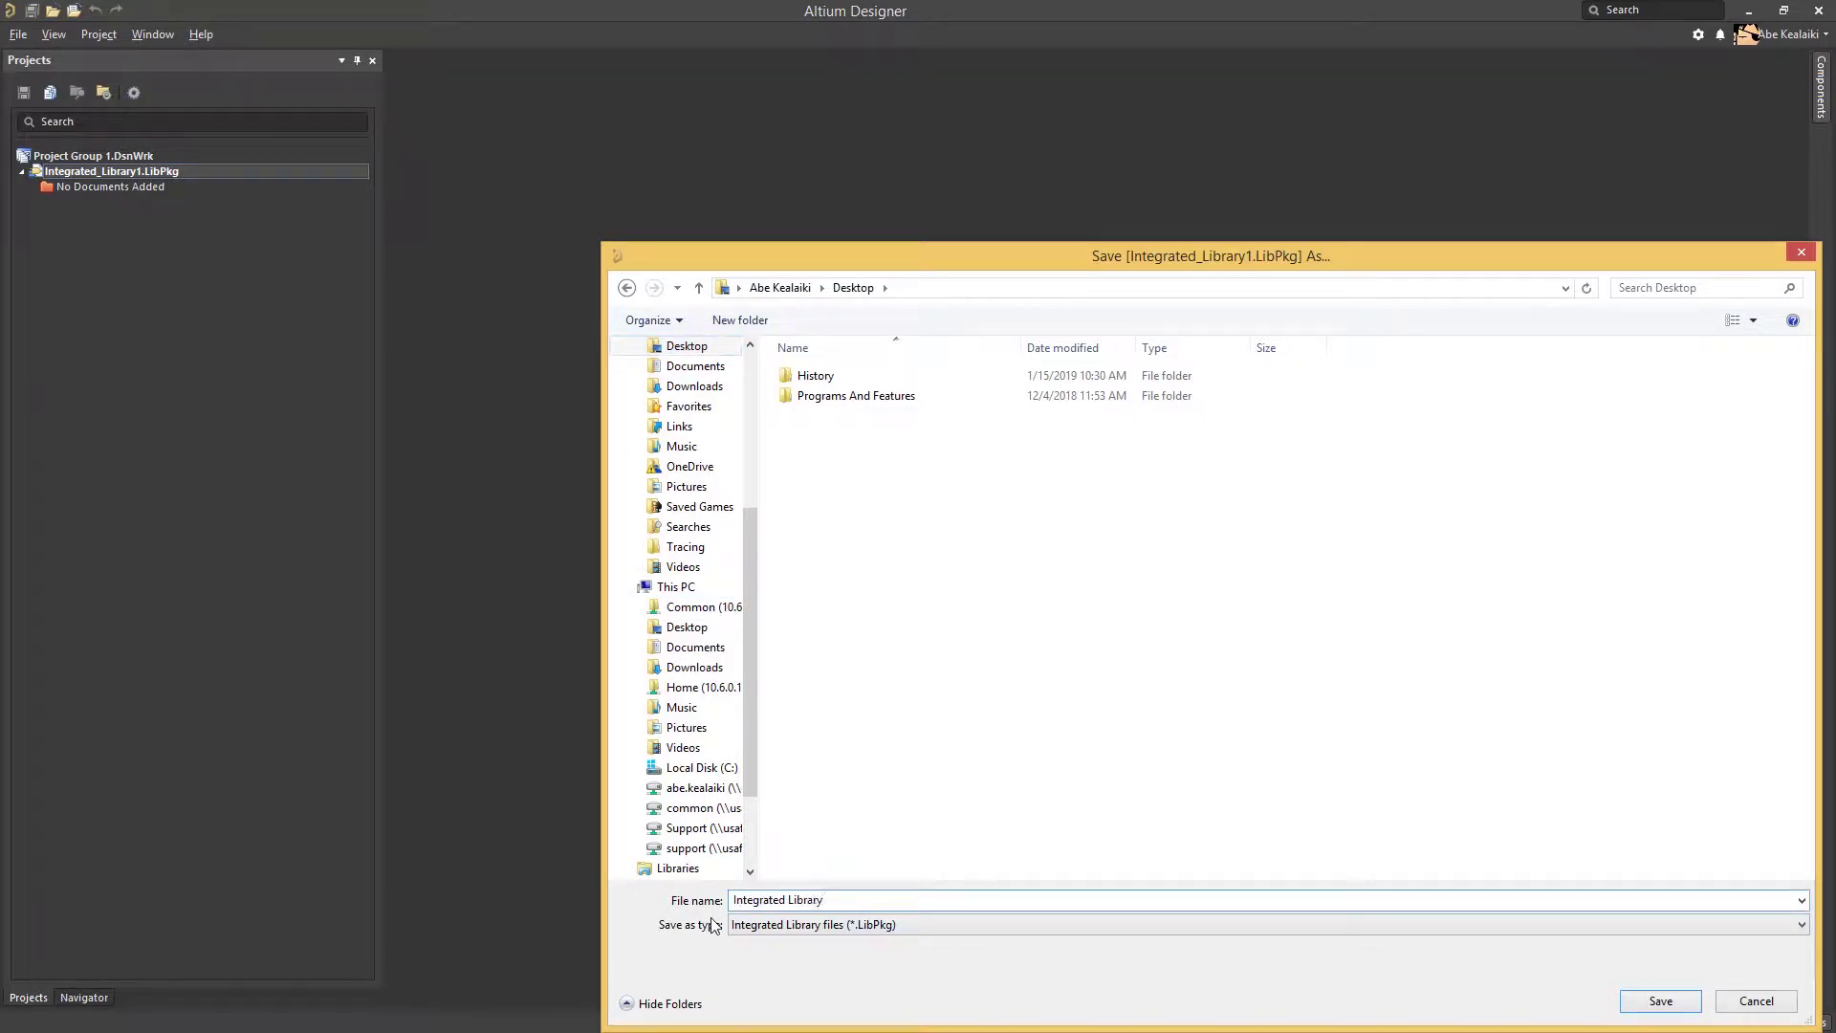
click(1639, 1004)
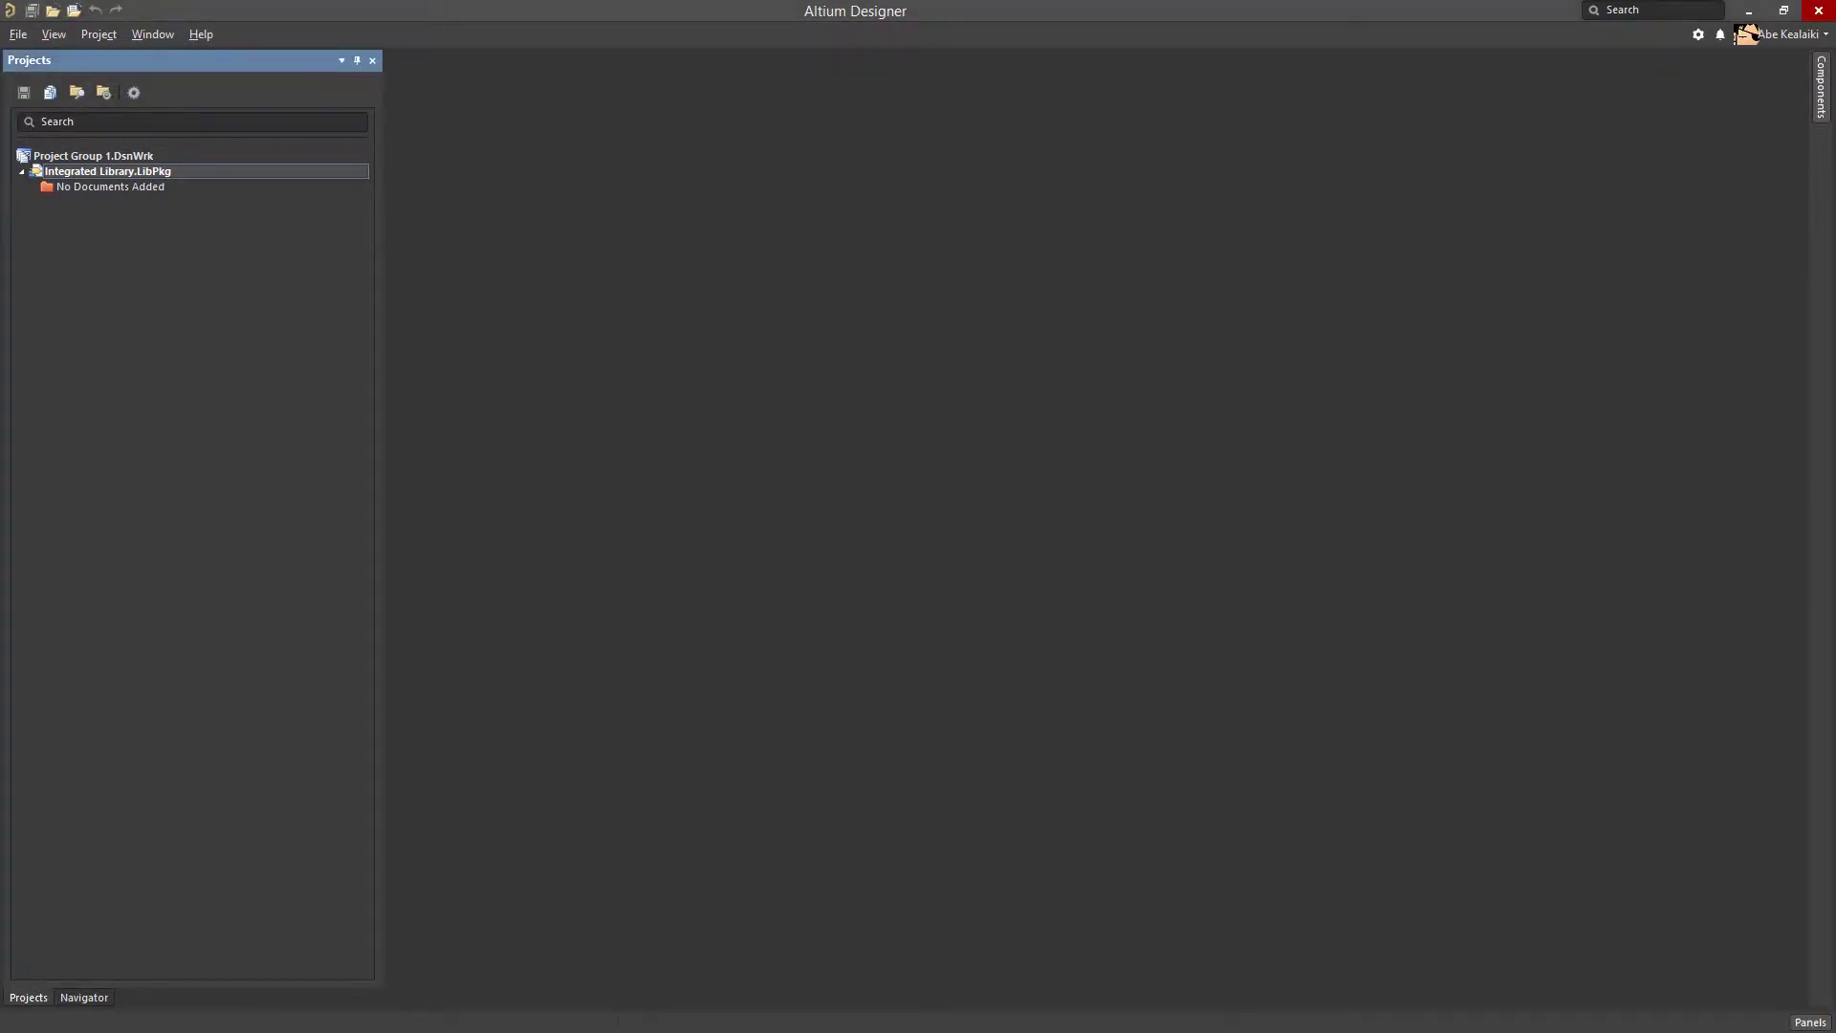
Add existing Schlib1.SchLib and PcbLib1.PcbLib to the project, listing all file types
right_click(128, 176)
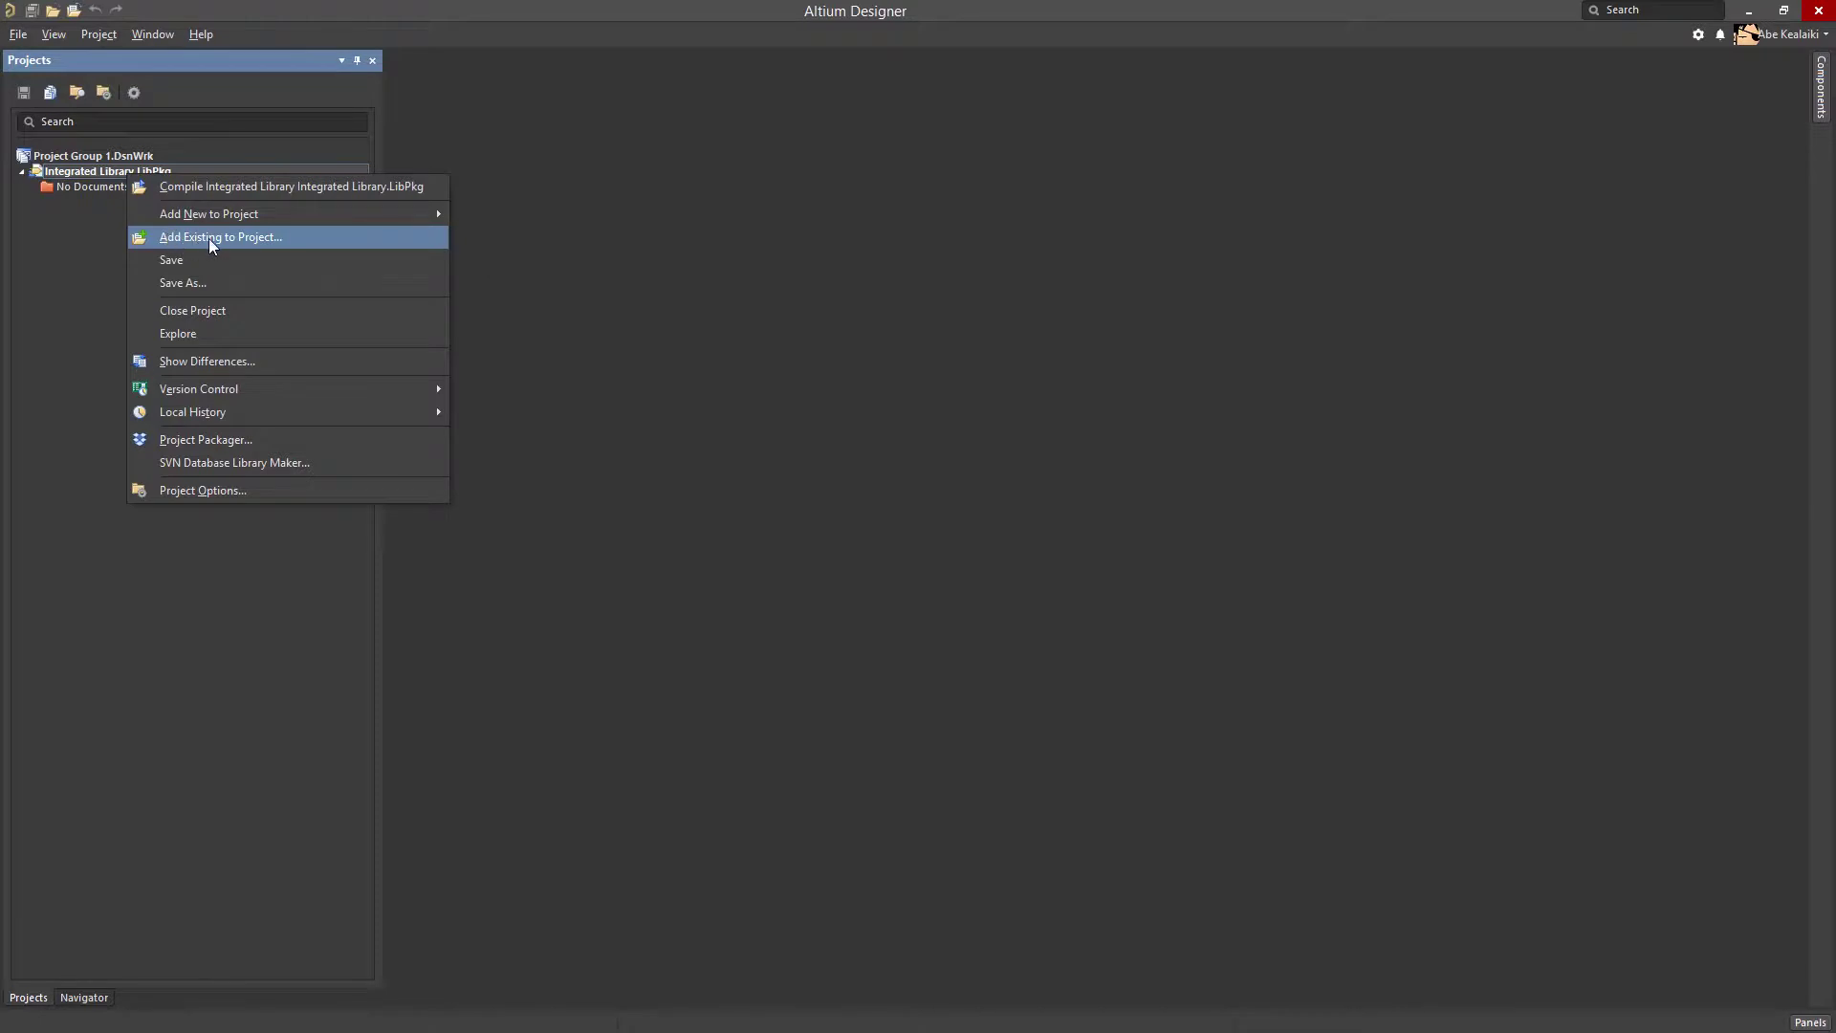
click(272, 240)
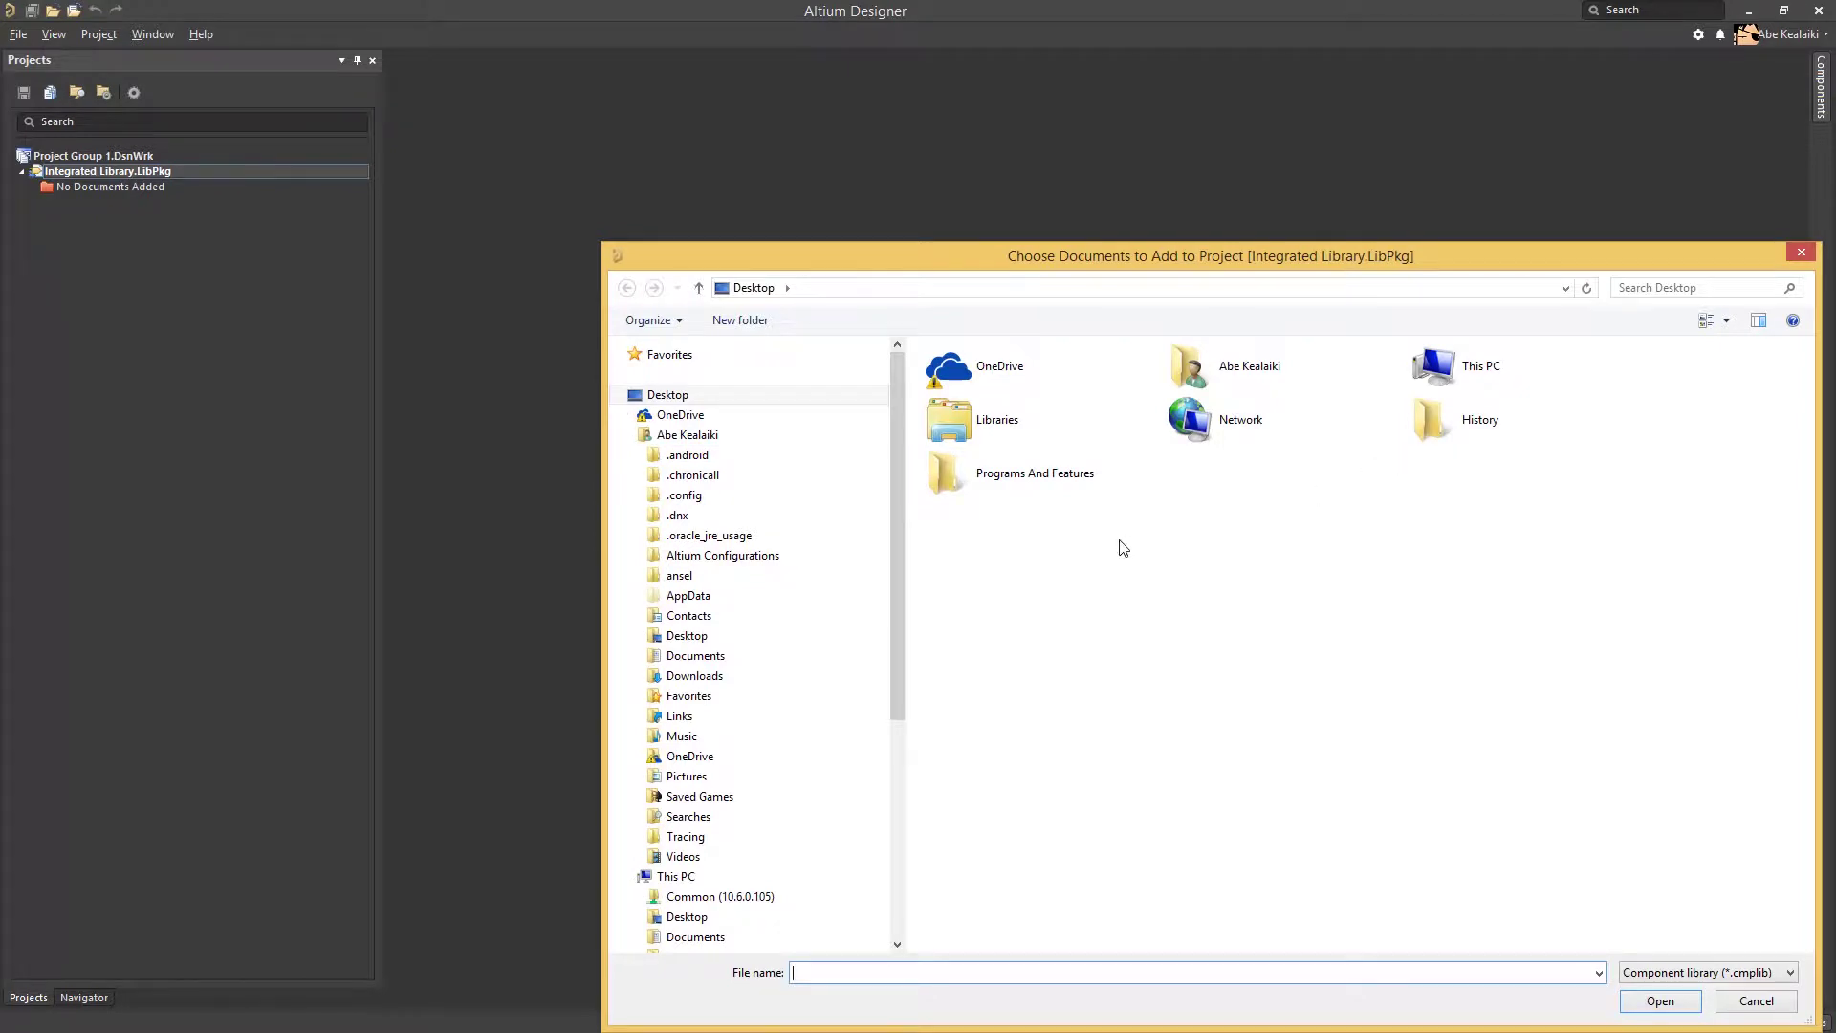
click(1654, 975)
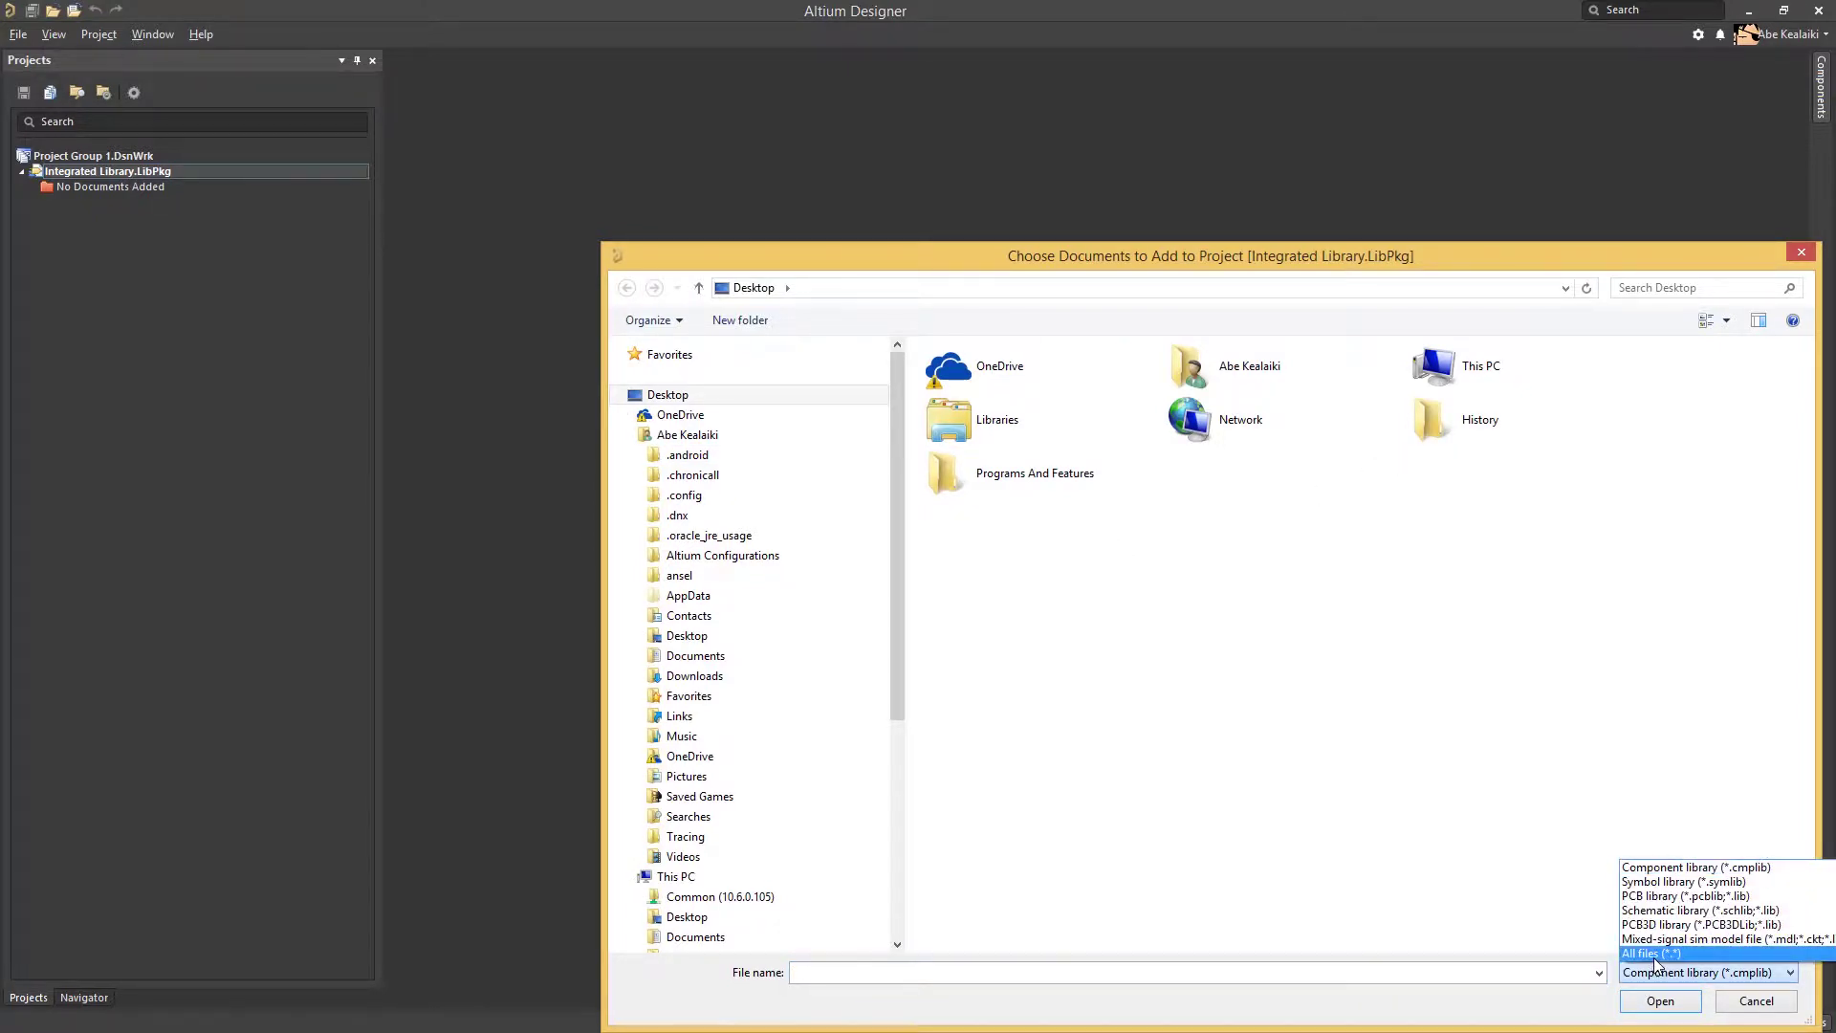
click(1656, 955)
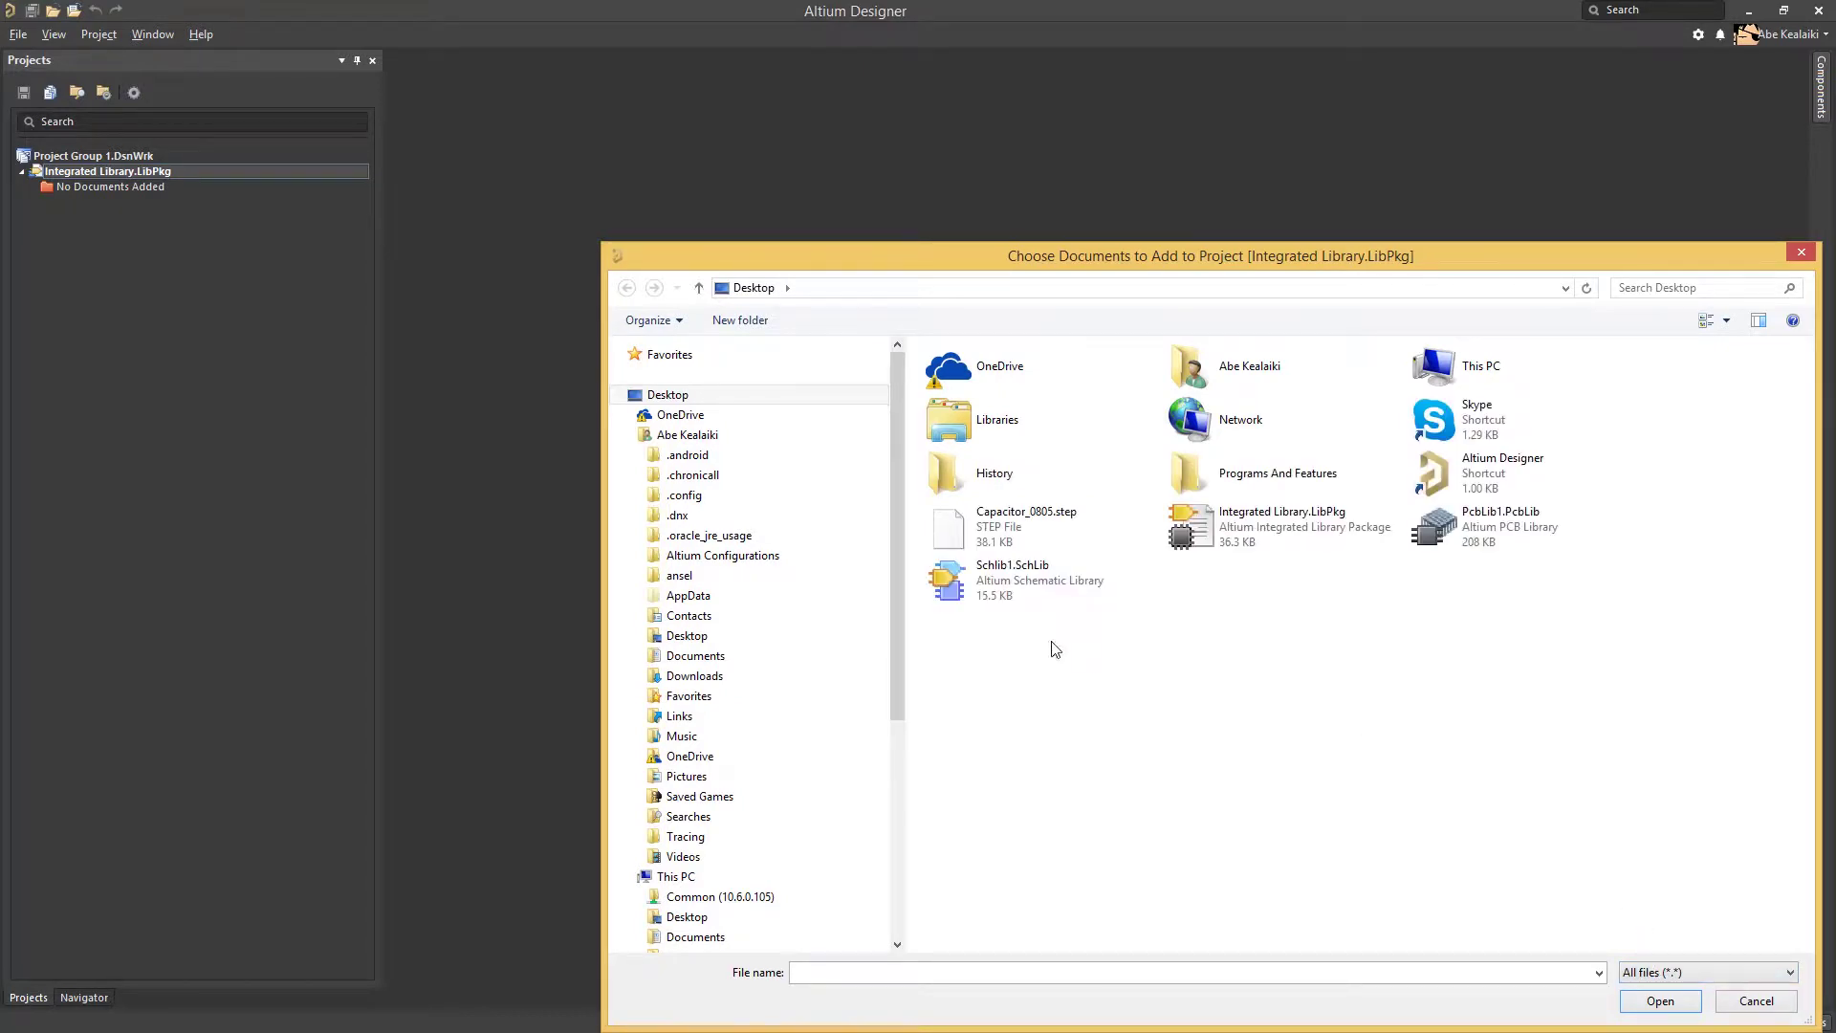
click(991, 598)
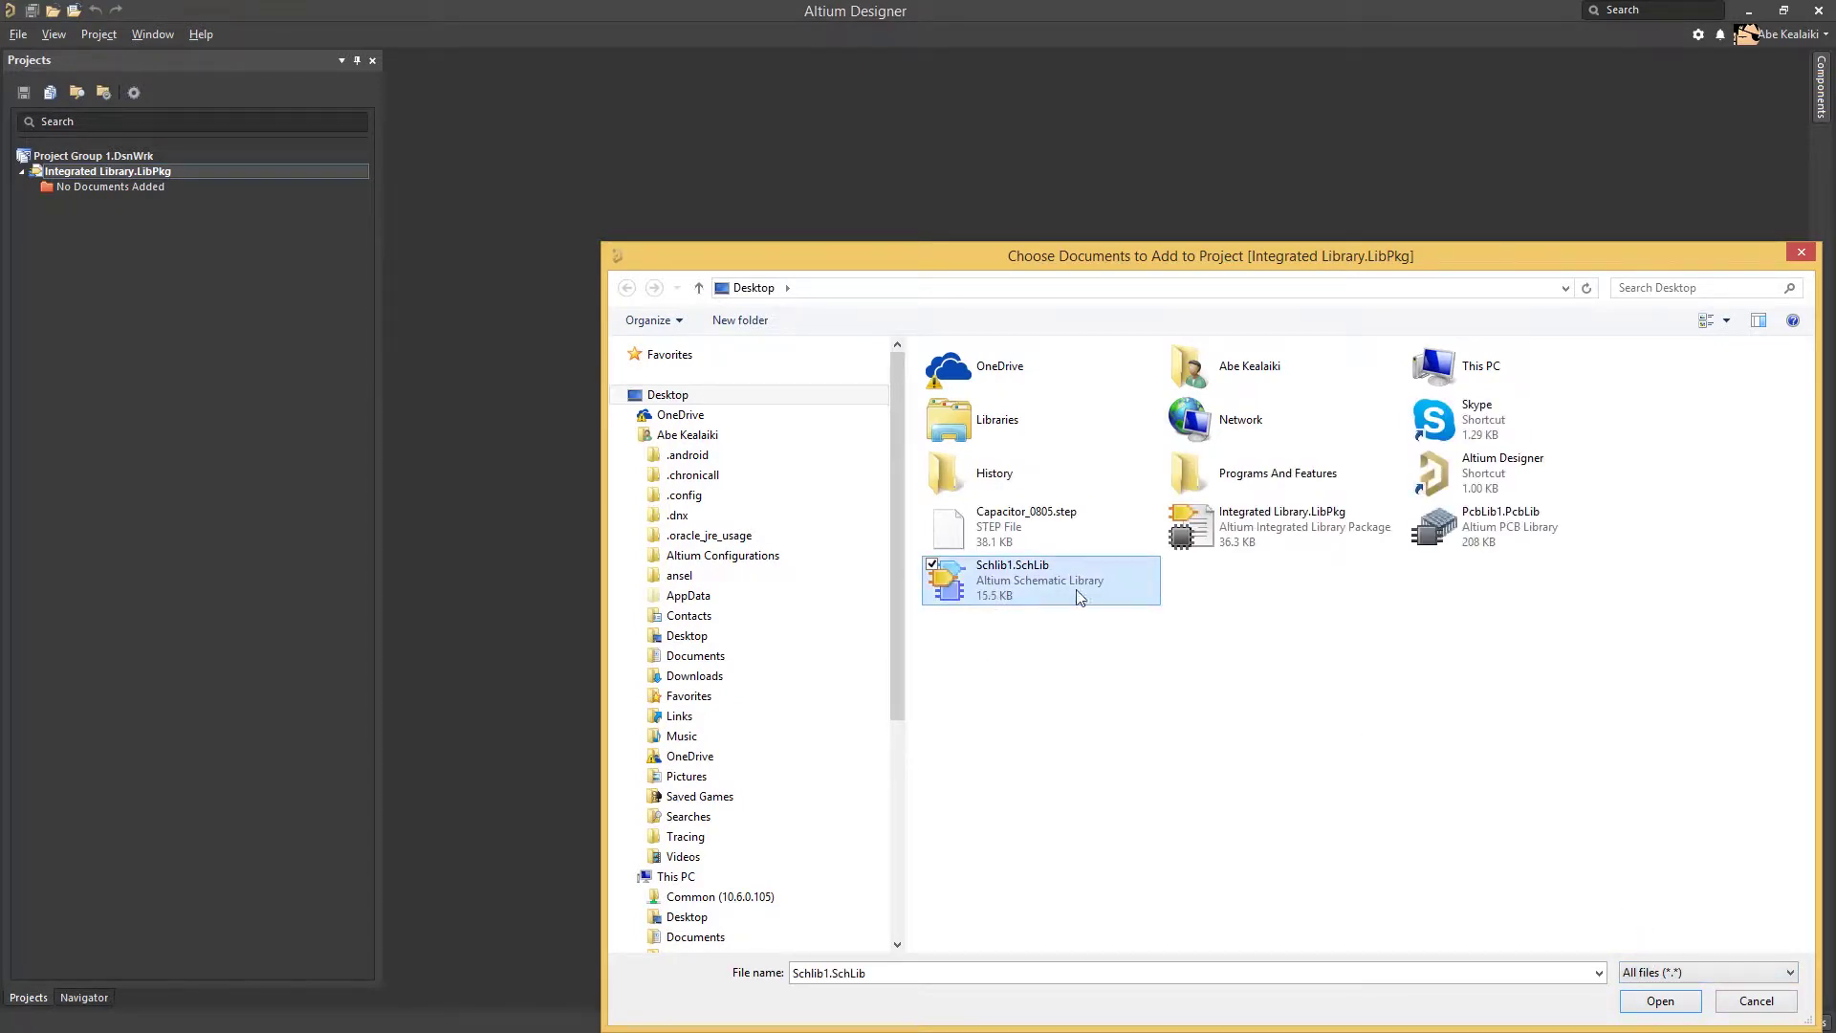
ctrl+click(1521, 531)
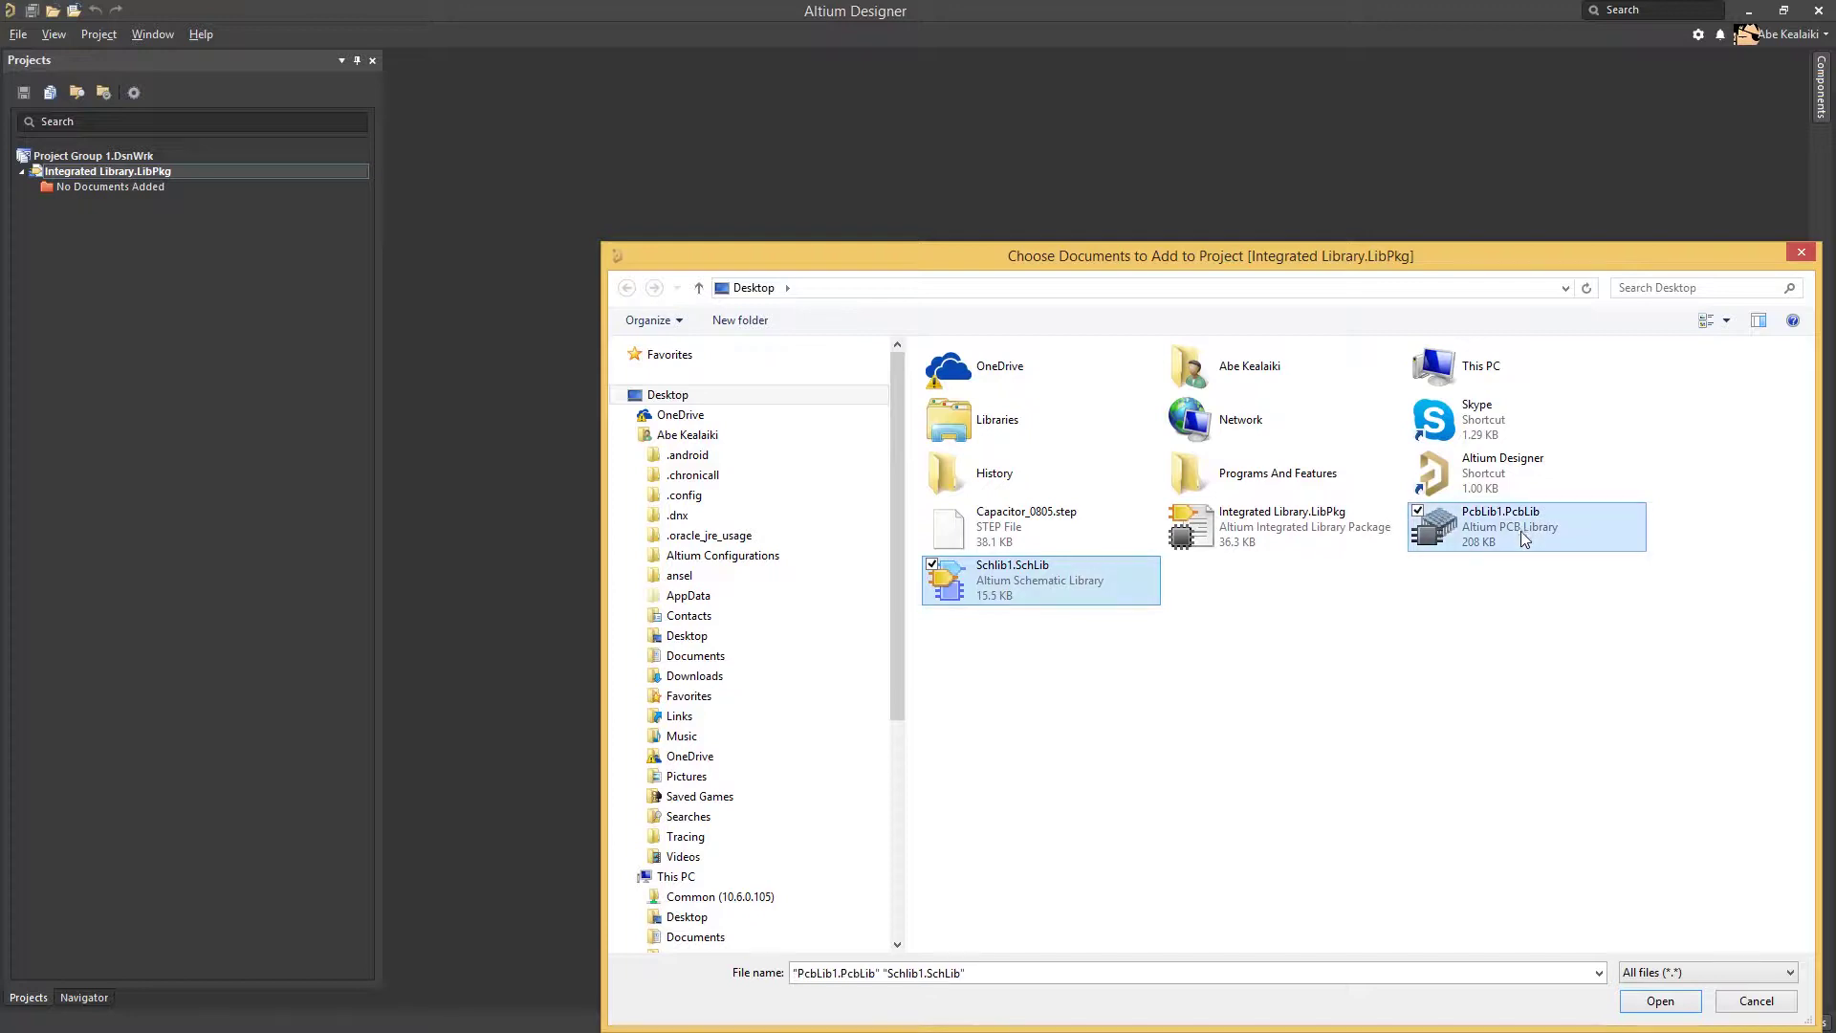
click(1659, 1001)
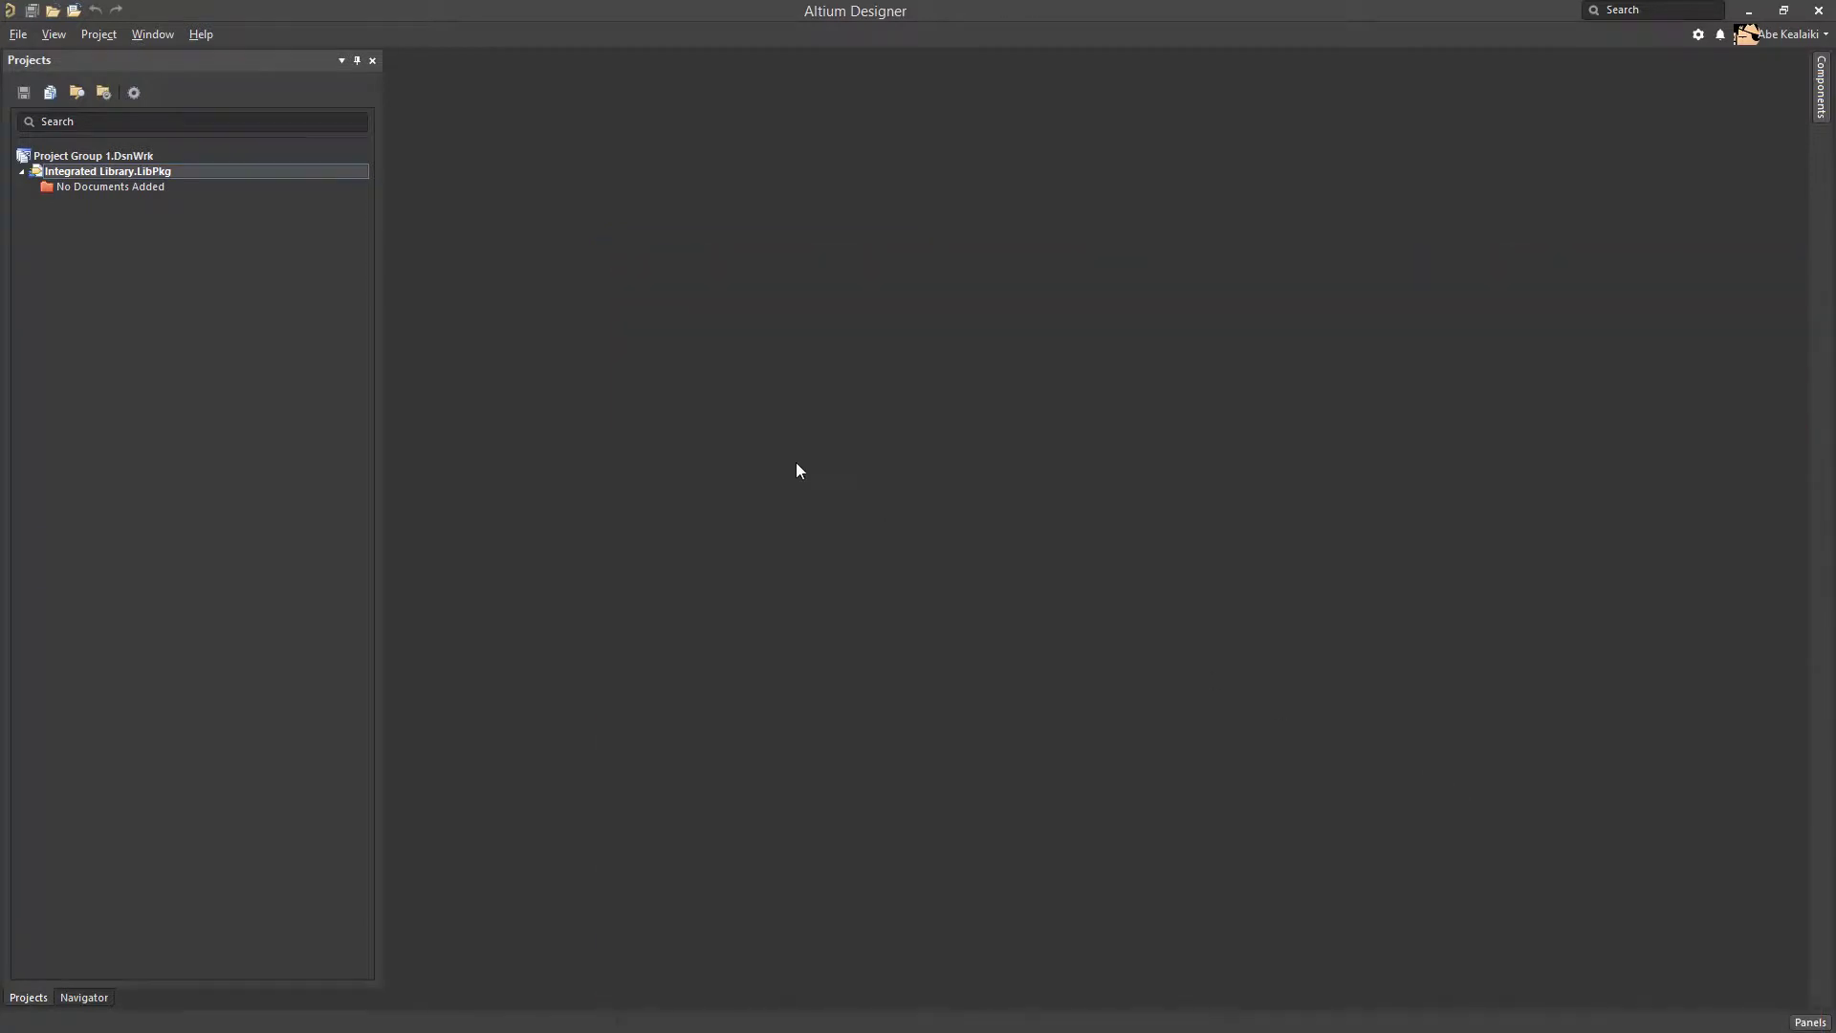
Save the library project and compile the integrated library
right_click(191, 170)
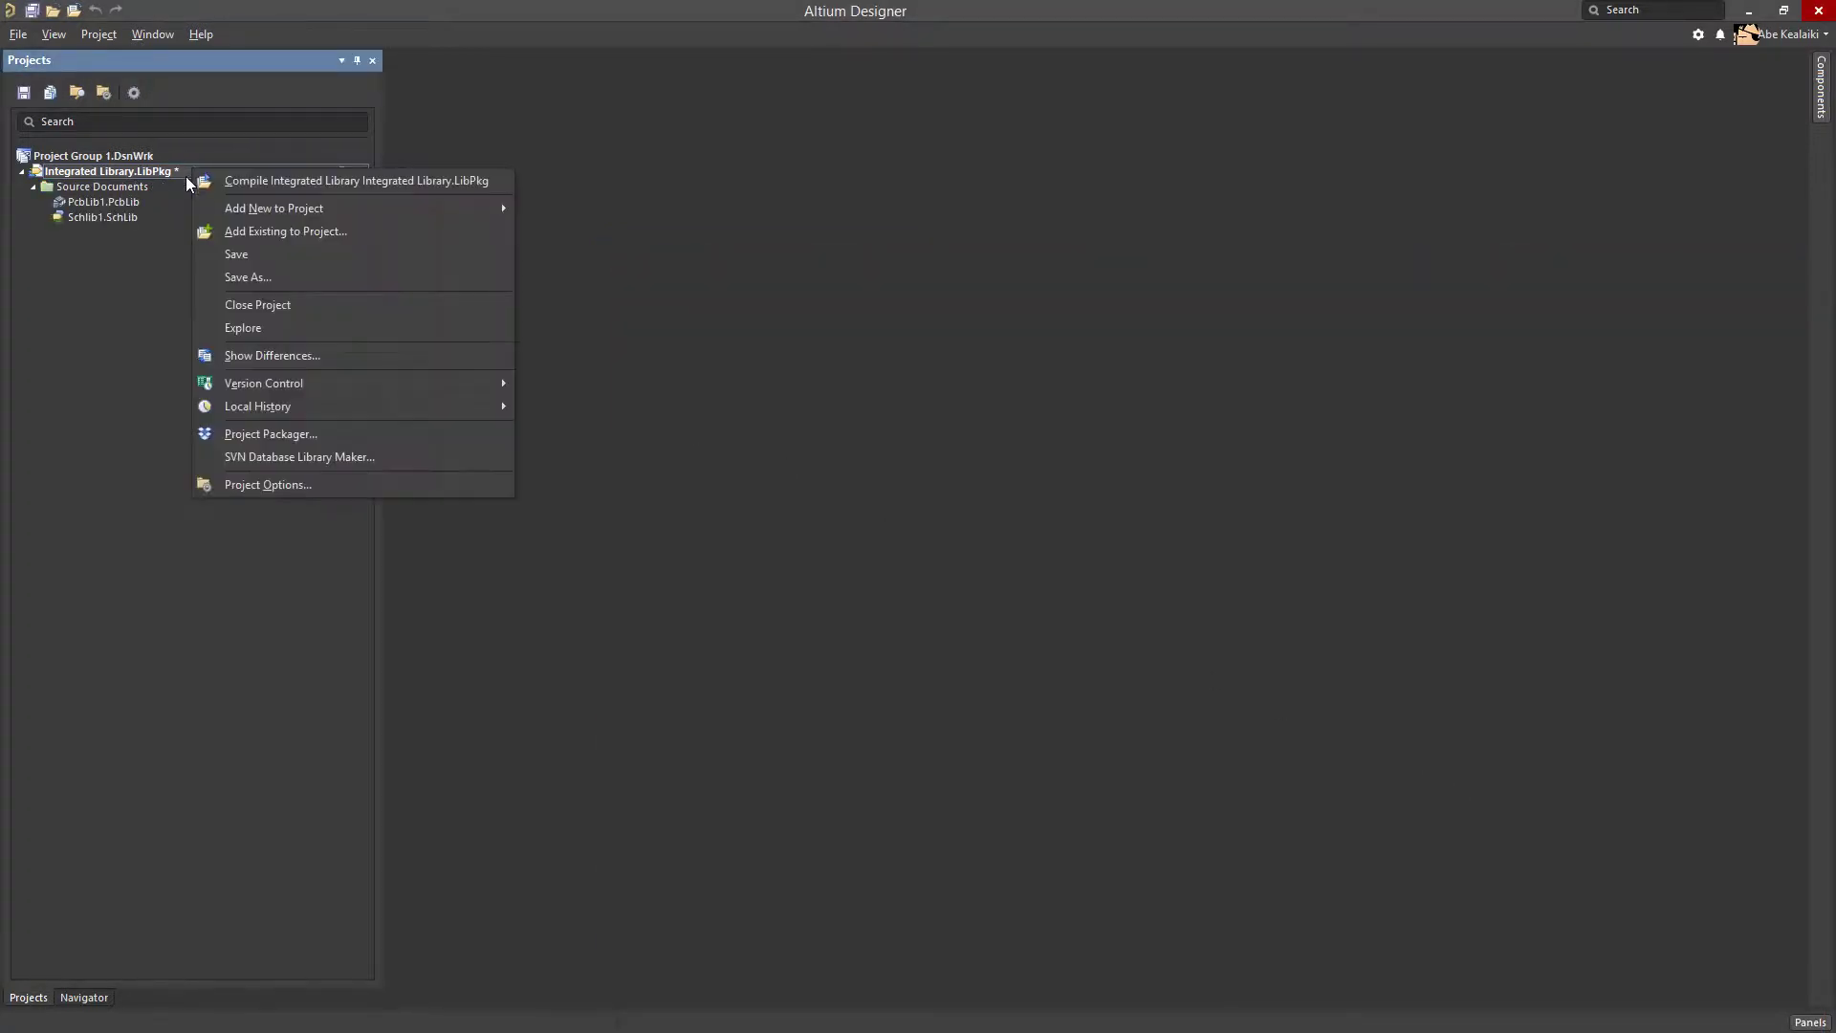
click(230, 250)
right_click(165, 172)
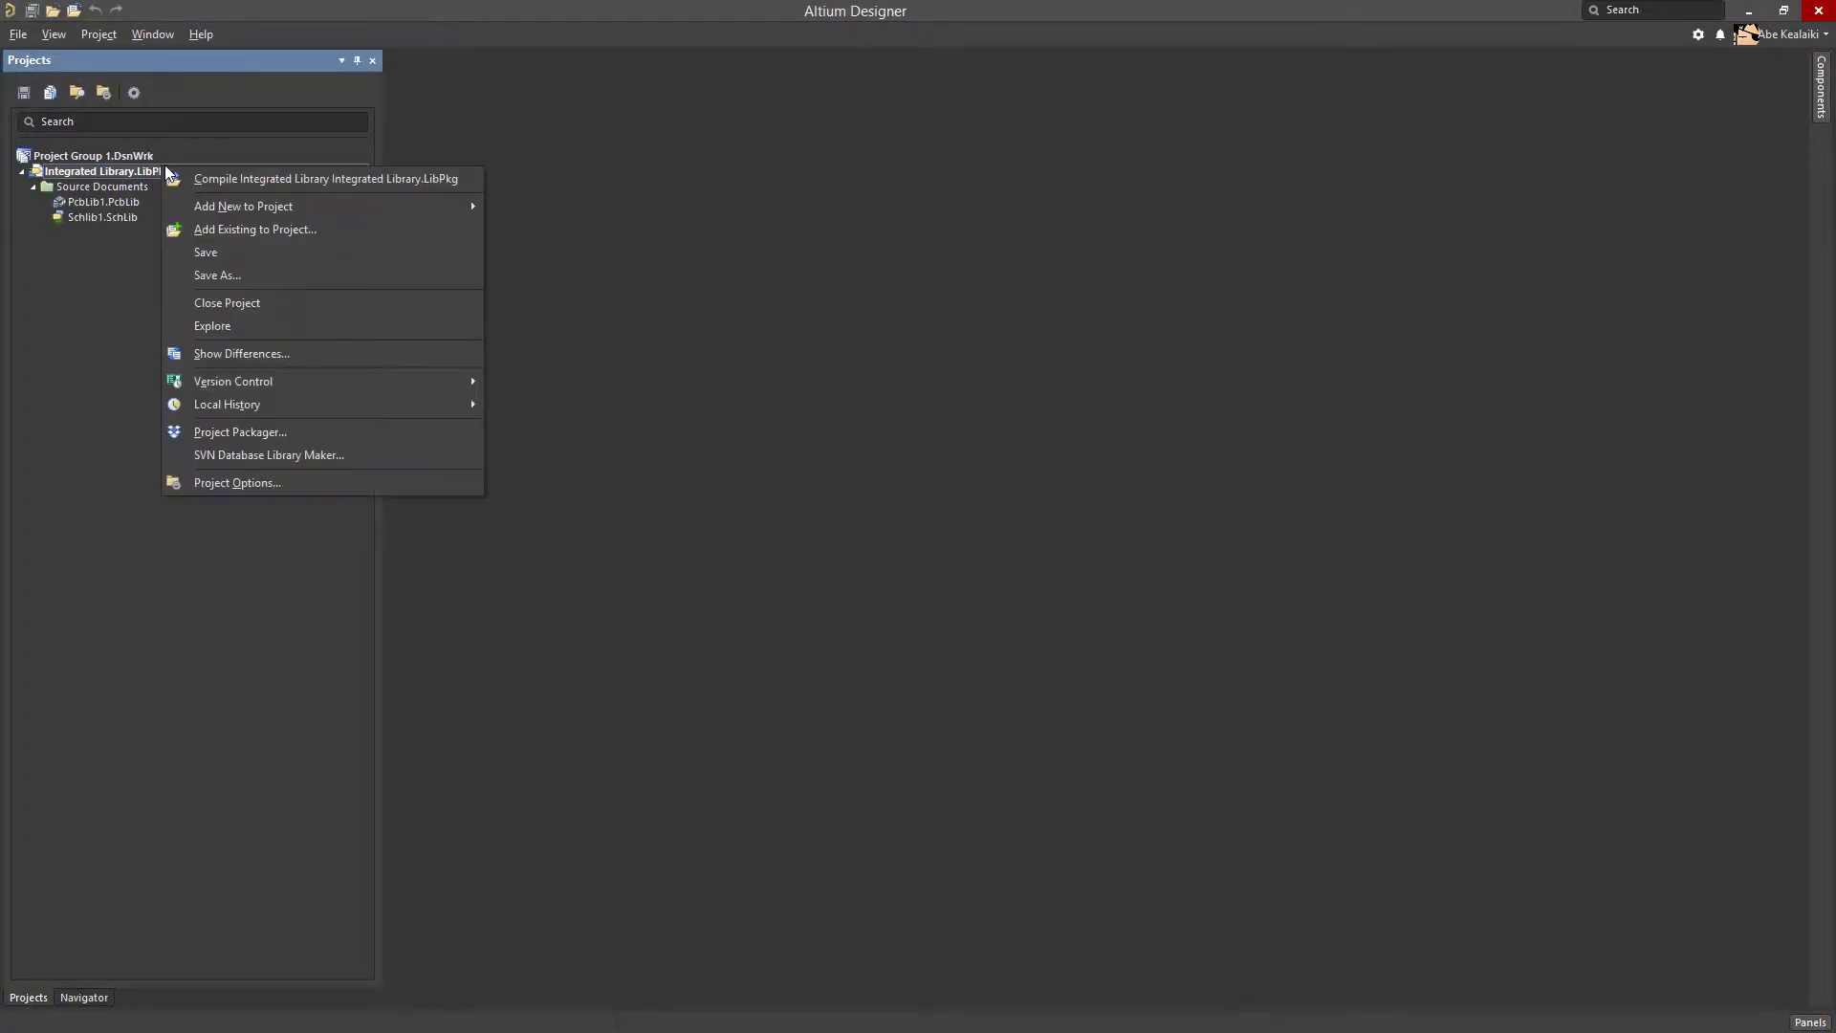
click(209, 181)
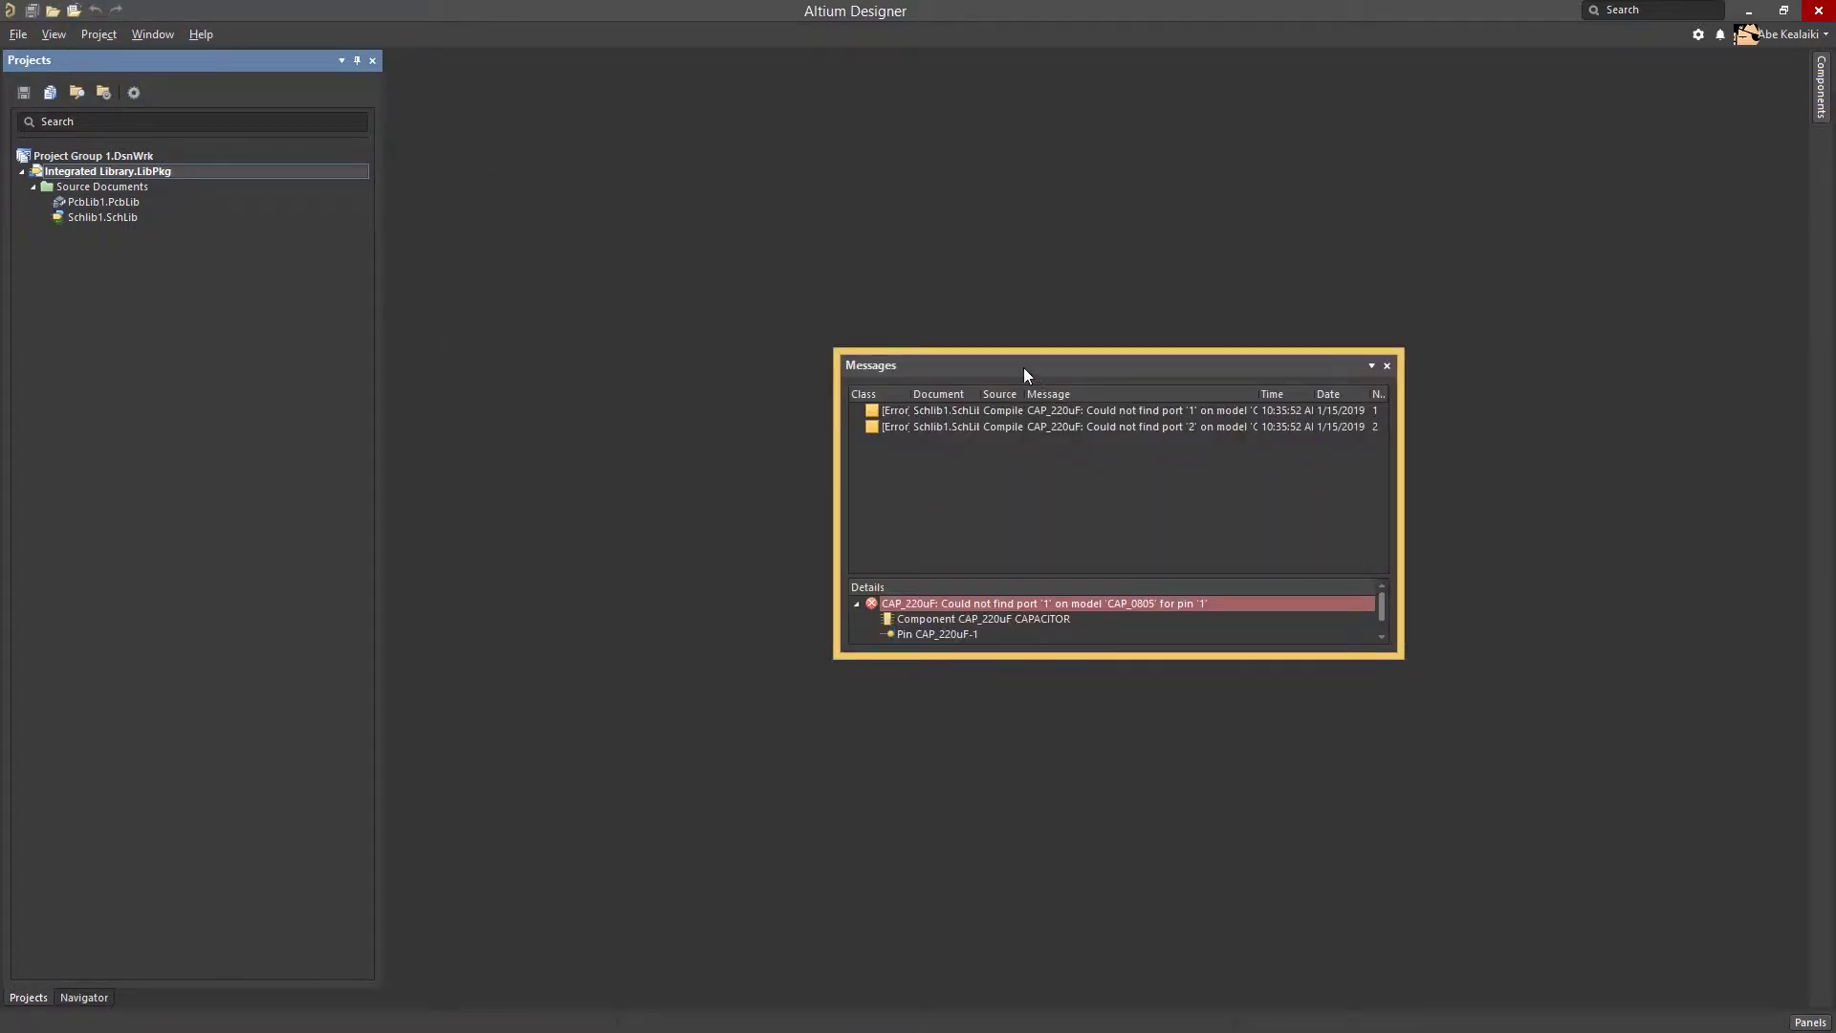
Open the CAP_220uF symbol from the port errors, move Messages aside, then open PcbLib1.PcbLib
click(1053, 411)
click(1061, 427)
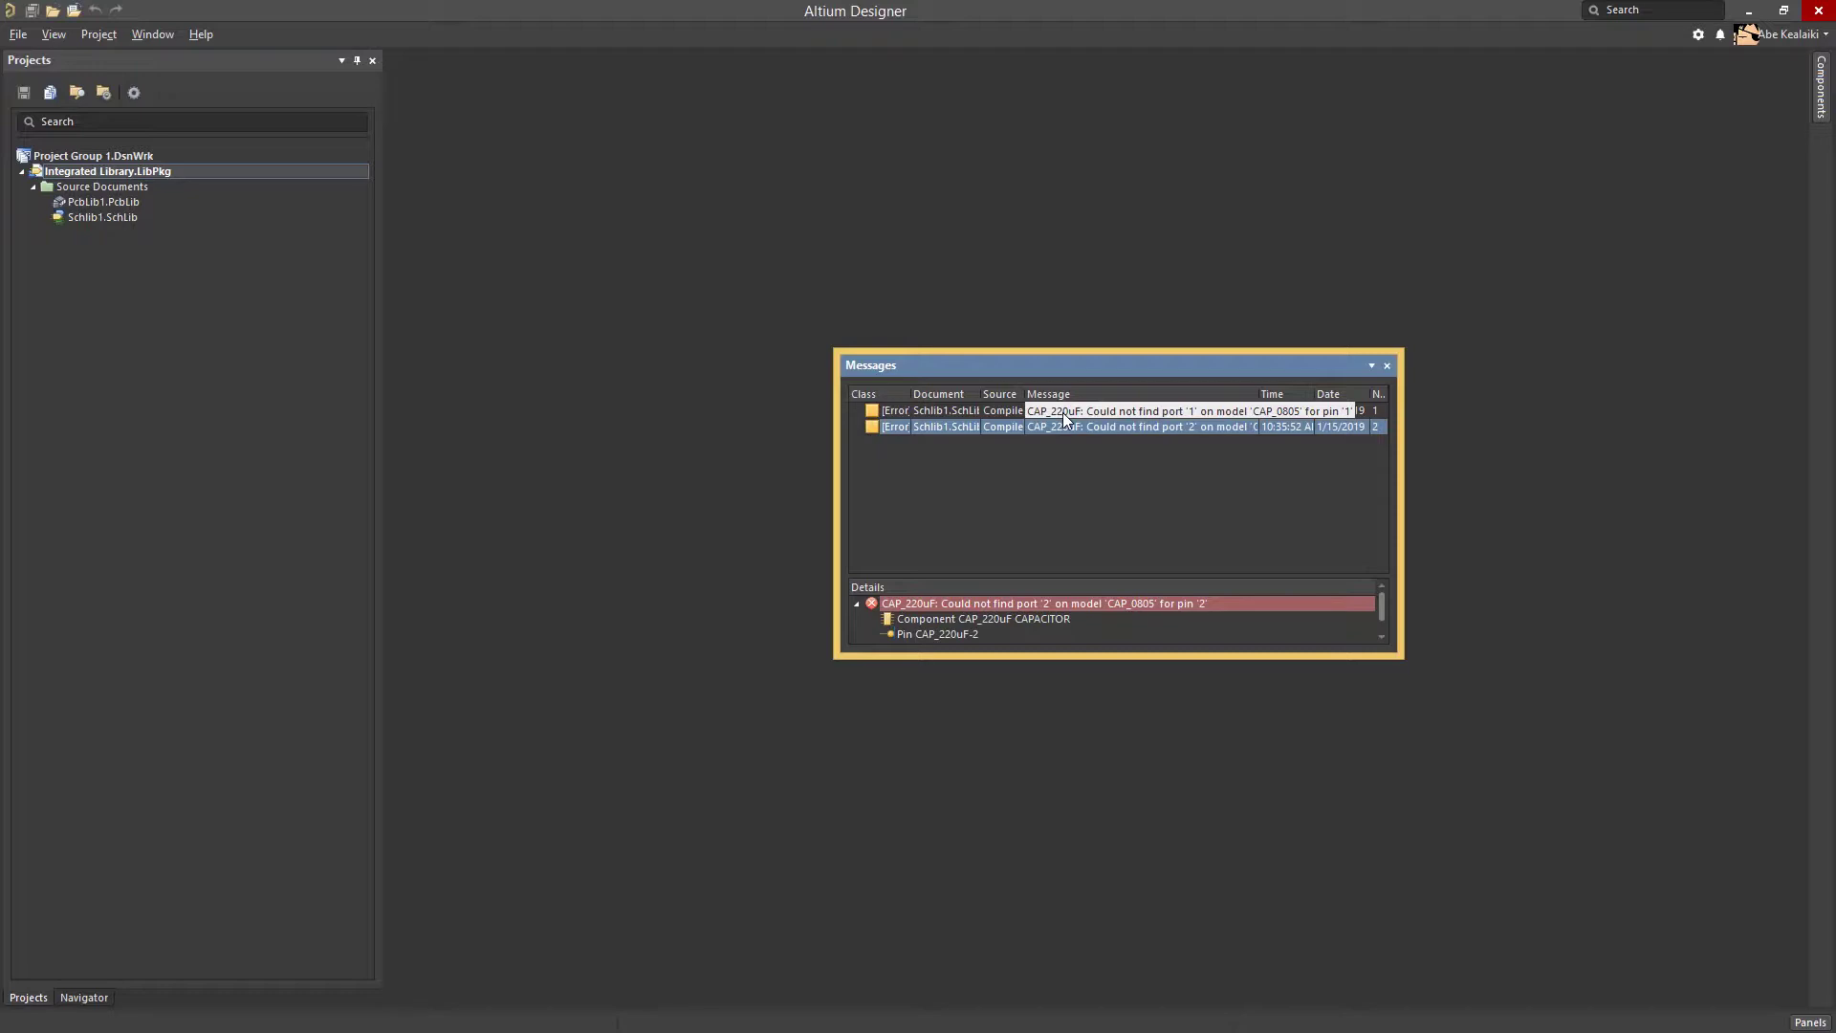
double_click(1063, 411)
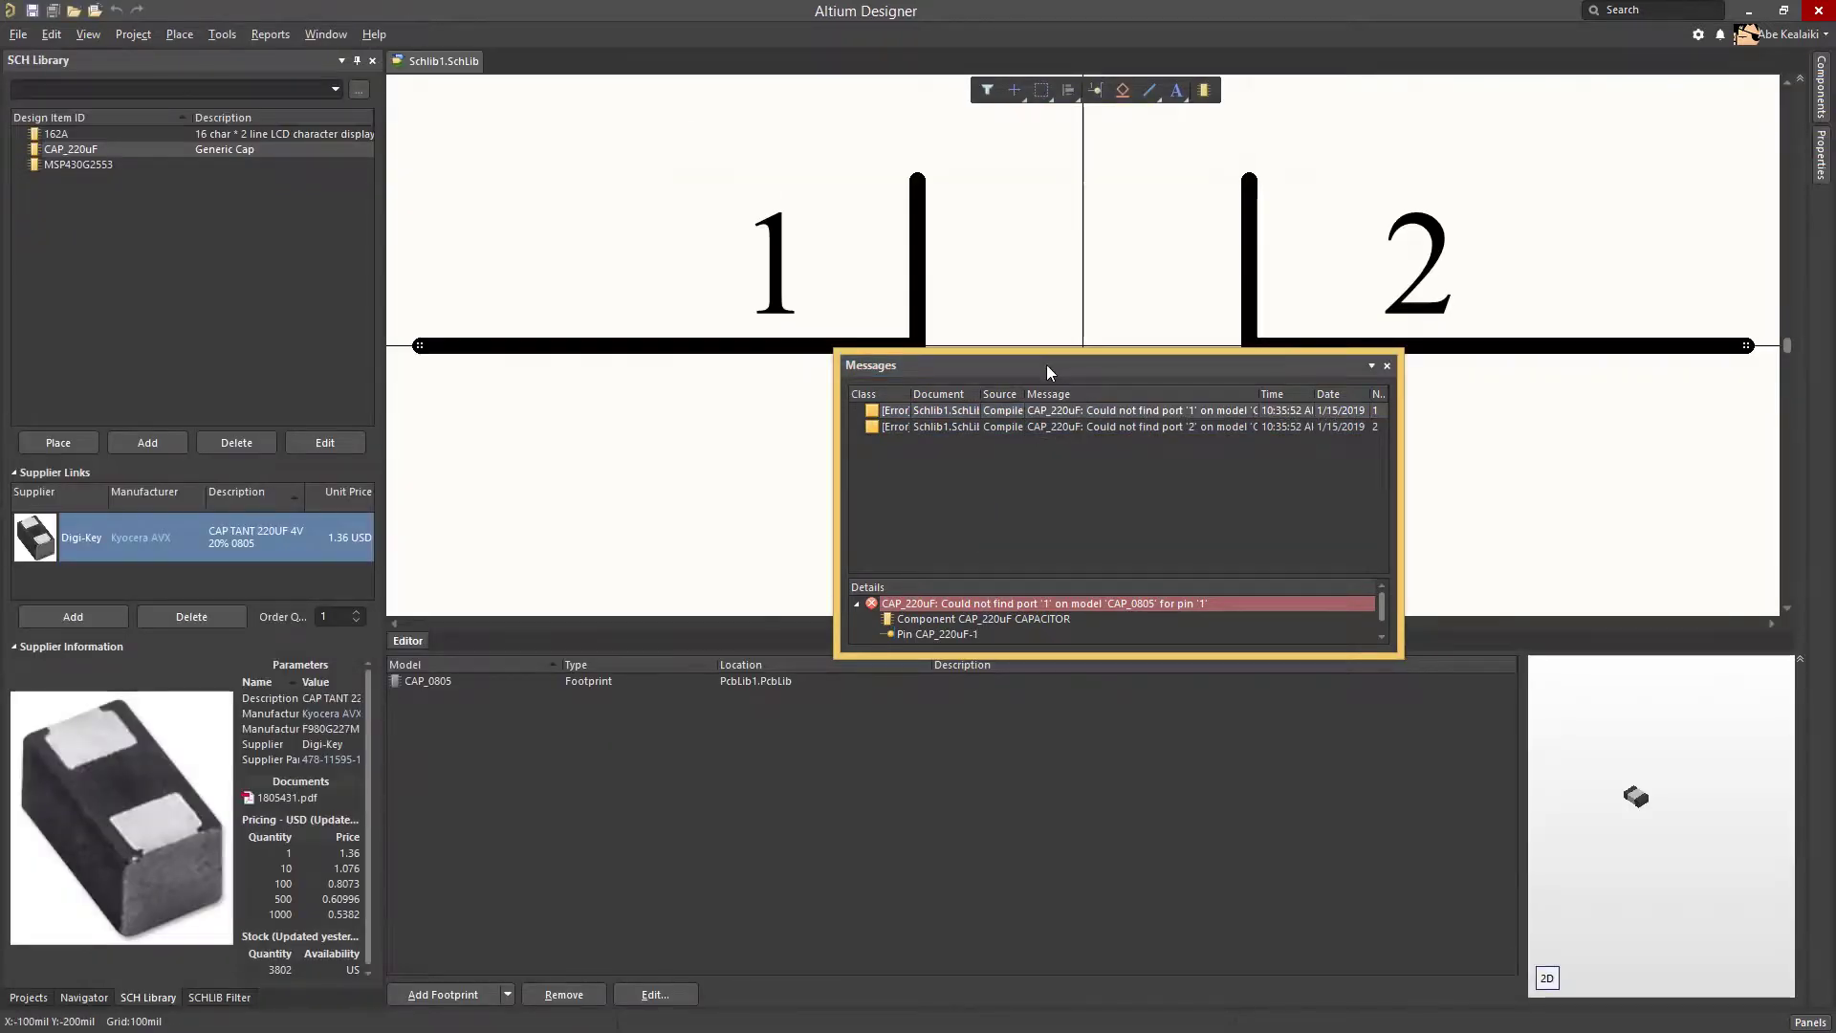
drag(1047, 365, 1075, 658)
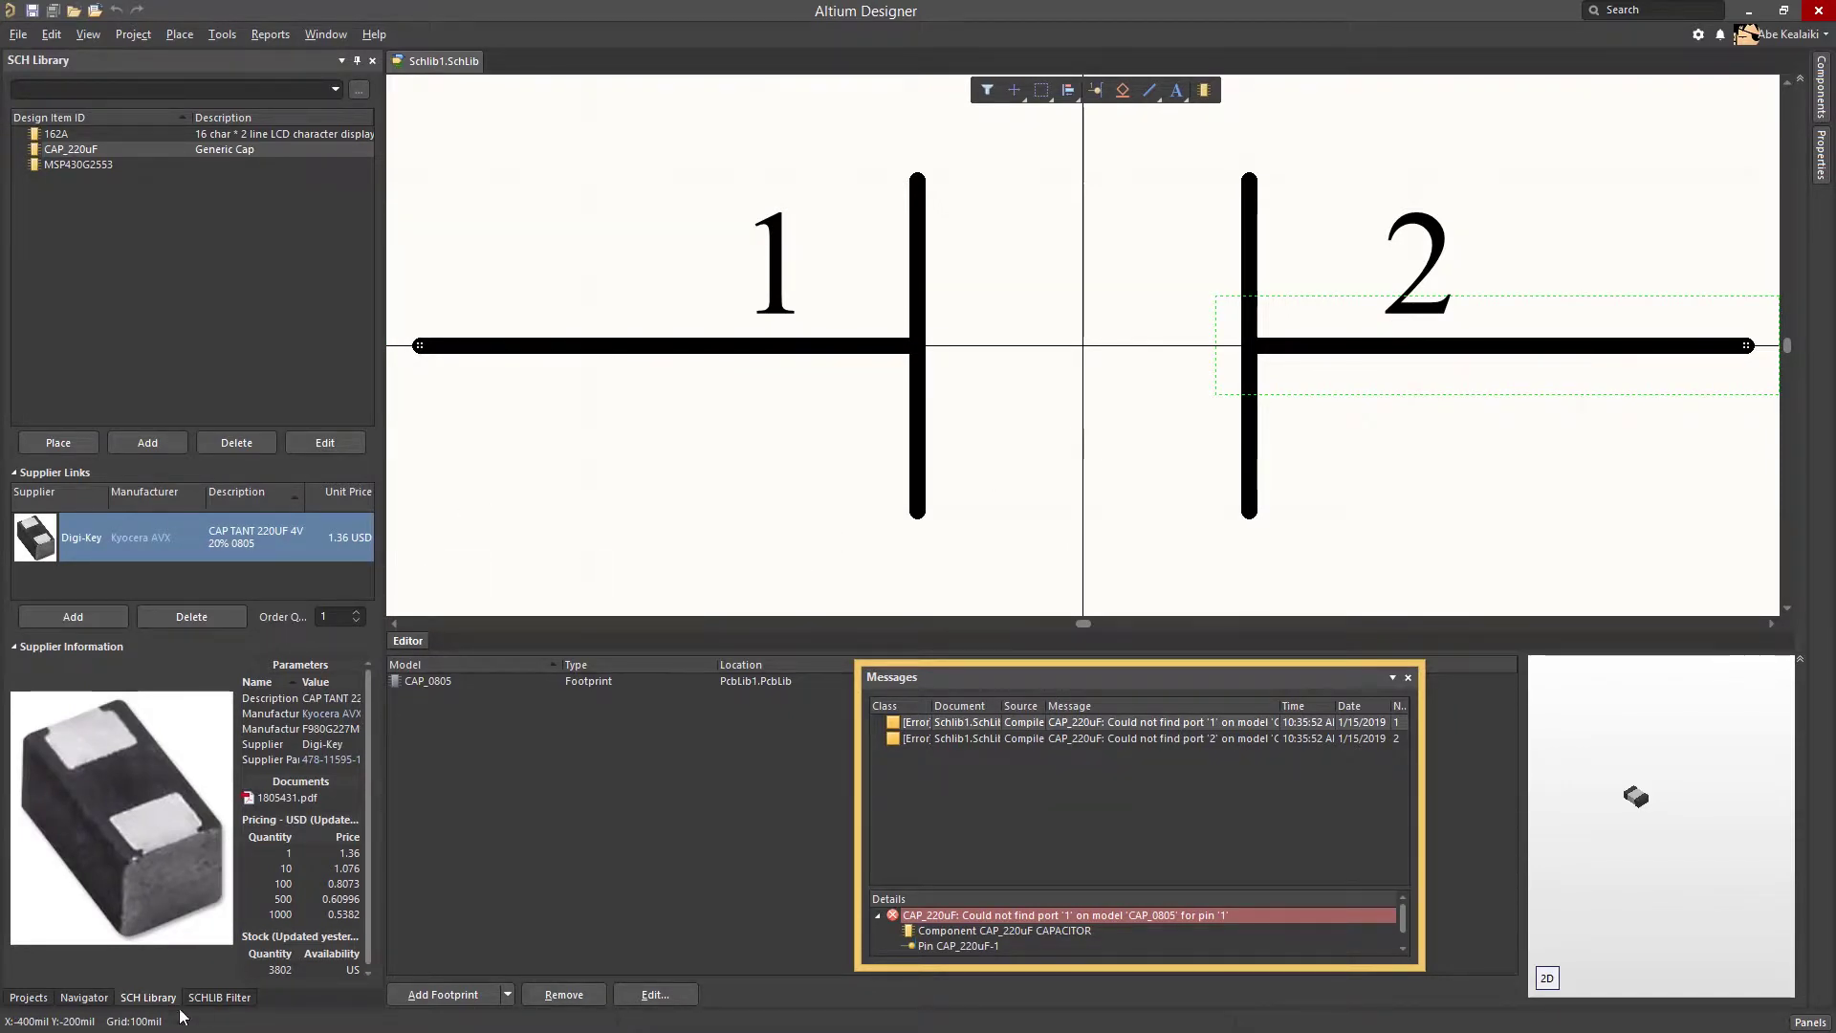
click(29, 997)
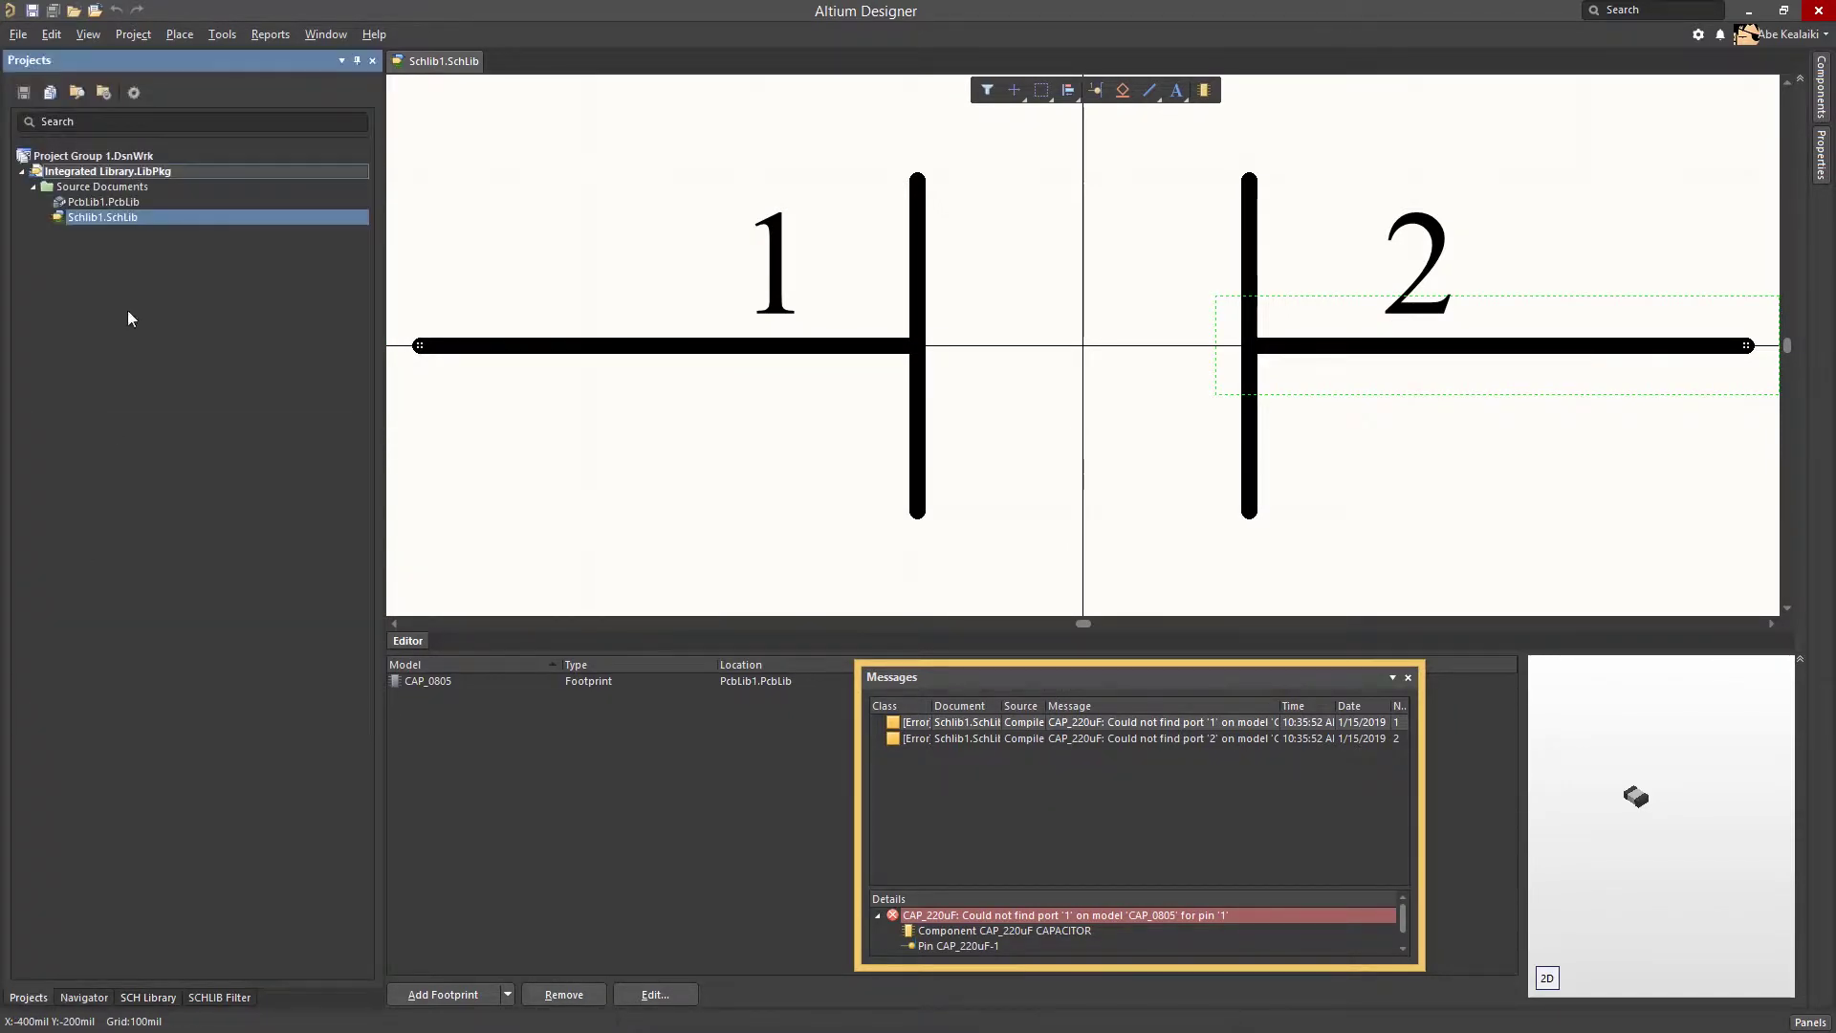
double_click(113, 206)
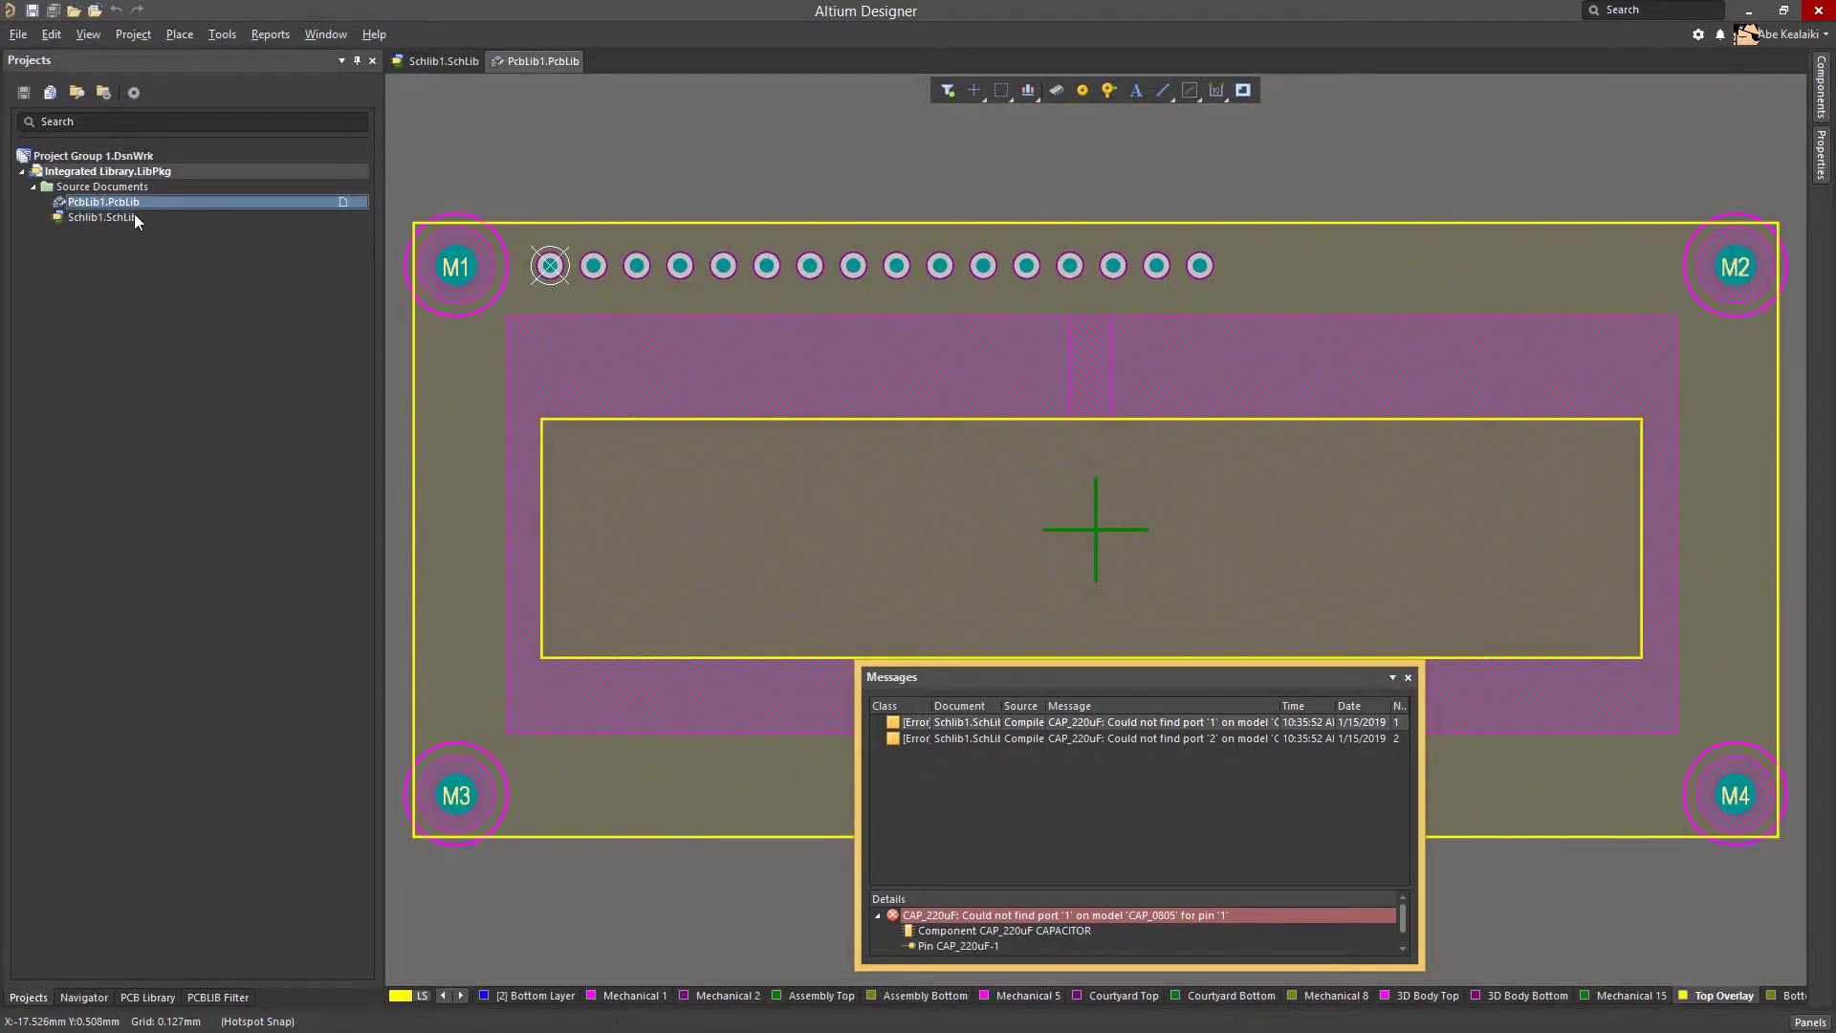
Open the CAP_0805 footprint and change pad A1's designator to 1
click(147, 997)
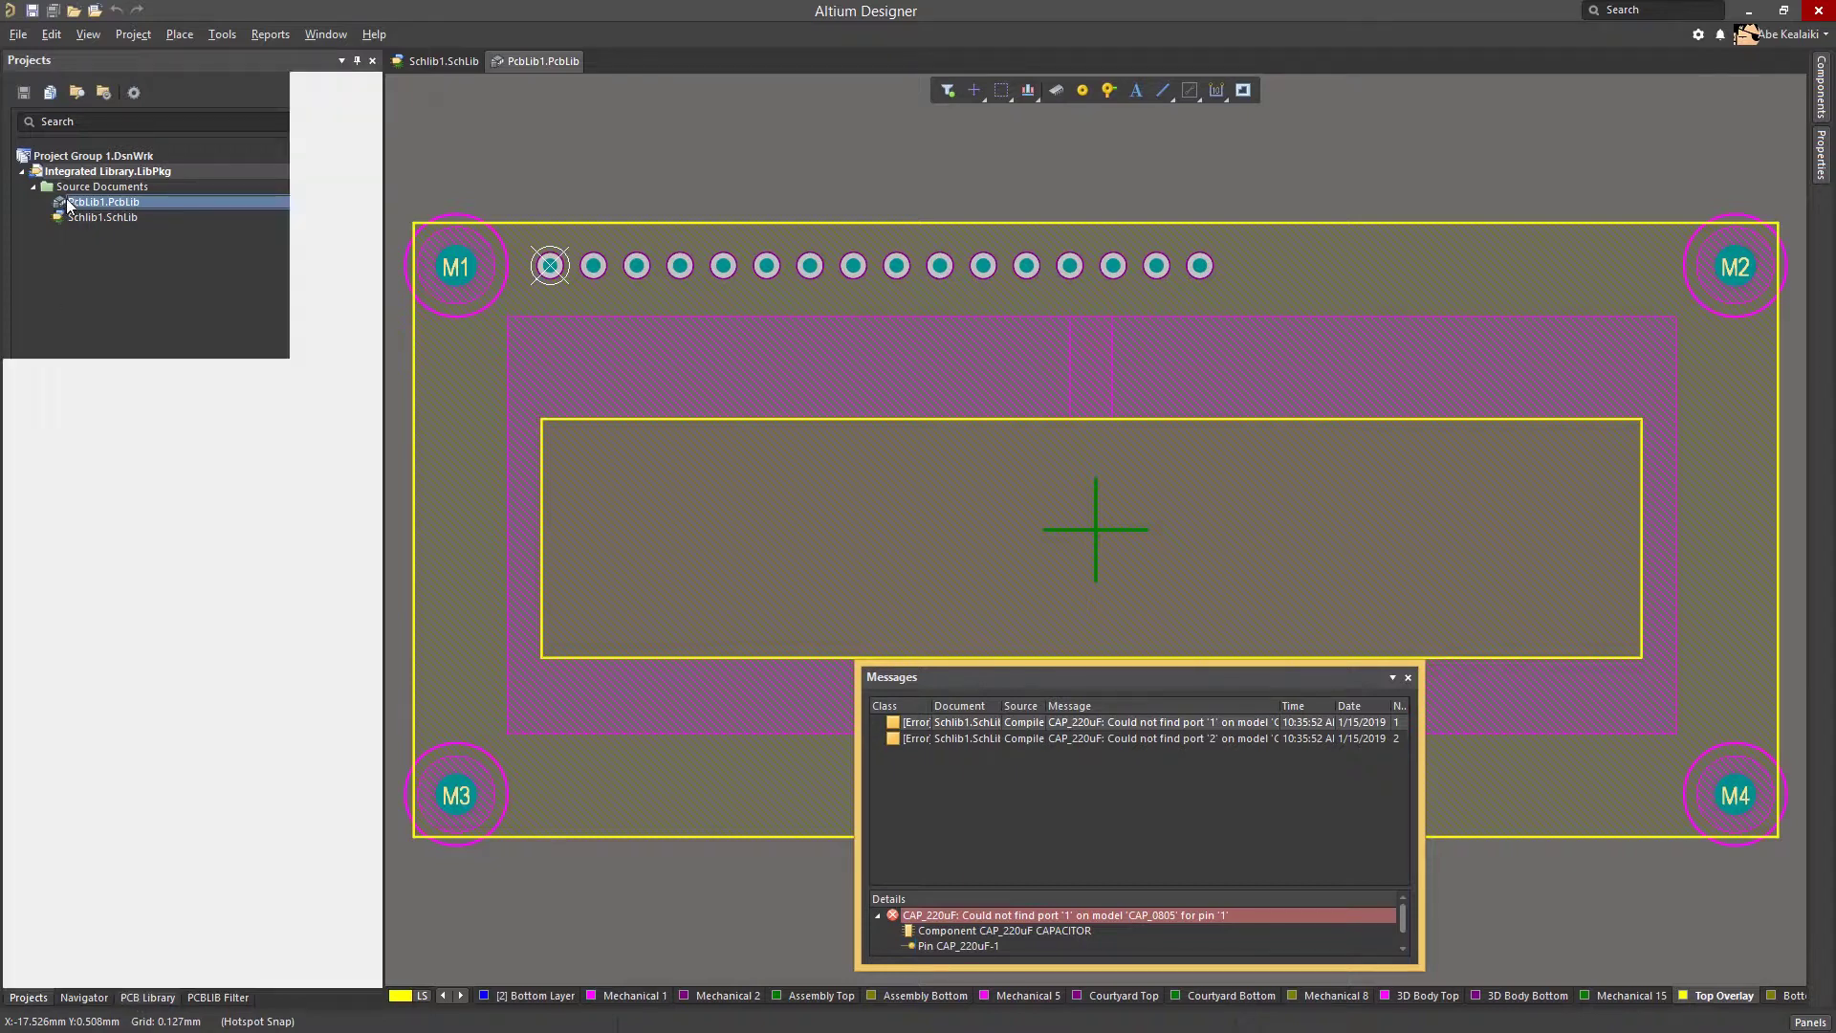
click(88, 264)
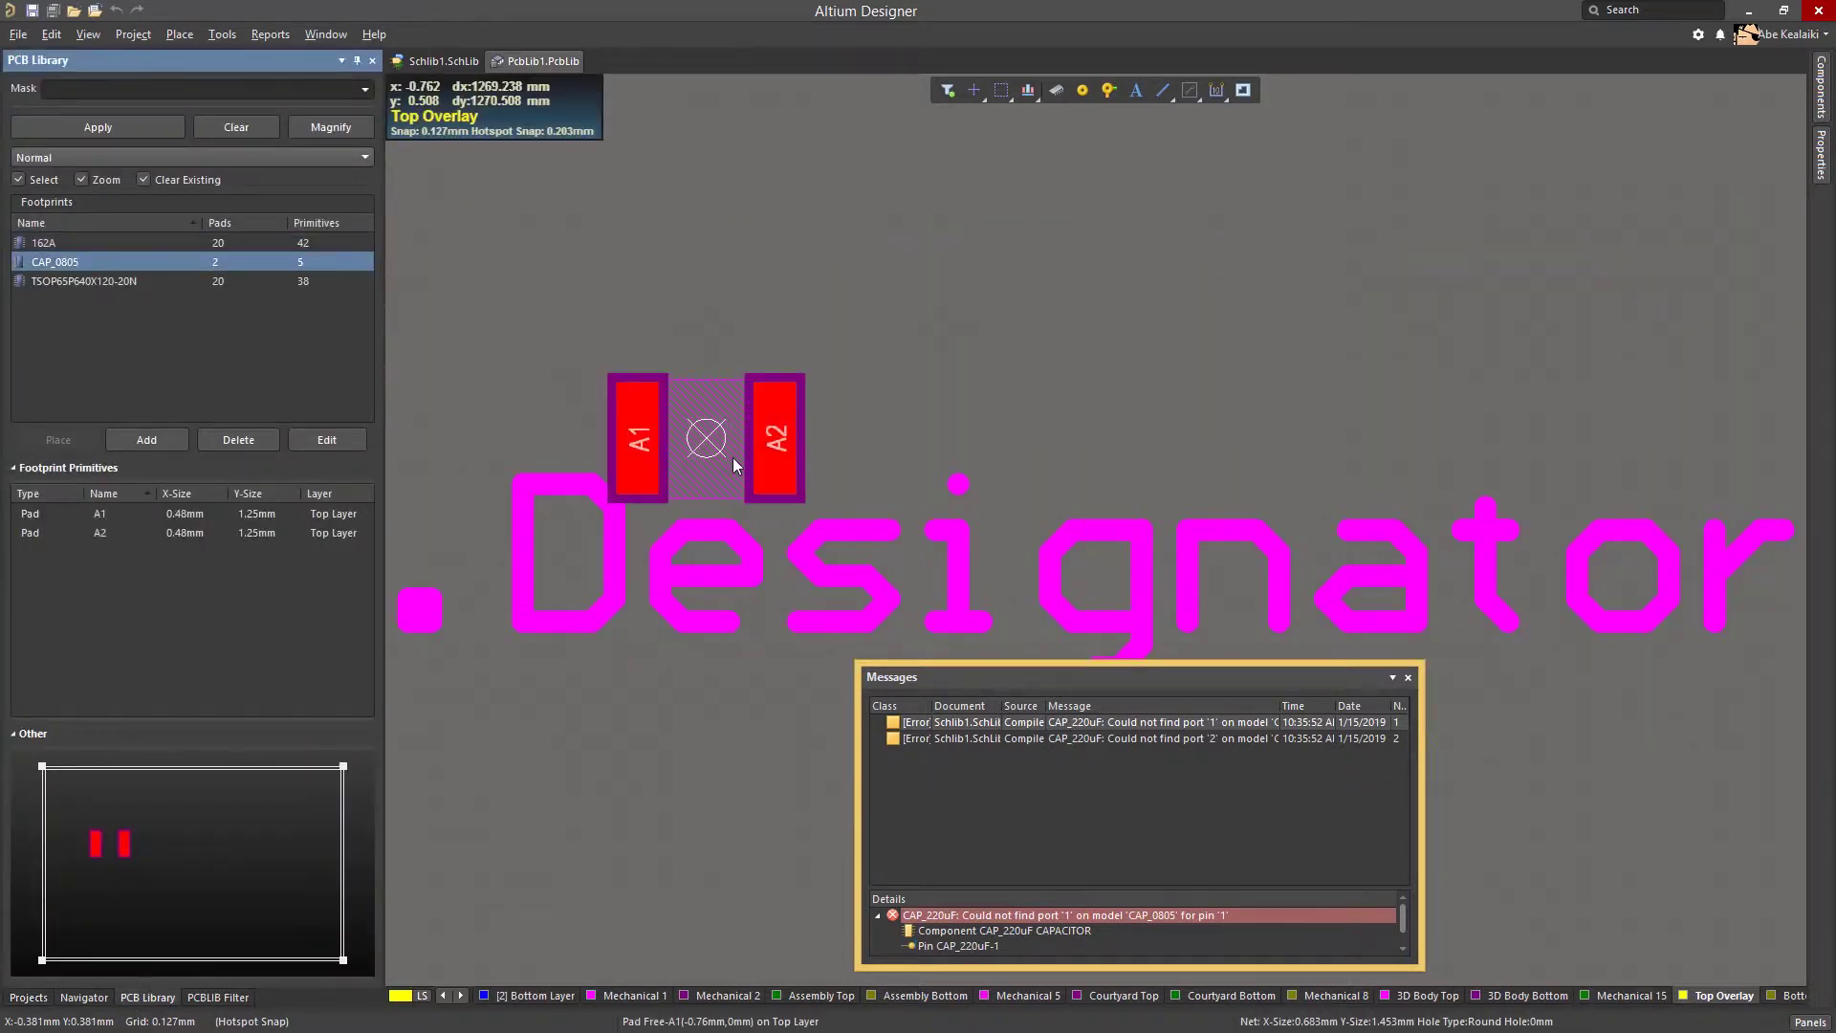
click(639, 435)
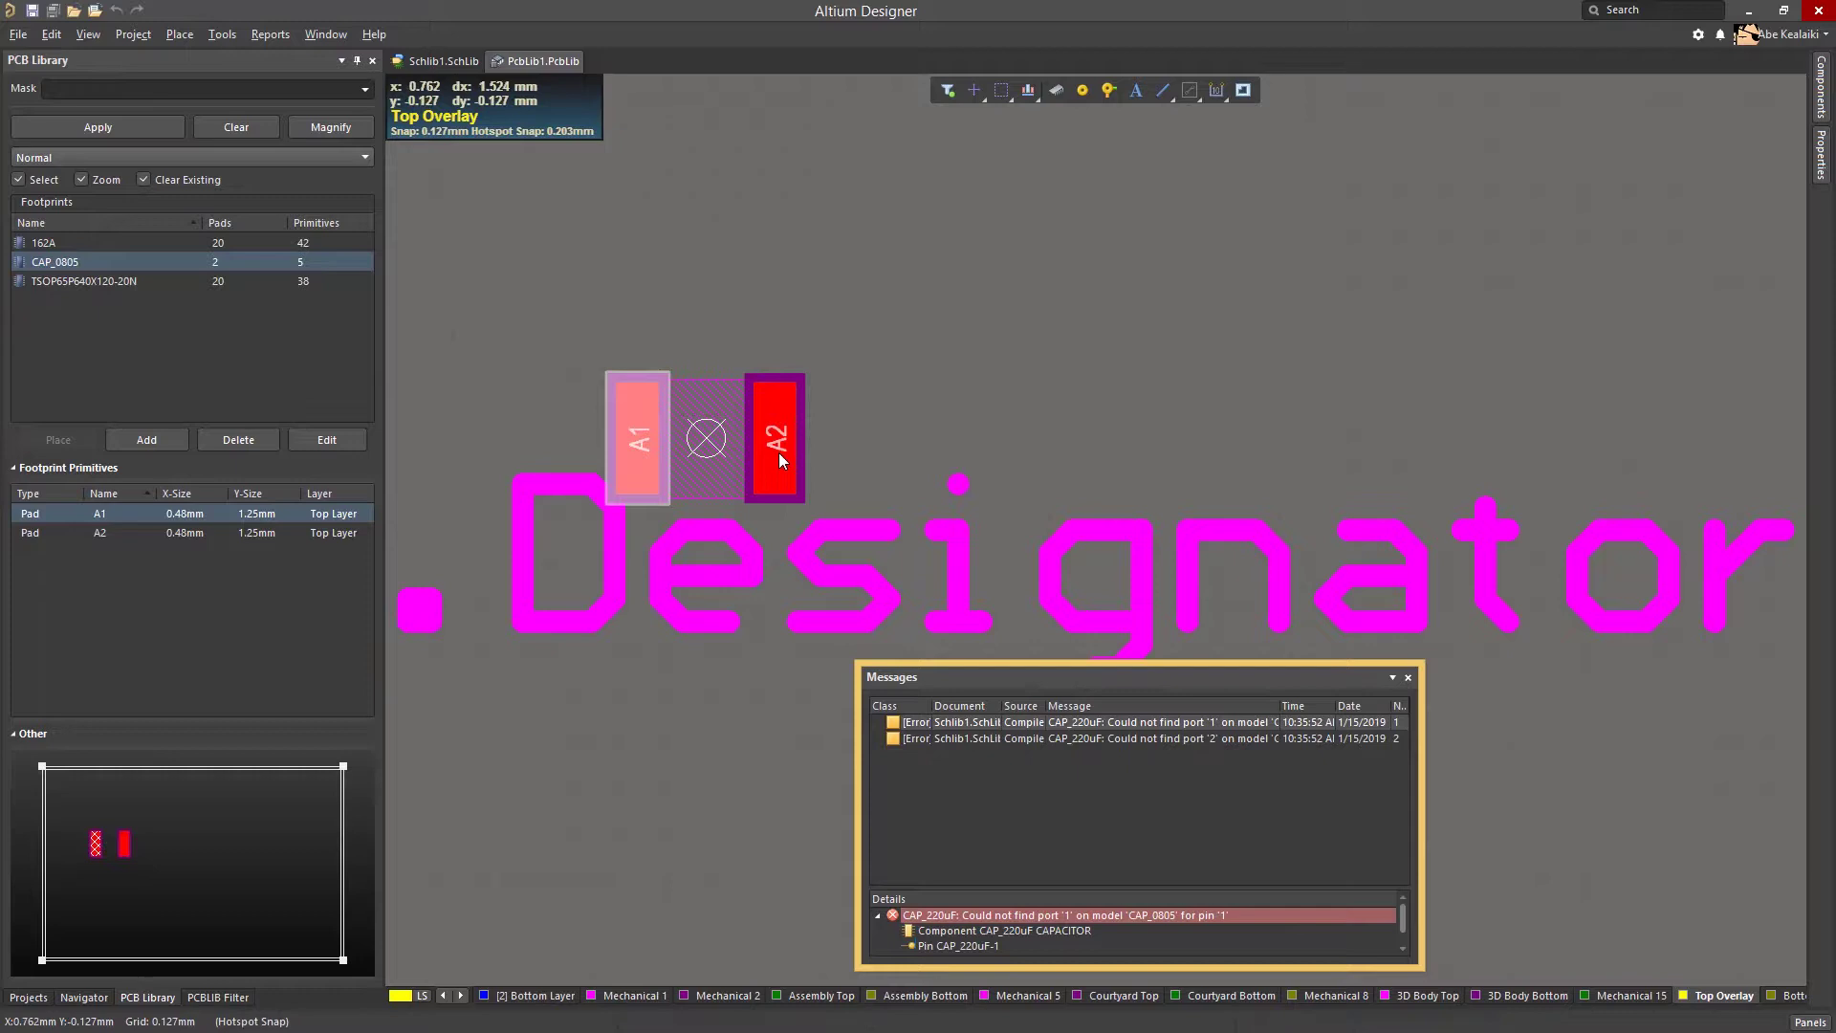
click(780, 455)
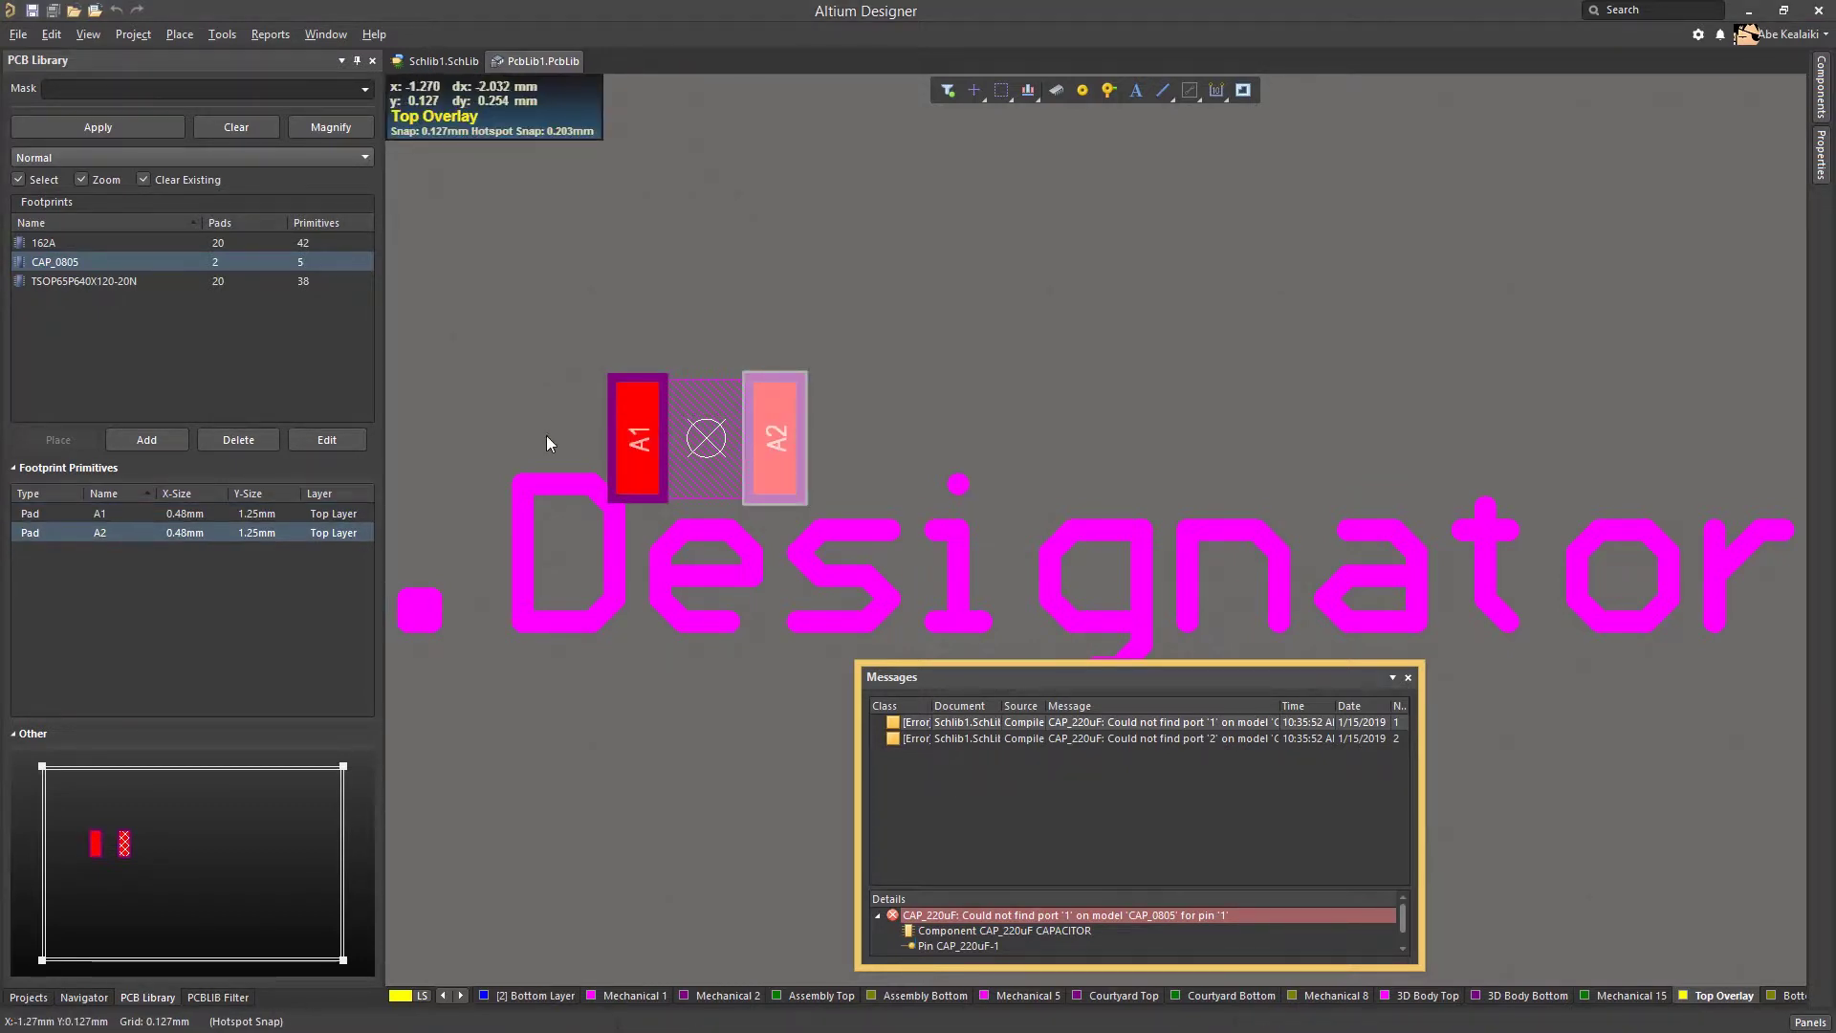
click(626, 438)
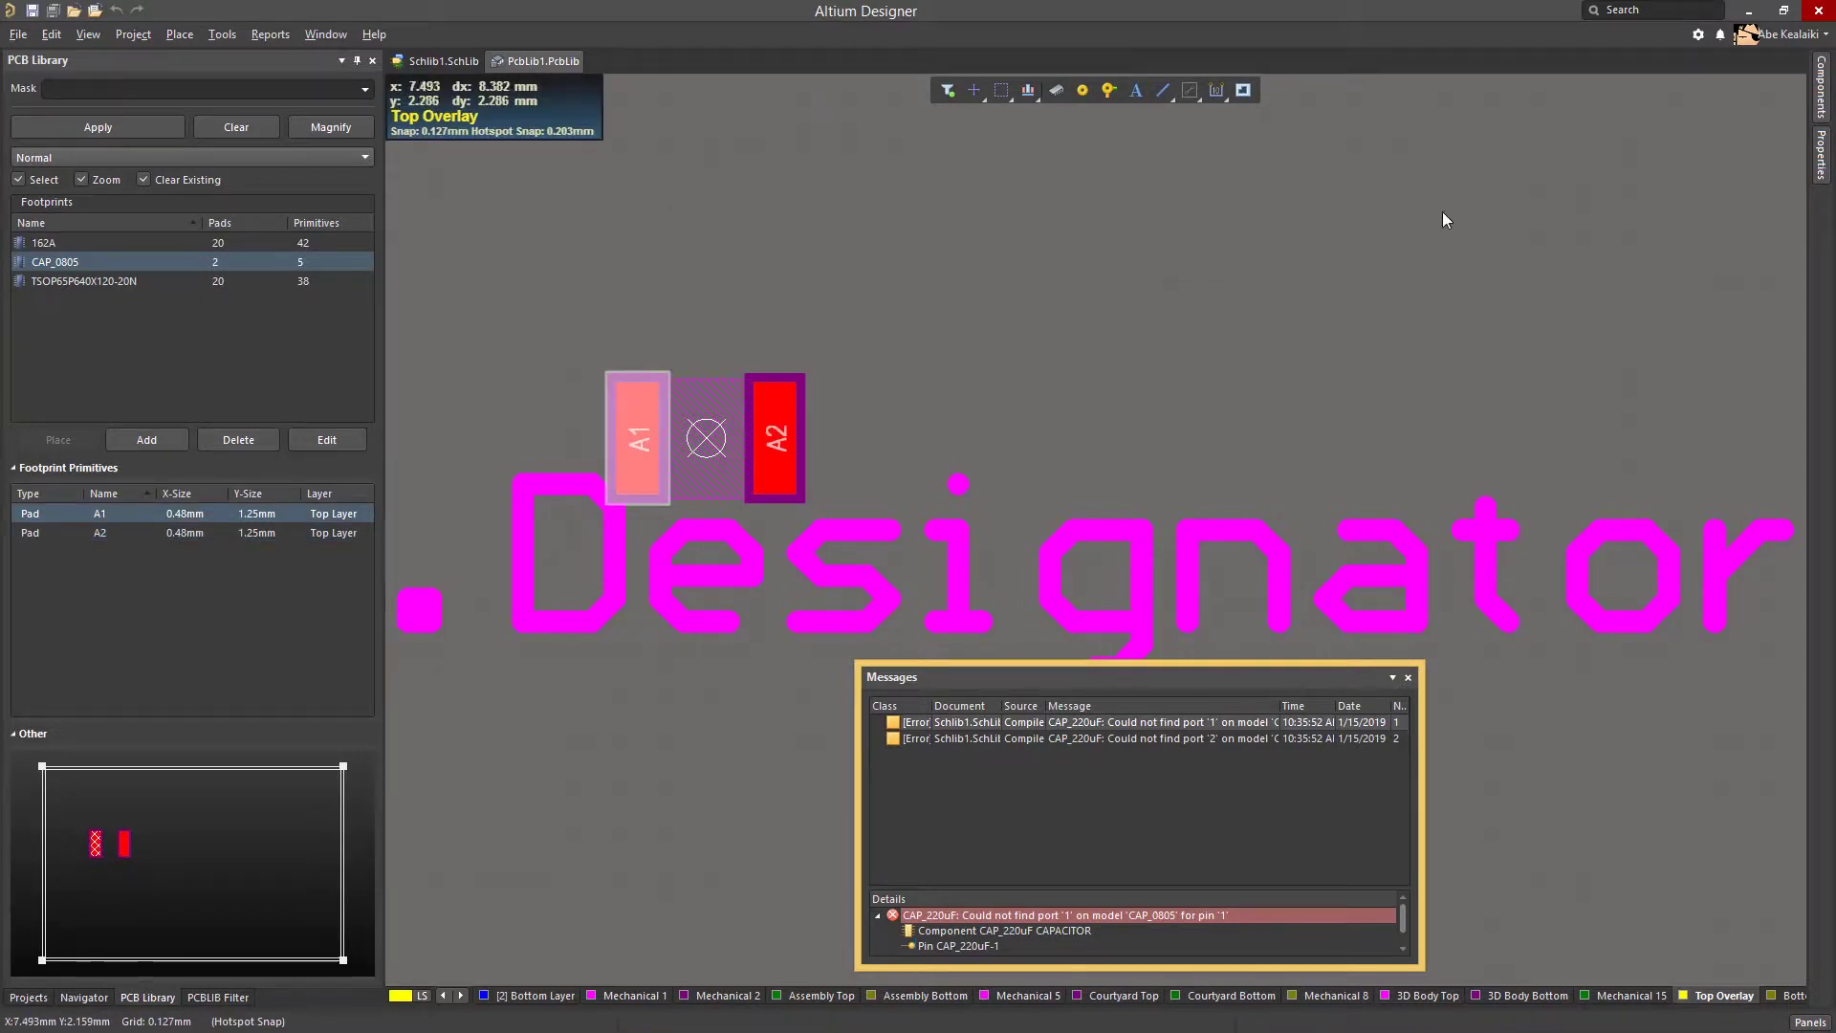
click(1821, 167)
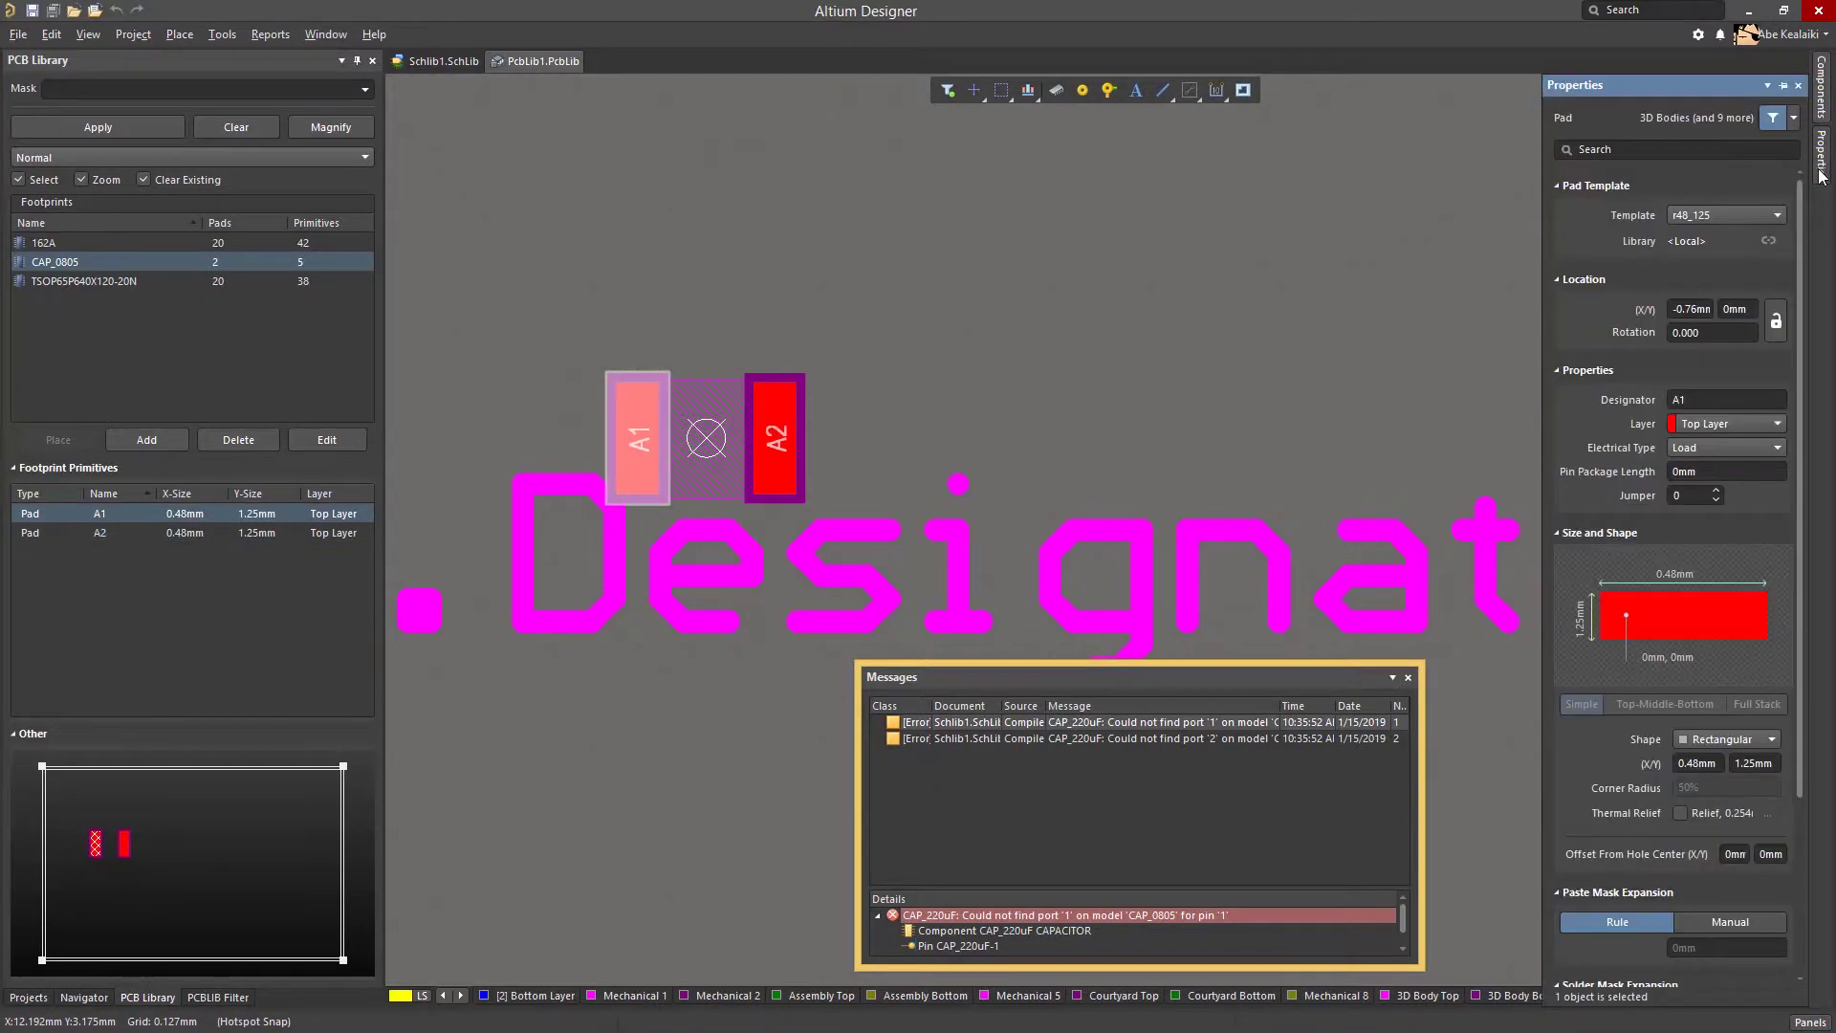
click(1680, 400)
text(1)
key(Return)
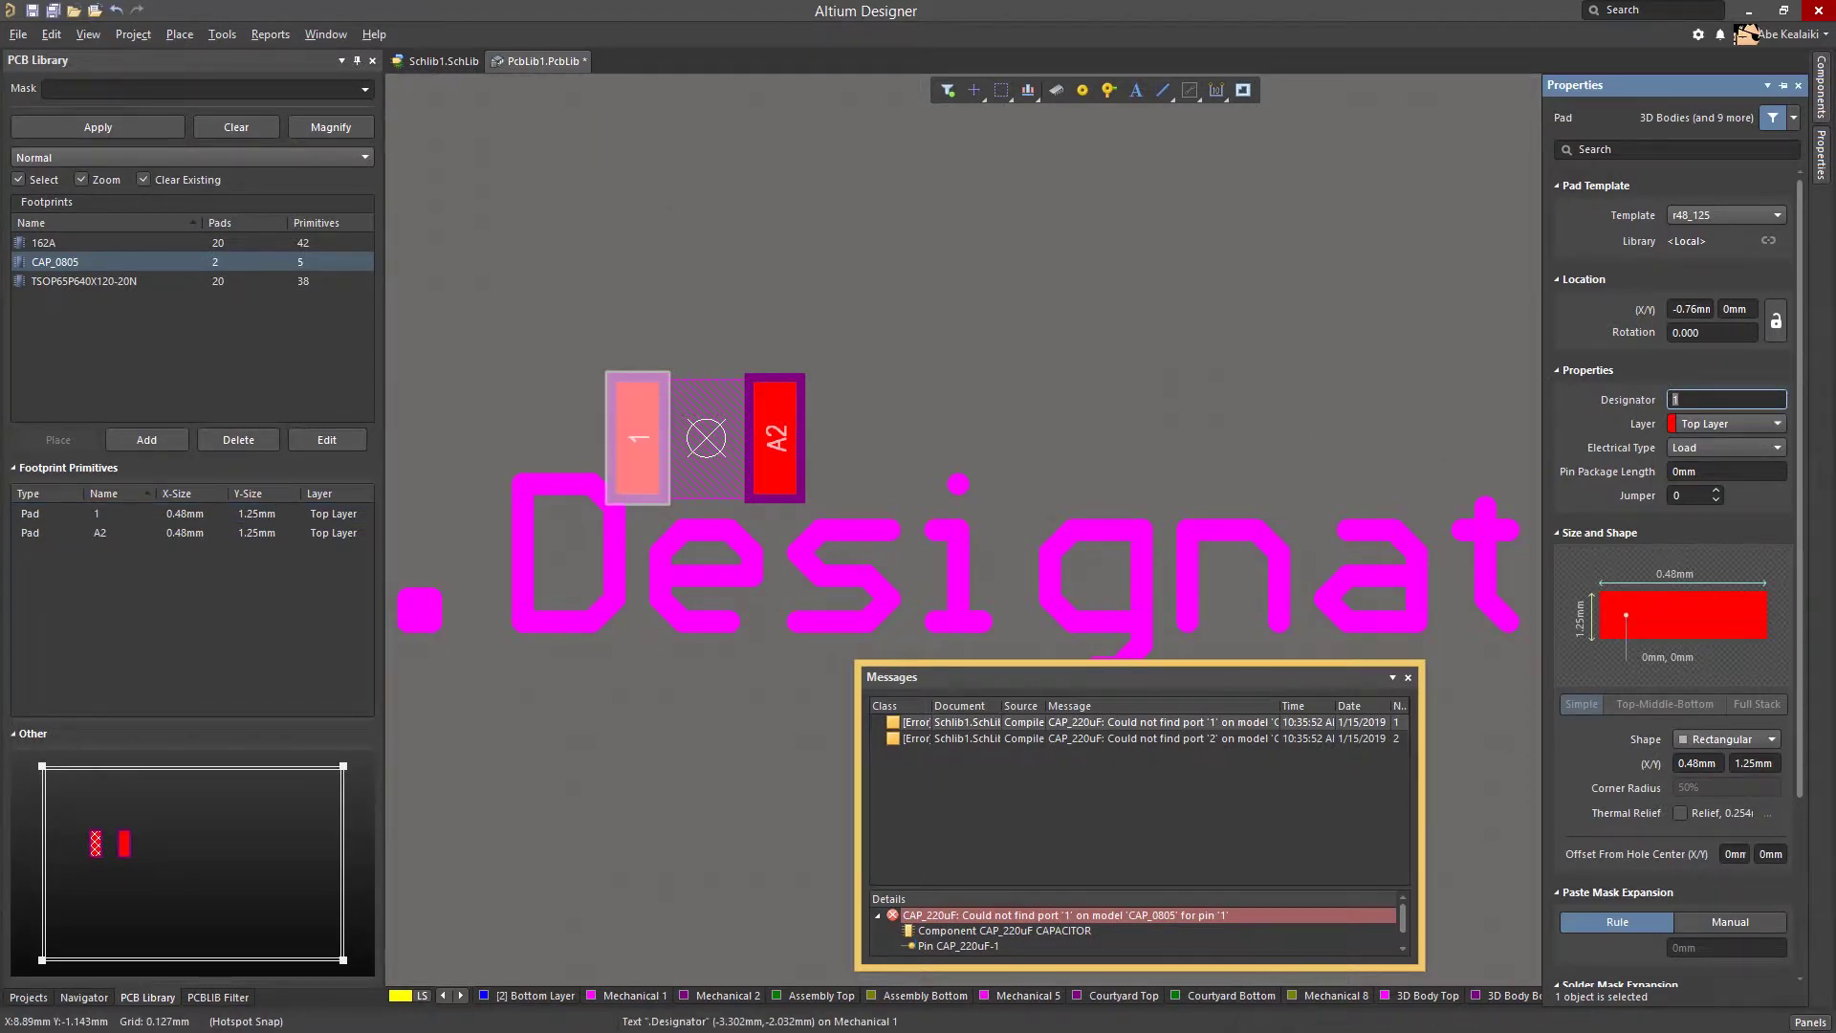
Change the second pad's designator from A2 to 2 and deselect it
click(783, 442)
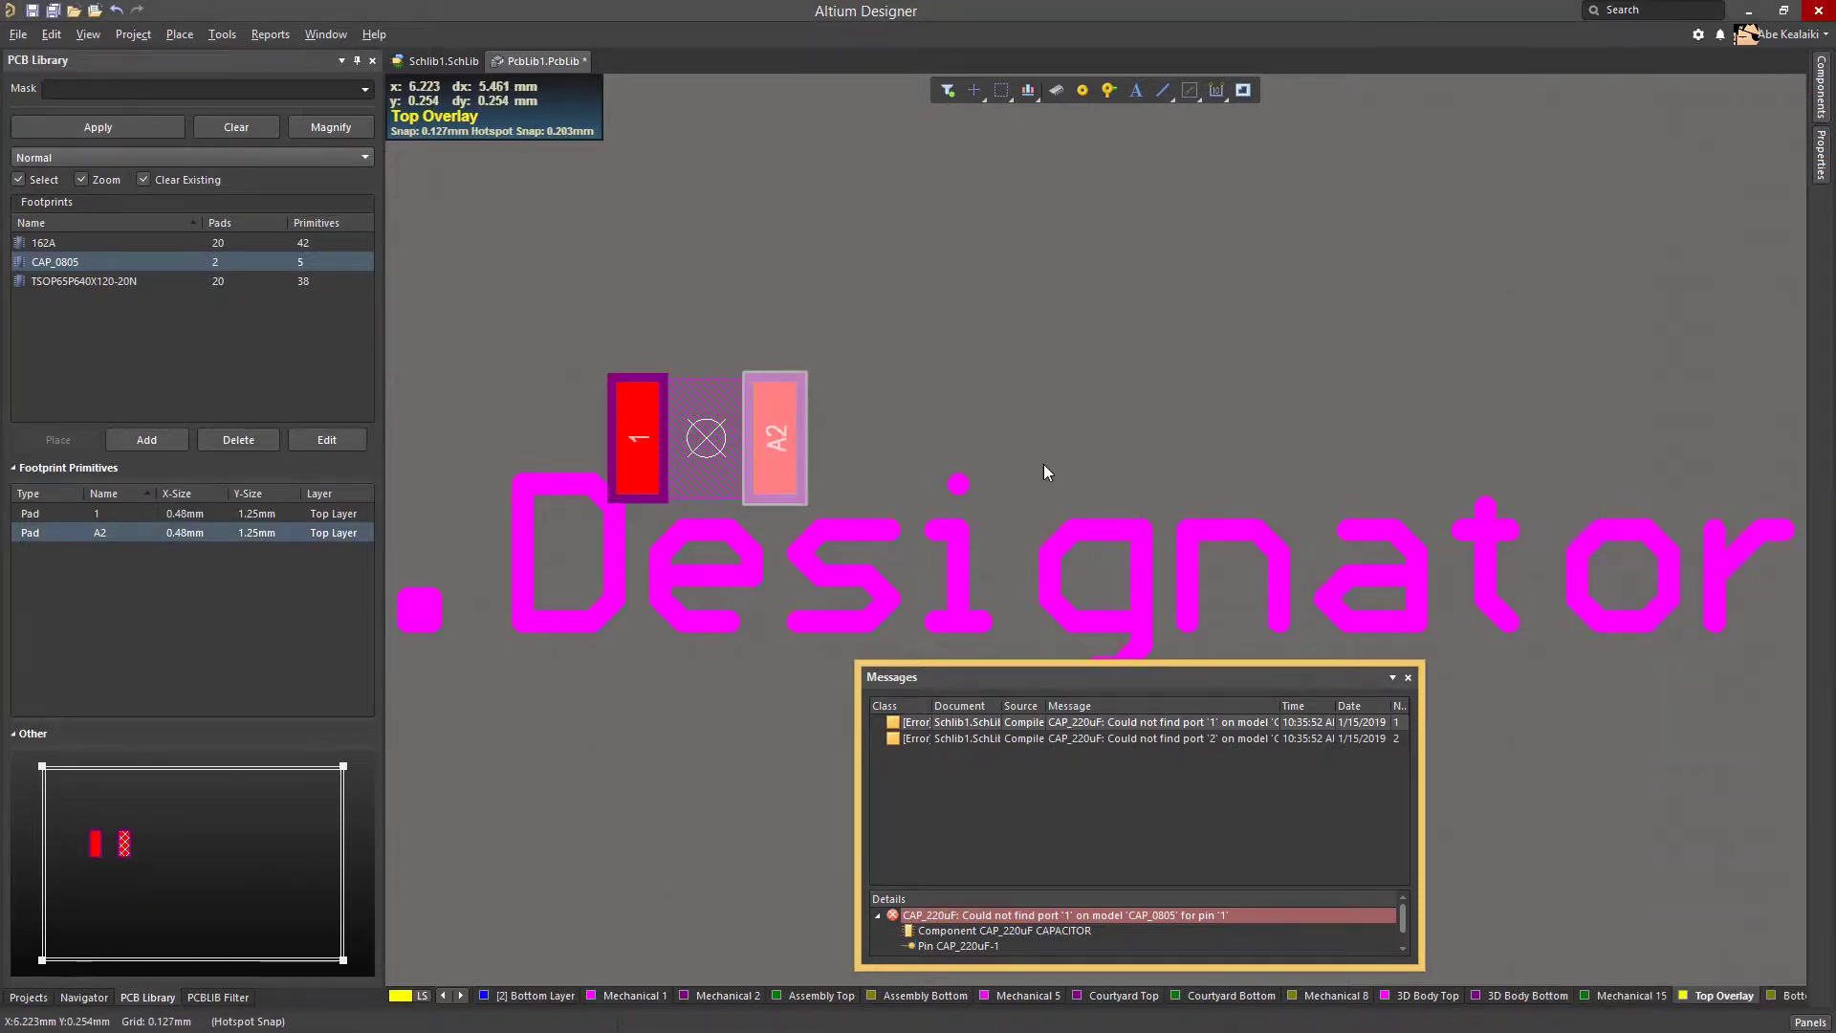
mouse_move(1820, 181)
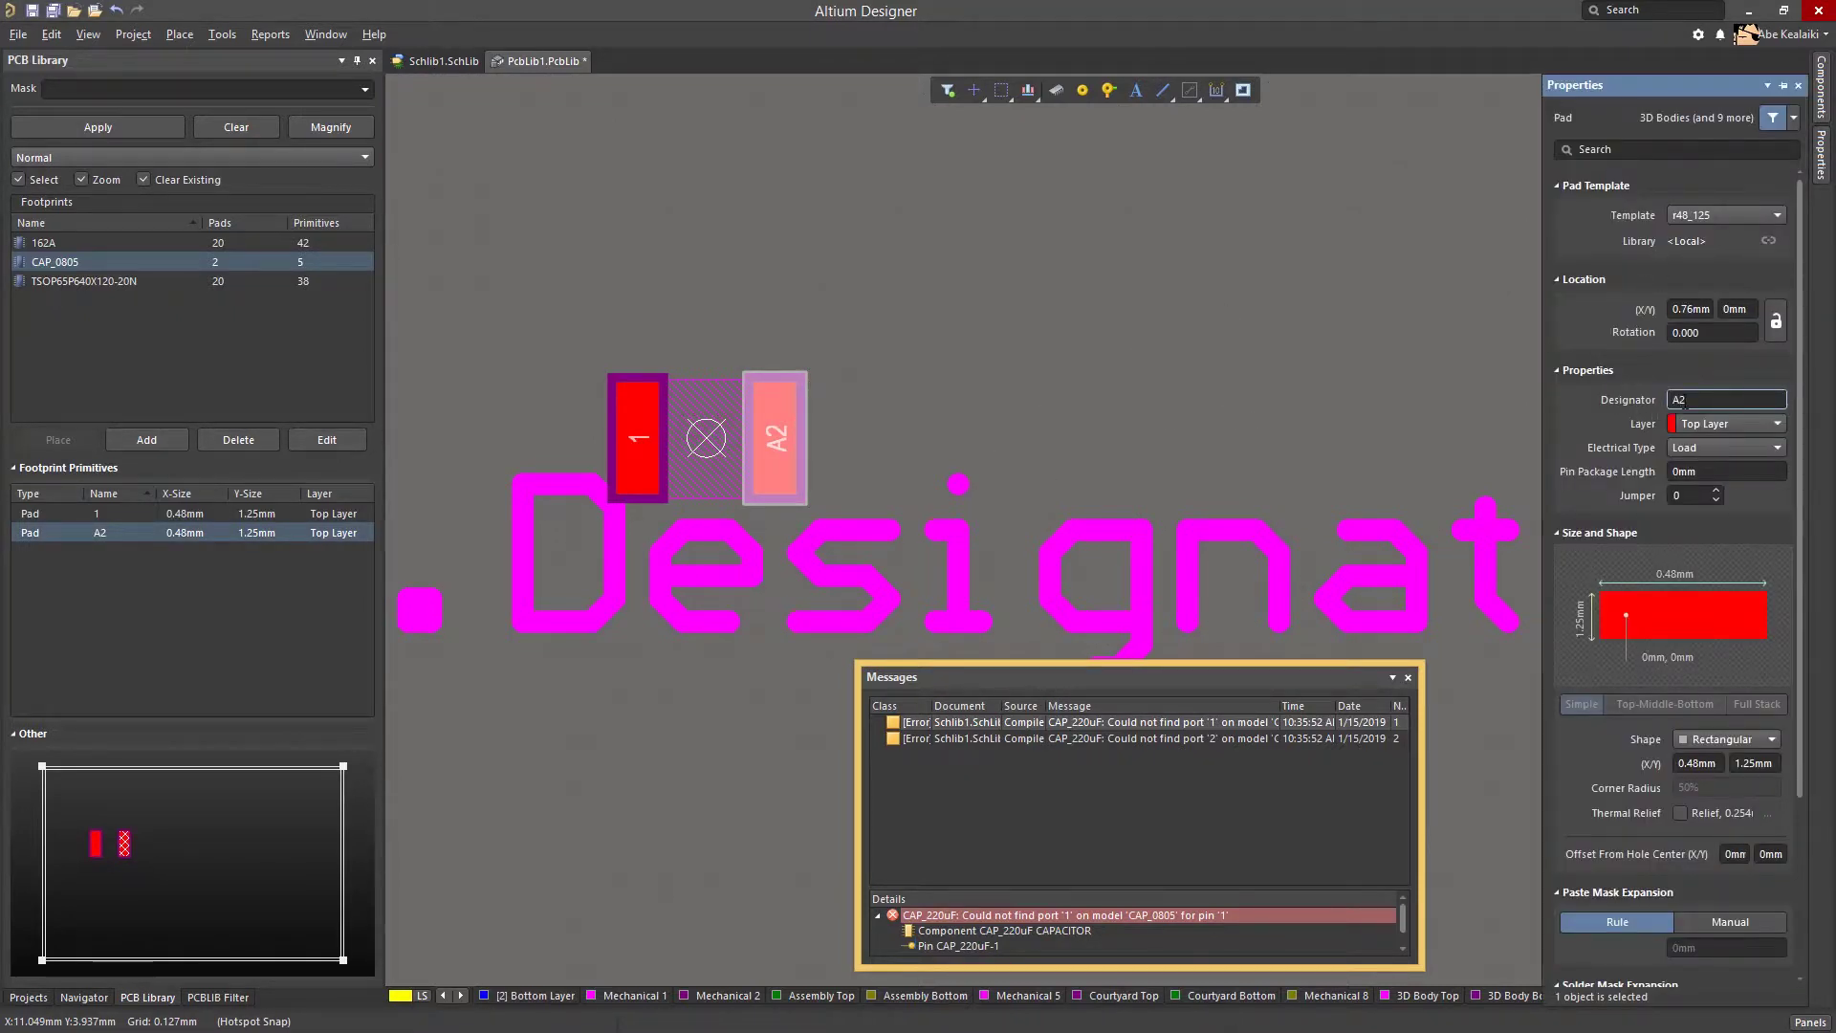
click(1703, 399)
key(Home)
key(Delete)
key(Return)
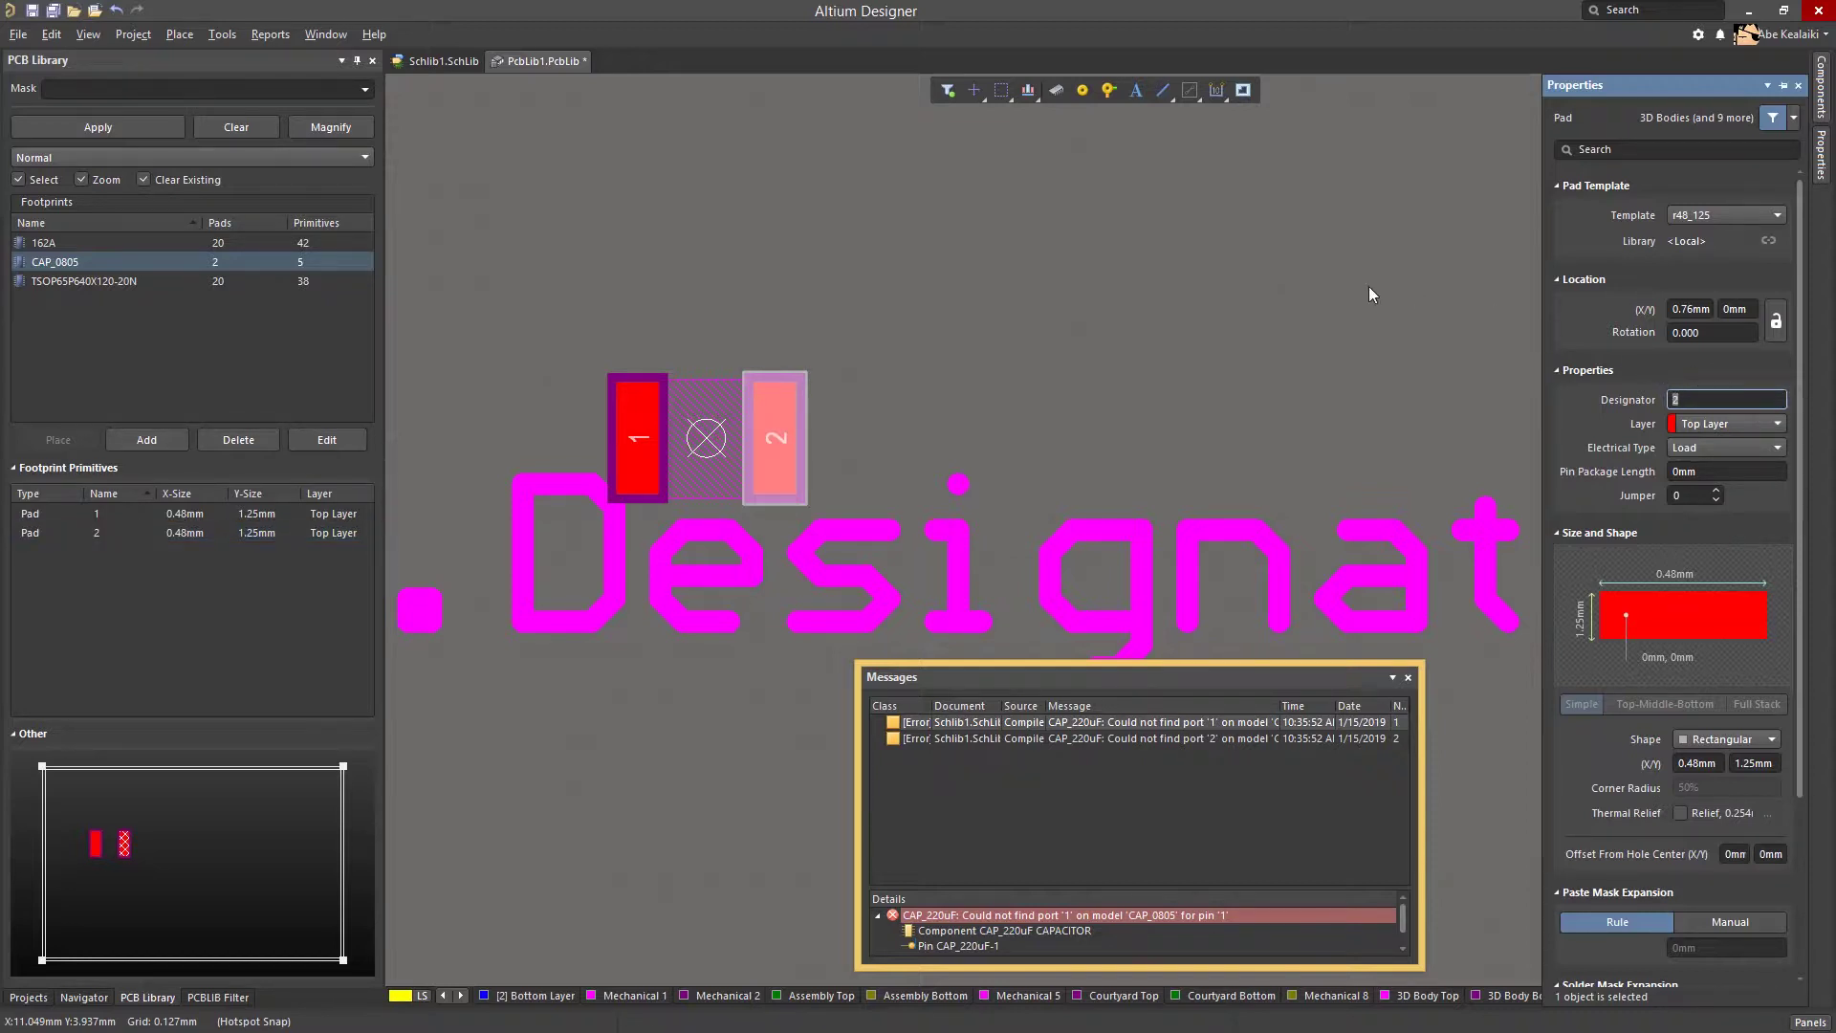
click(1100, 370)
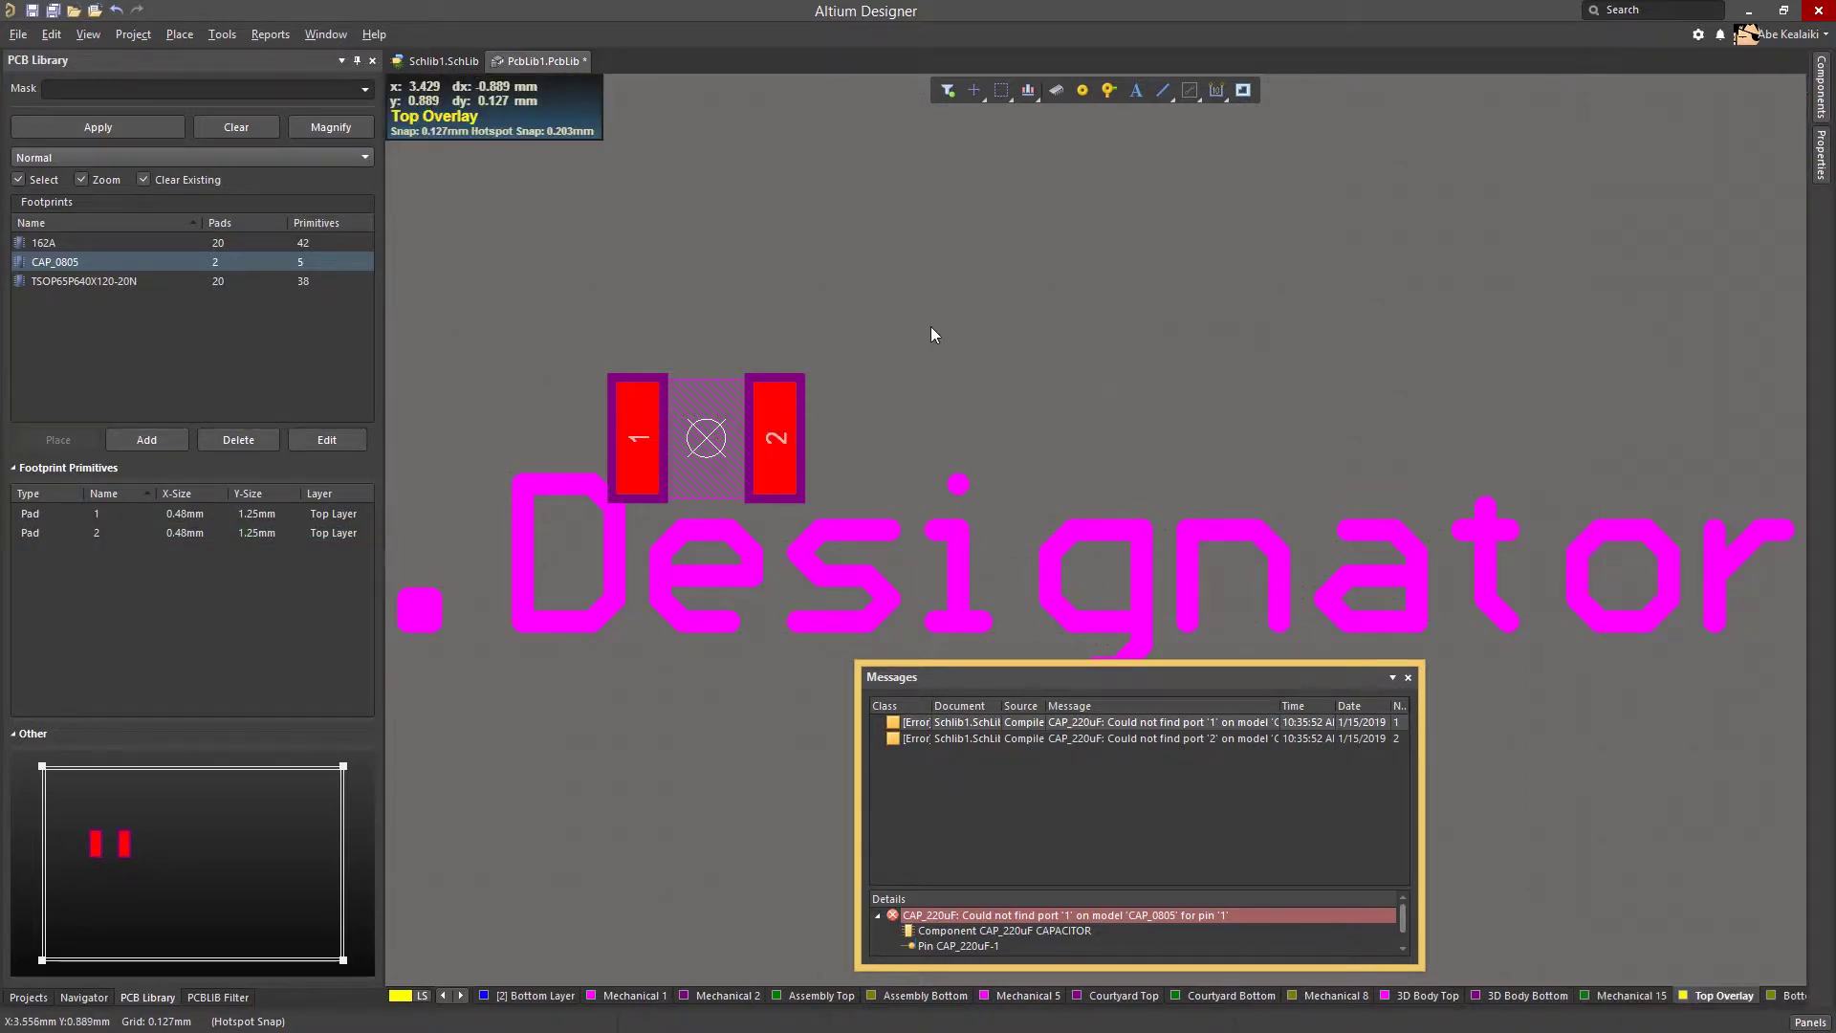
Compile the integrated library, confirm saving the modified source libraries, and close Messages
click(136, 36)
click(144, 55)
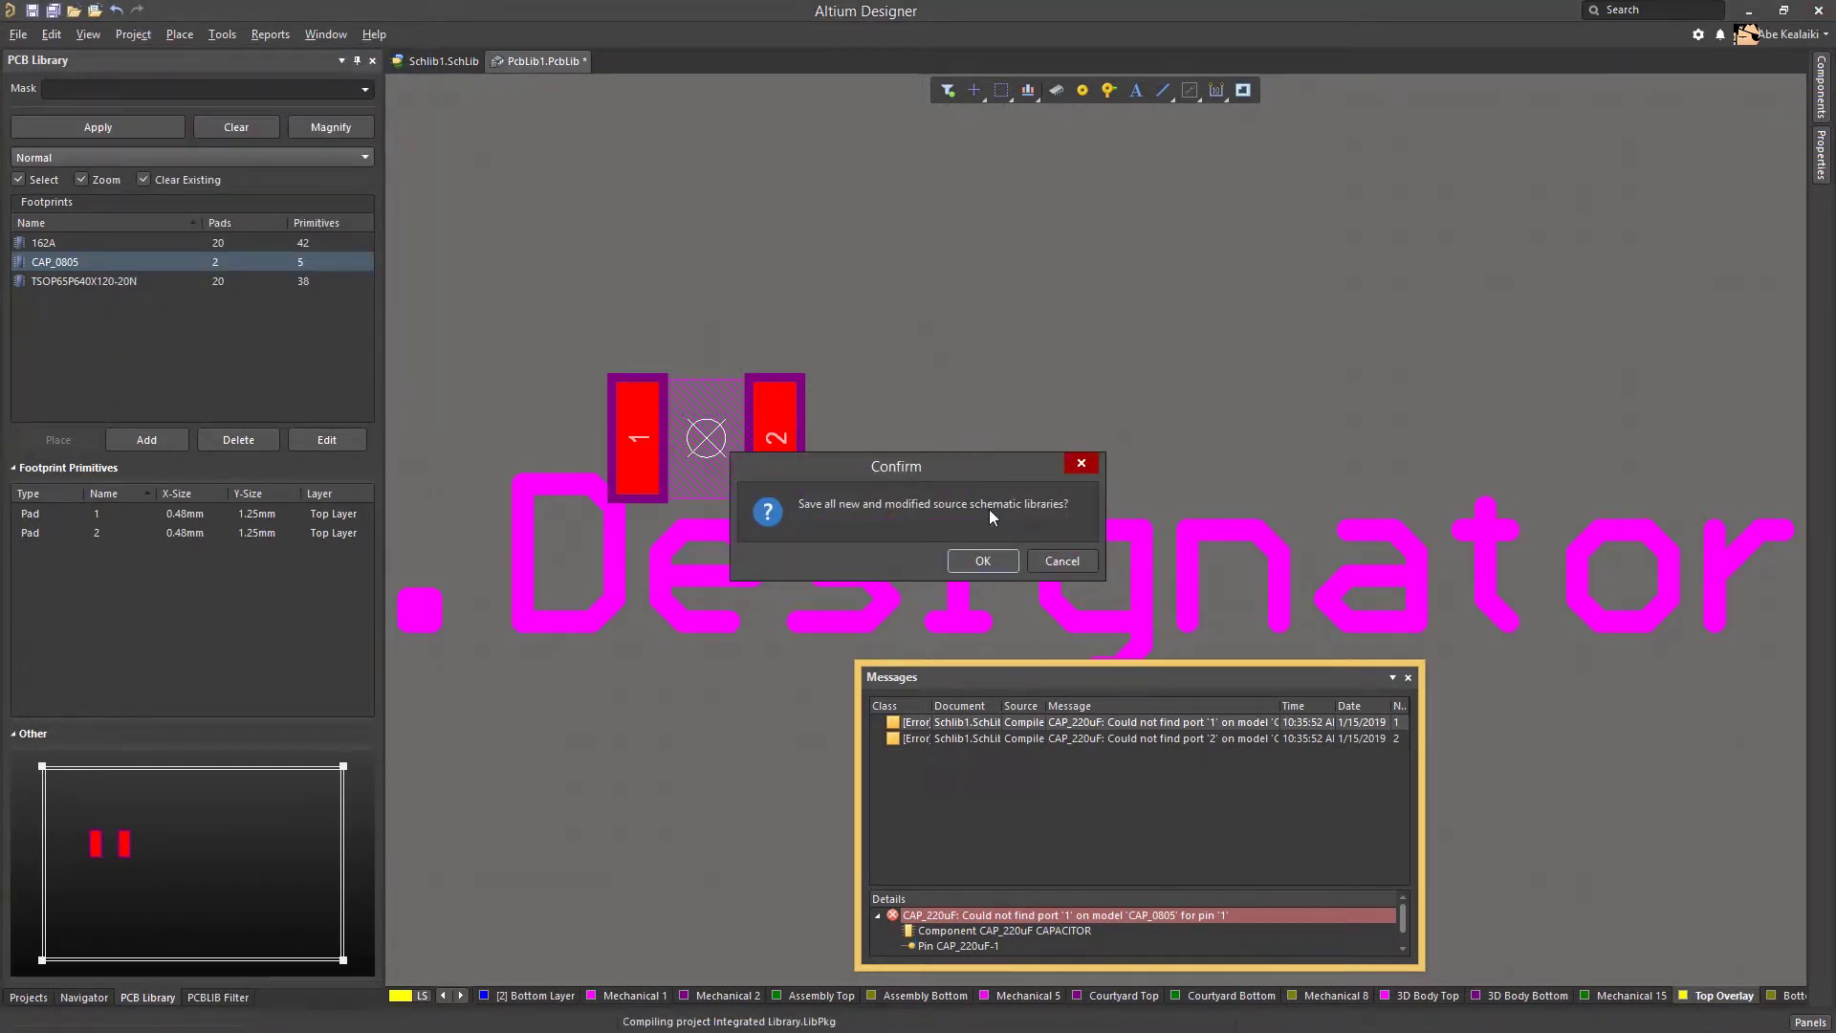
click(985, 560)
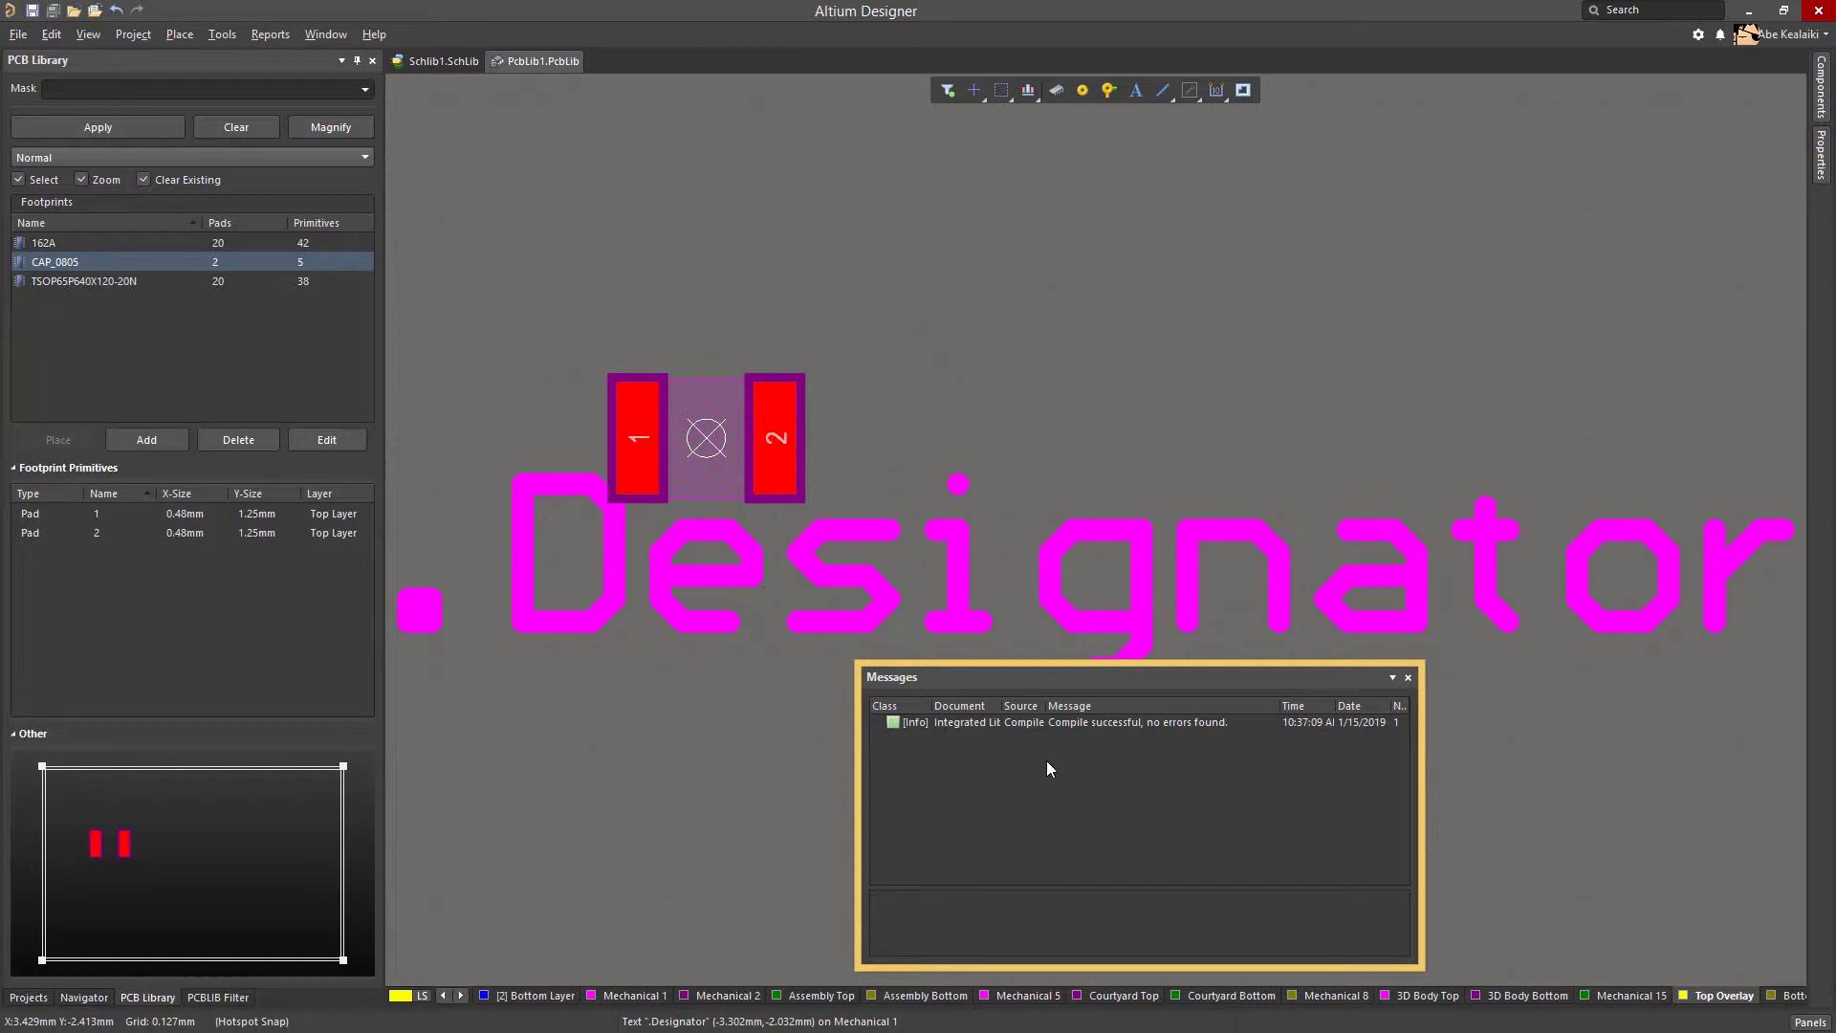
click(1409, 678)
right_click(145, 174)
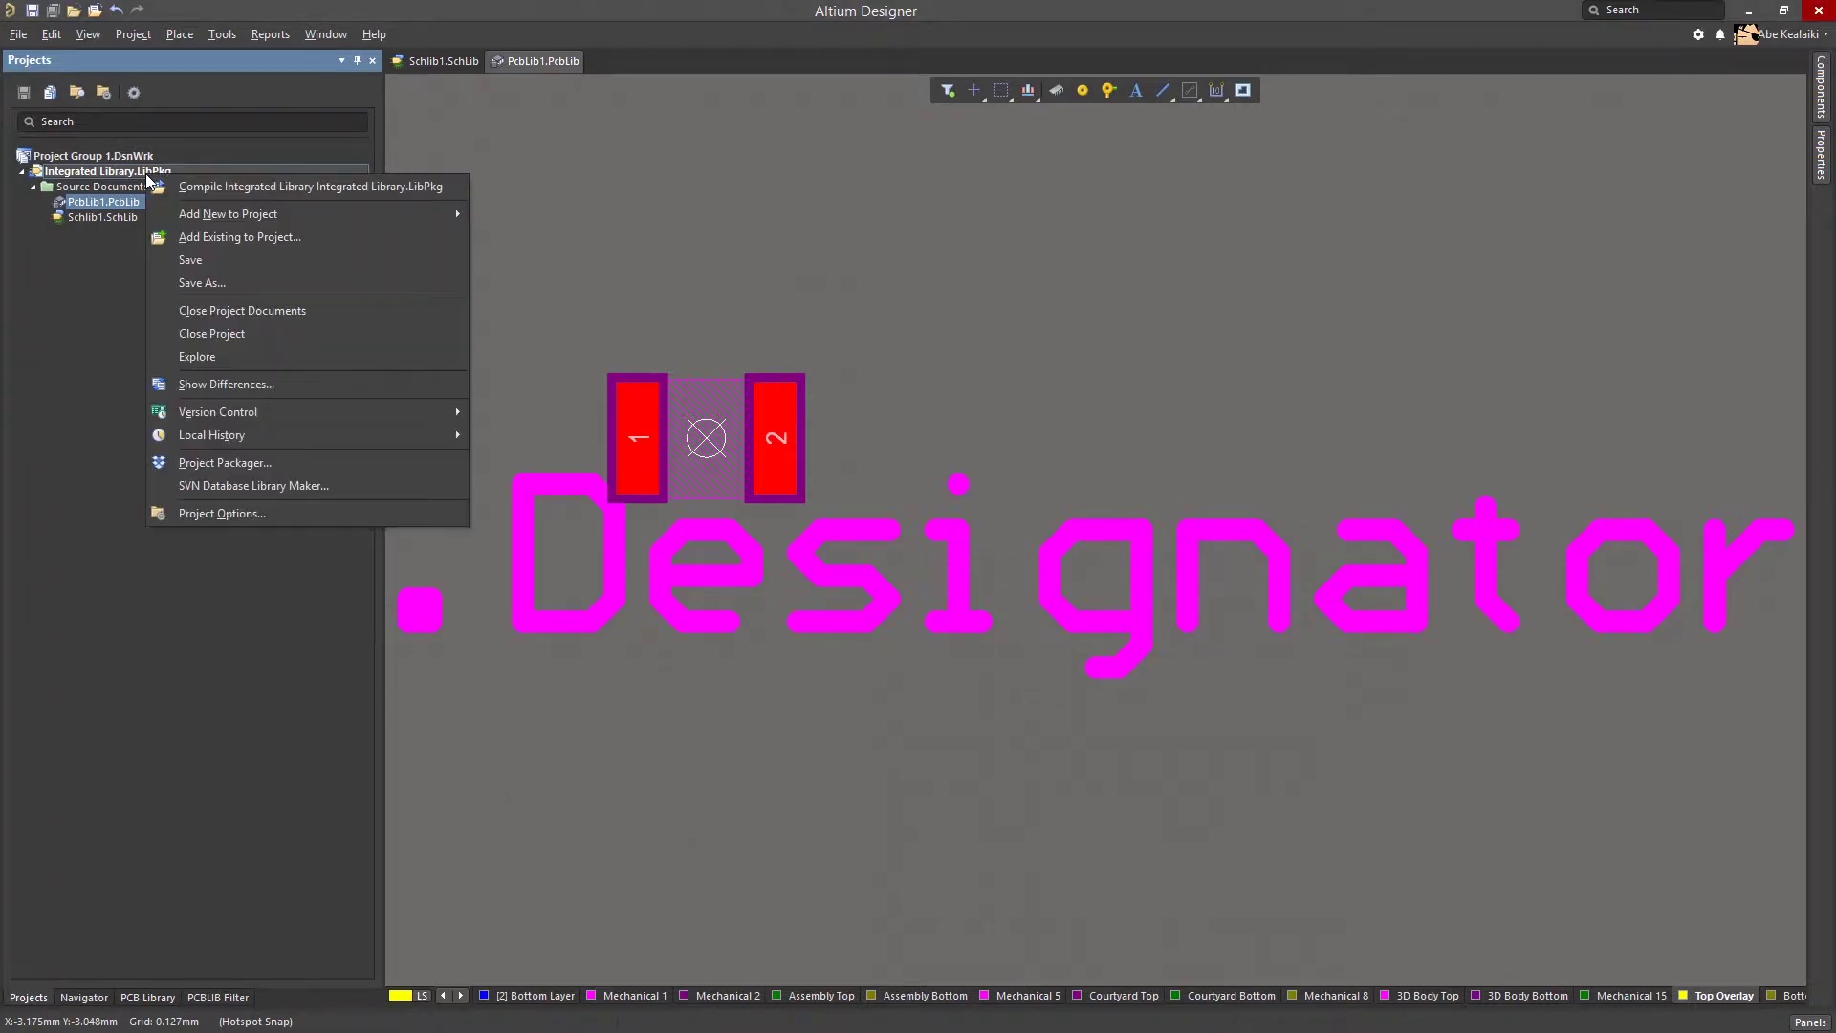
Locate Integrated Library.IntLib in the Project Outputs for Integrated Library folder on disk
click(177, 355)
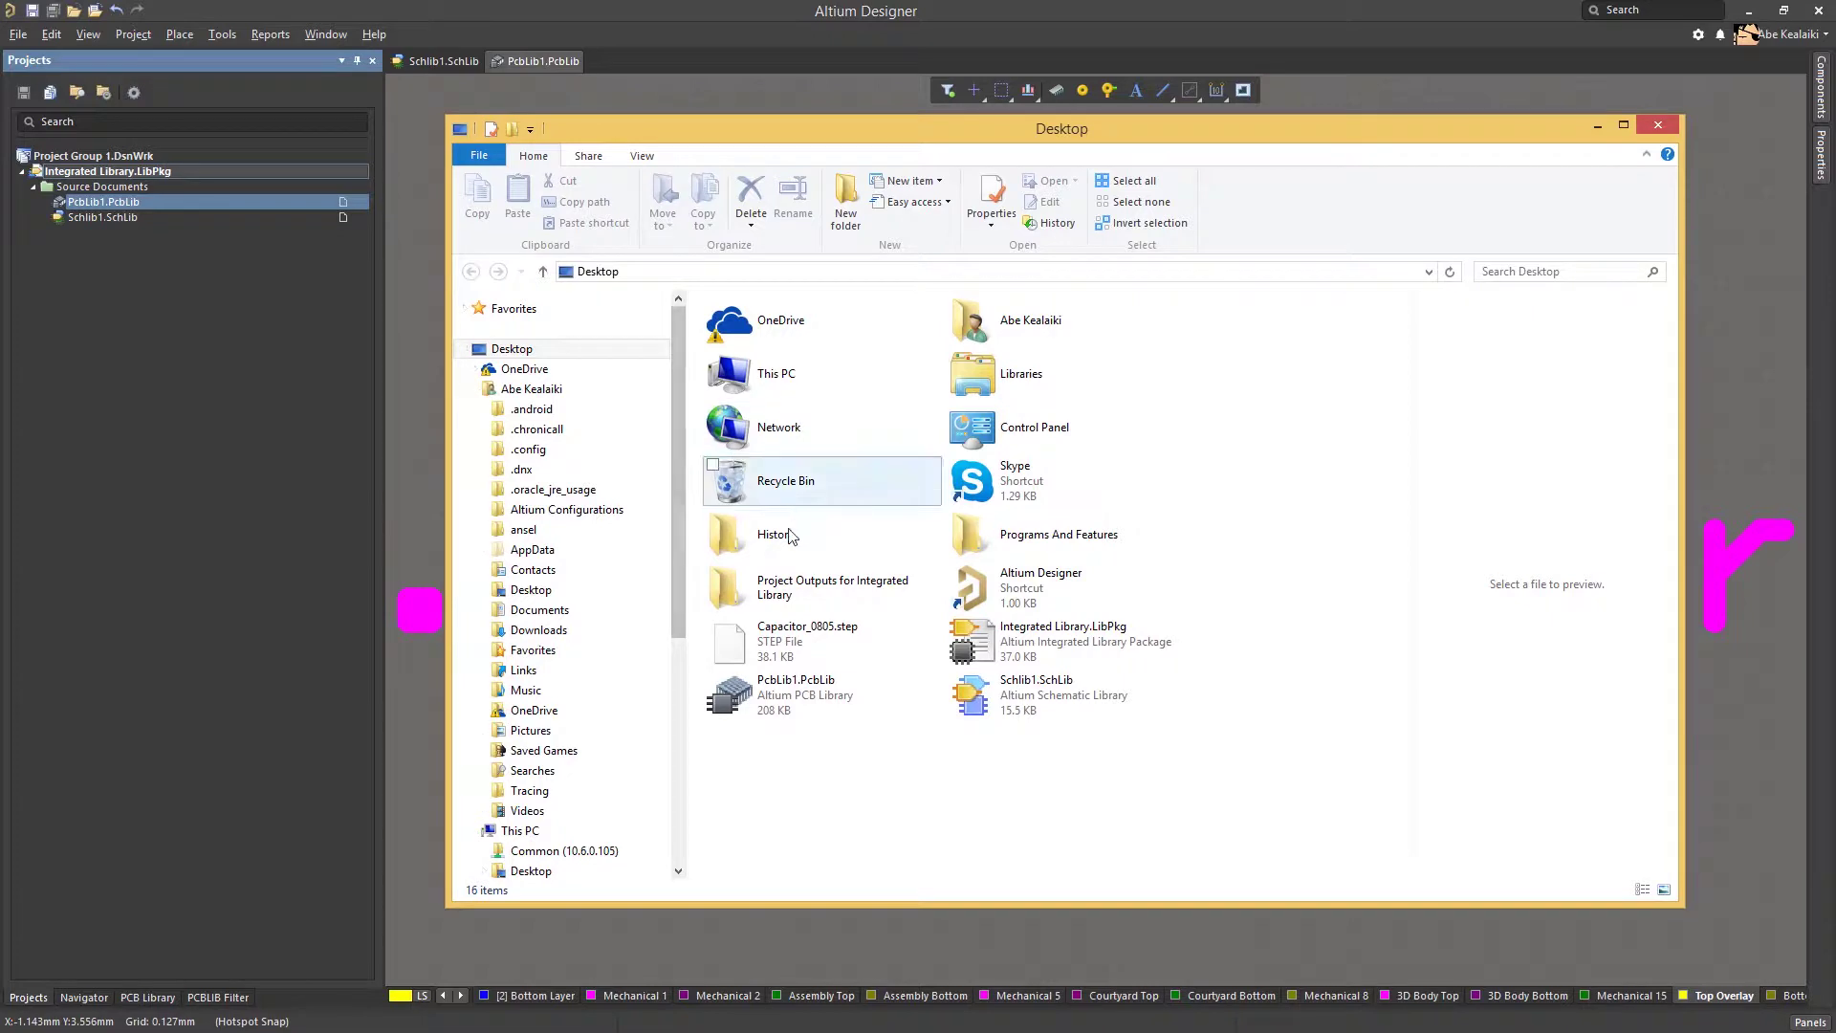
double_click(811, 587)
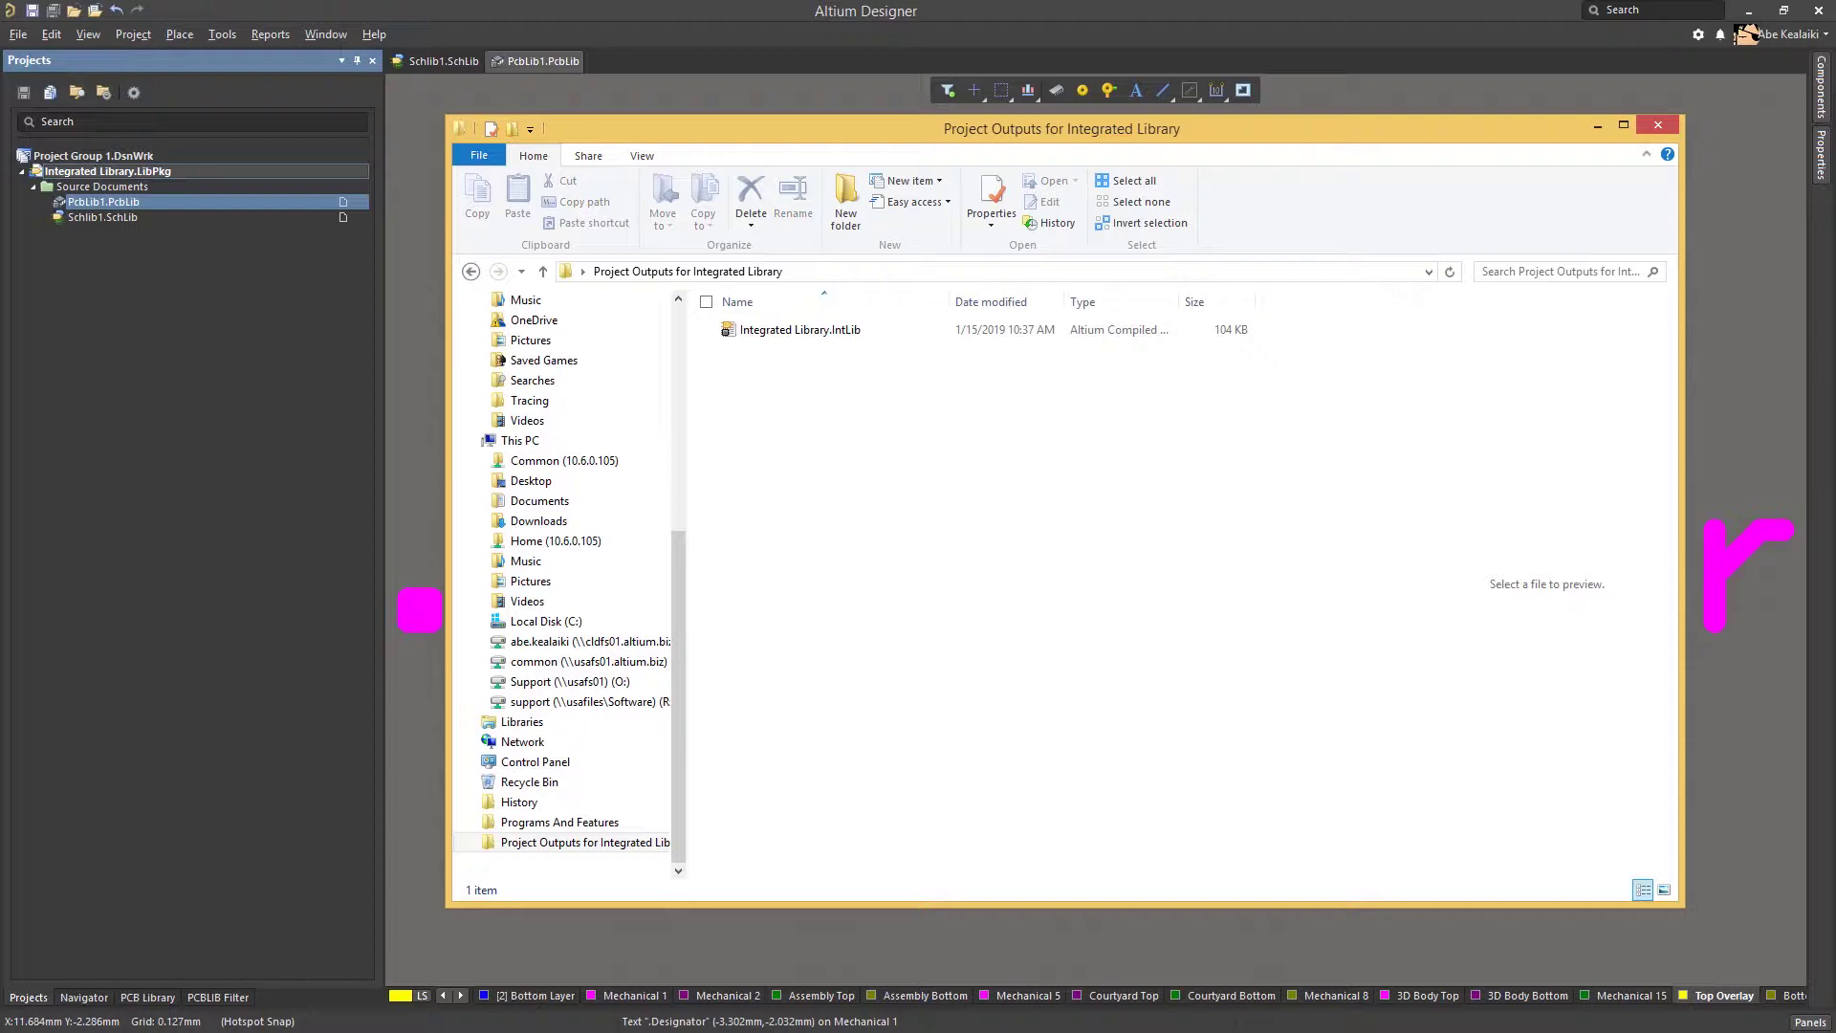
click(786, 335)
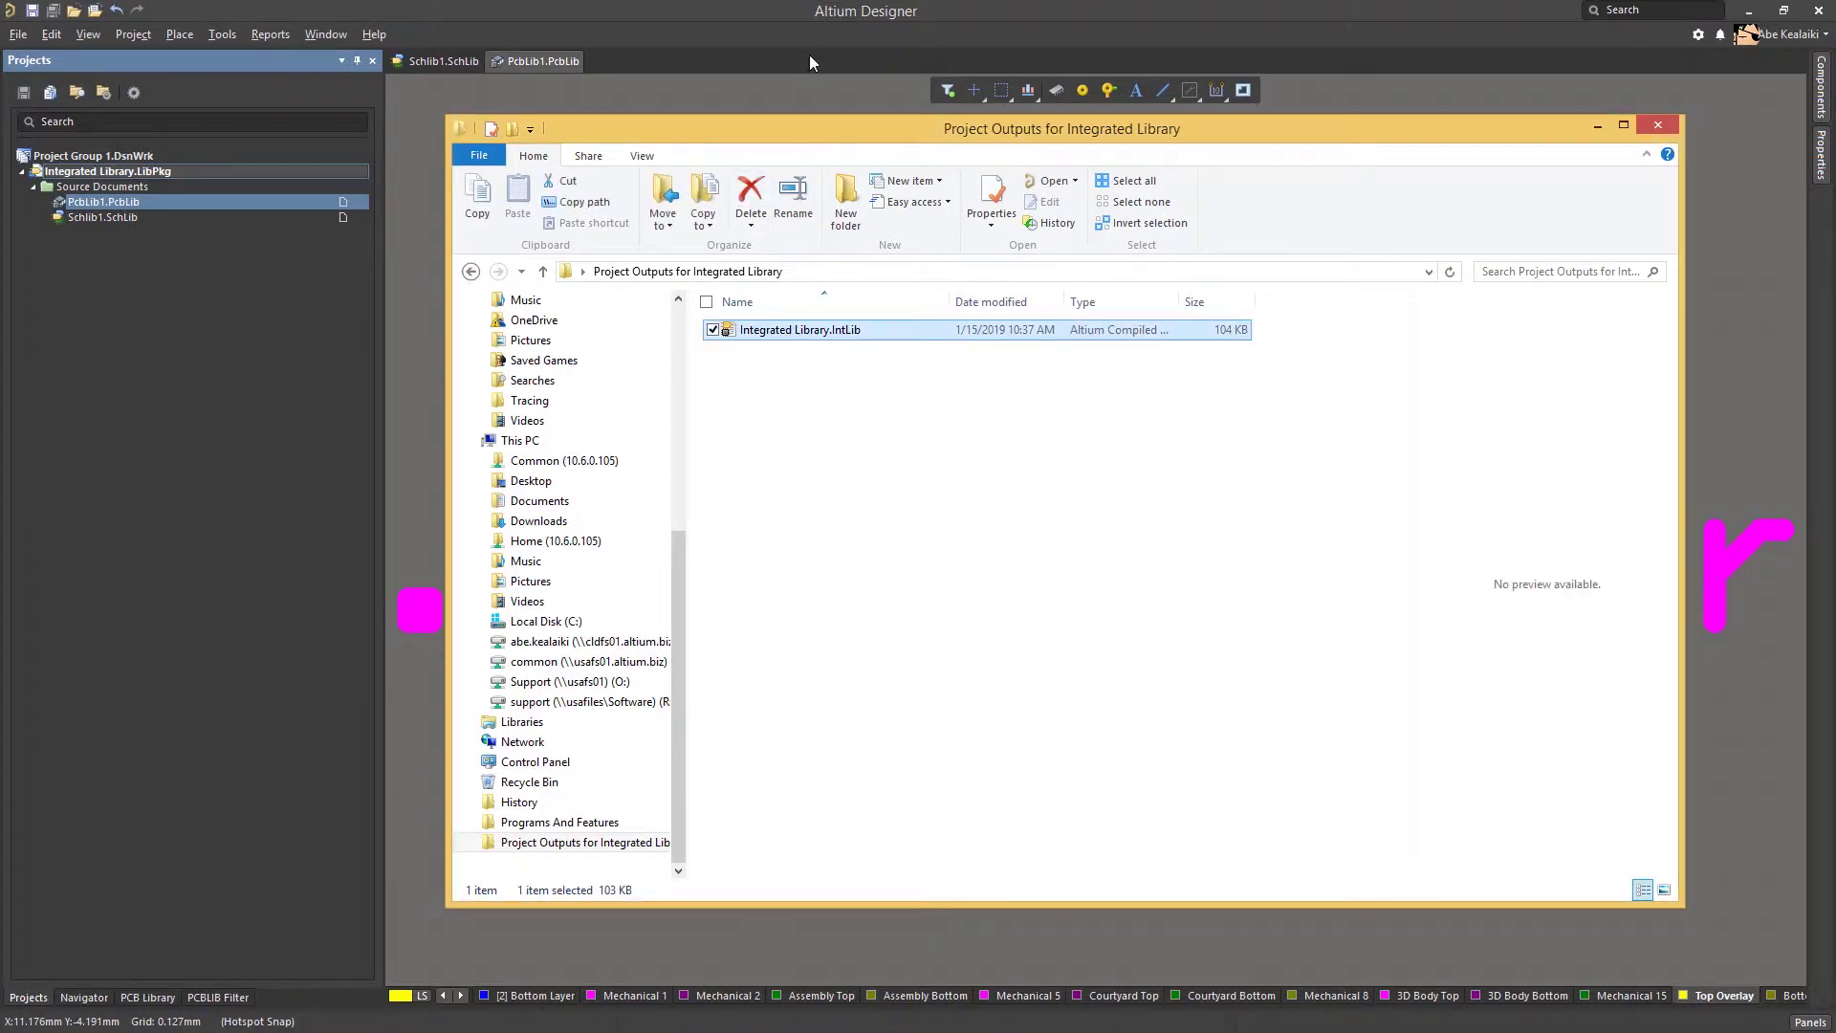
click(821, 14)
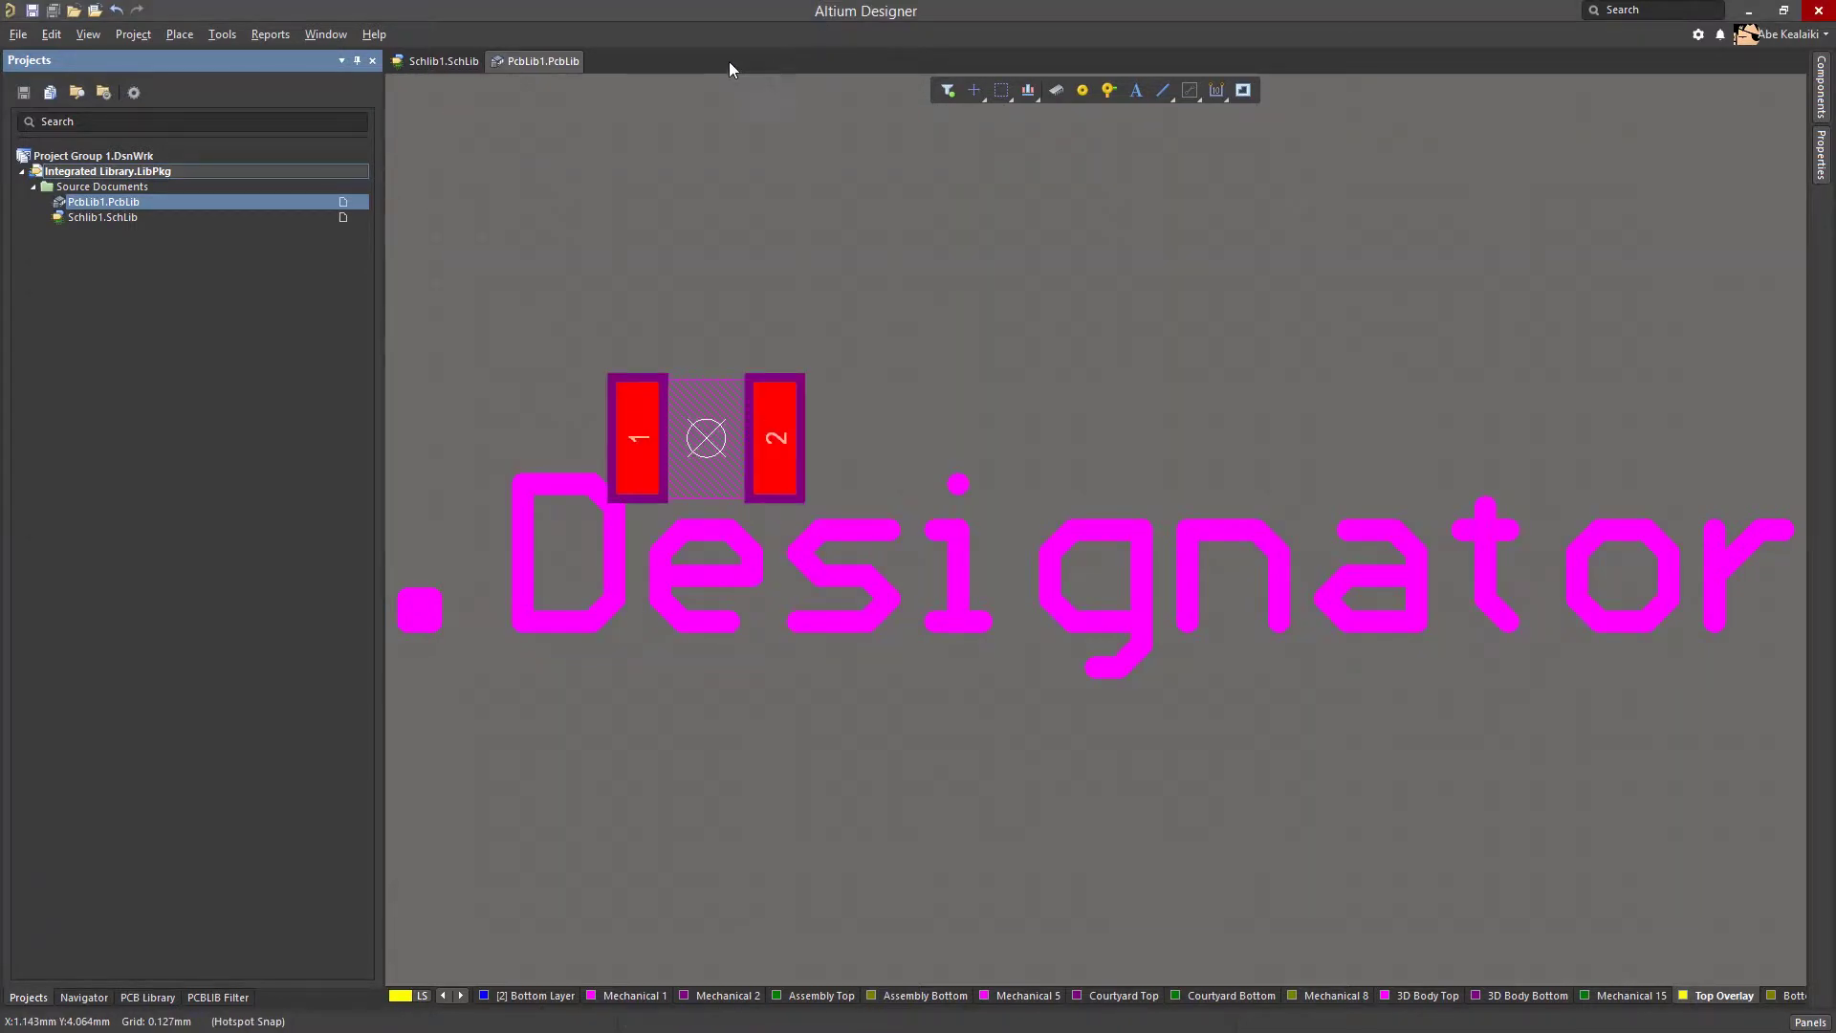
Close the library project and confirm Integrated Library.IntLib appears in File-based Libraries Preferences
right_click(186, 170)
click(240, 329)
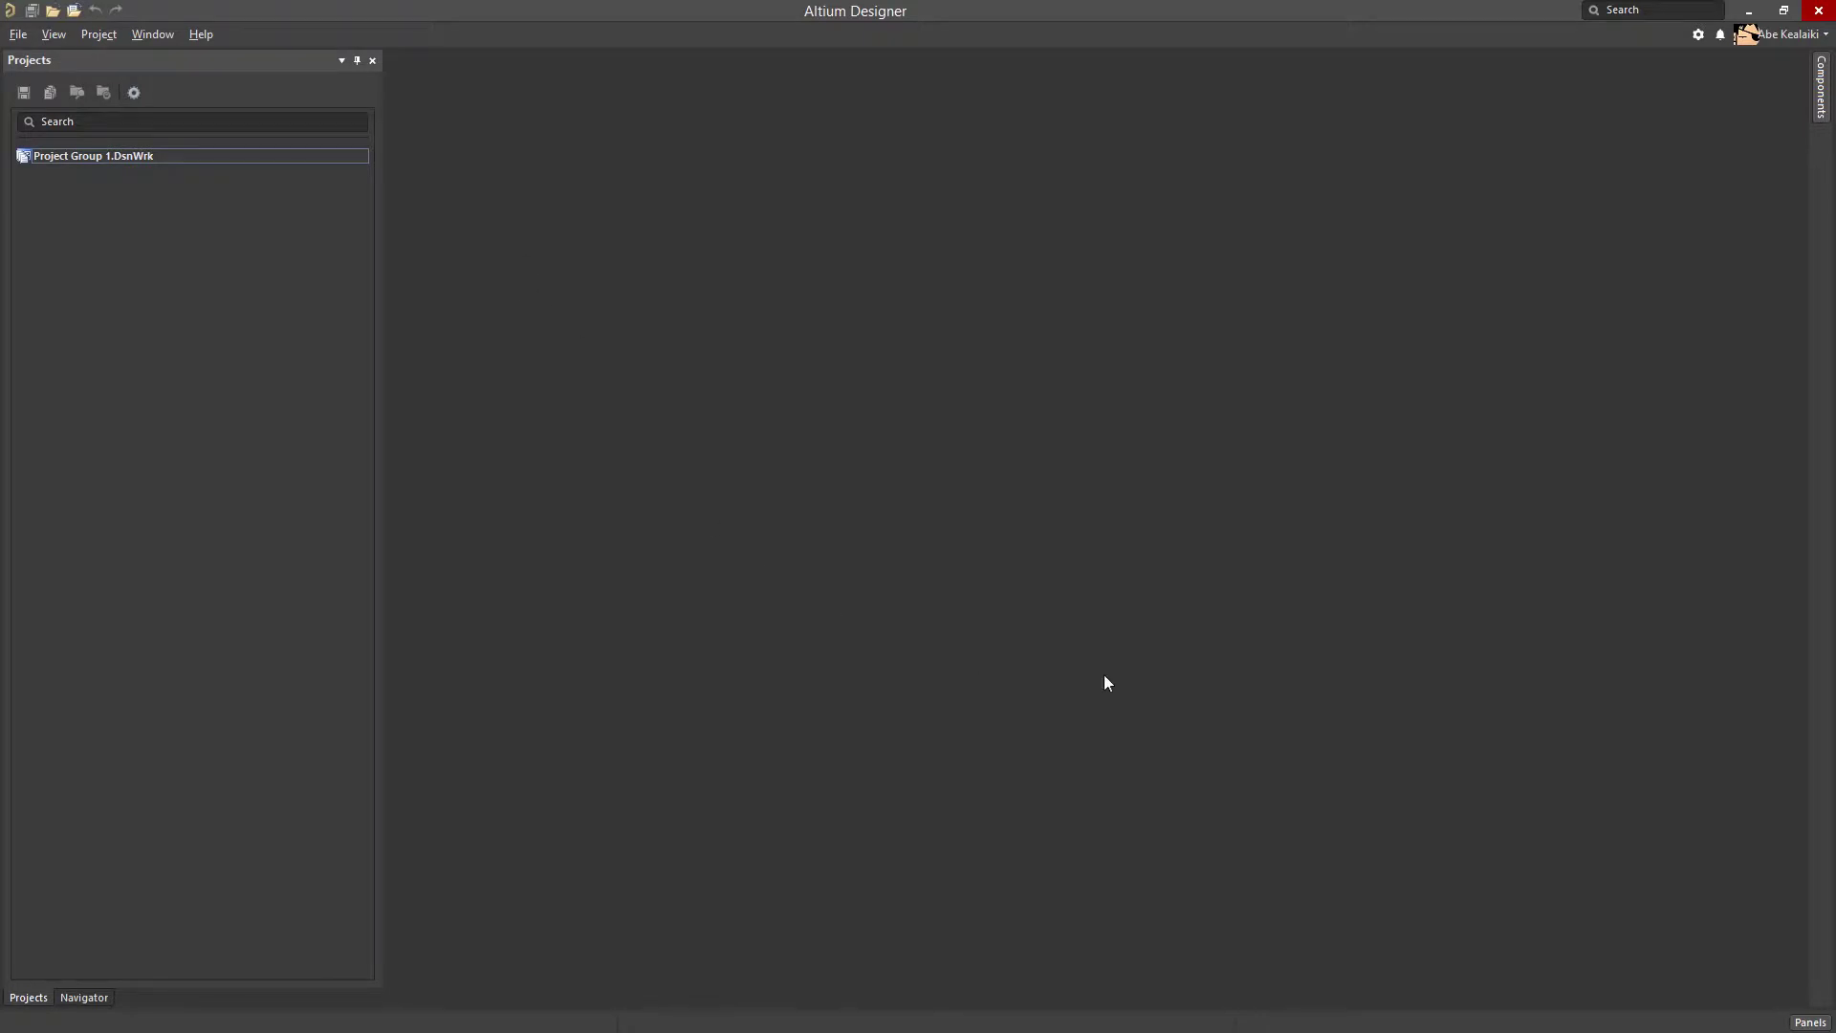
click(1821, 72)
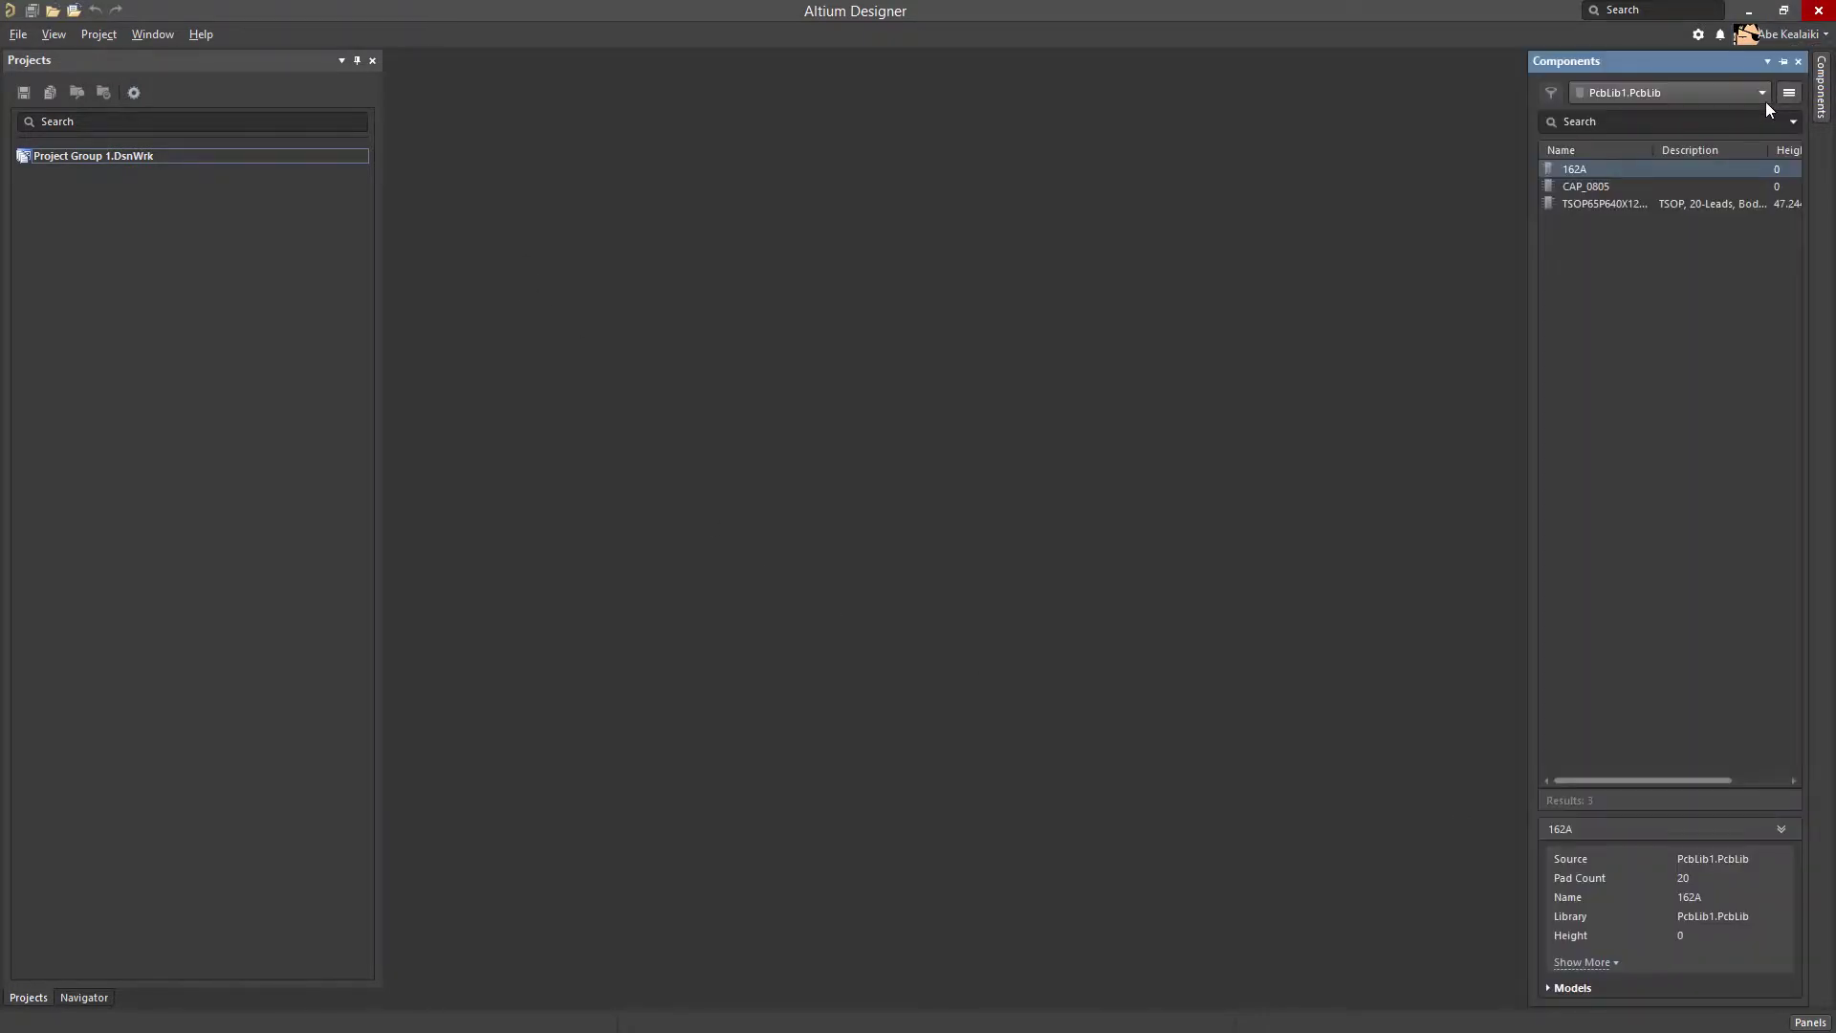
click(1790, 95)
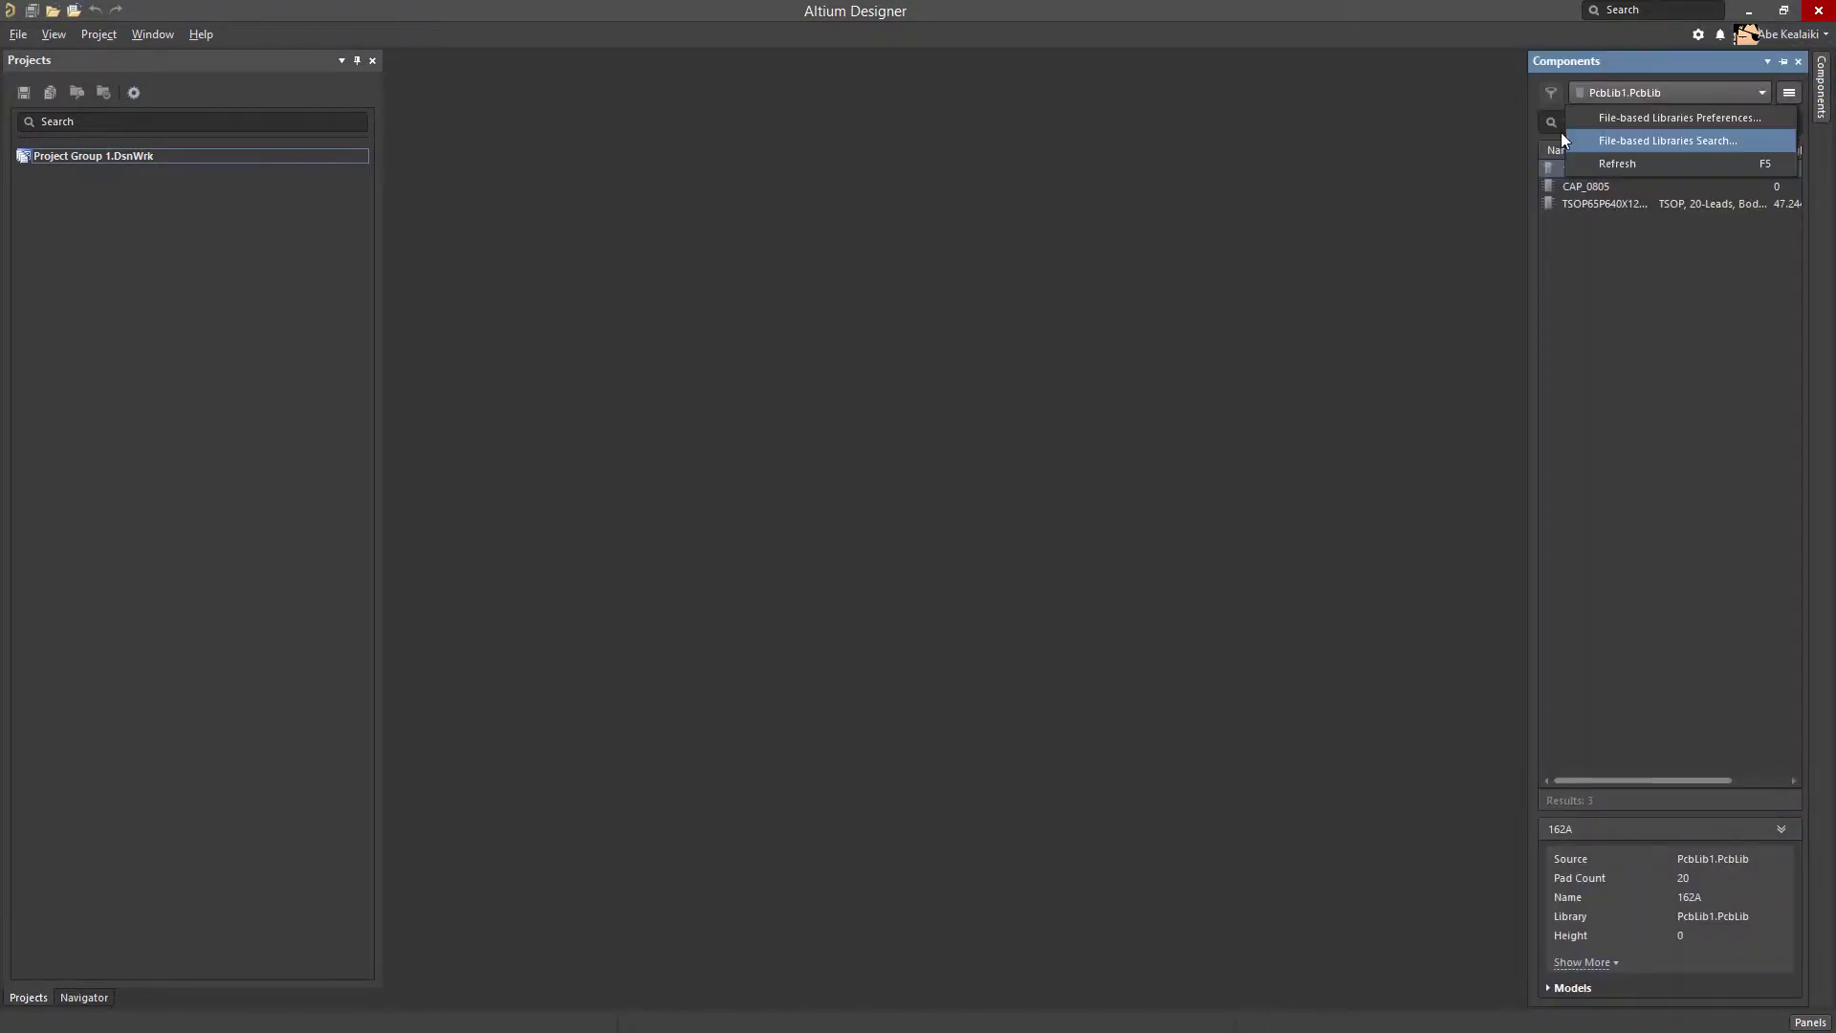
click(1628, 115)
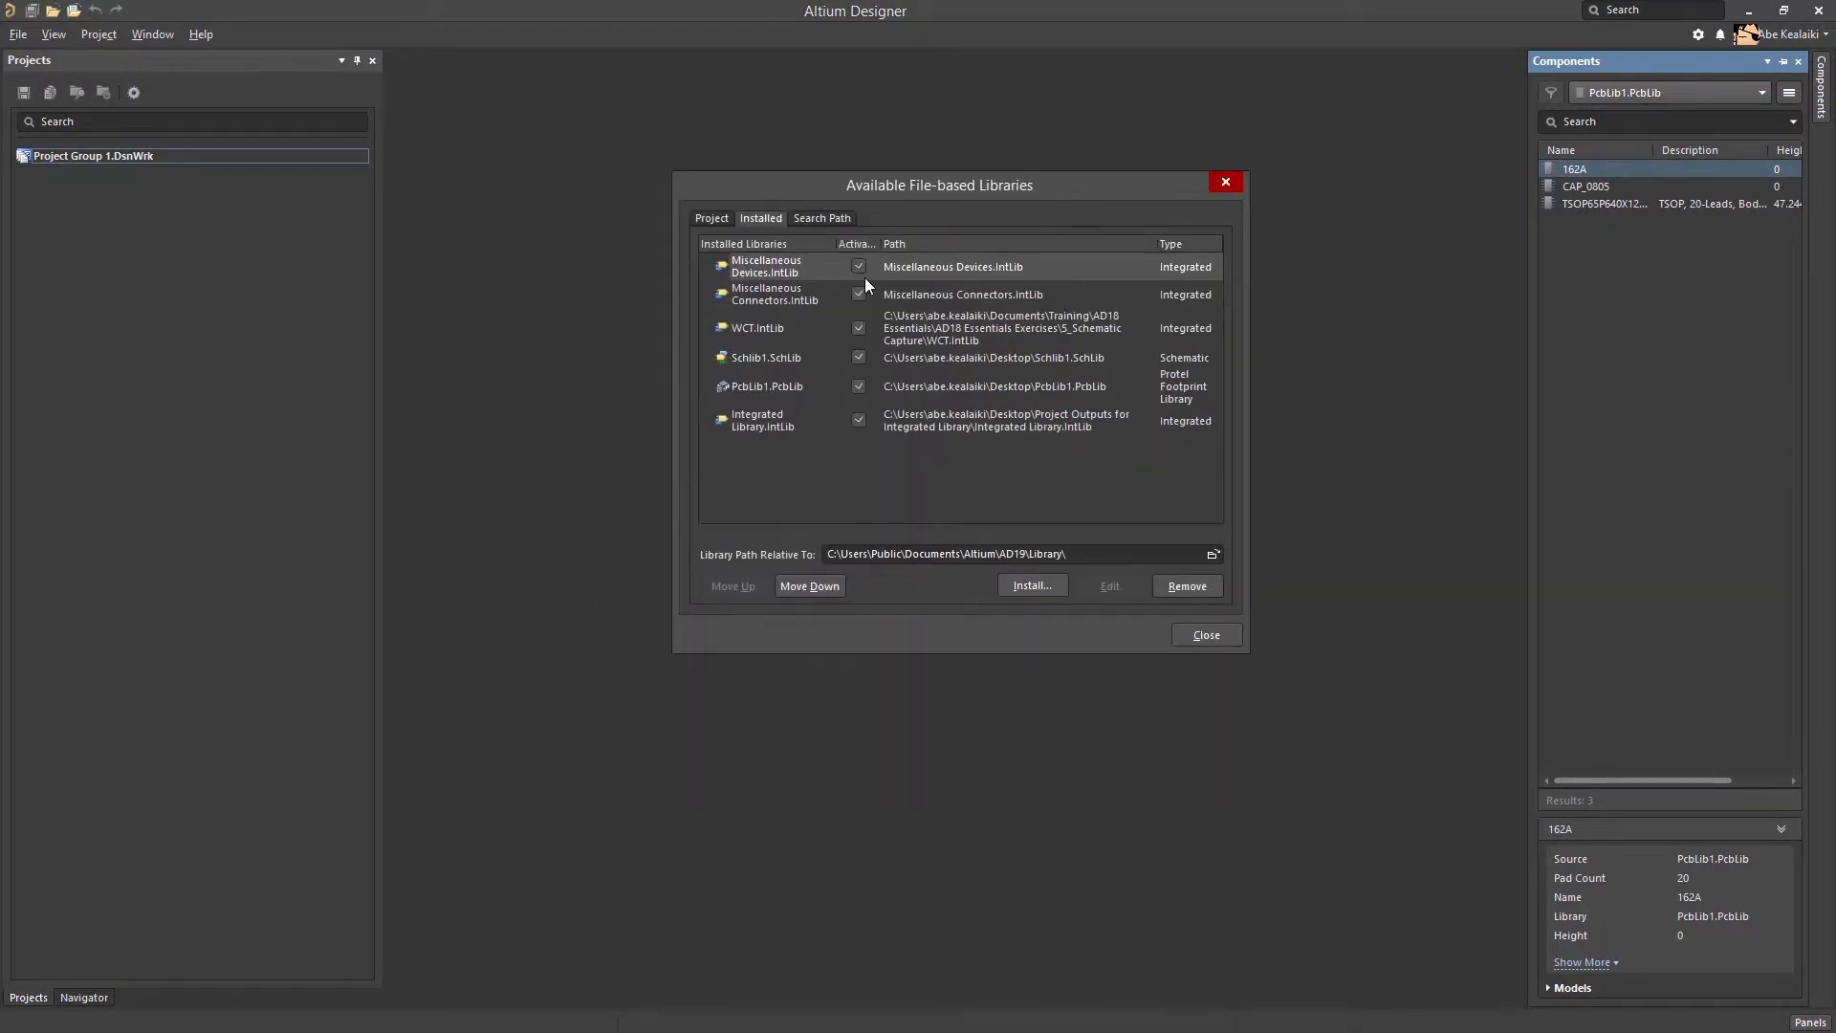
click(906, 426)
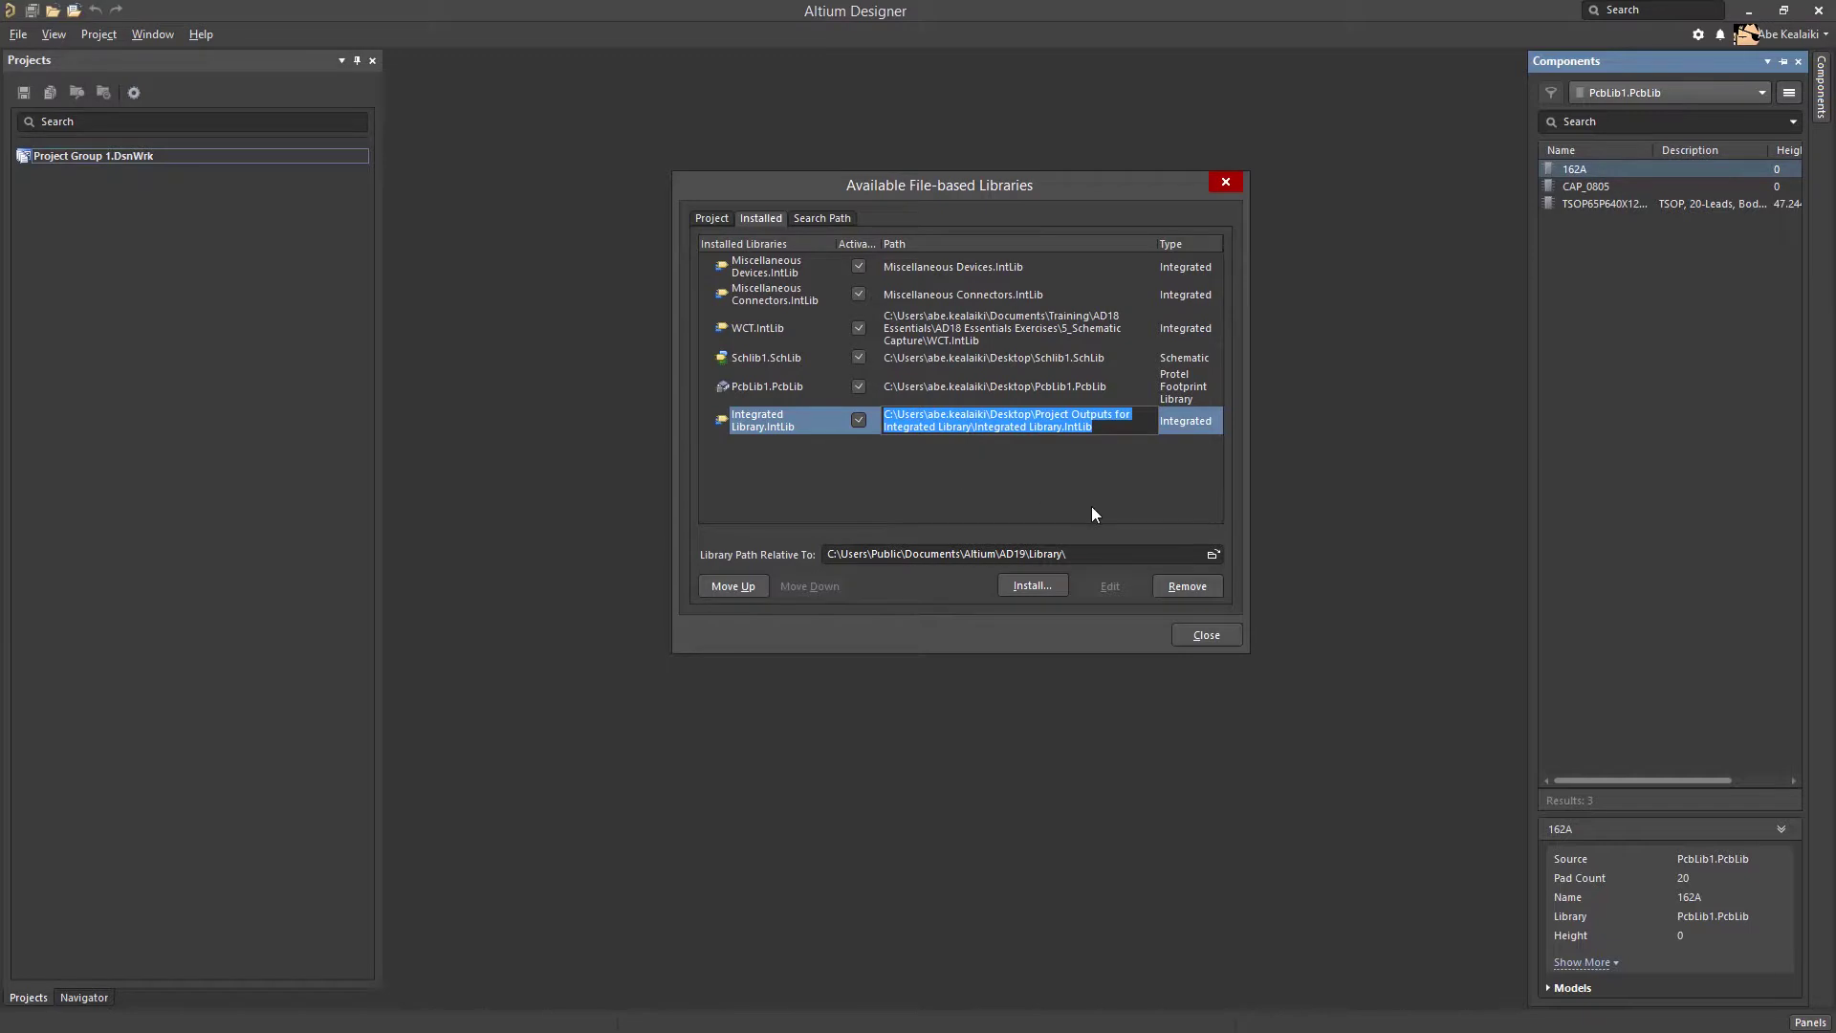
click(1207, 636)
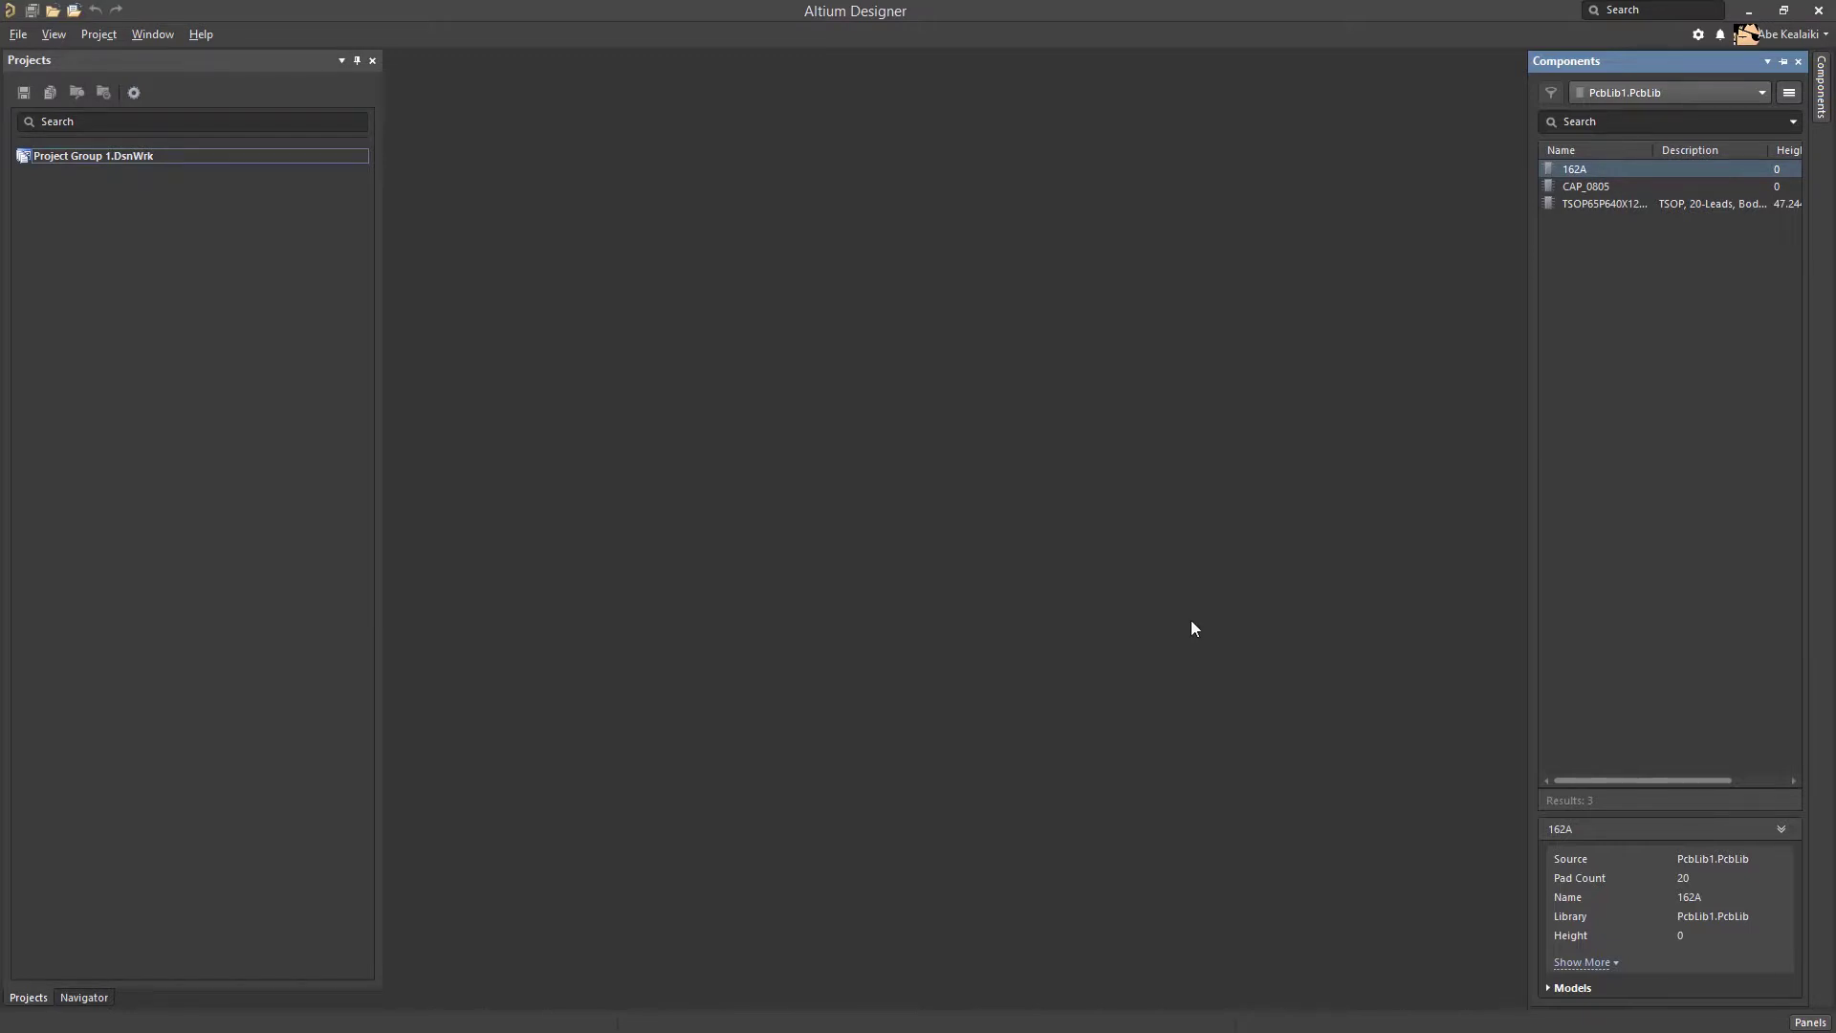
Select Integrated Library.IntLib, pick CAP_220uF, and show its CAP_0805 footprint in 2D
click(1633, 91)
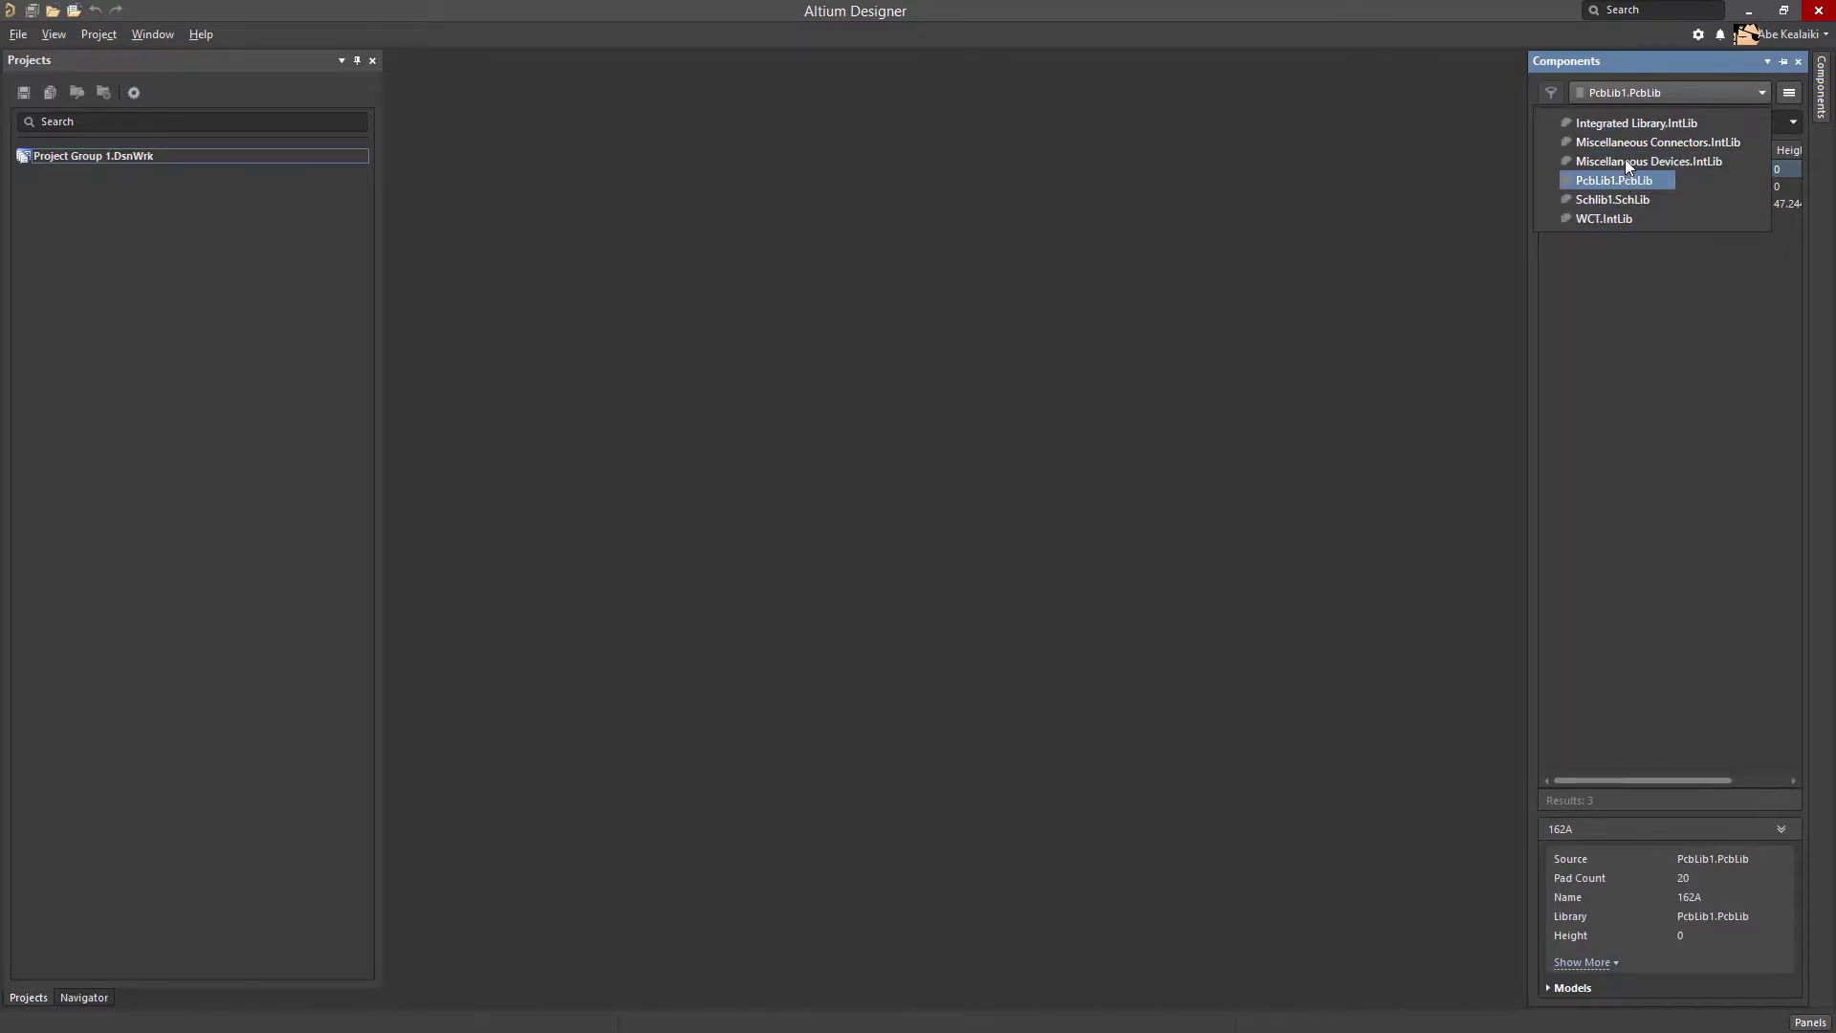
click(1626, 123)
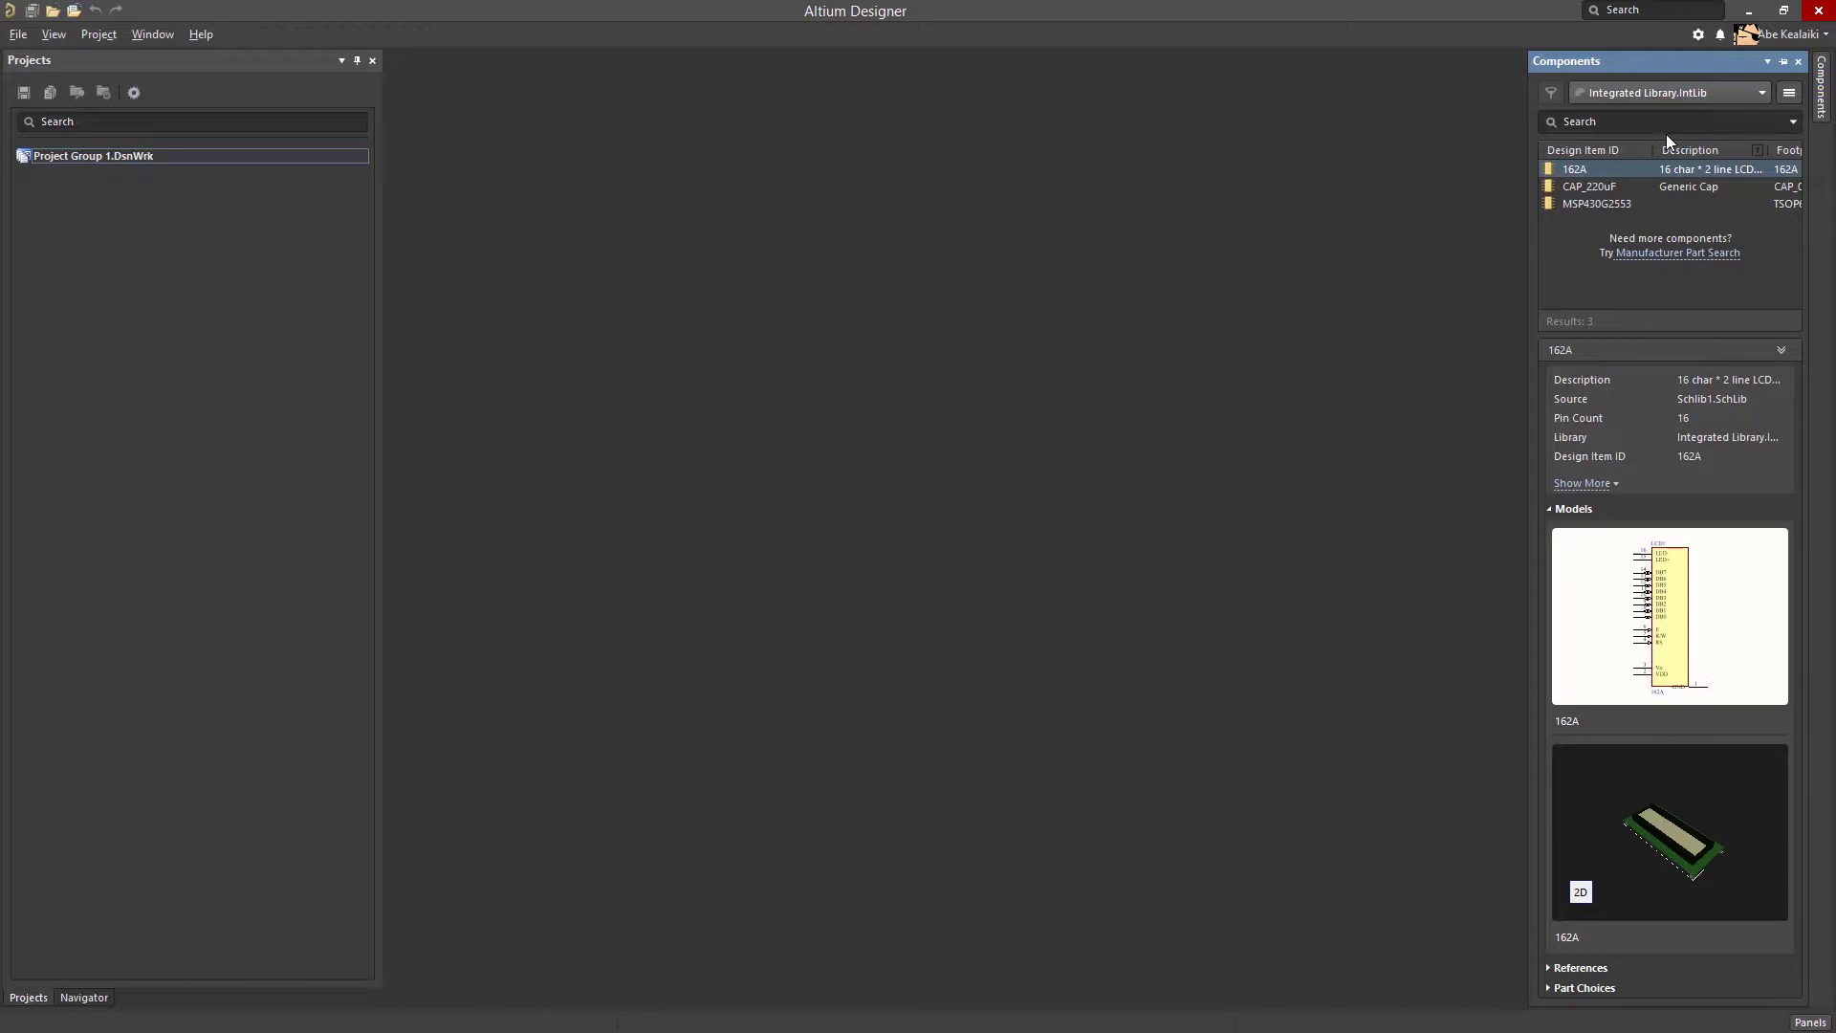
click(1666, 186)
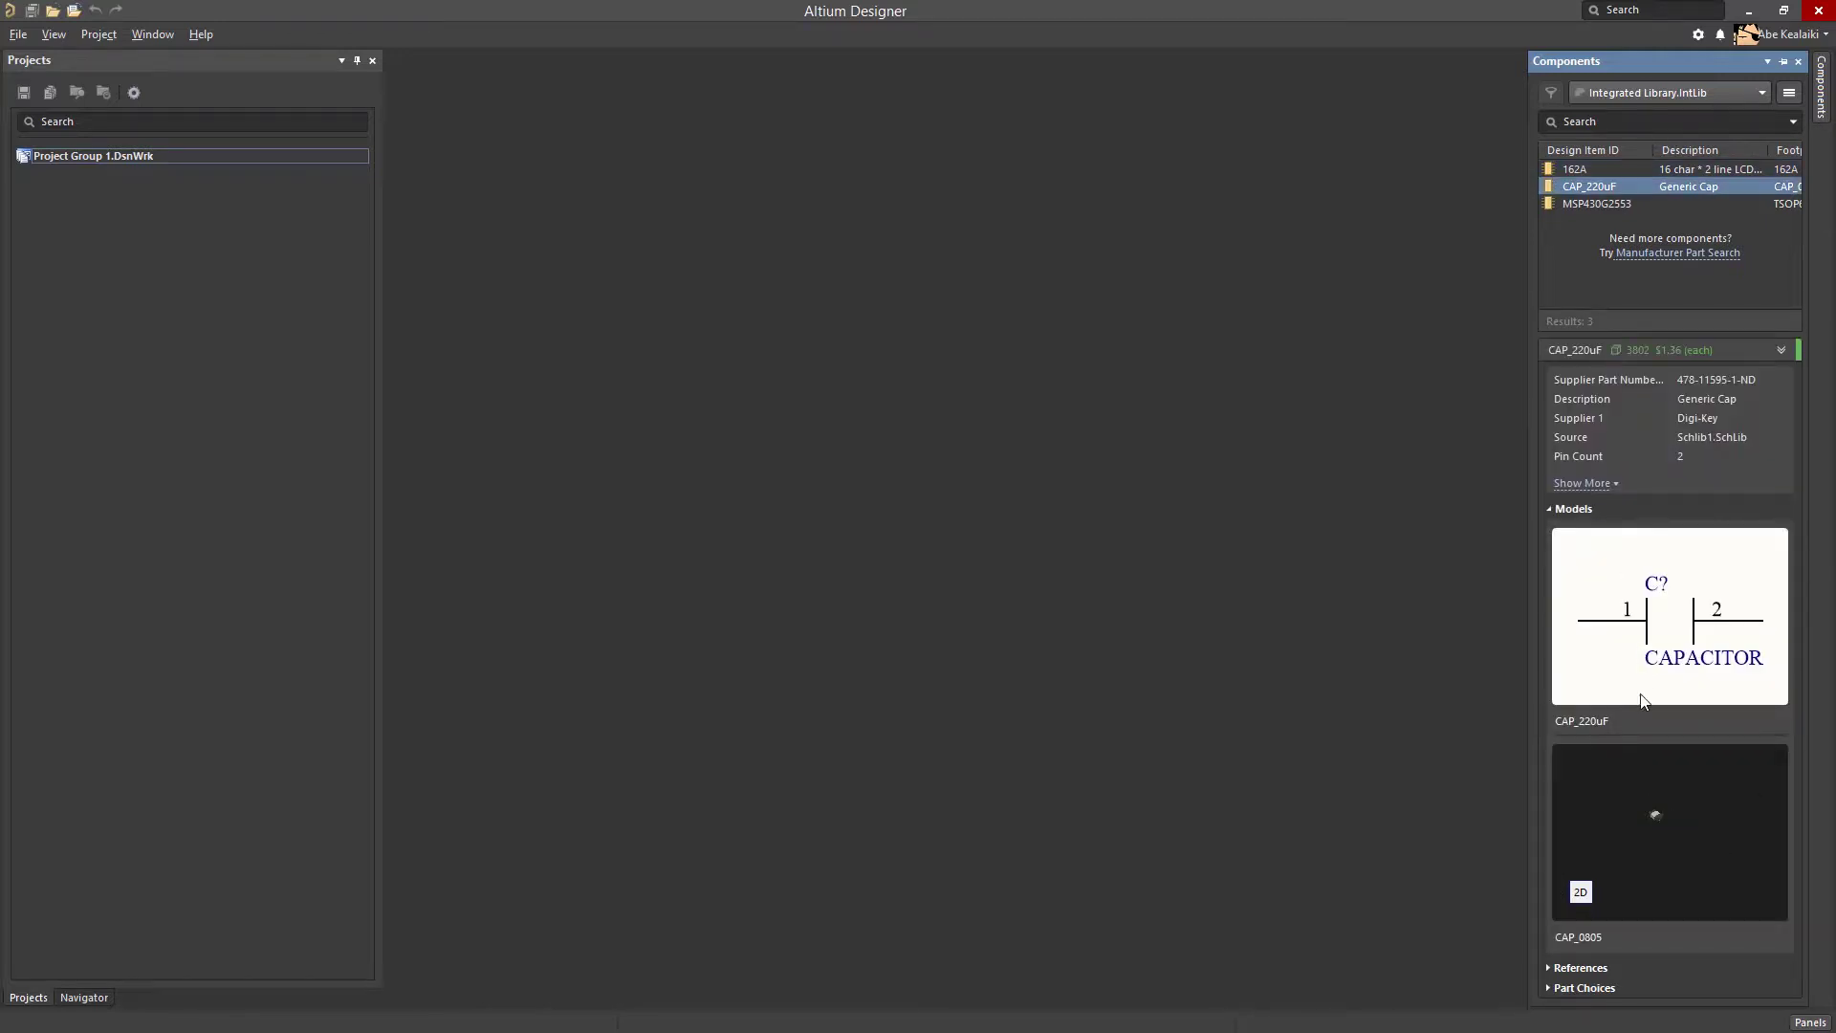
click(1581, 893)
Create a new PCB project
click(18, 36)
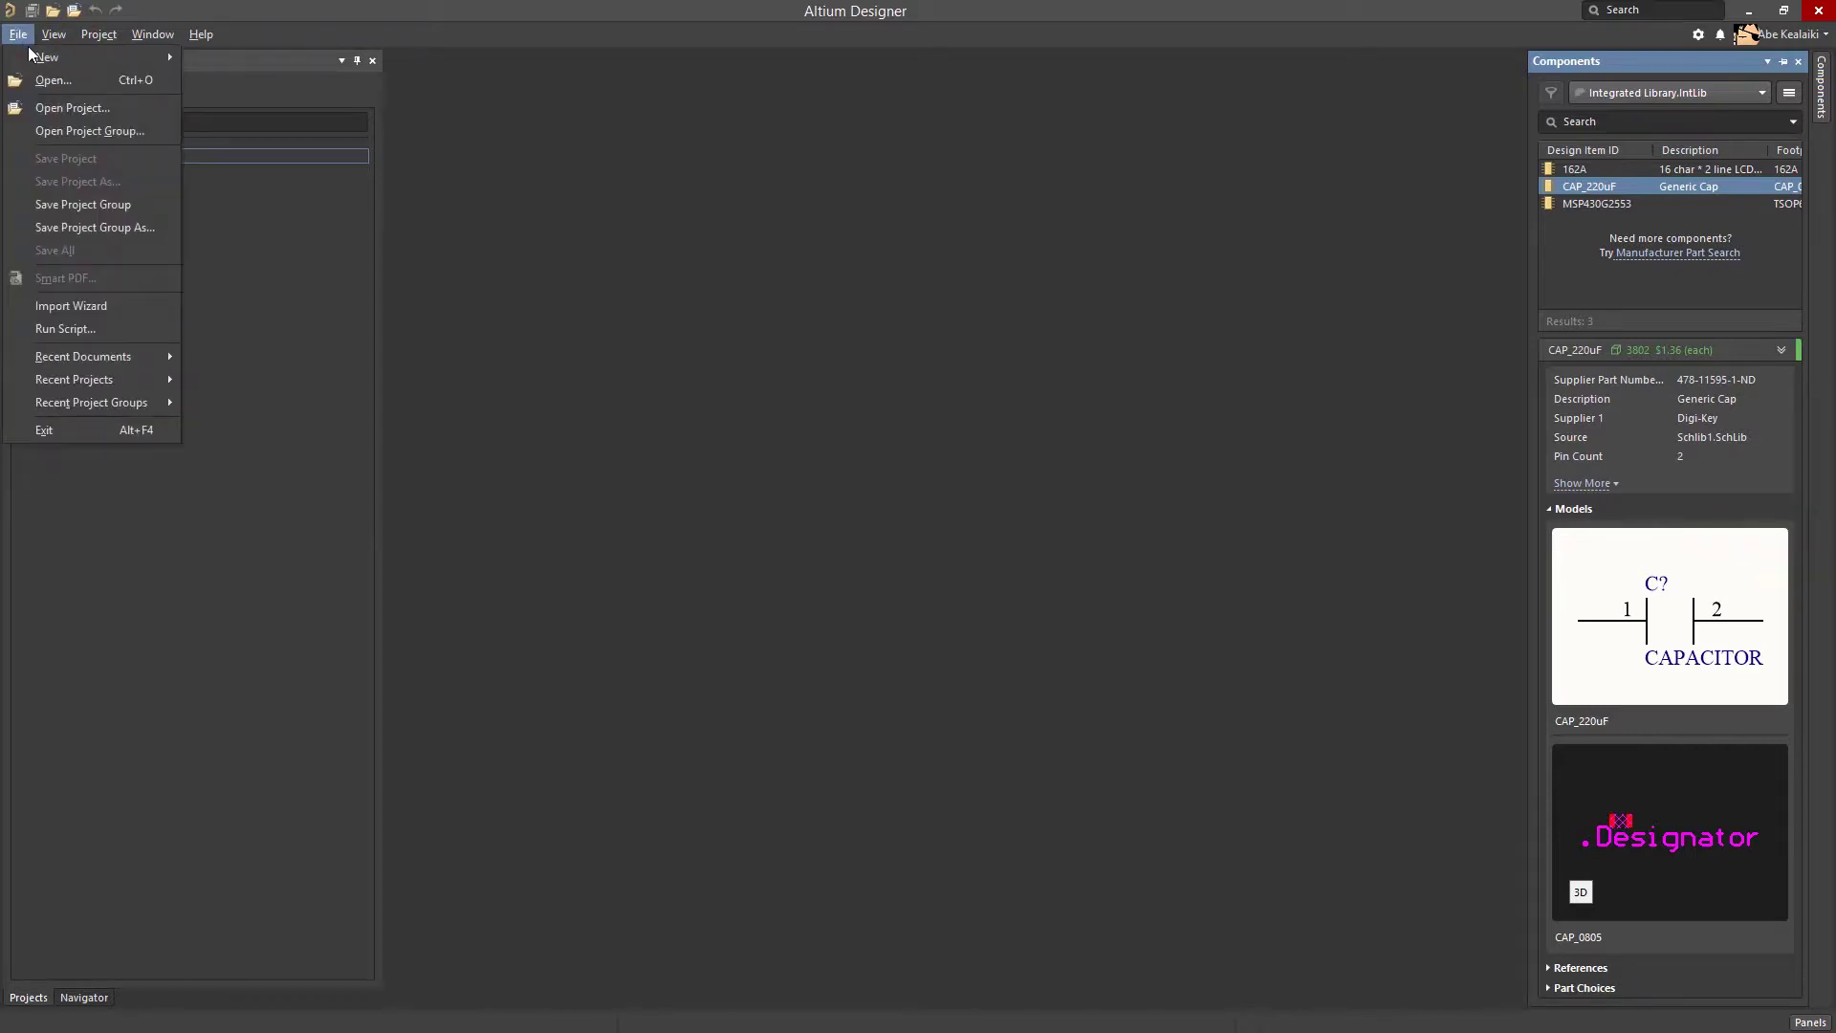
mouse_move(43, 56)
click(199, 61)
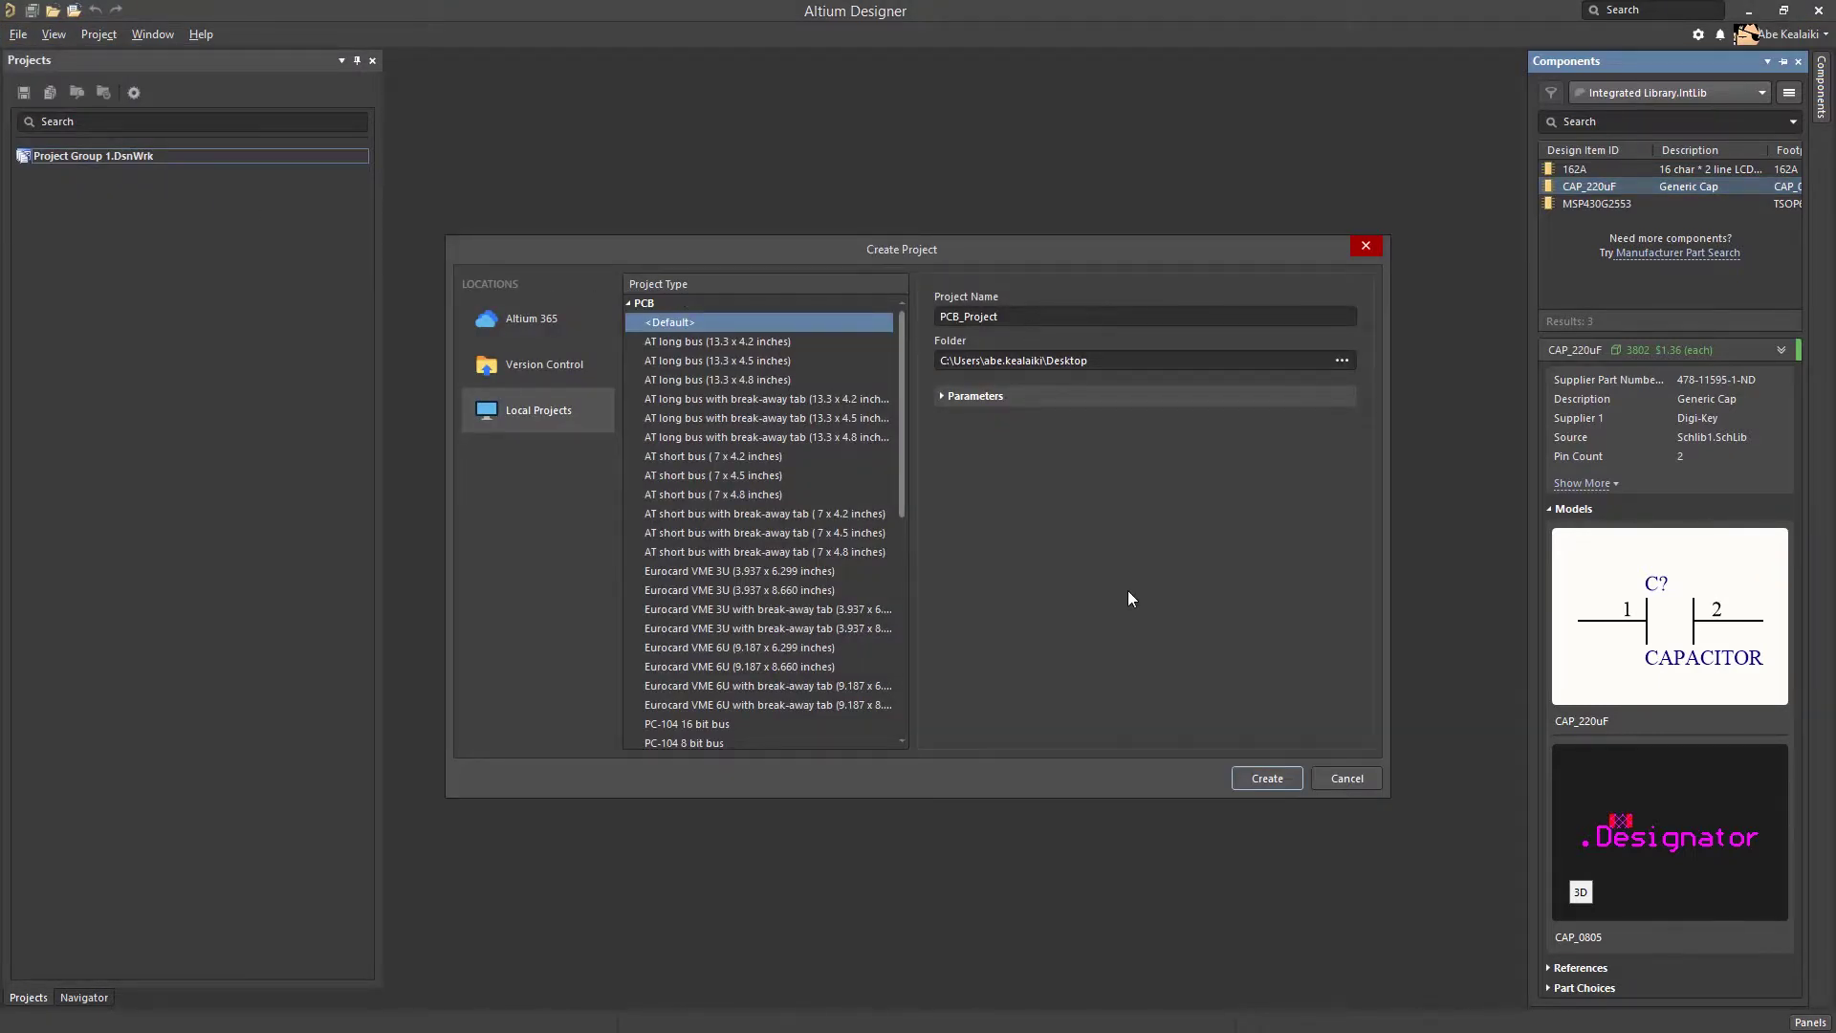
click(1264, 779)
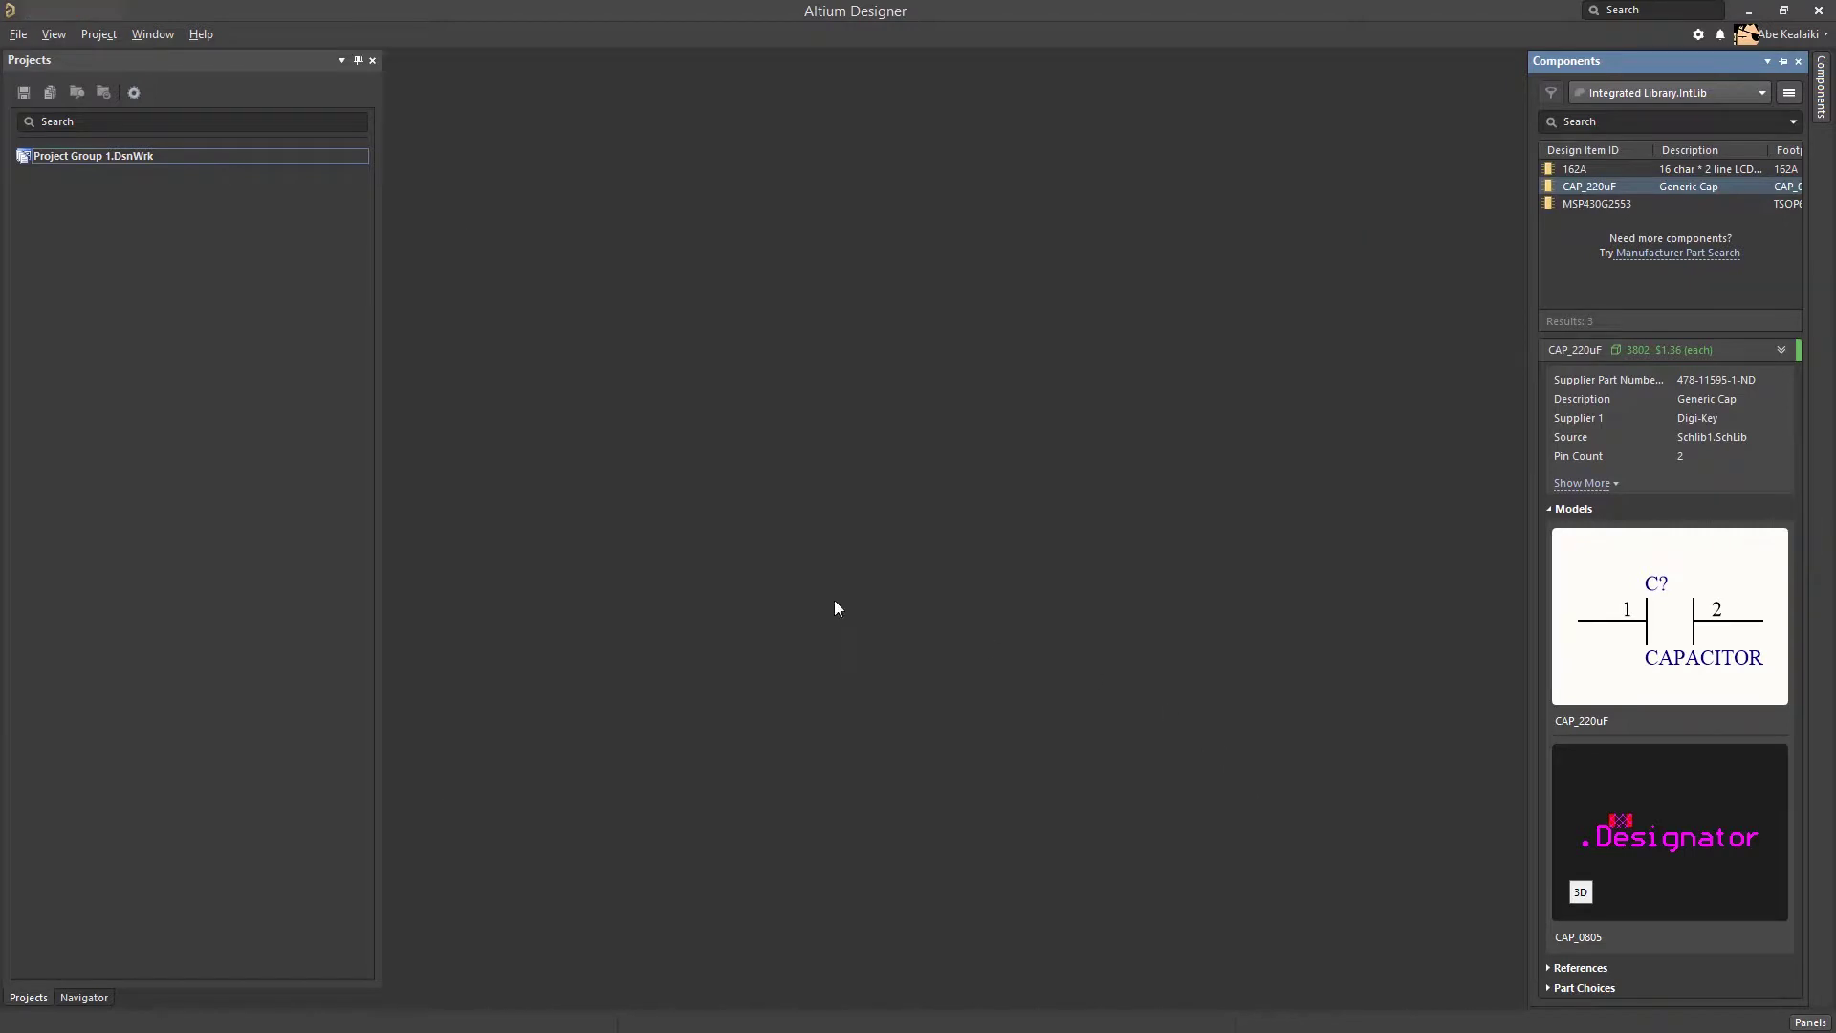
Add a new schematic sheet and a new PCB document to the project
right_click(134, 172)
mouse_move(218, 207)
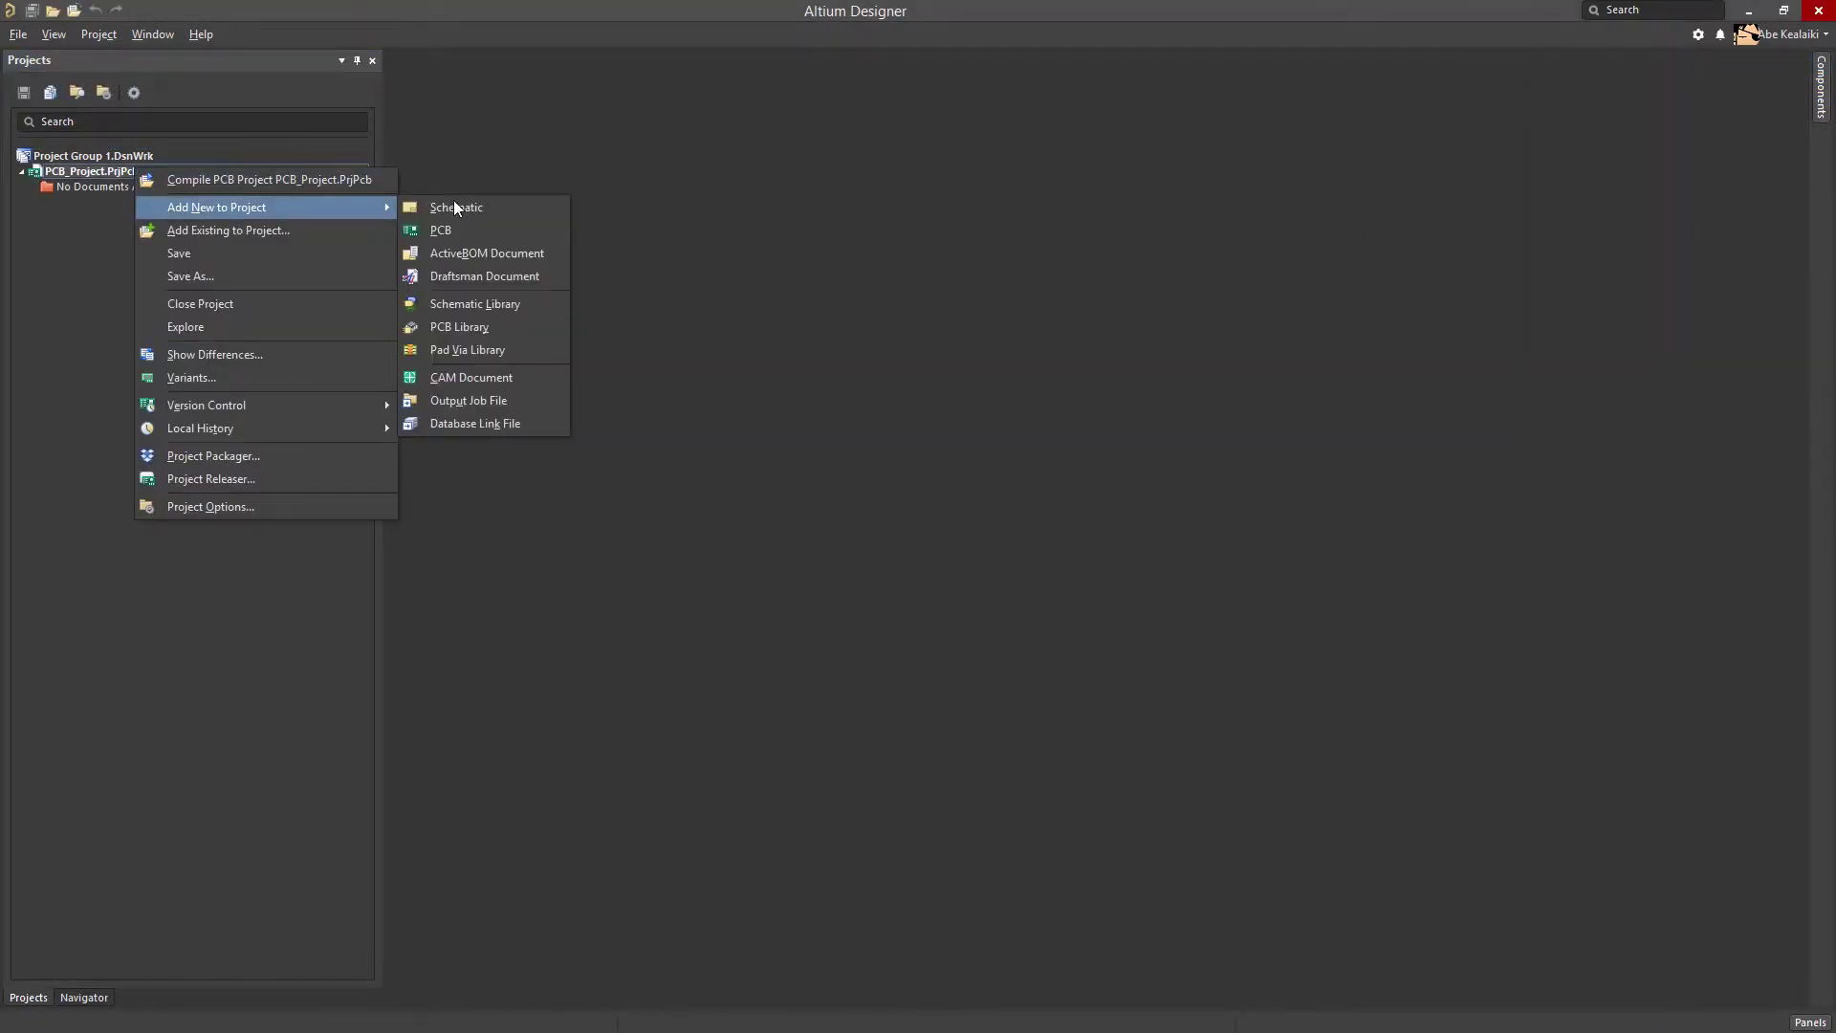
click(453, 199)
right_click(115, 169)
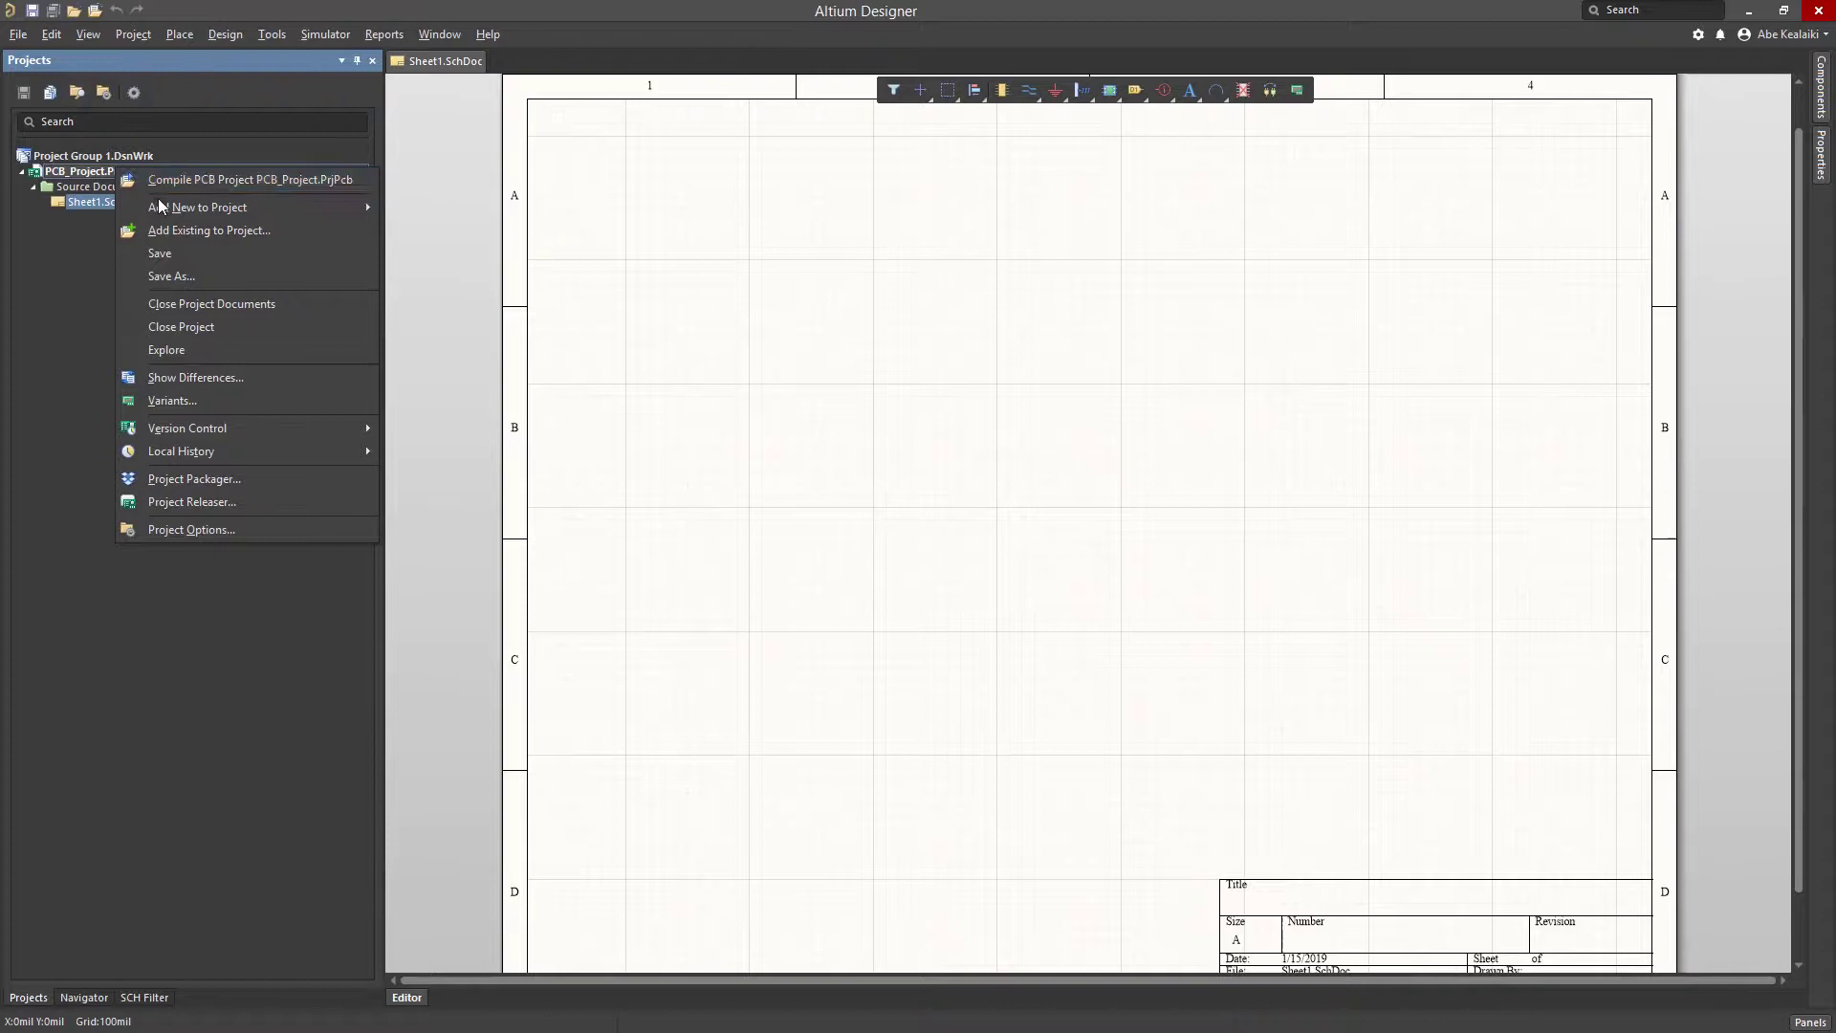
mouse_move(306, 204)
click(411, 223)
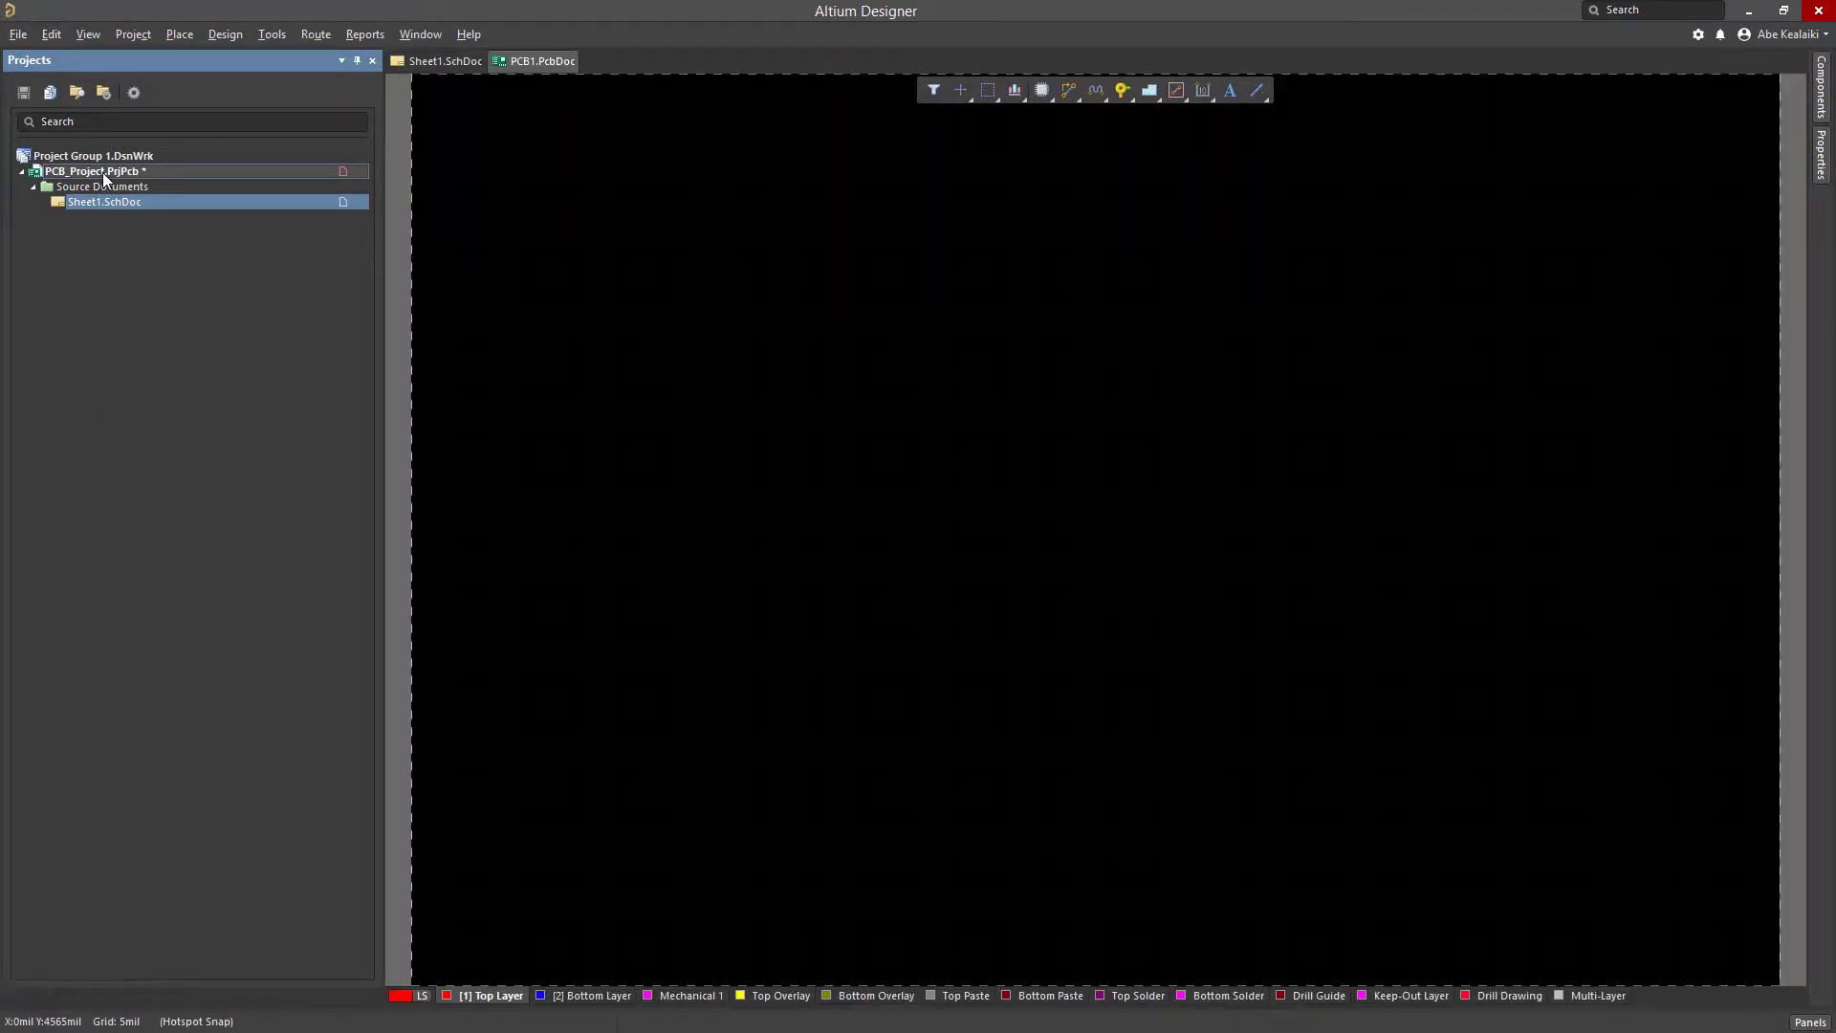
Save PCB_Project.PrjPcb on the Desktop and open Sheet1.SchDoc
right_click(101, 172)
click(158, 277)
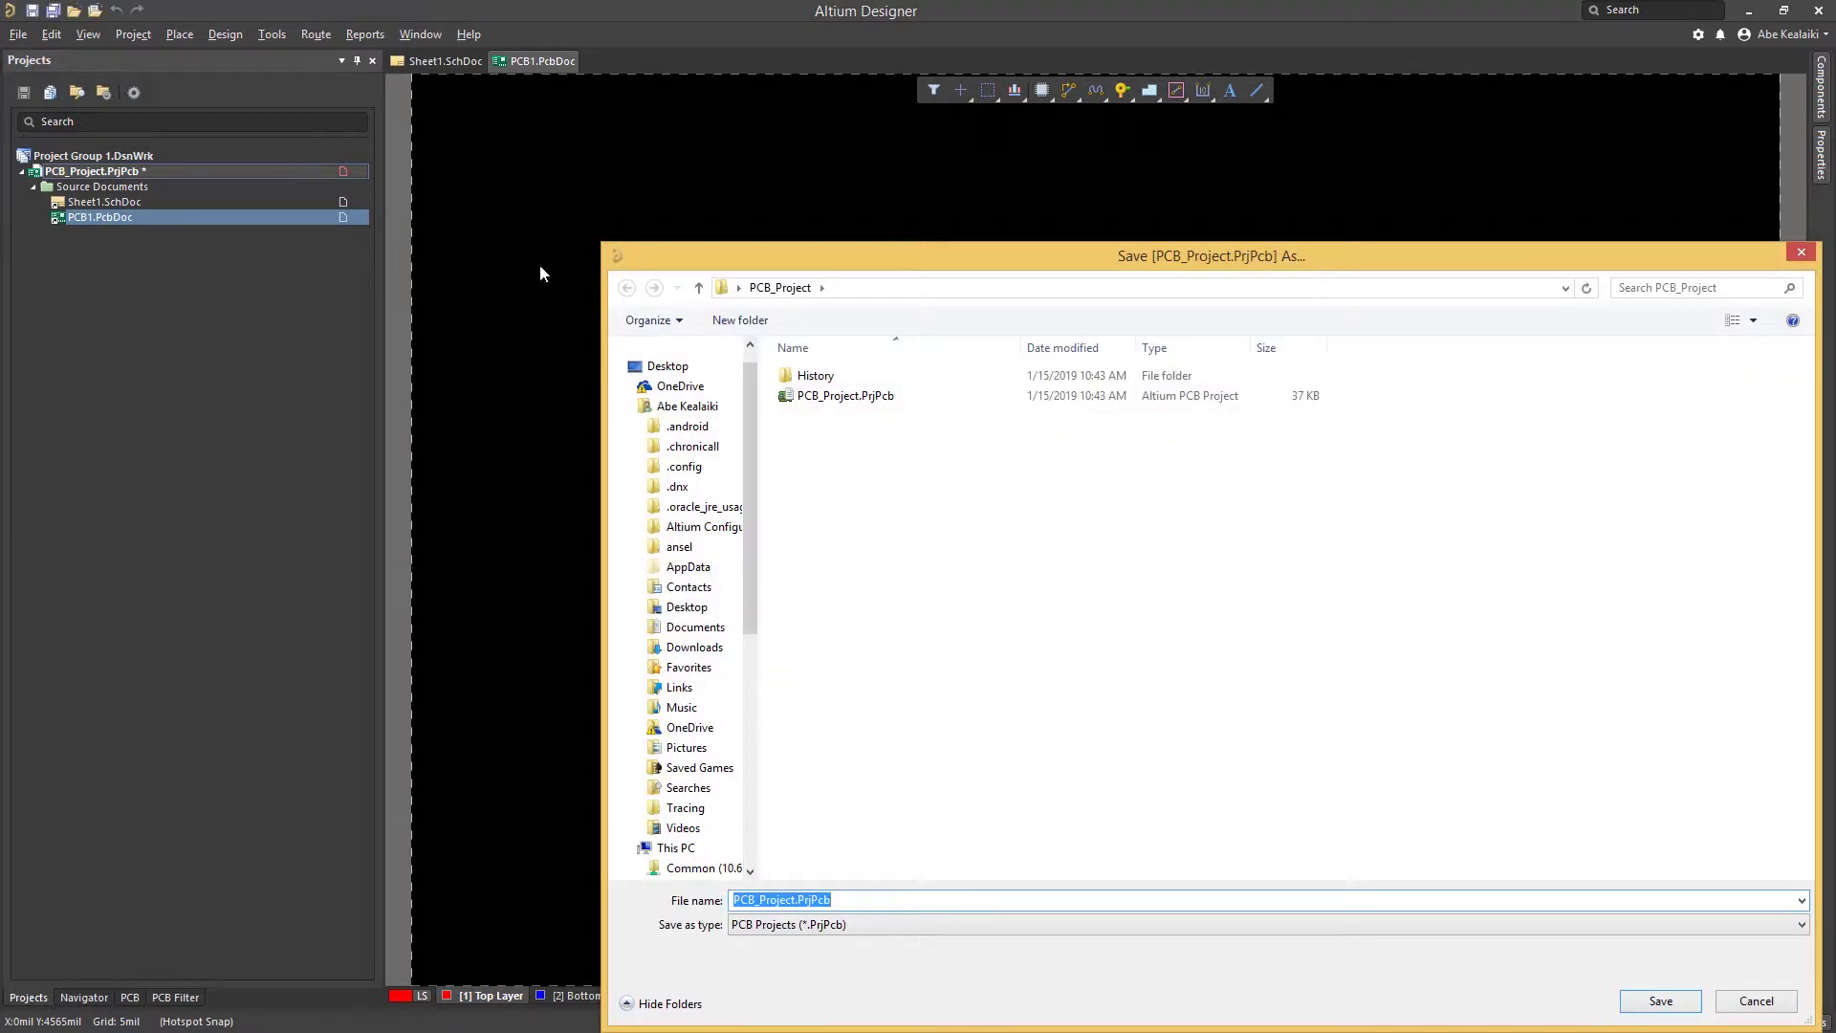
click(707, 605)
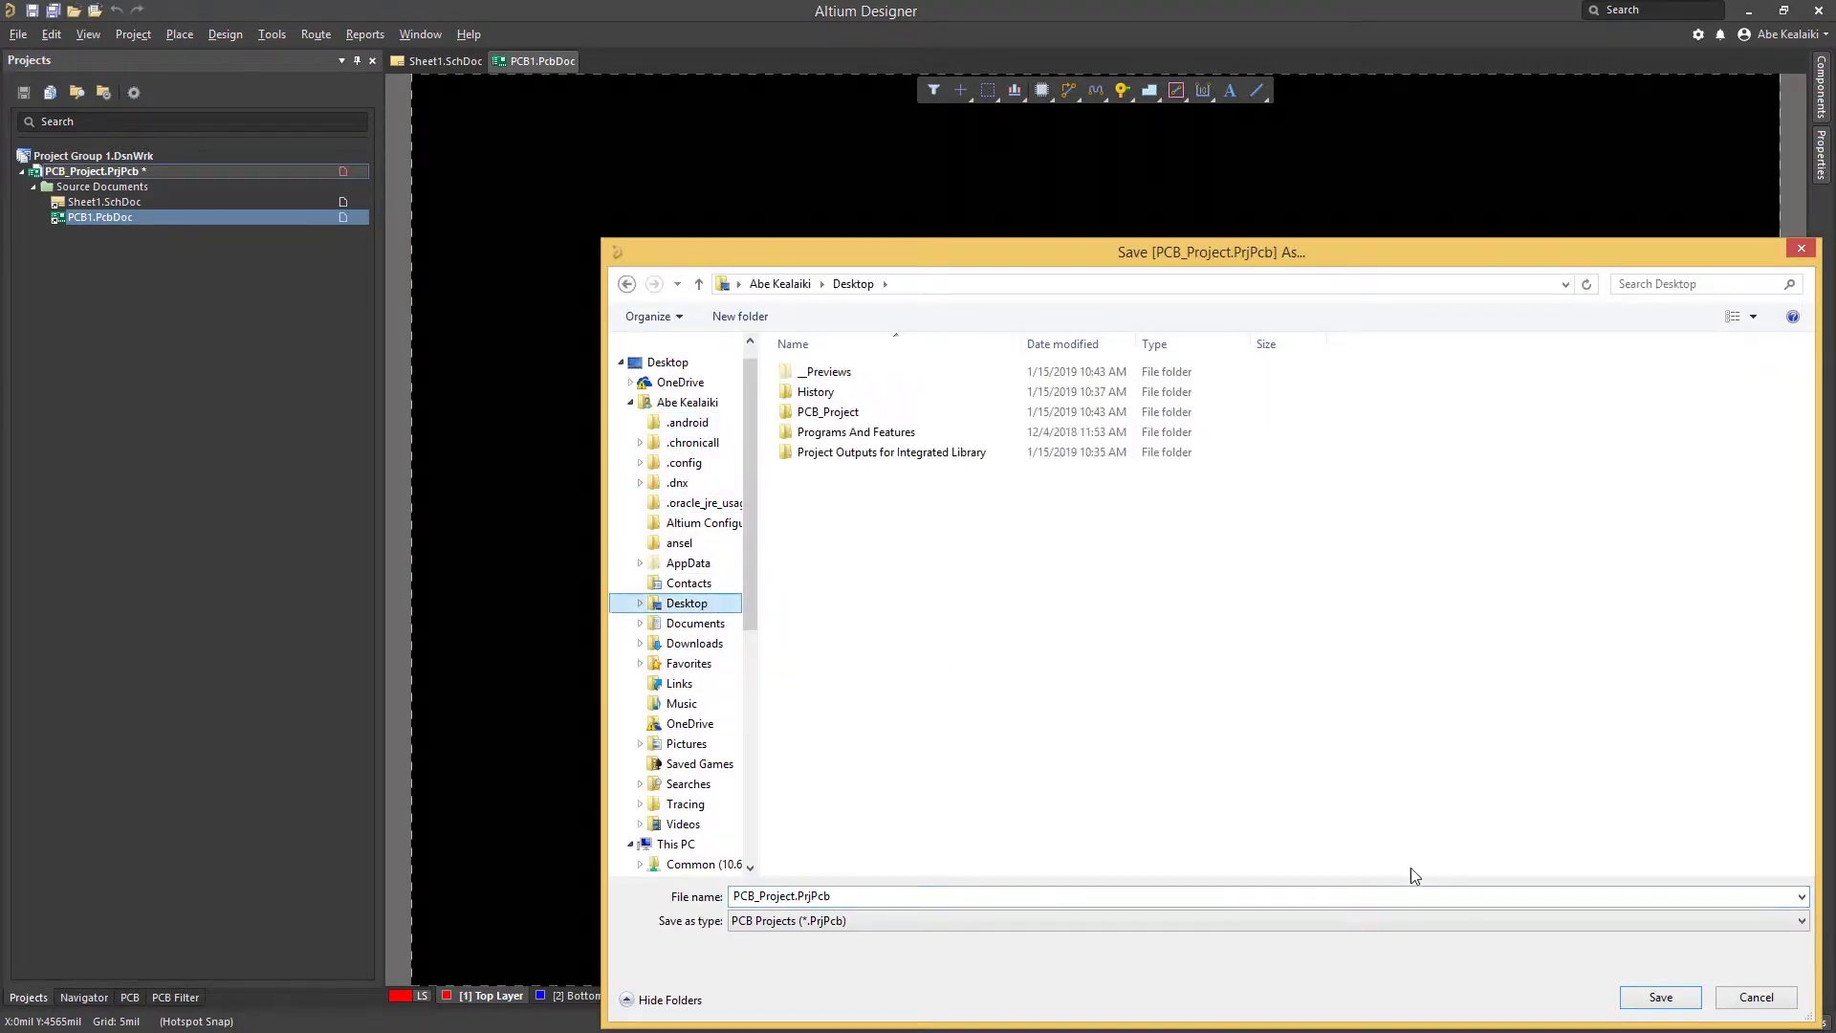
click(1655, 994)
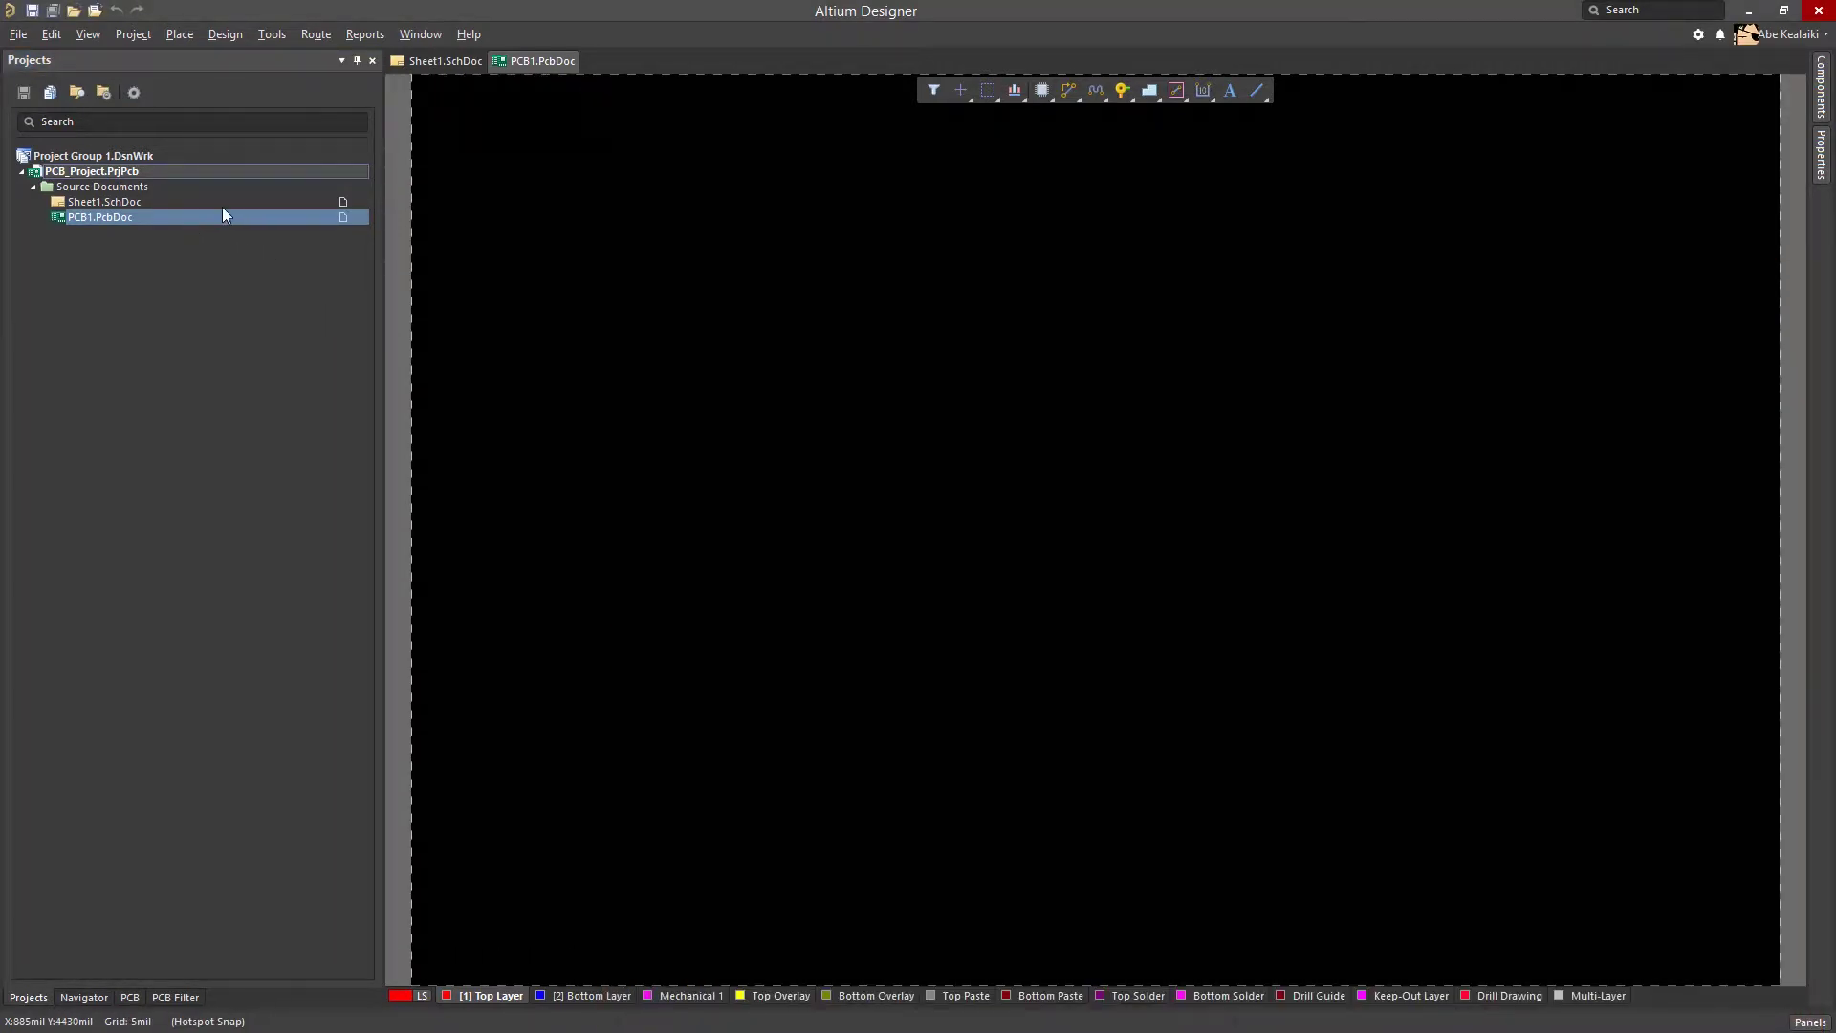
double_click(222, 202)
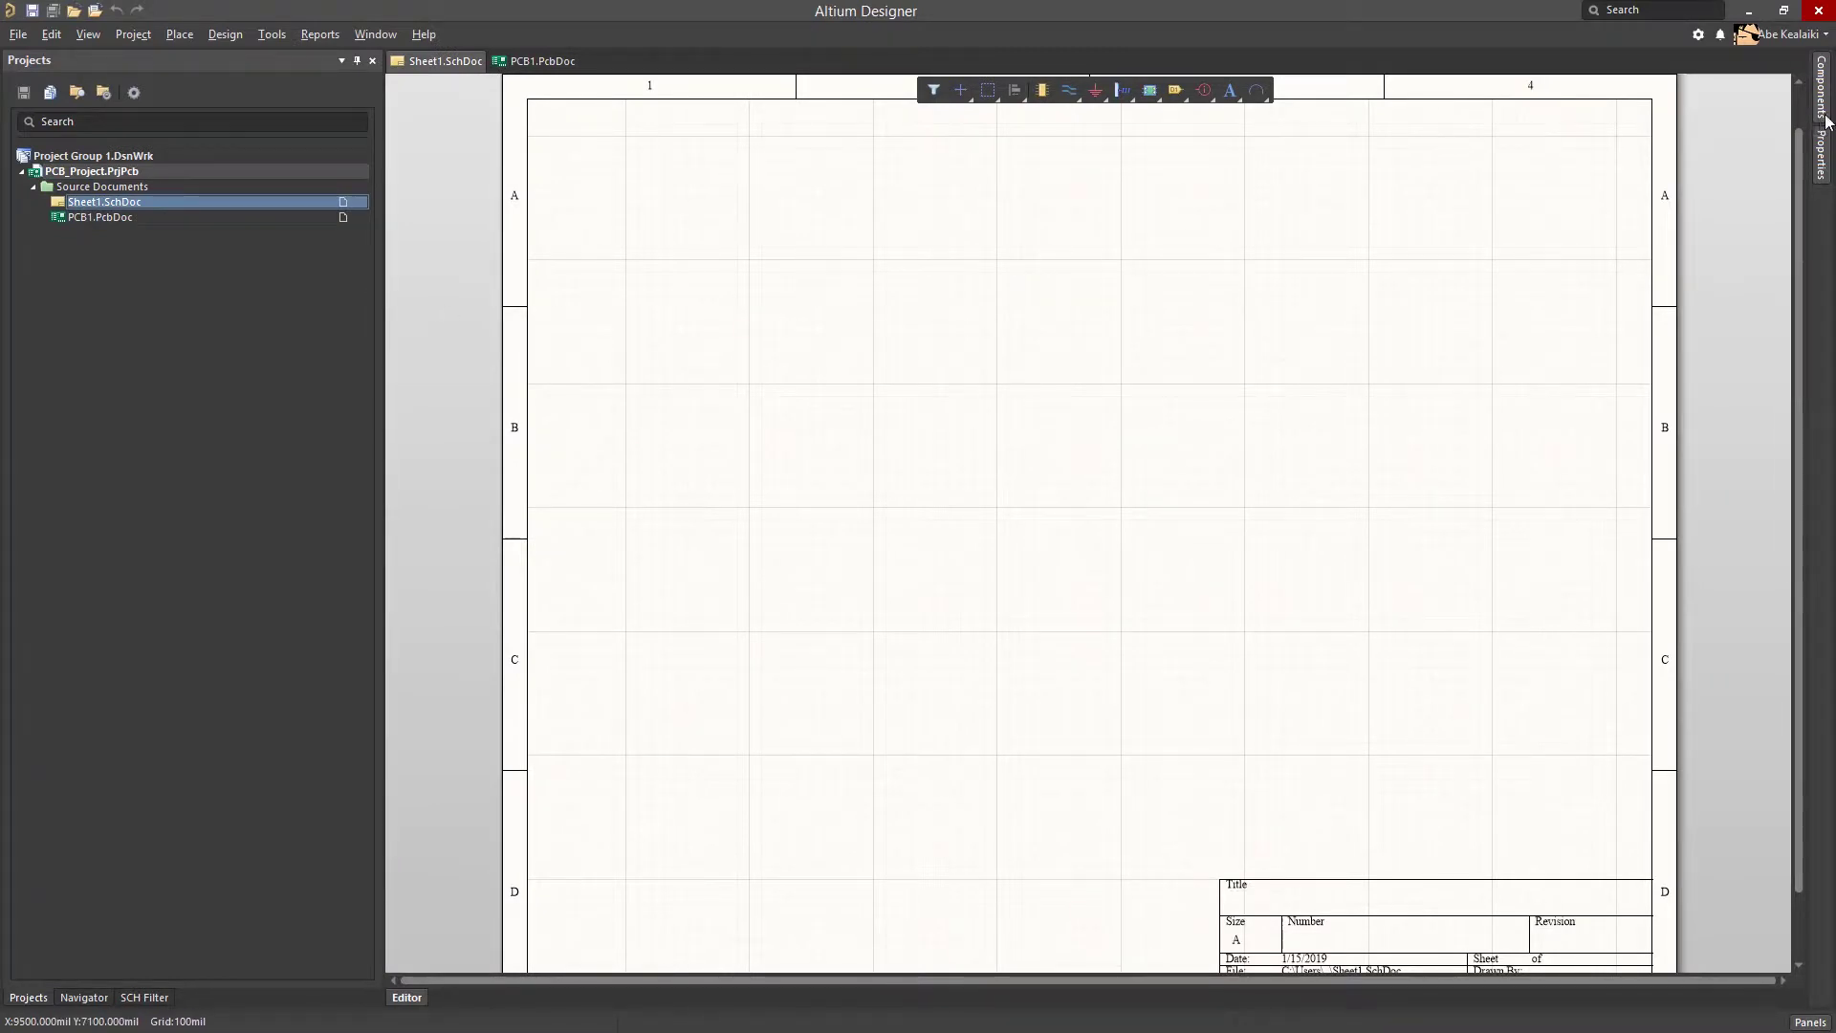
Place the 162A LCD centrally, CAP_220uF to its left, and MSP430G2553 near the top
click(1822, 88)
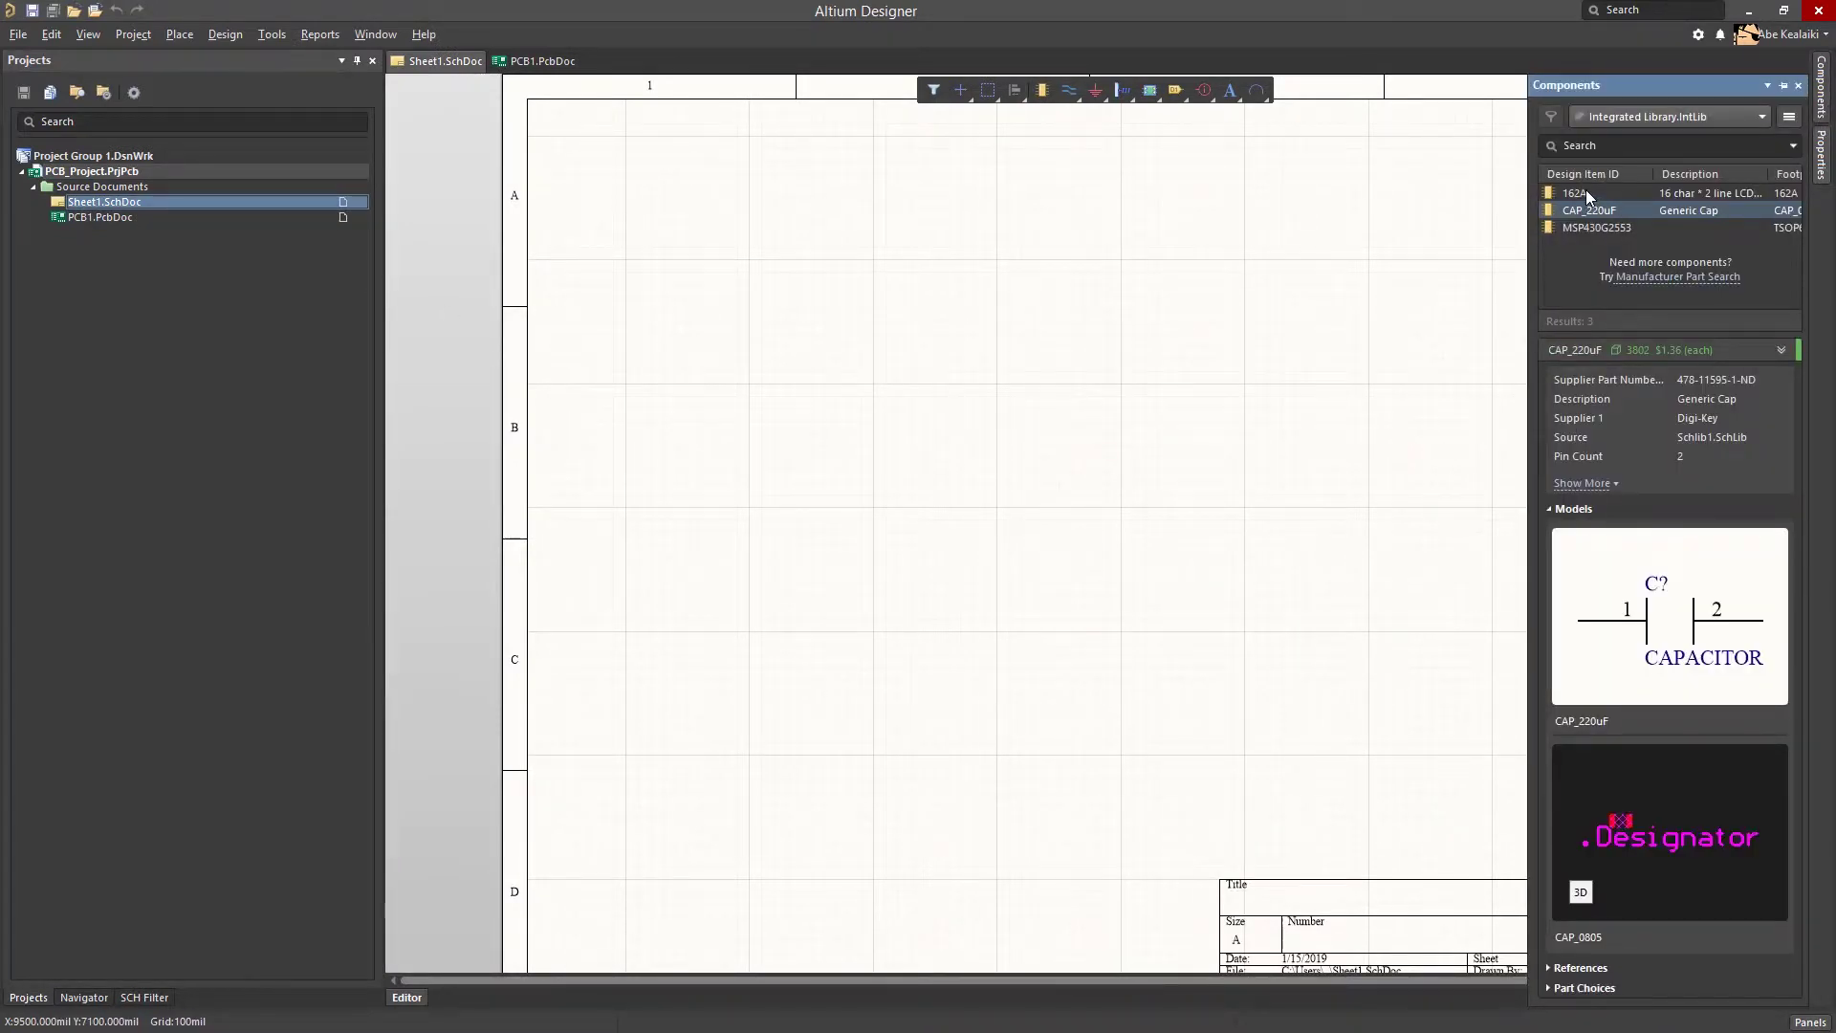
drag(1588, 196, 956, 707)
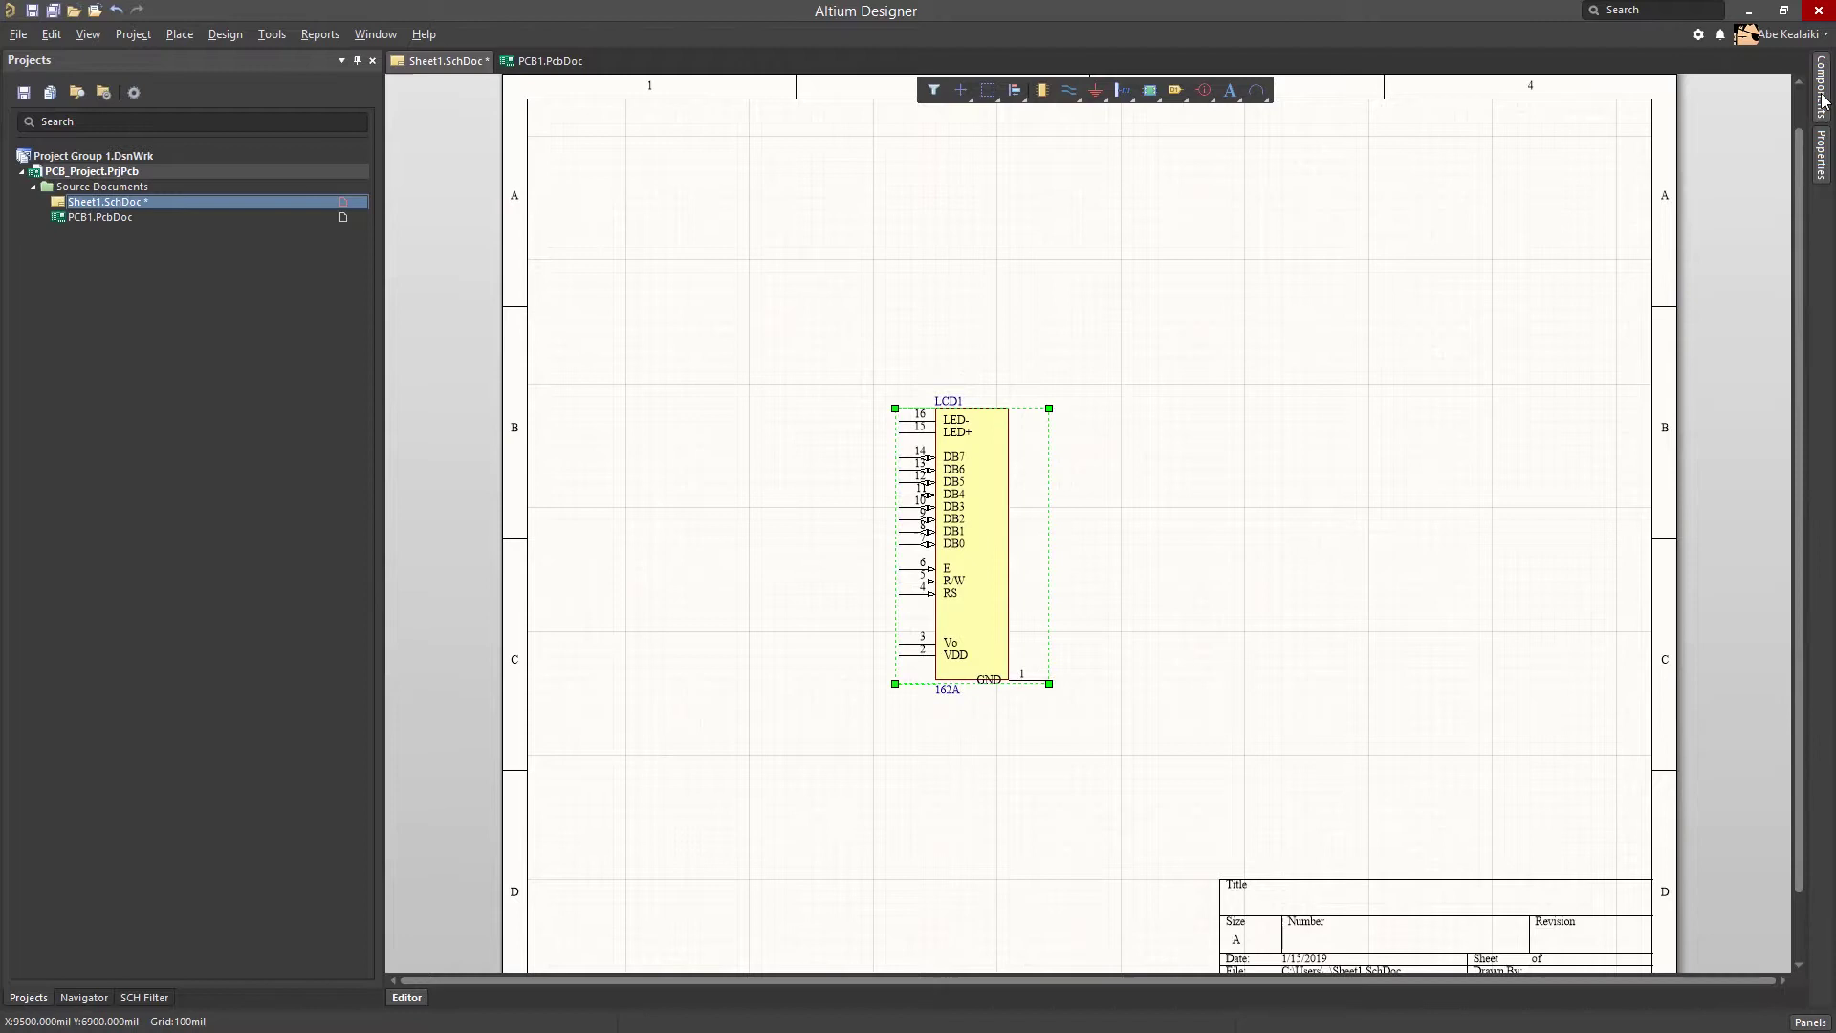
click(1824, 101)
drag(1674, 213, 705, 629)
click(1822, 88)
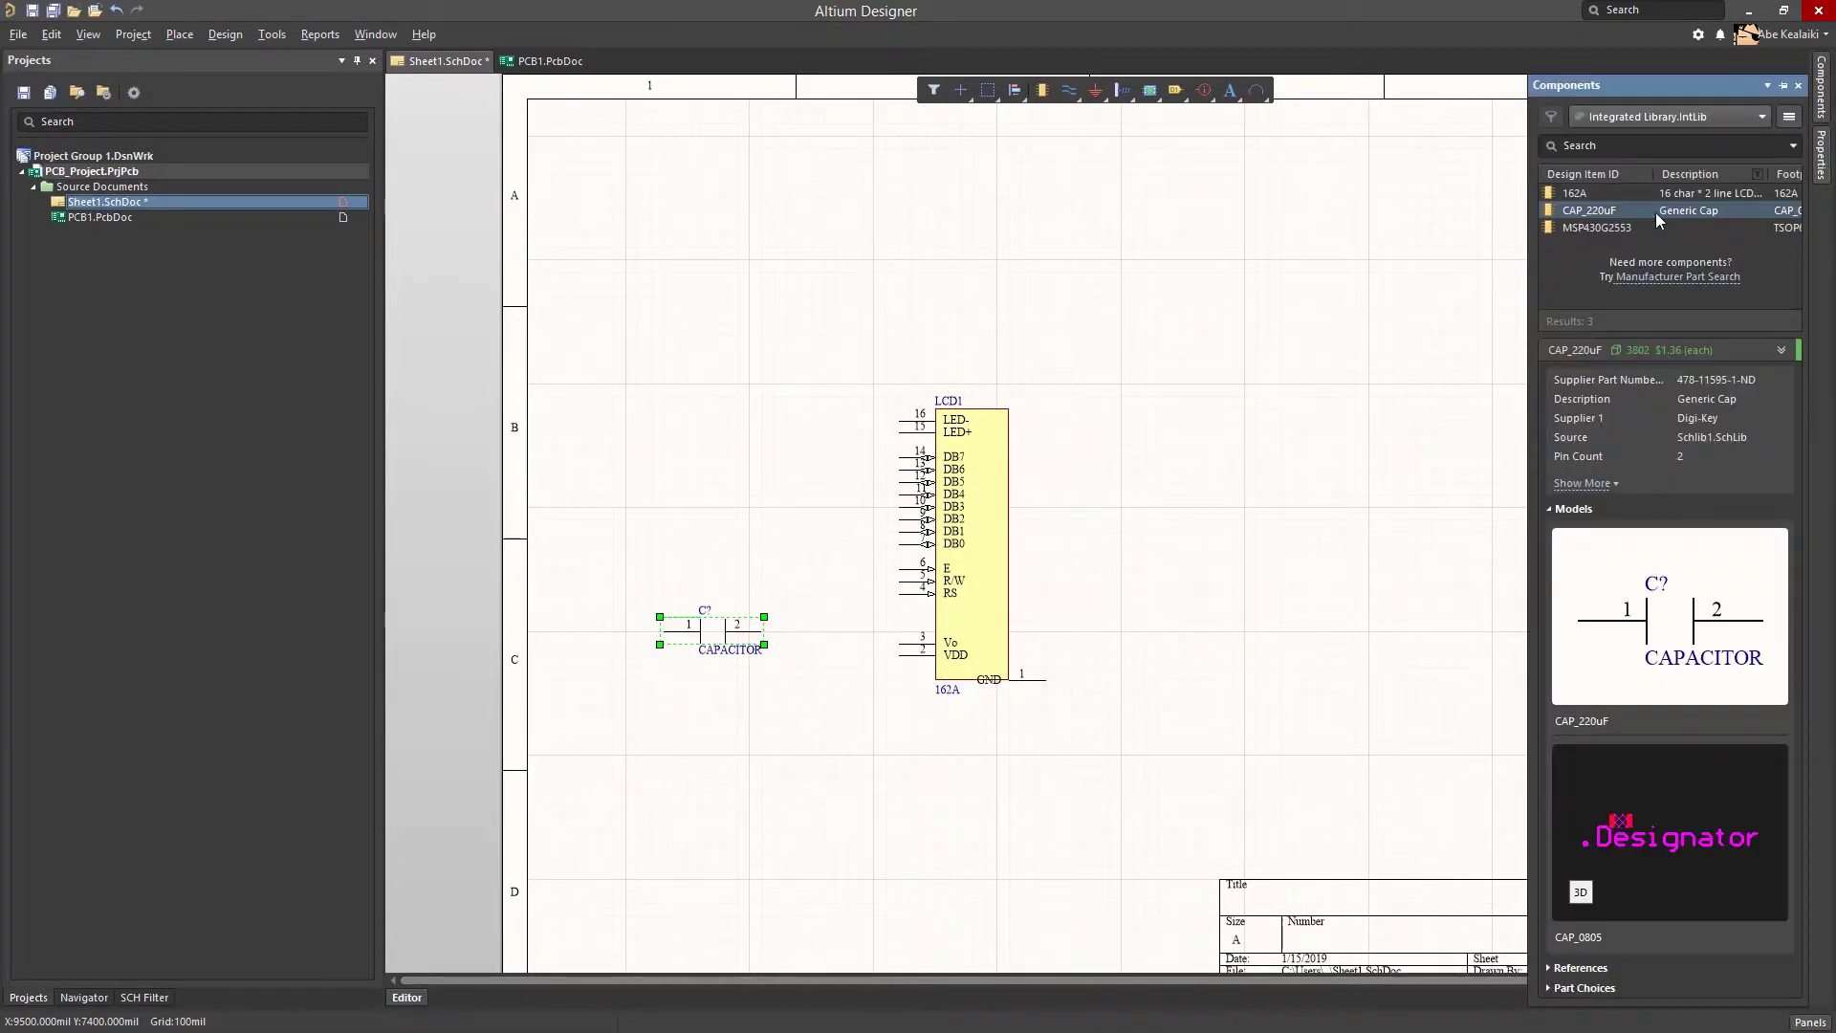
drag(1597, 228, 727, 177)
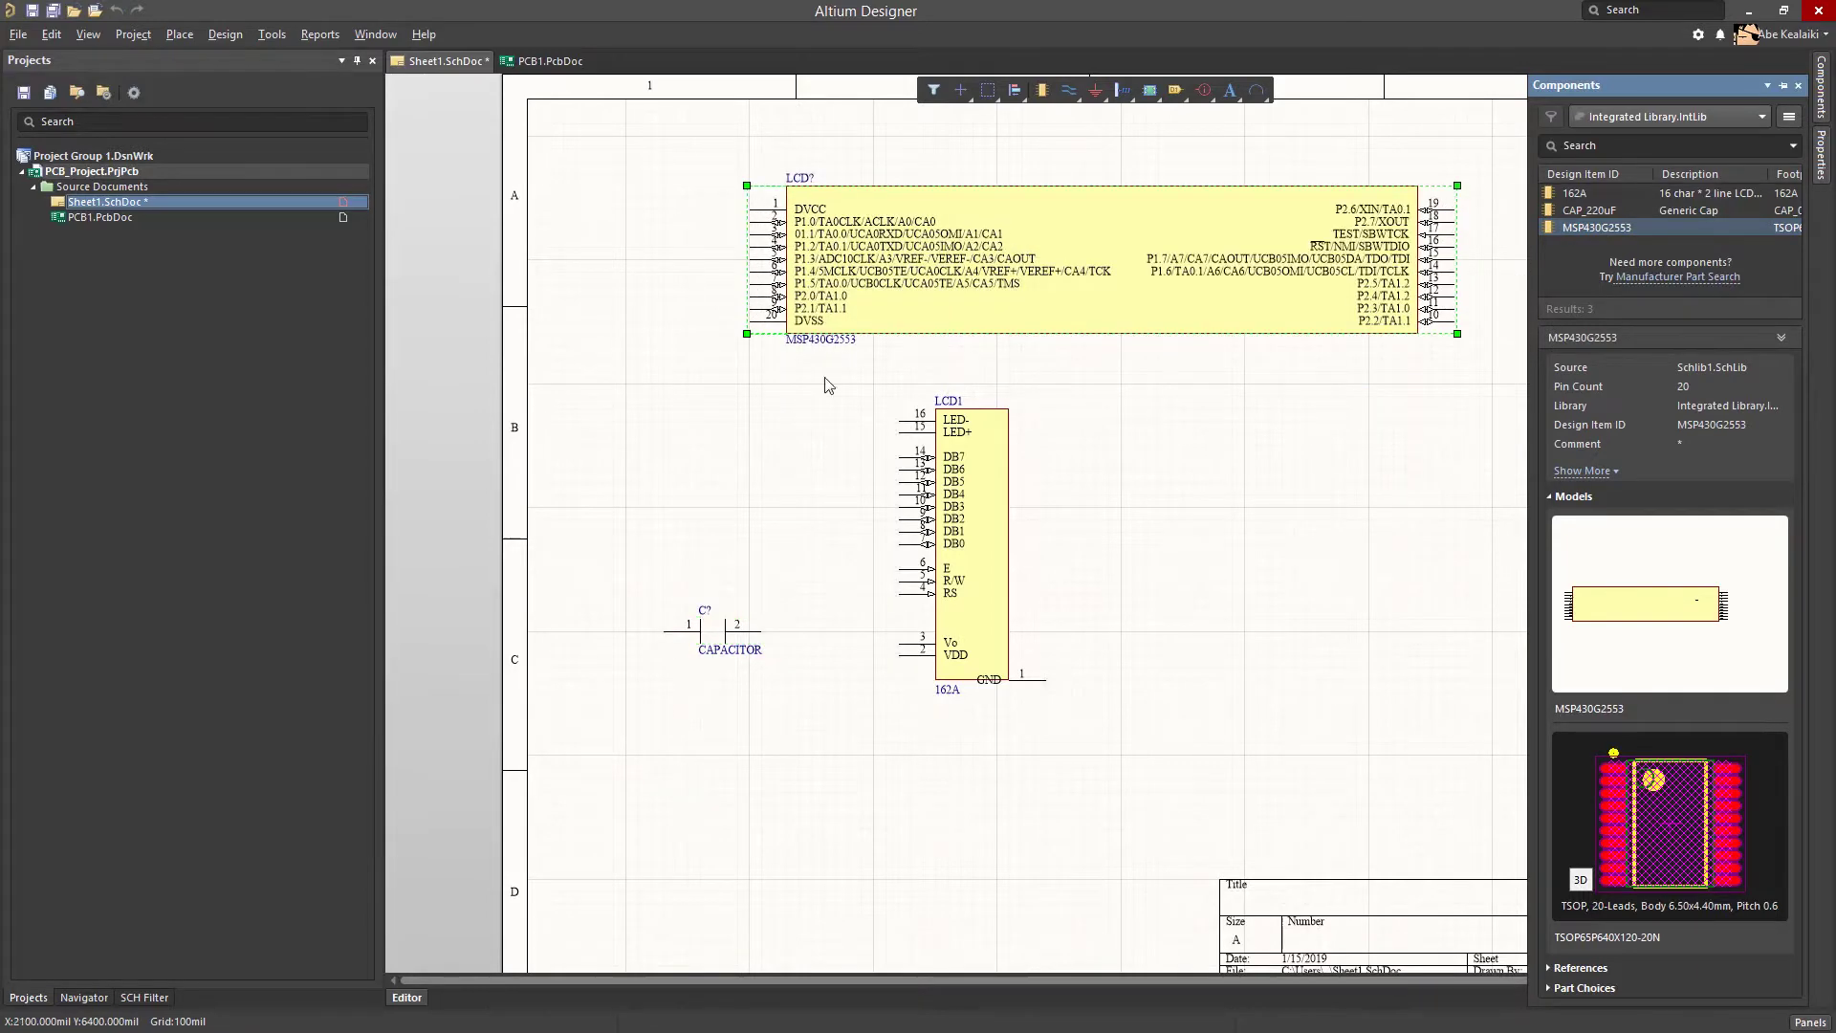
Update PCB1.PcbDoc from the schematic and execute the change order
click(236, 34)
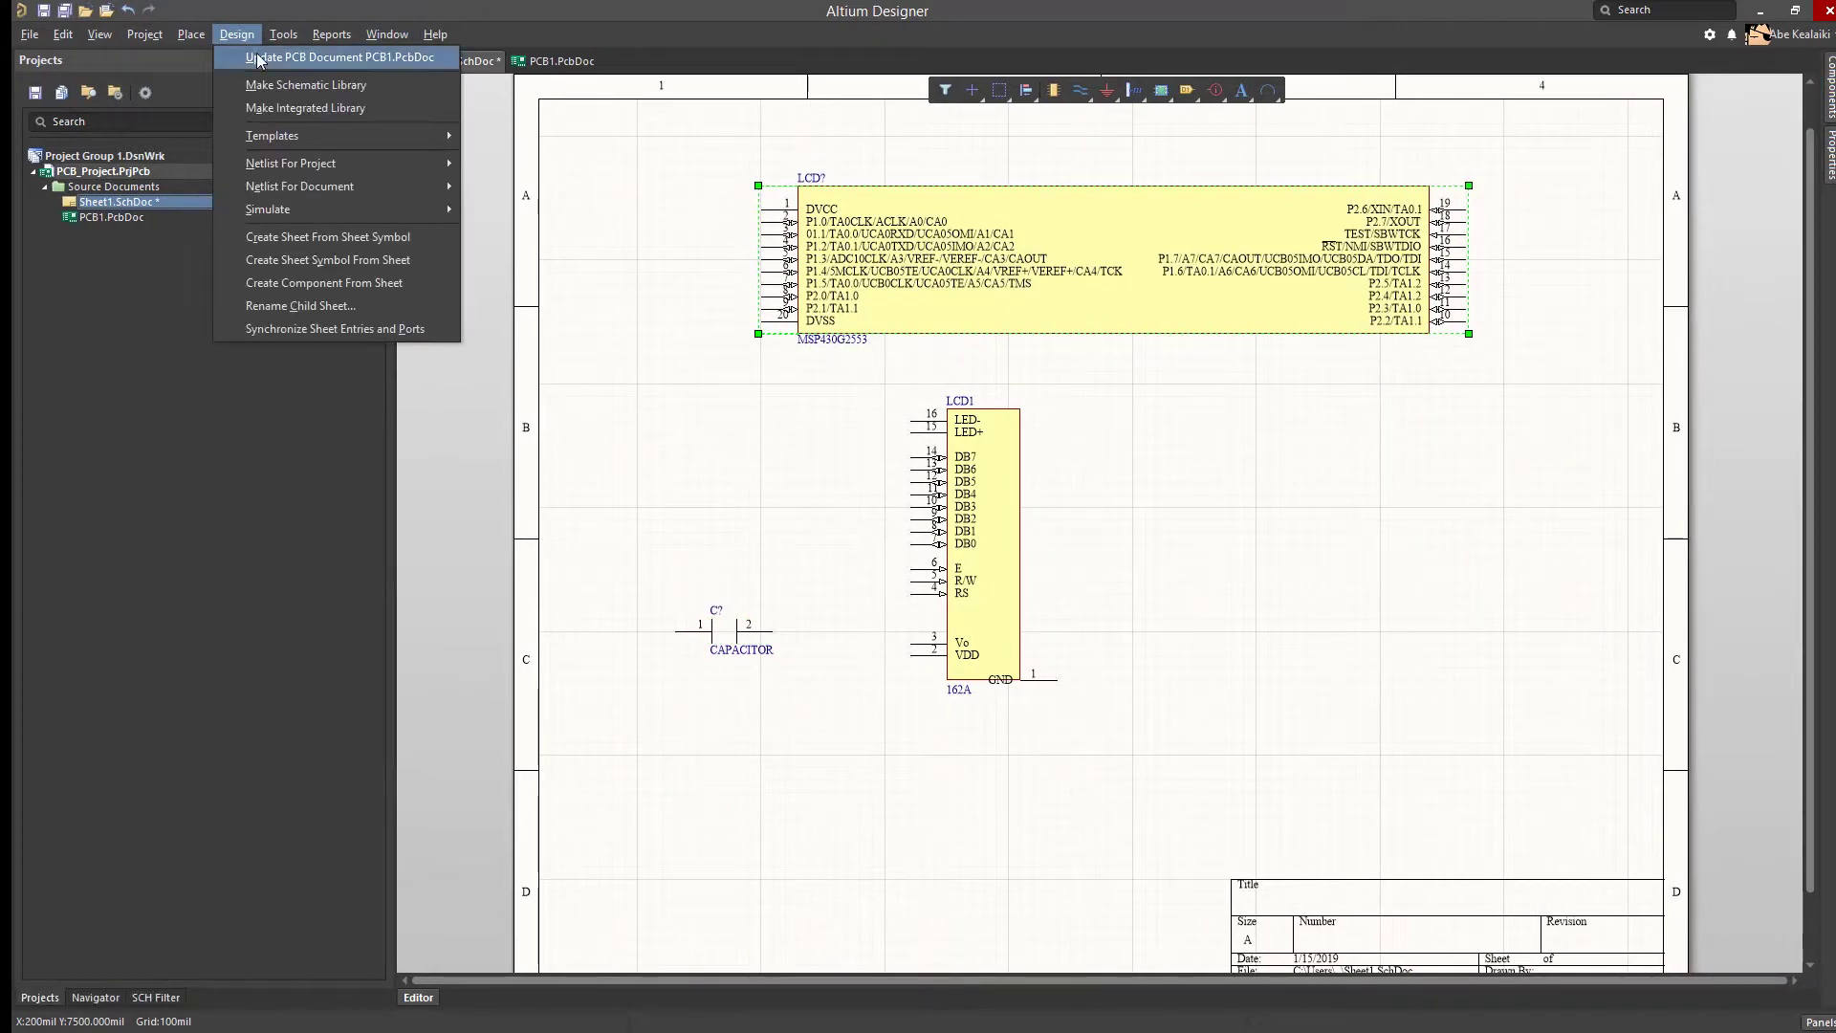
click(307, 51)
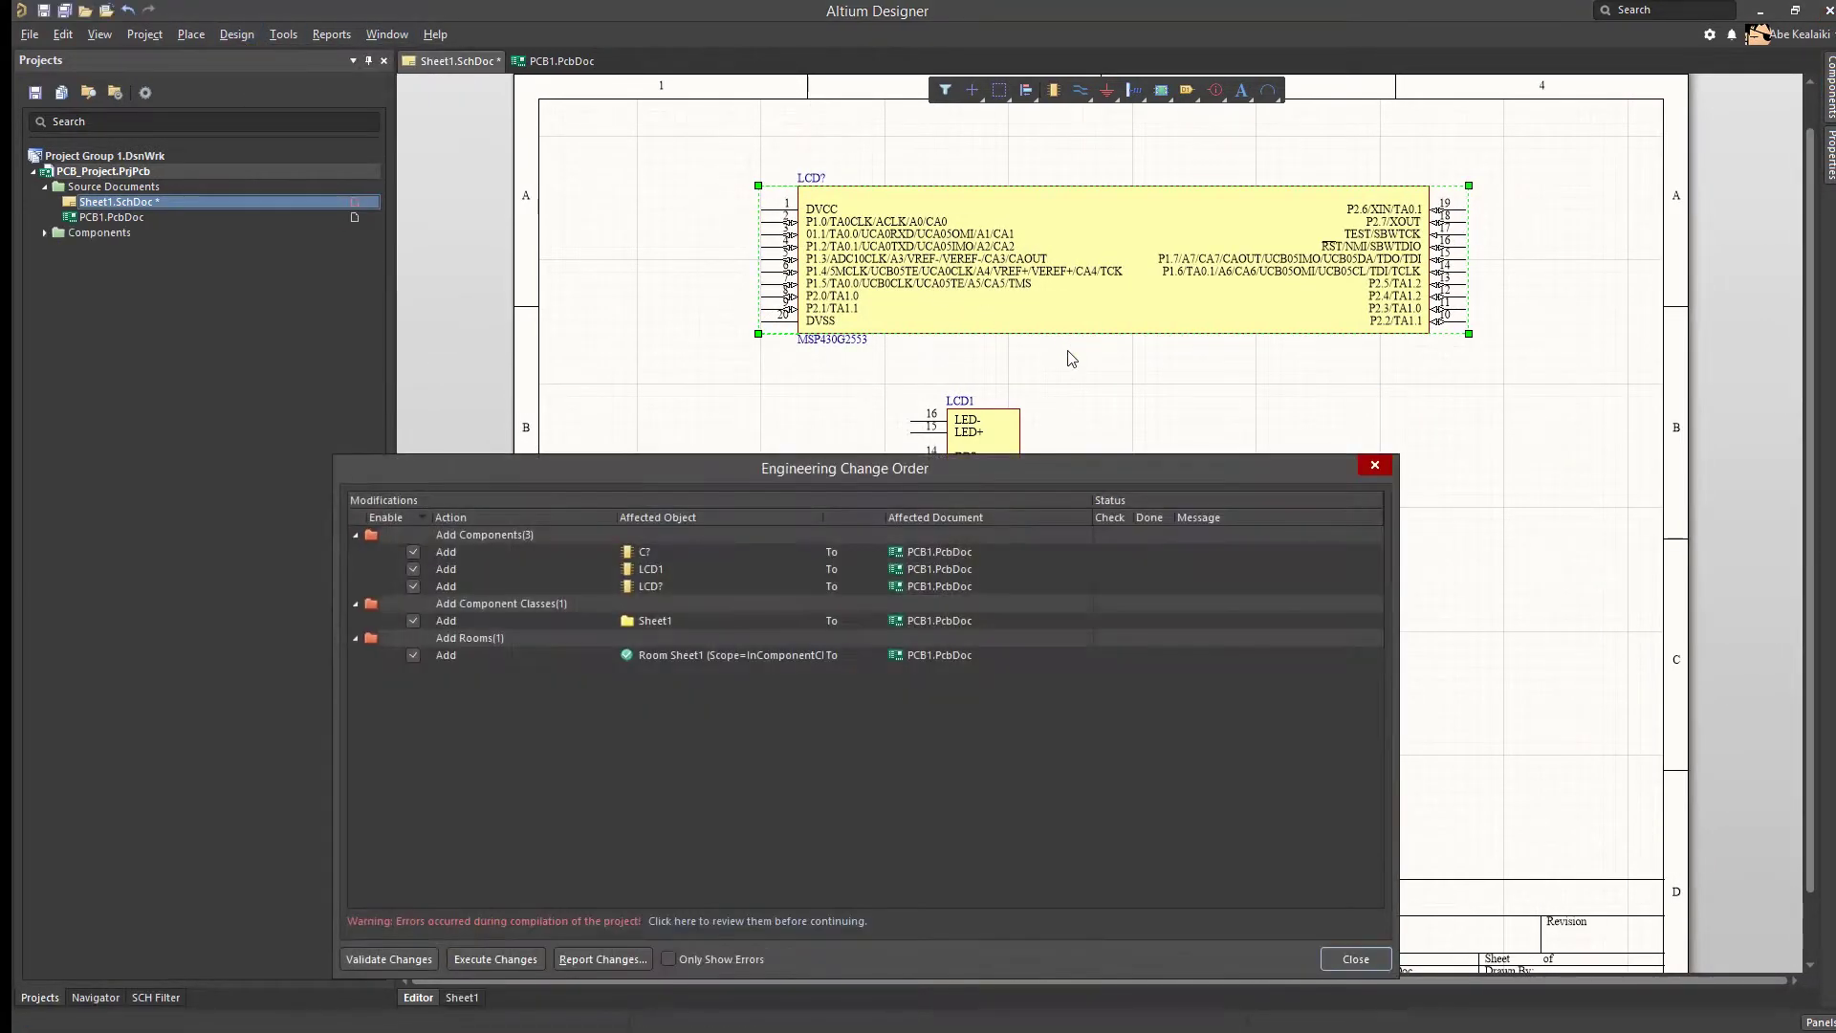
click(495, 959)
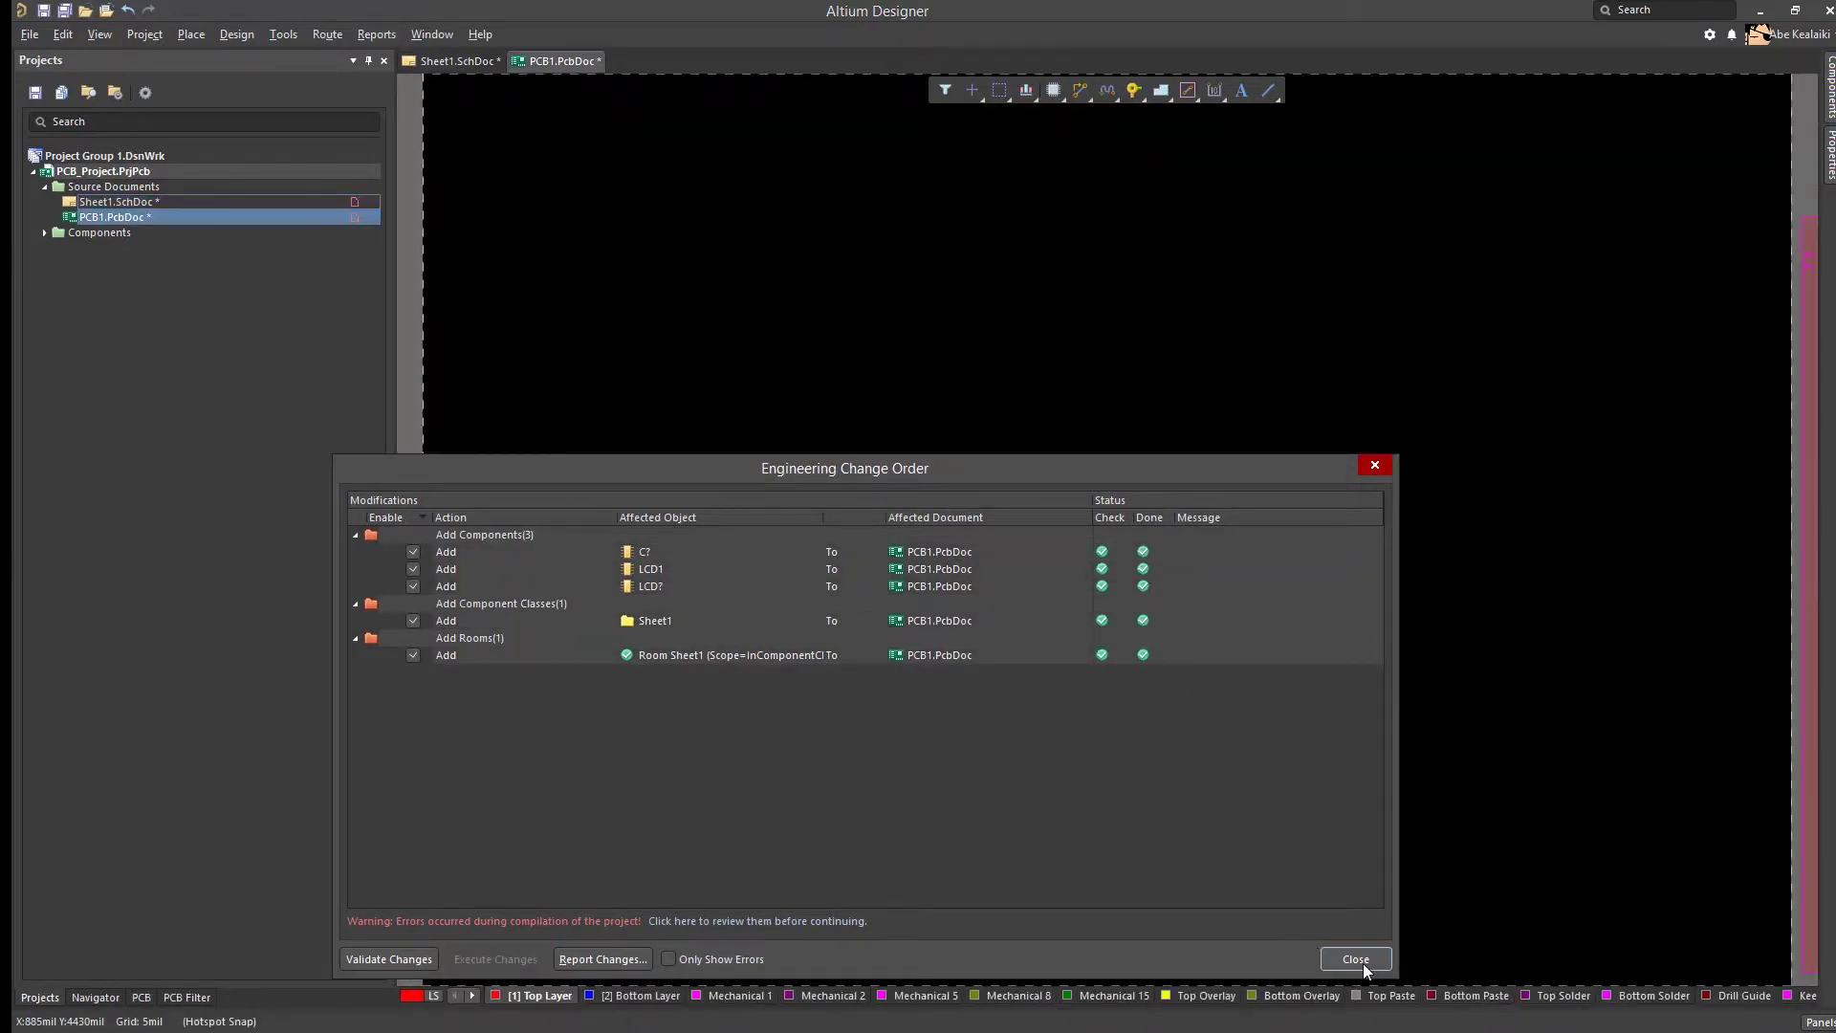
click(1357, 959)
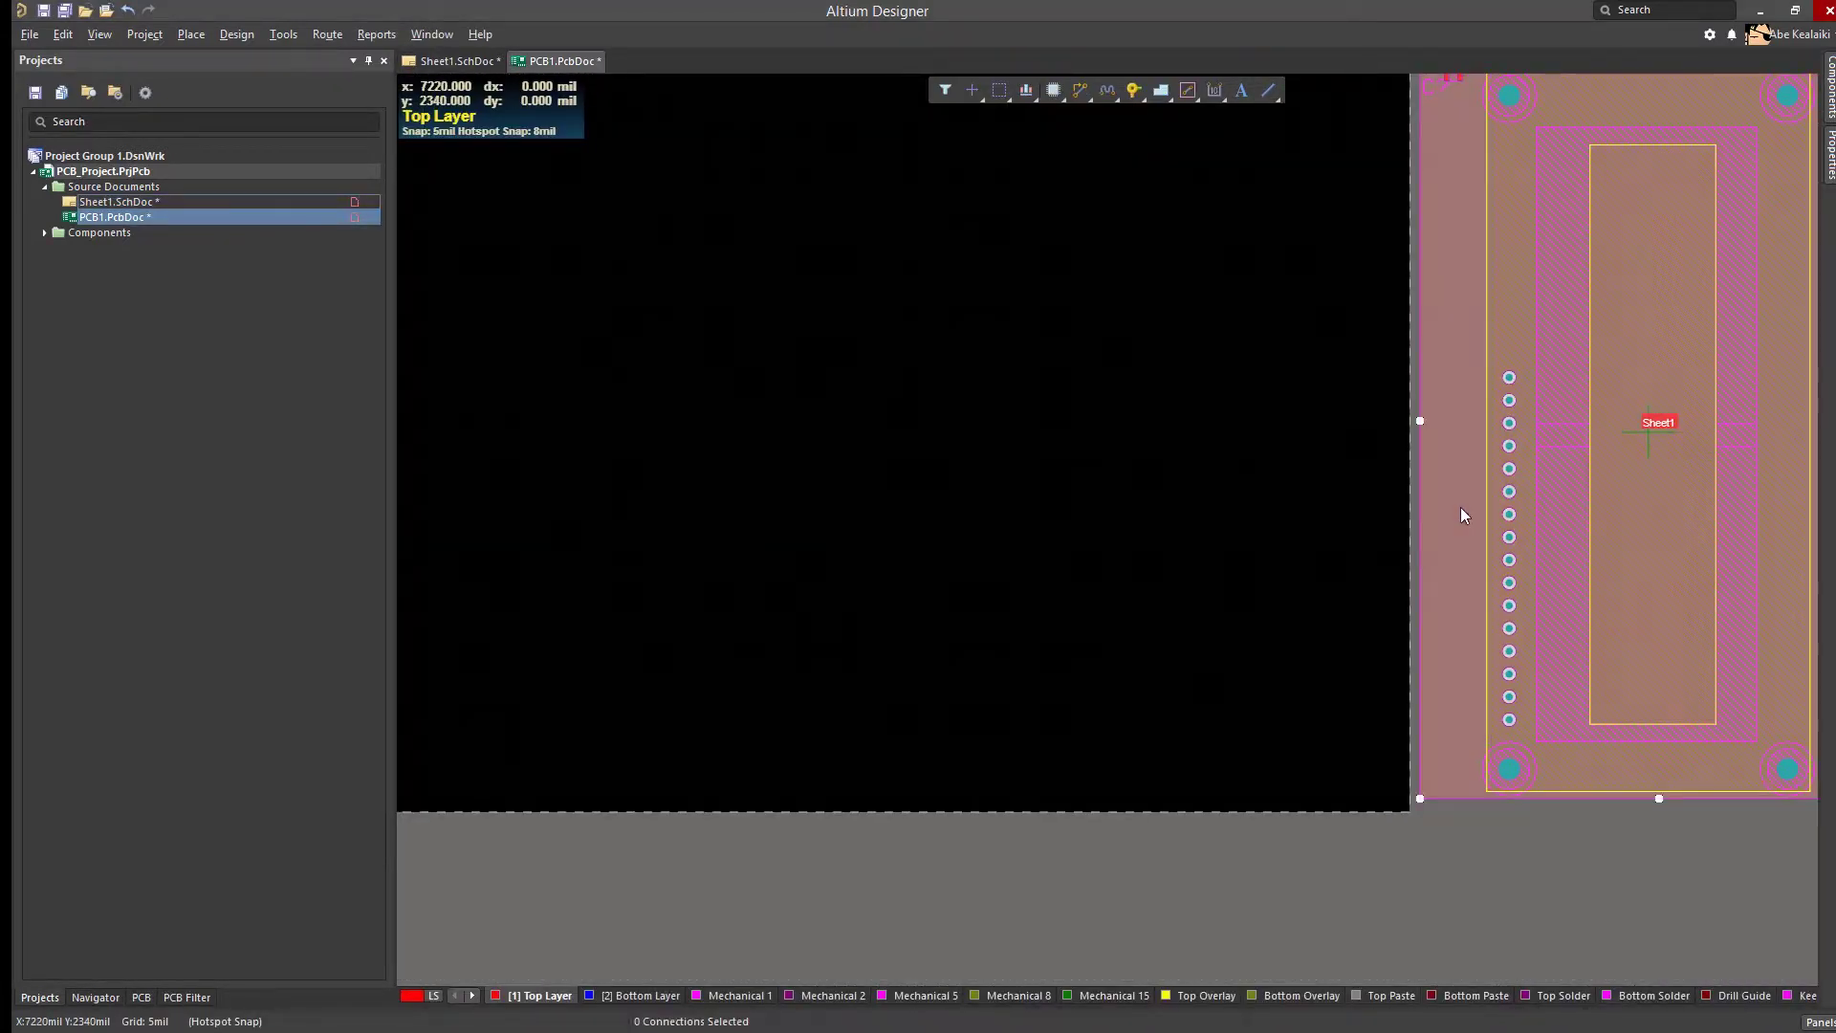
Move the new LCD? and capacitor C? footprints beside LCD1 on the board
right_drag(1603, 472, 1447, 704)
drag(1765, 507, 1152, 138)
drag(1463, 337, 724, 354)
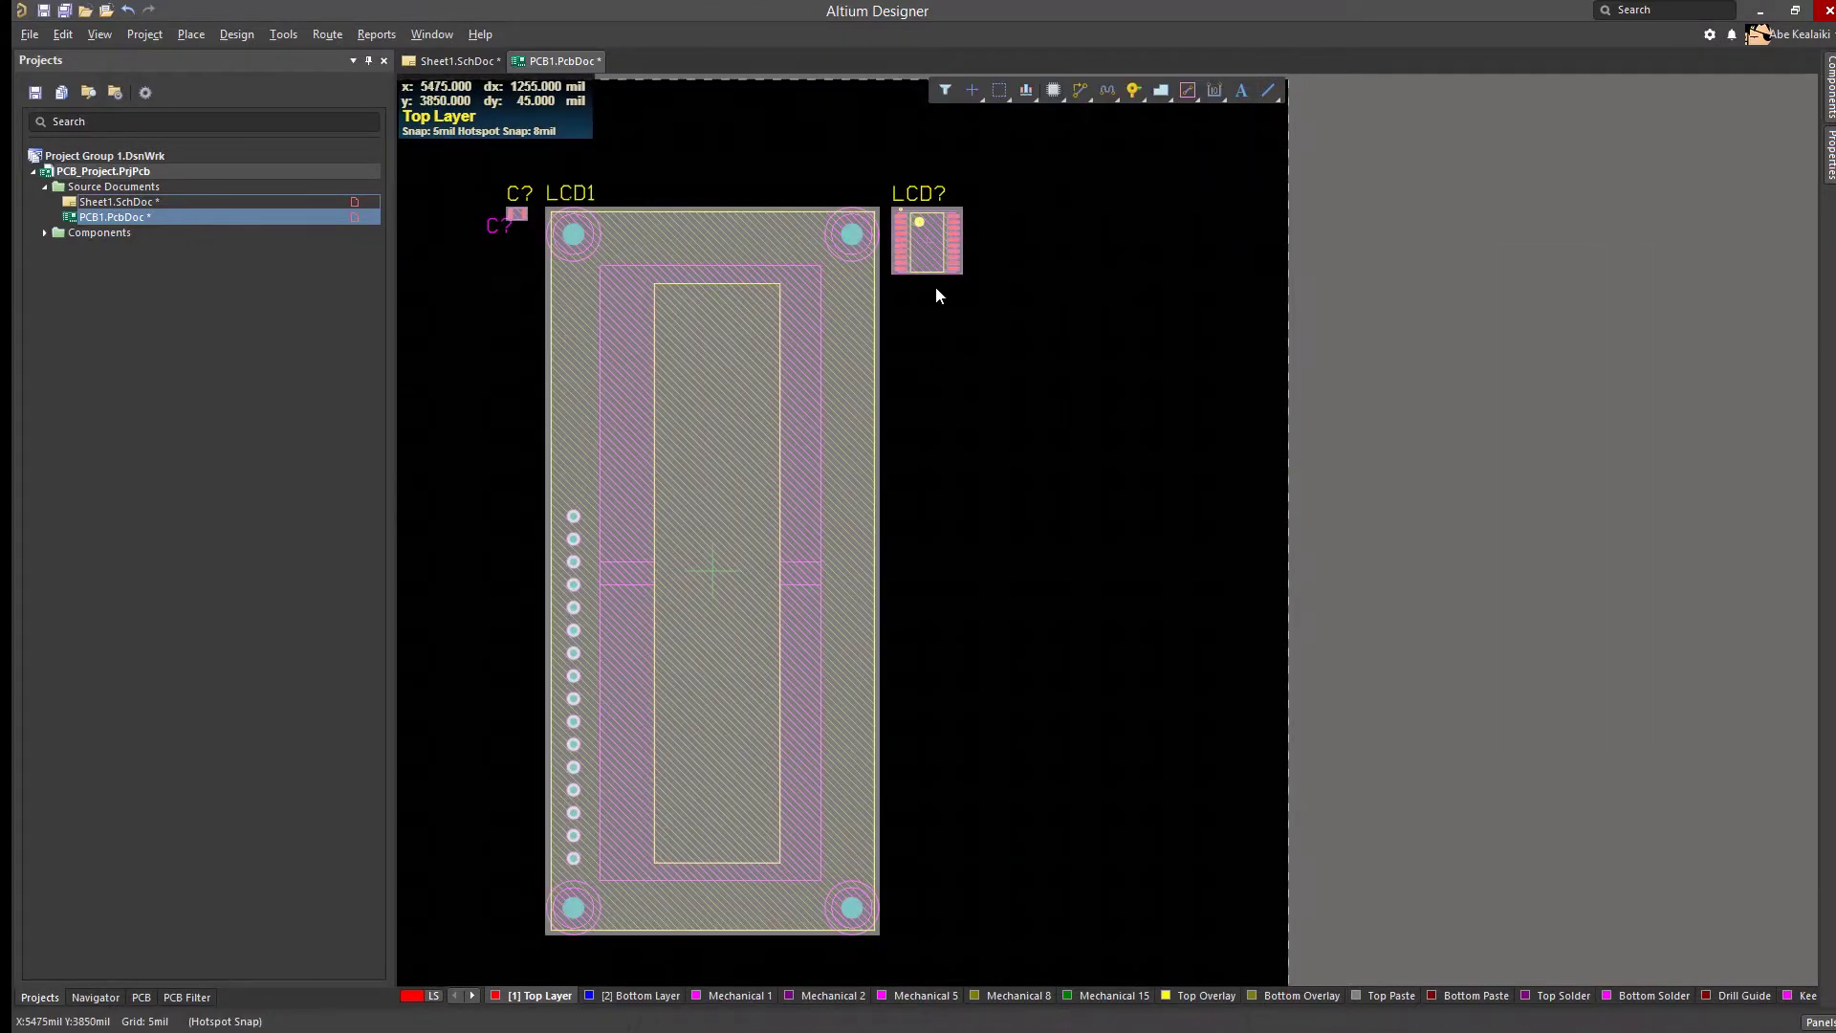
drag(933, 251, 1014, 573)
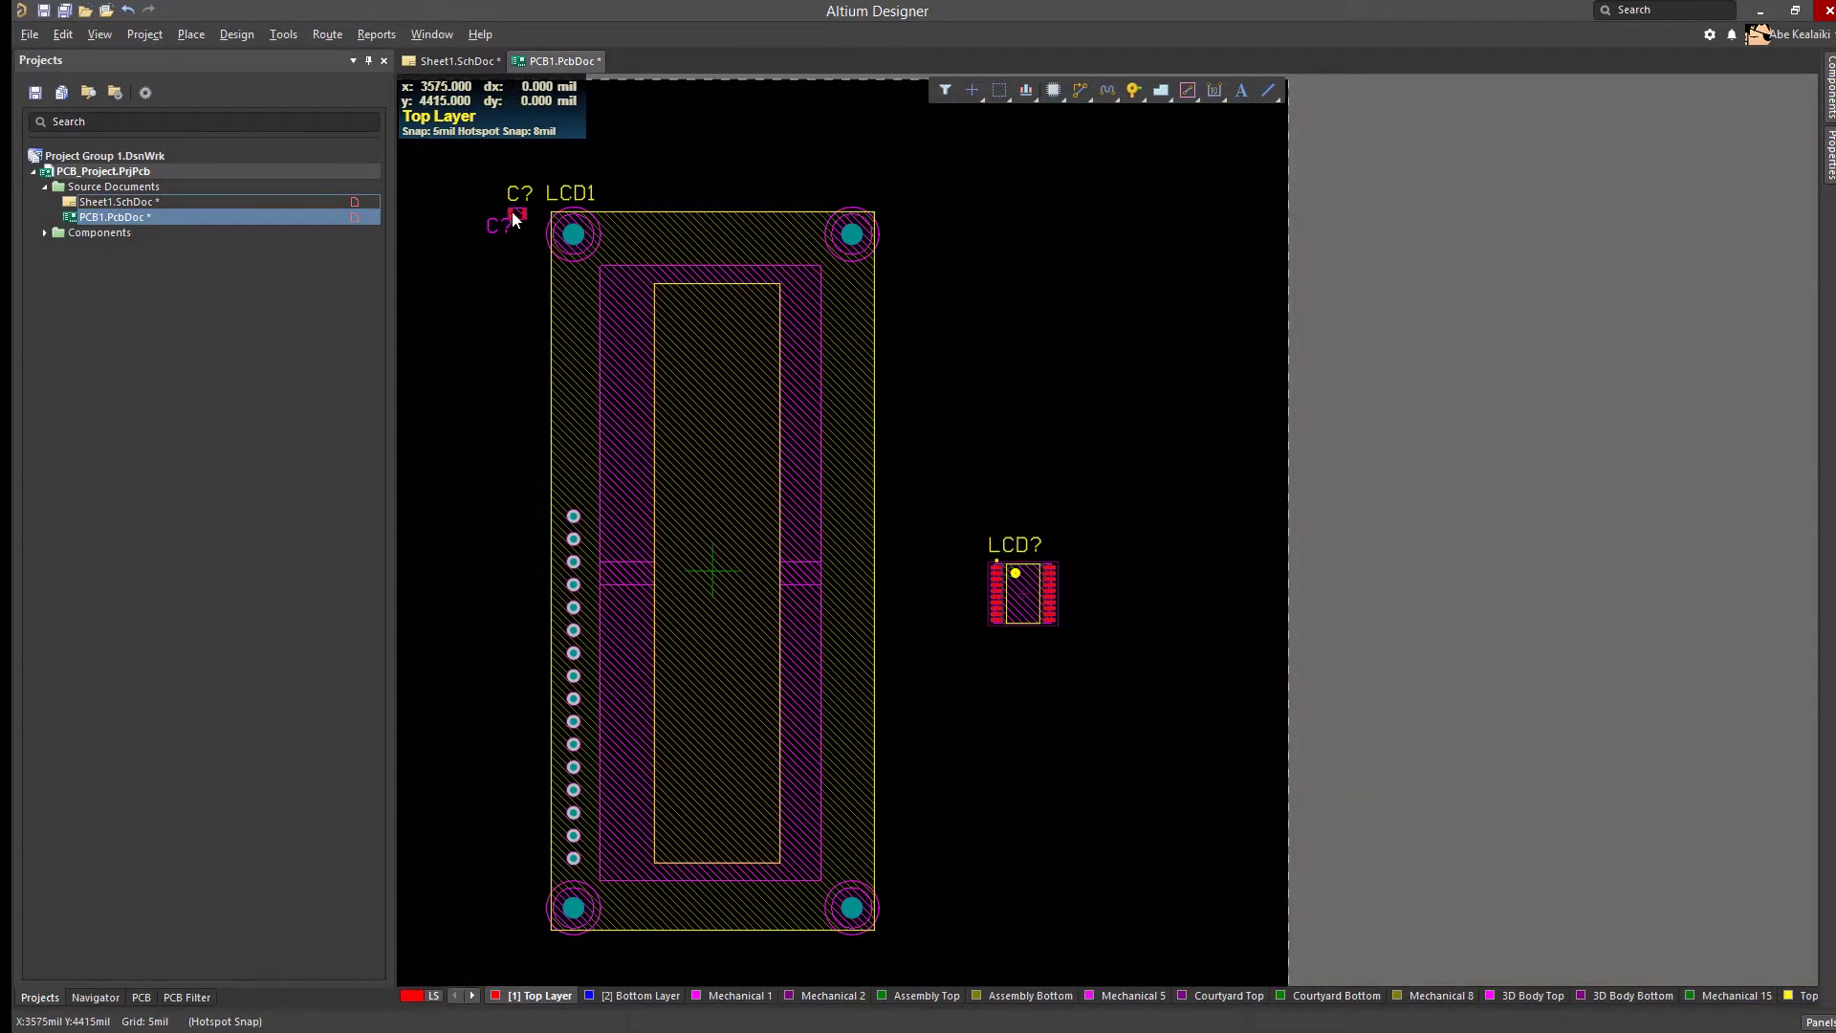
drag(517, 214, 1052, 366)
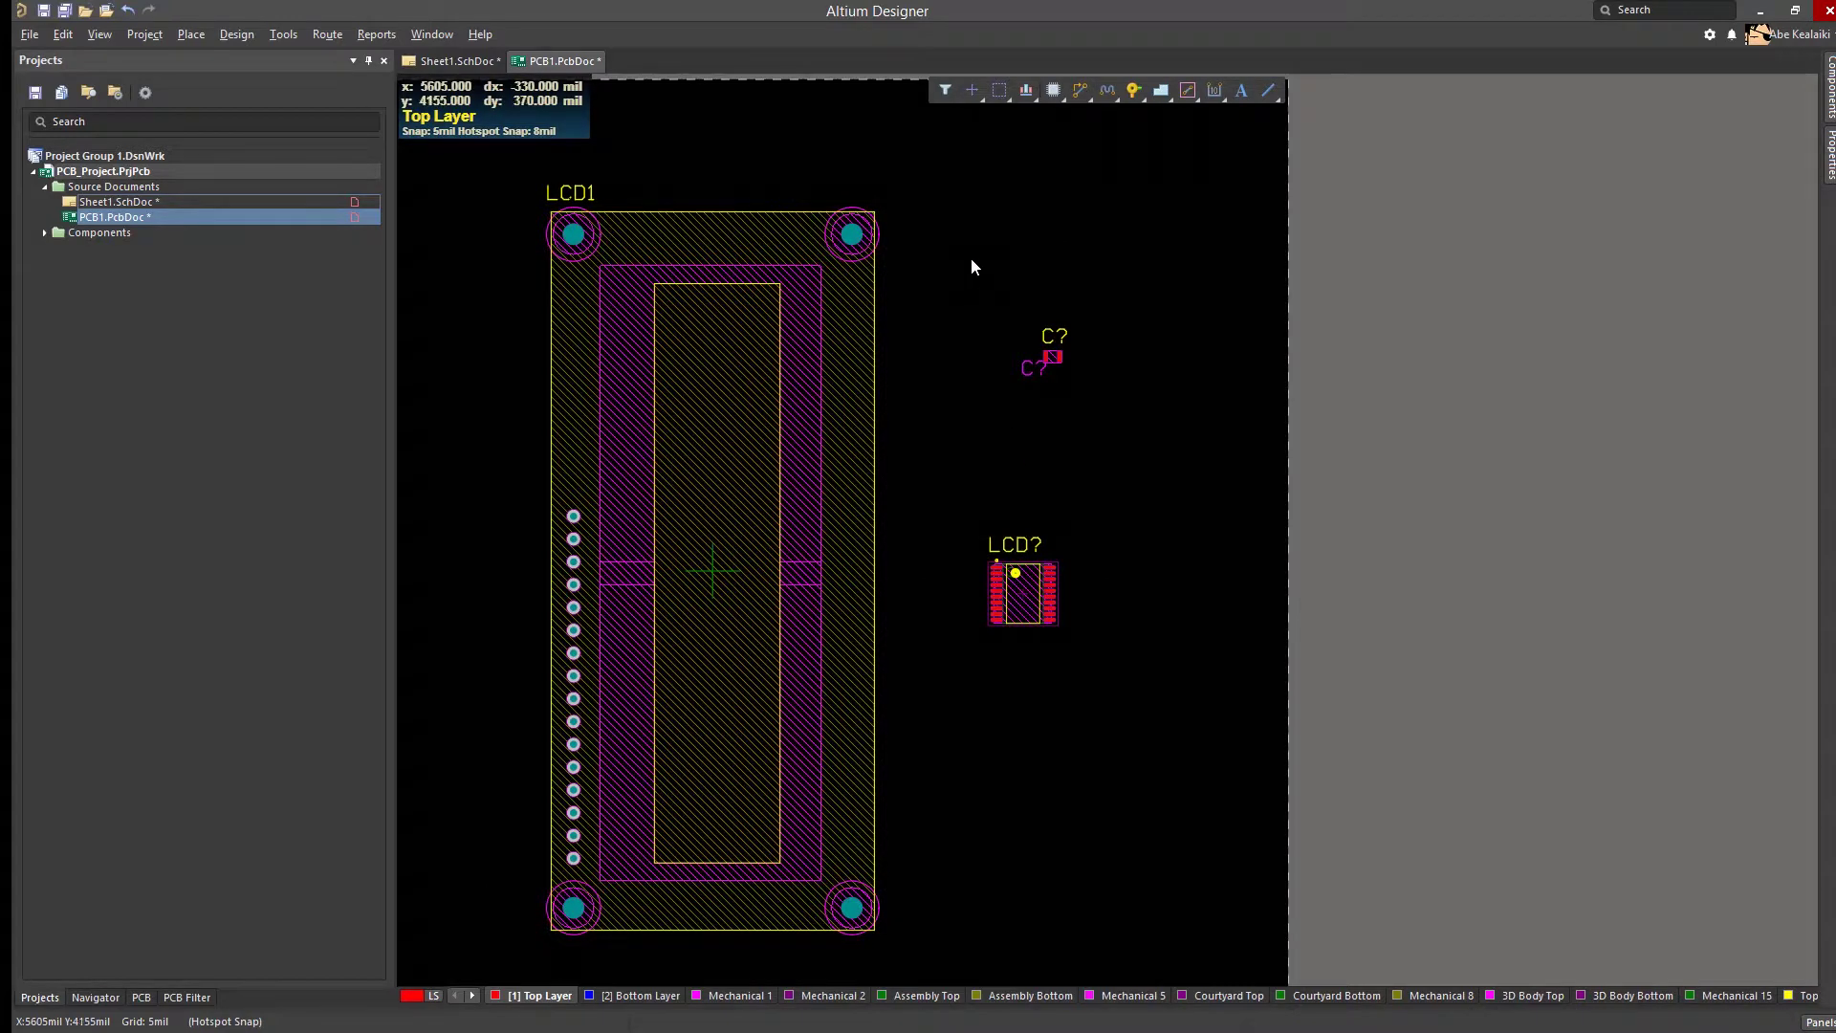
right_drag(1072, 256, 1267, 247)
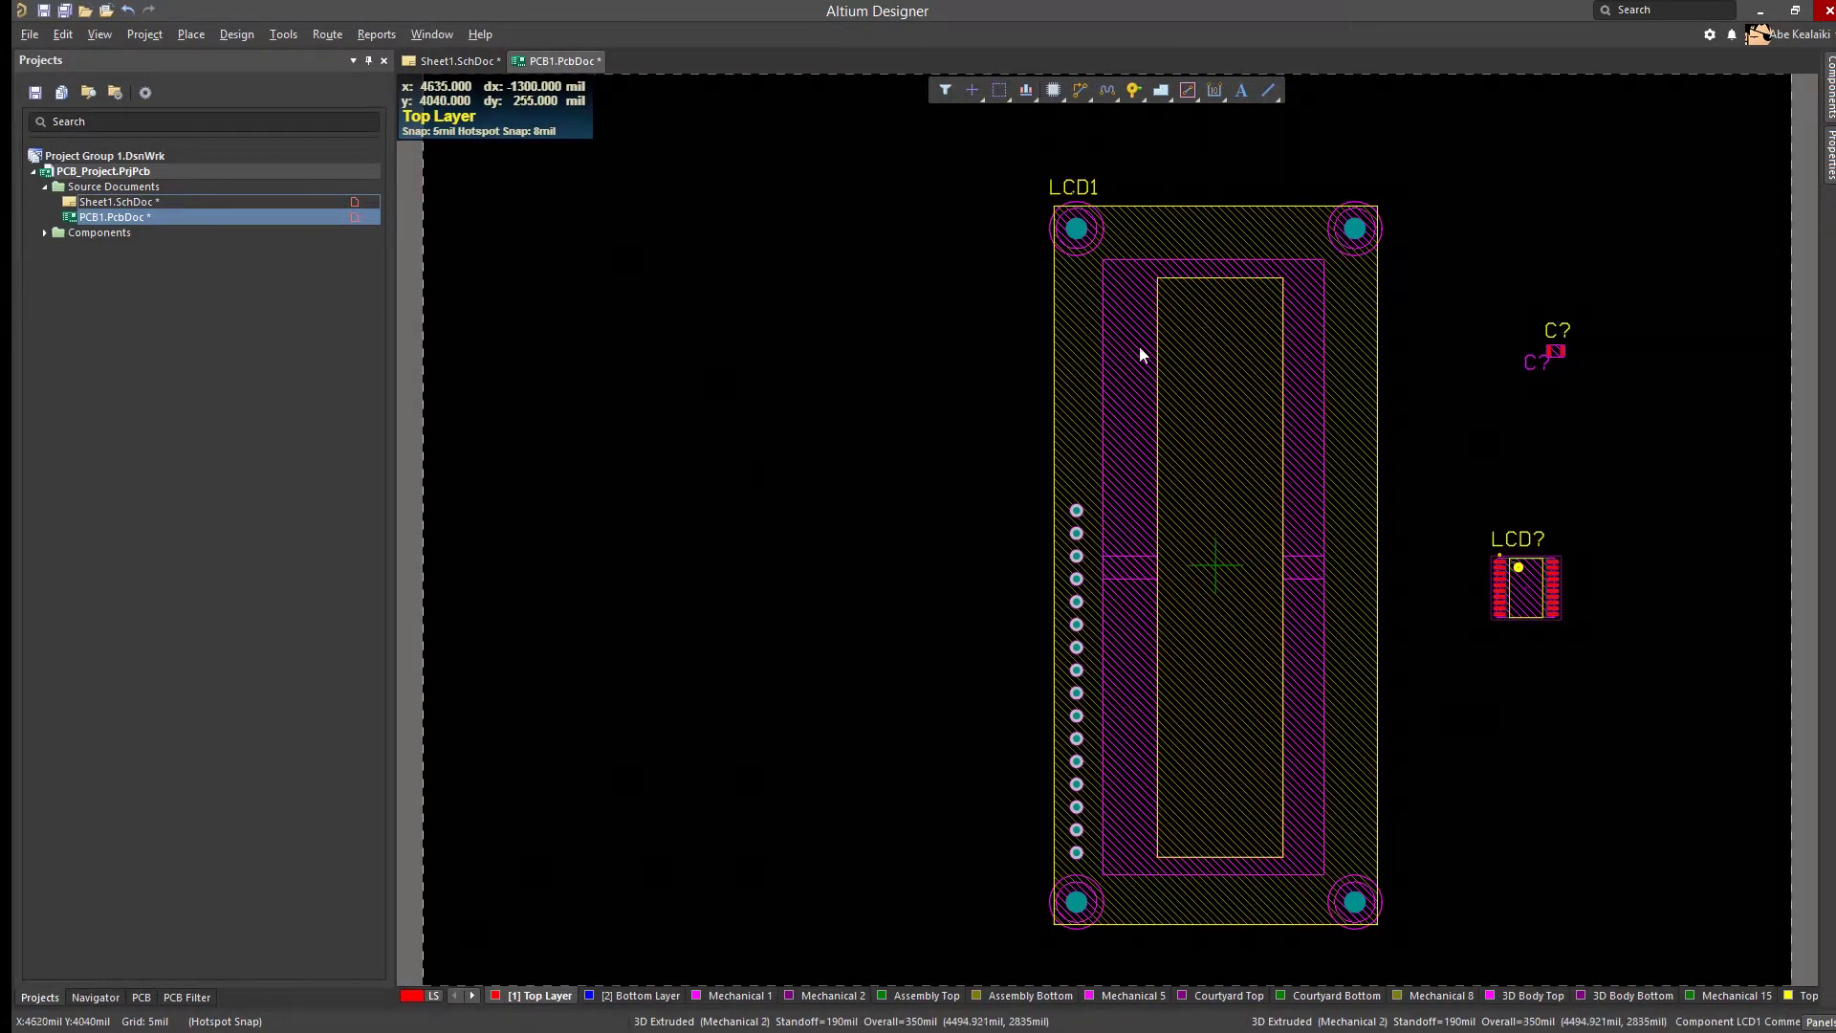
click(886, 436)
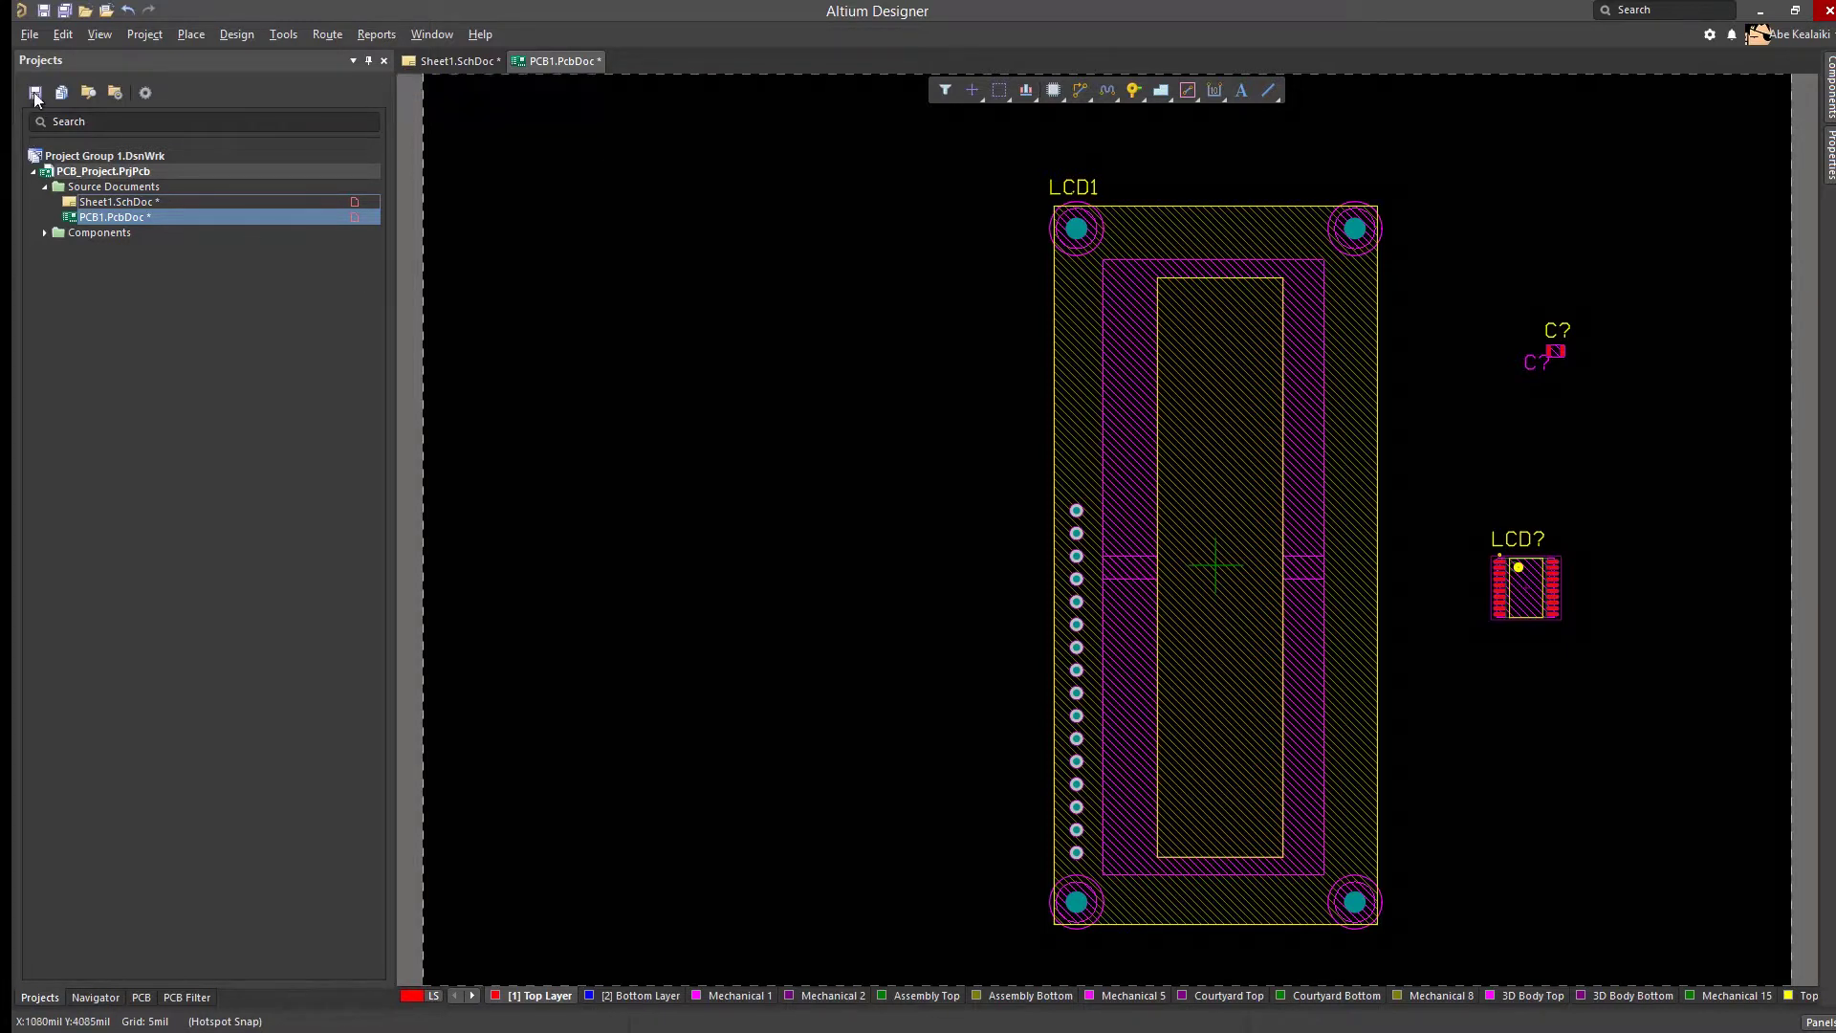
Open Schlib1.SchLib and display the CAP_220uF capacitor symbol
click(30, 34)
click(48, 90)
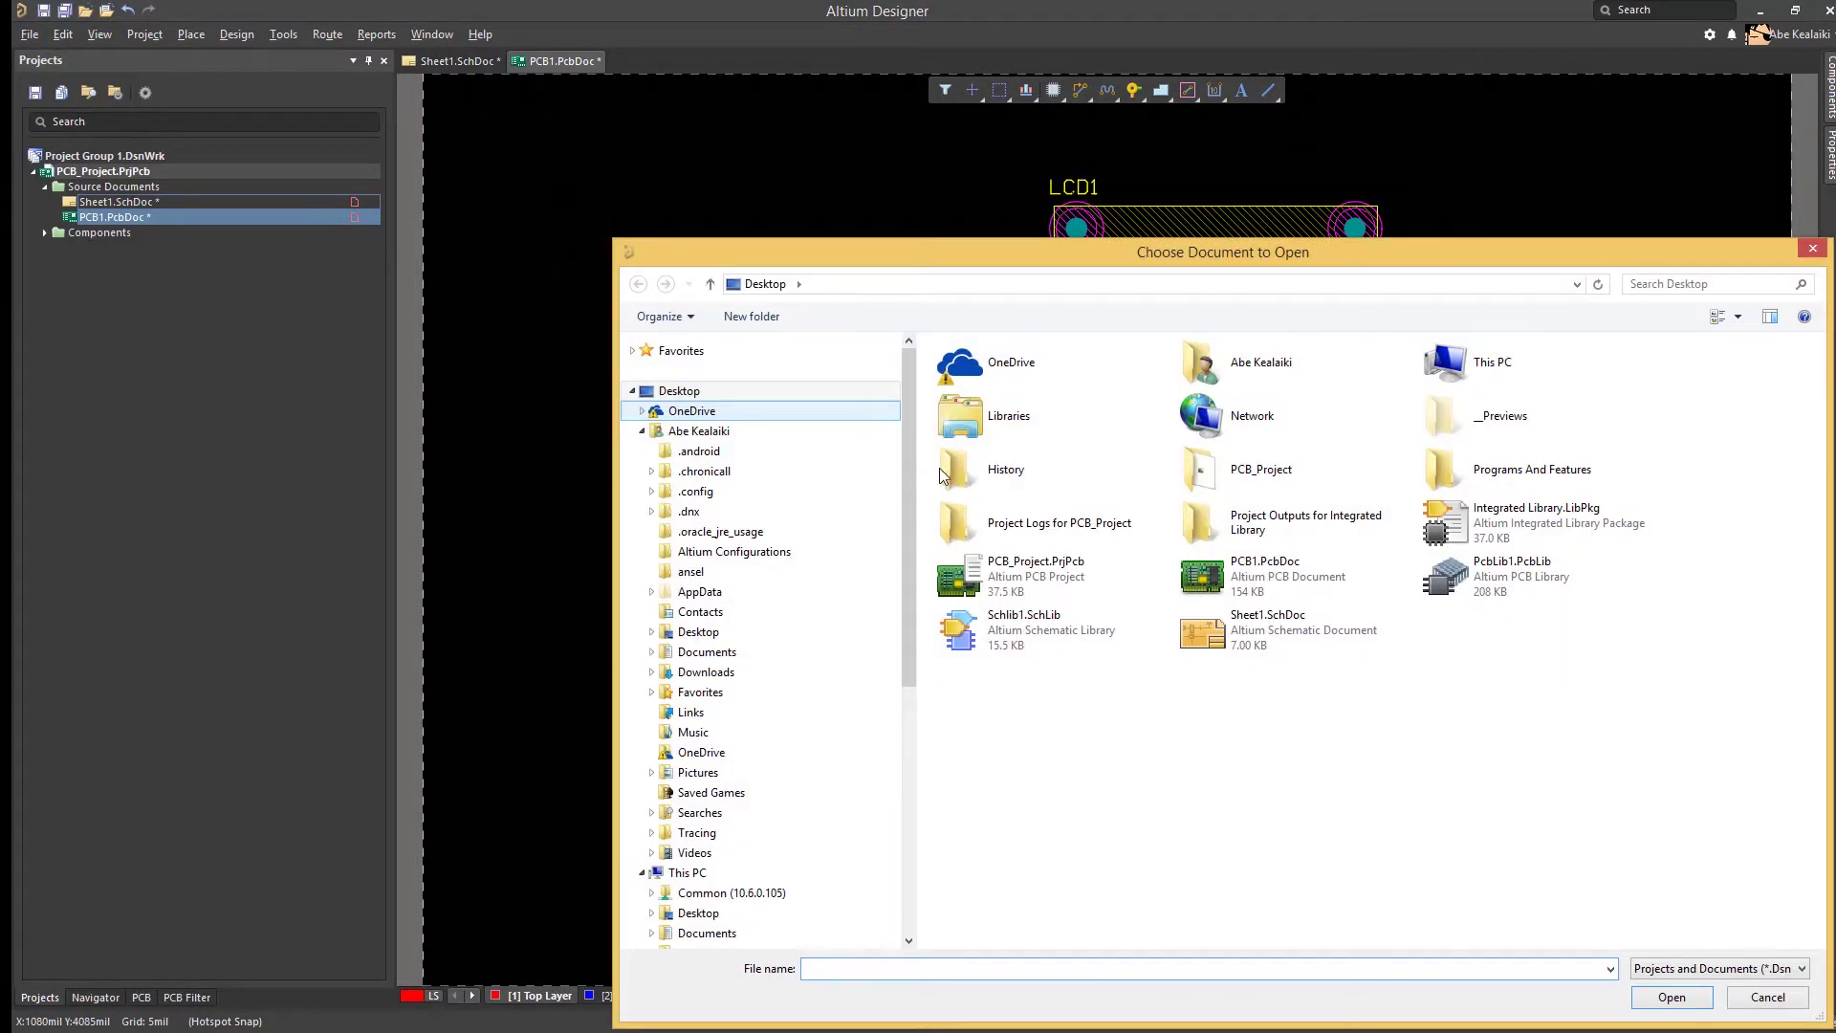
double_click(1021, 621)
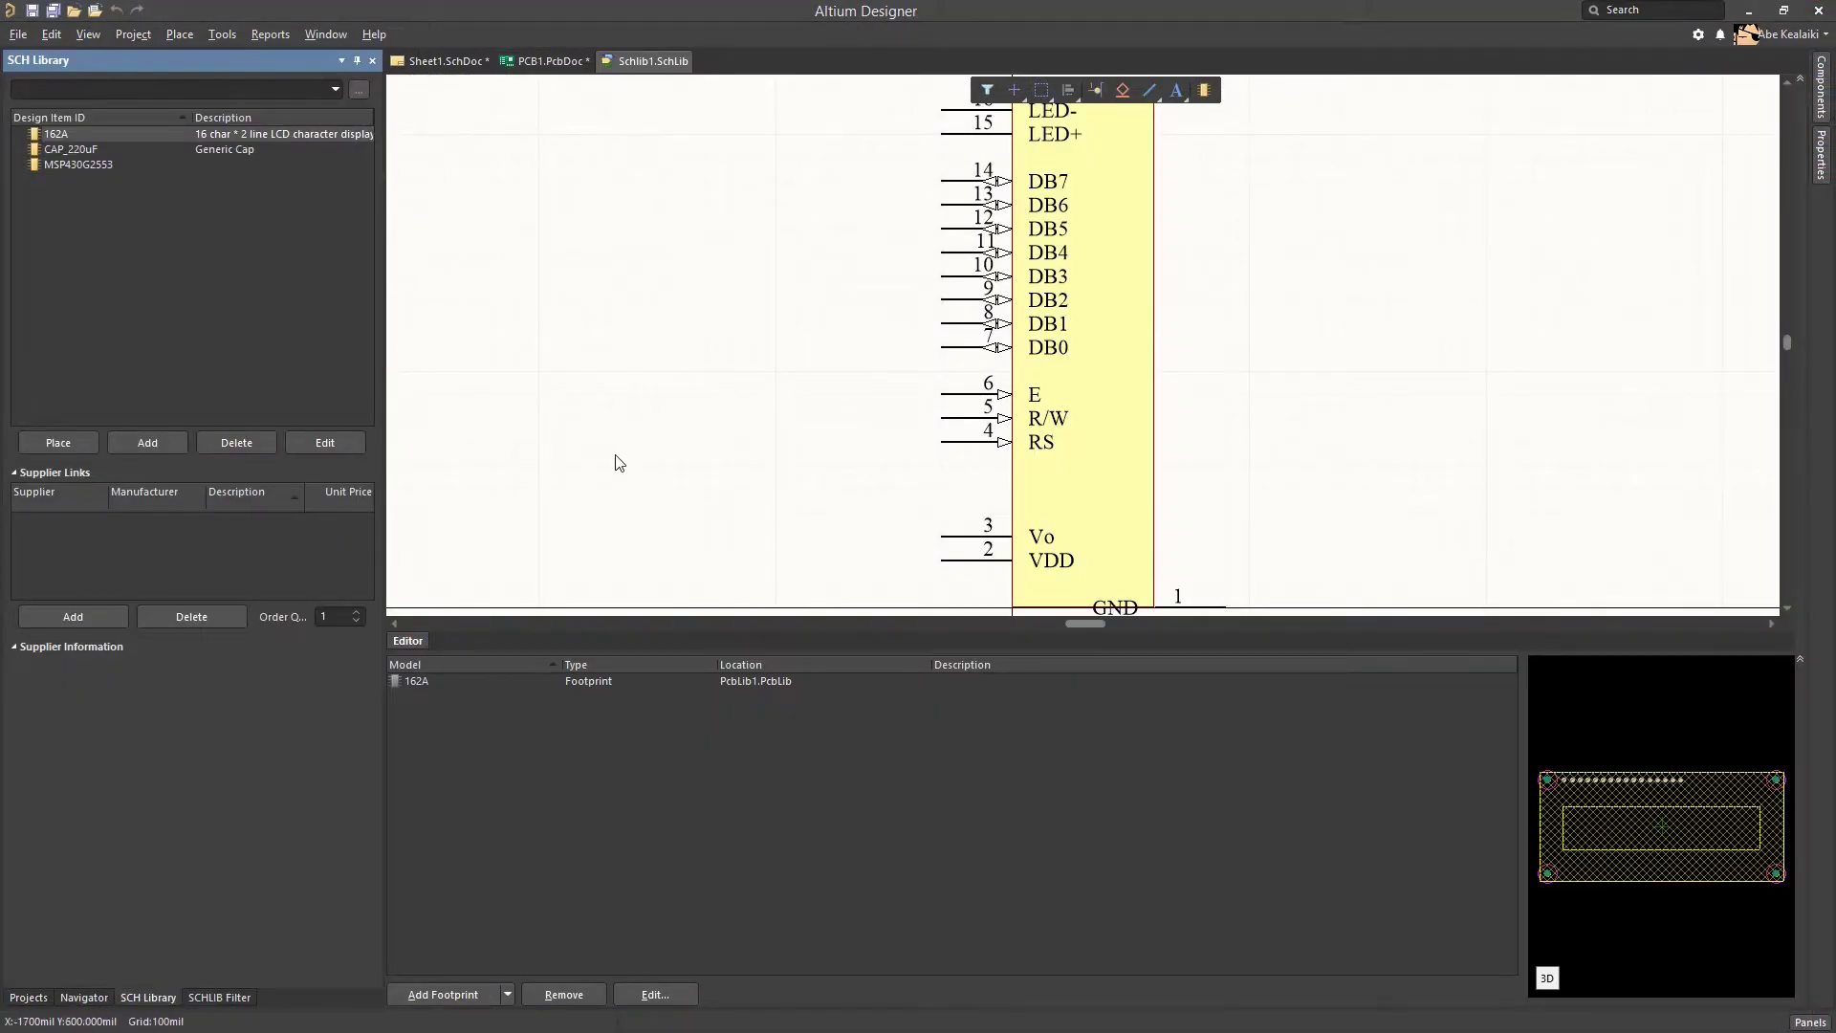
click(254, 151)
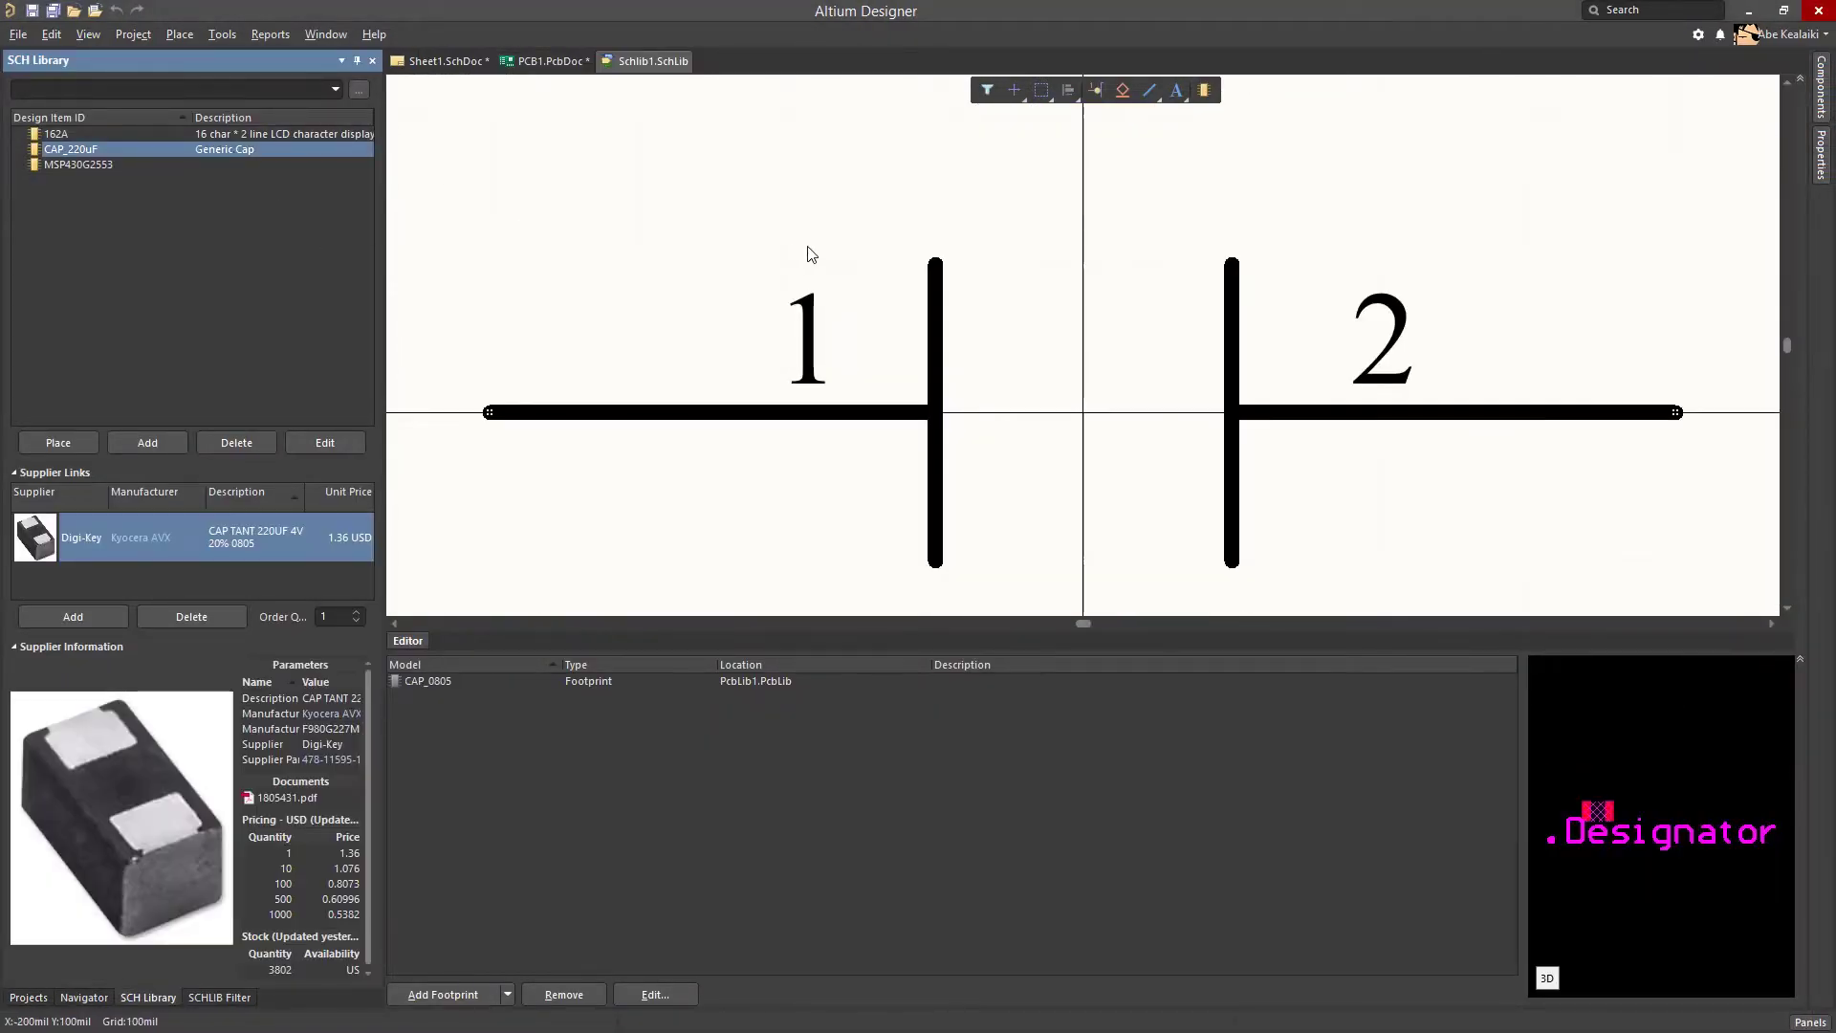
Place a 'String' text above the CAP_220uF capacitor symbol
click(179, 35)
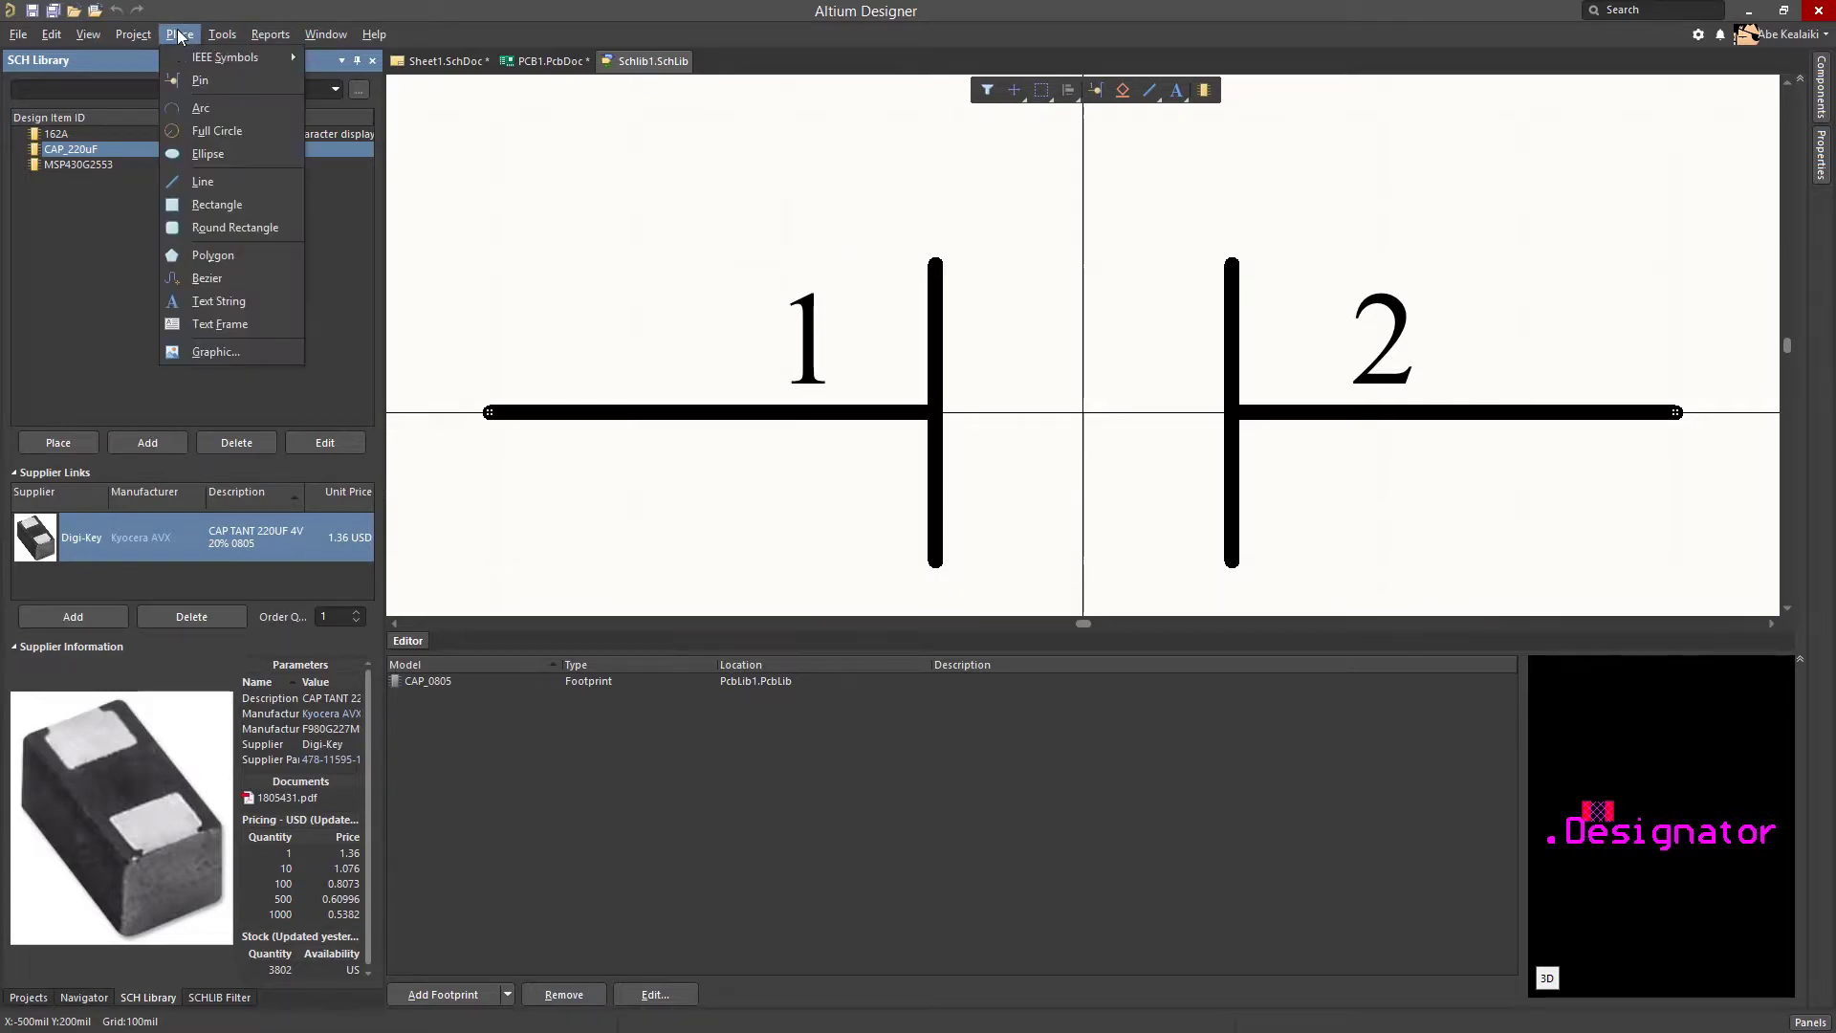
click(220, 303)
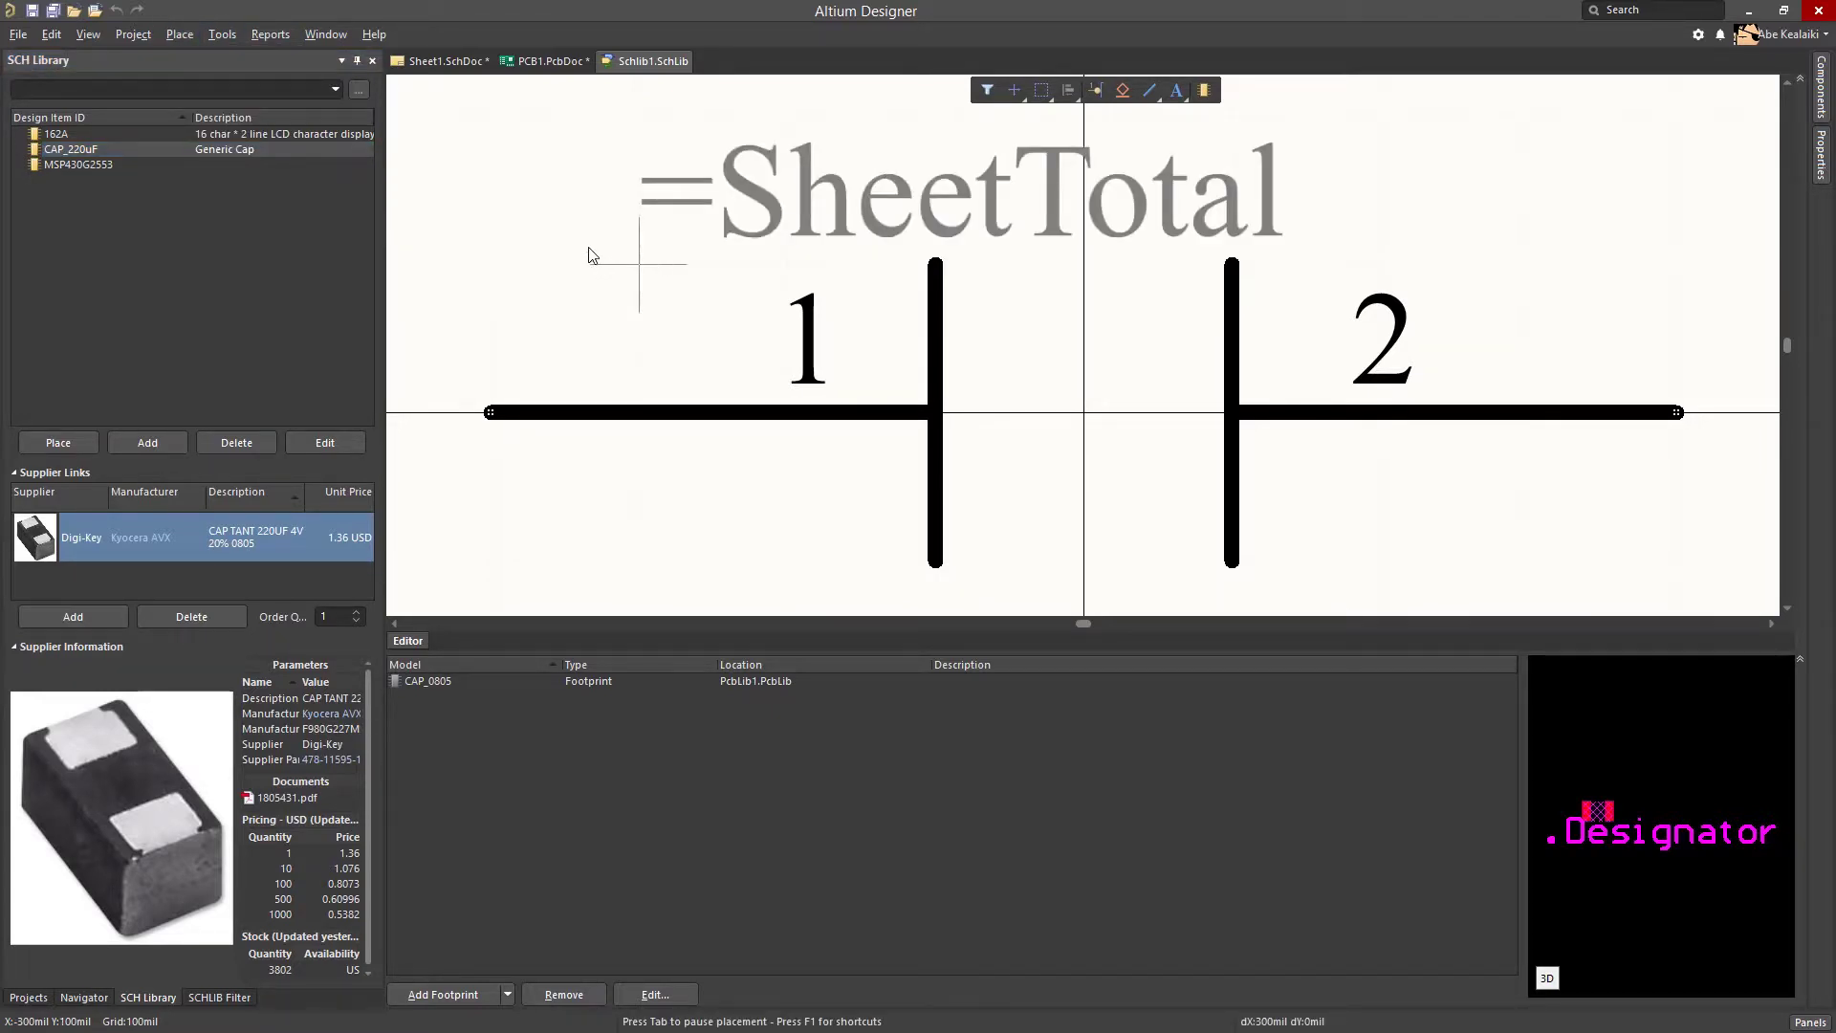
key(Tab)
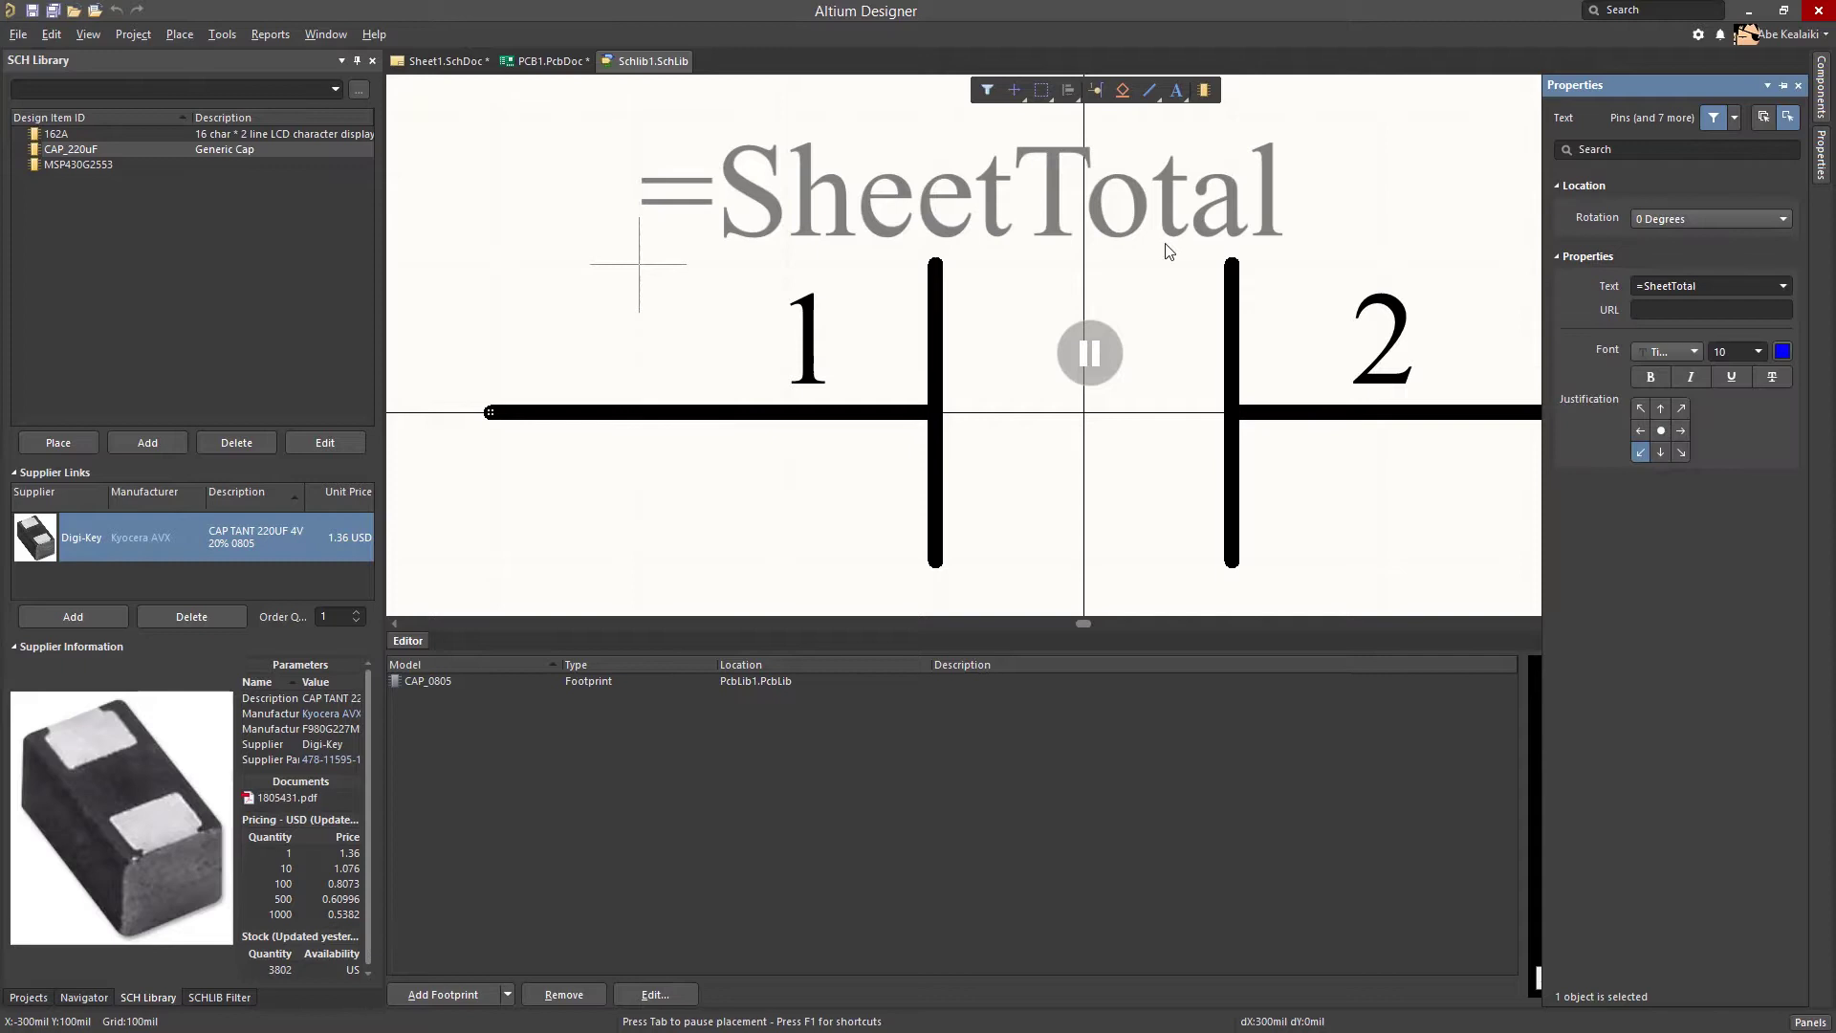
click(1711, 282)
text(String)
key(Return)
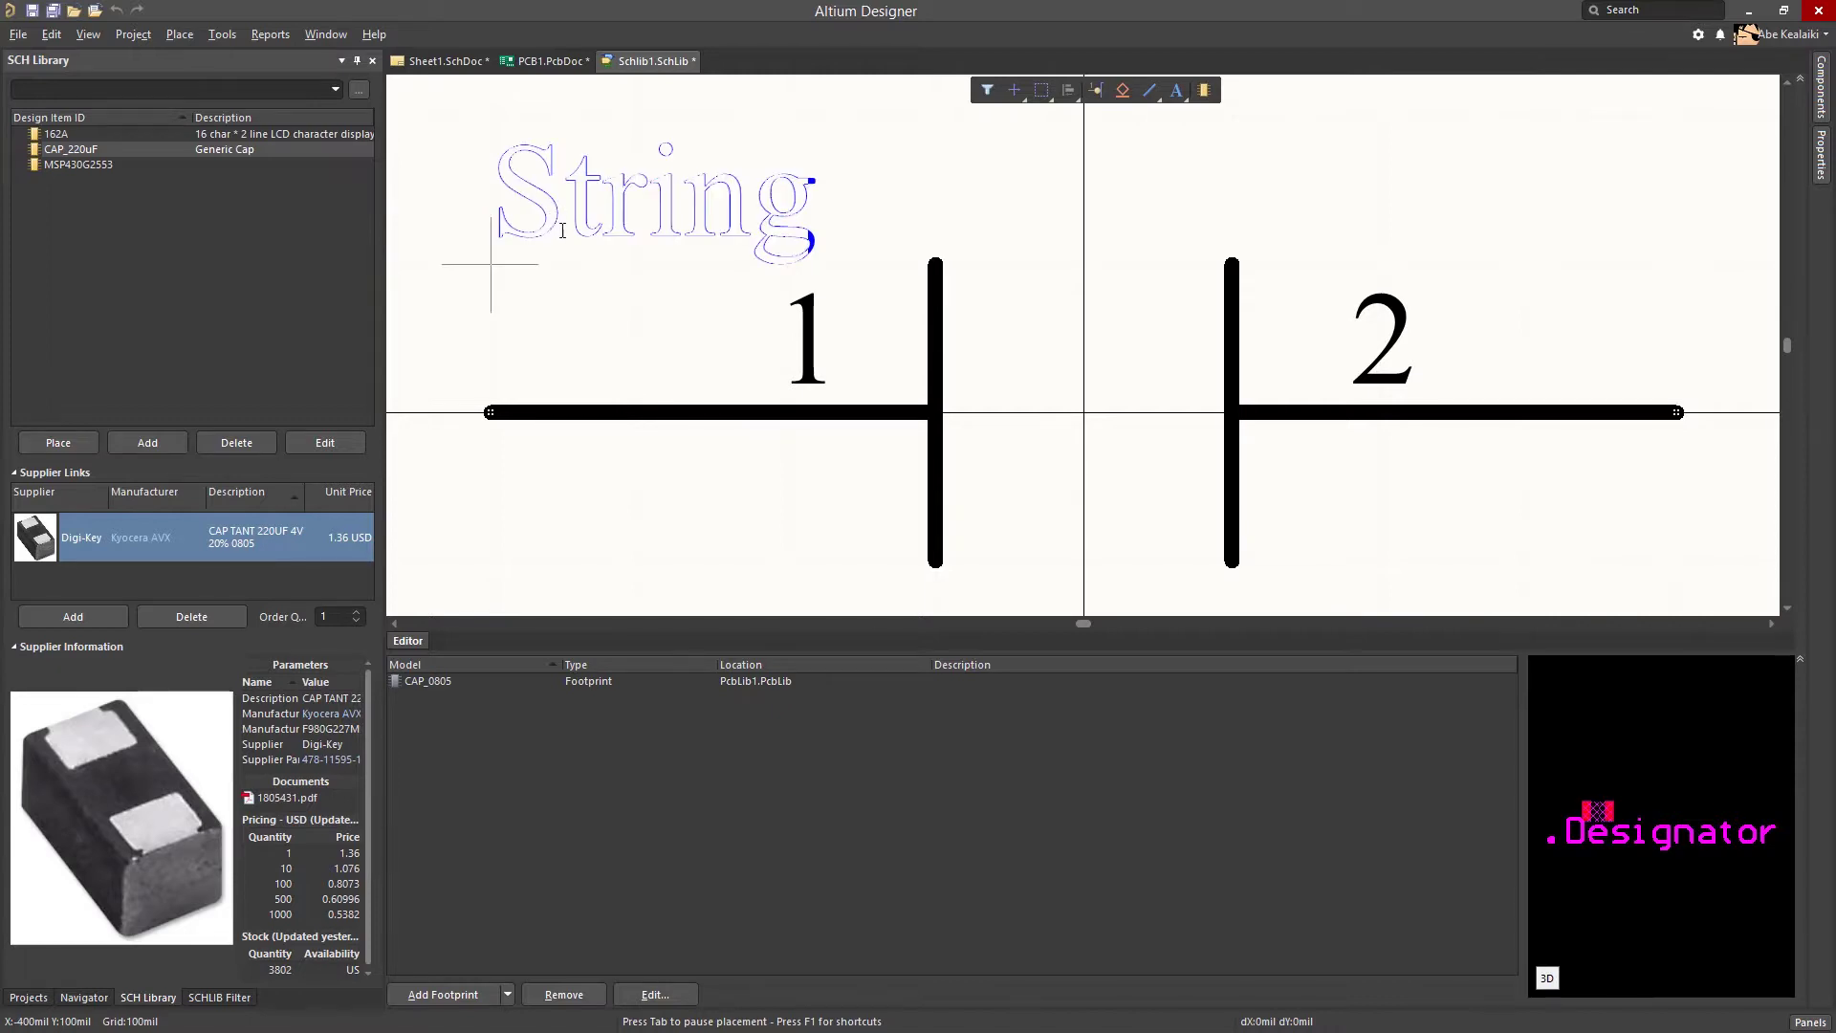
click(491, 264)
Save Schlib1.SchLib and close it
right_click(644, 65)
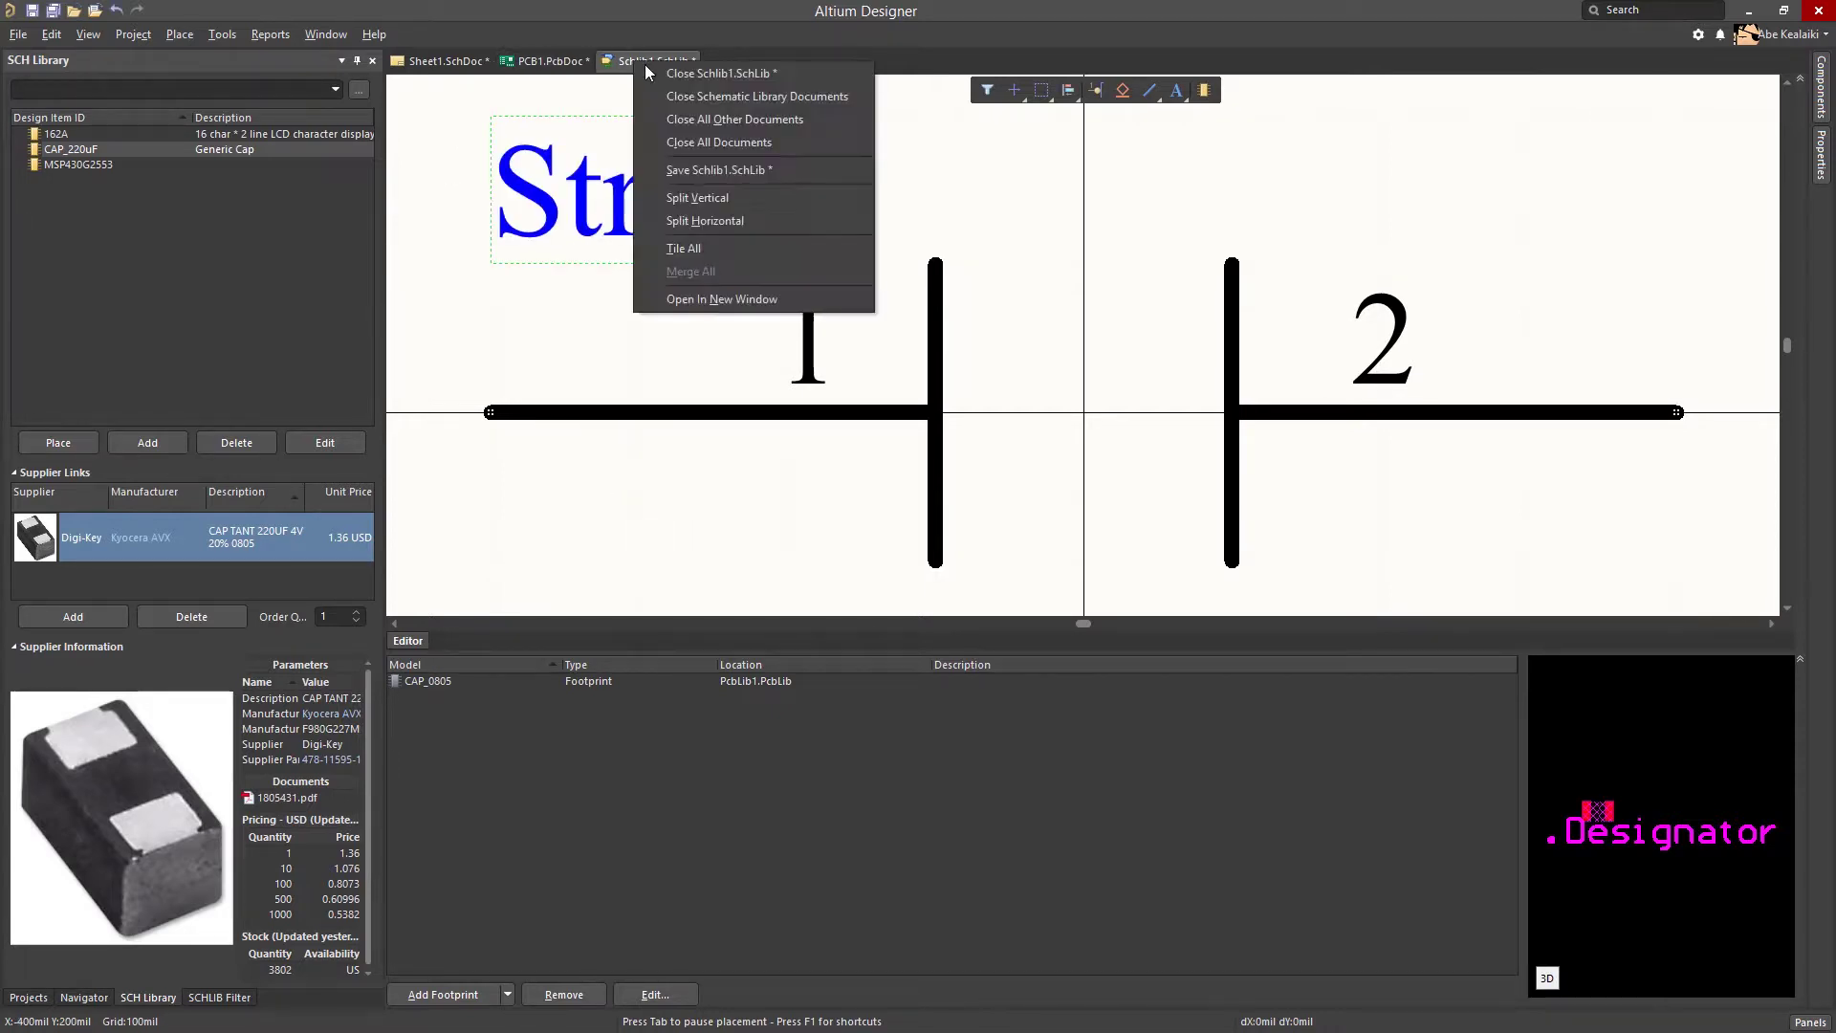
click(696, 169)
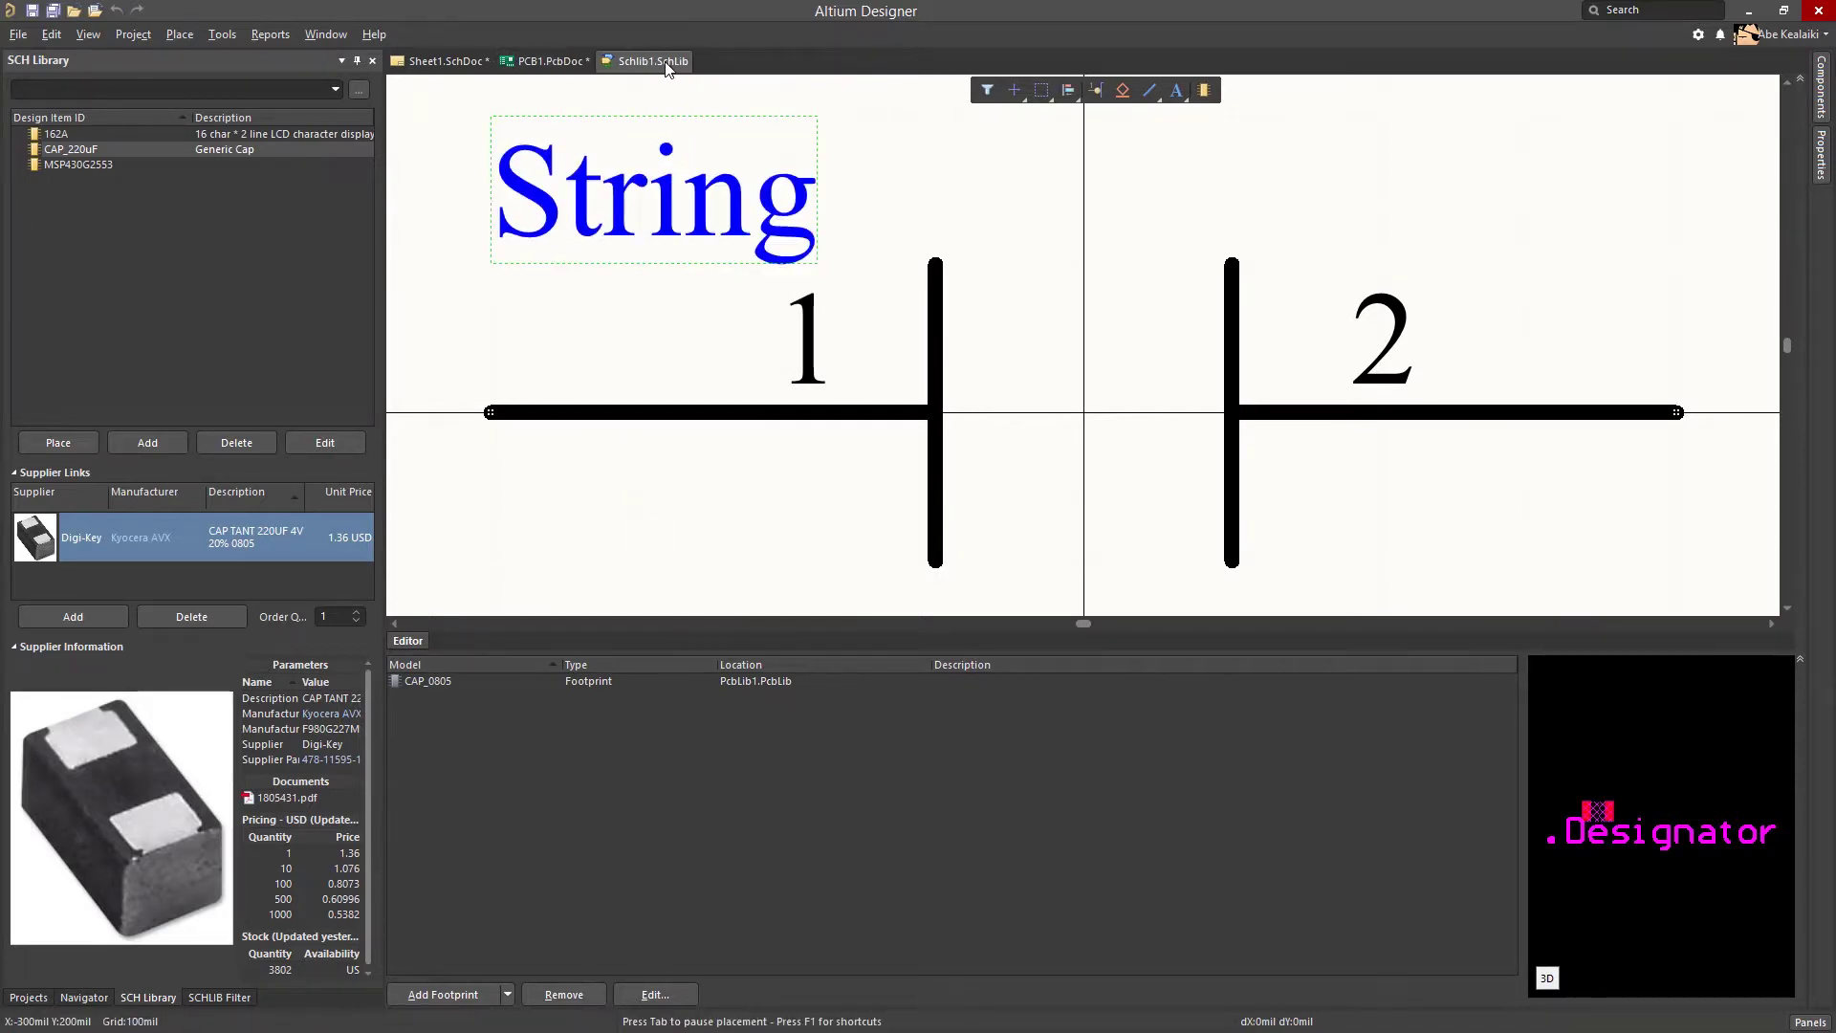
right_click(667, 68)
click(685, 75)
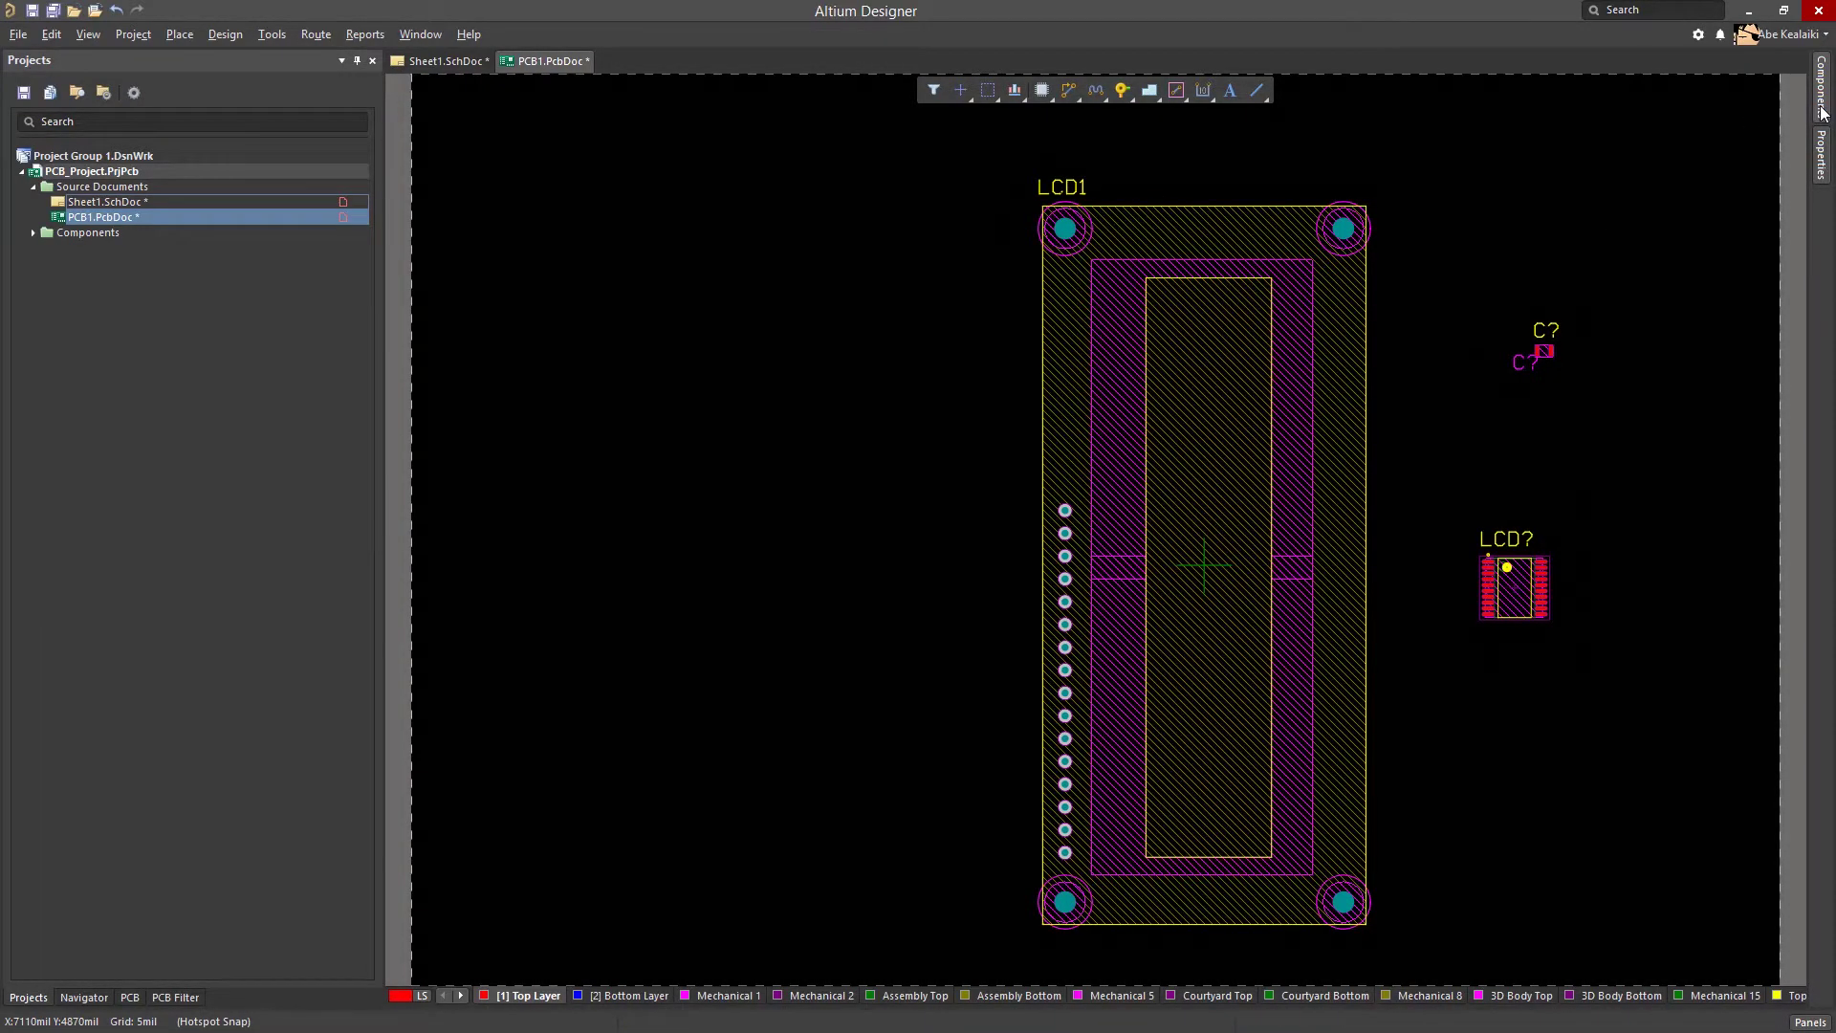
click(1822, 112)
click(1735, 117)
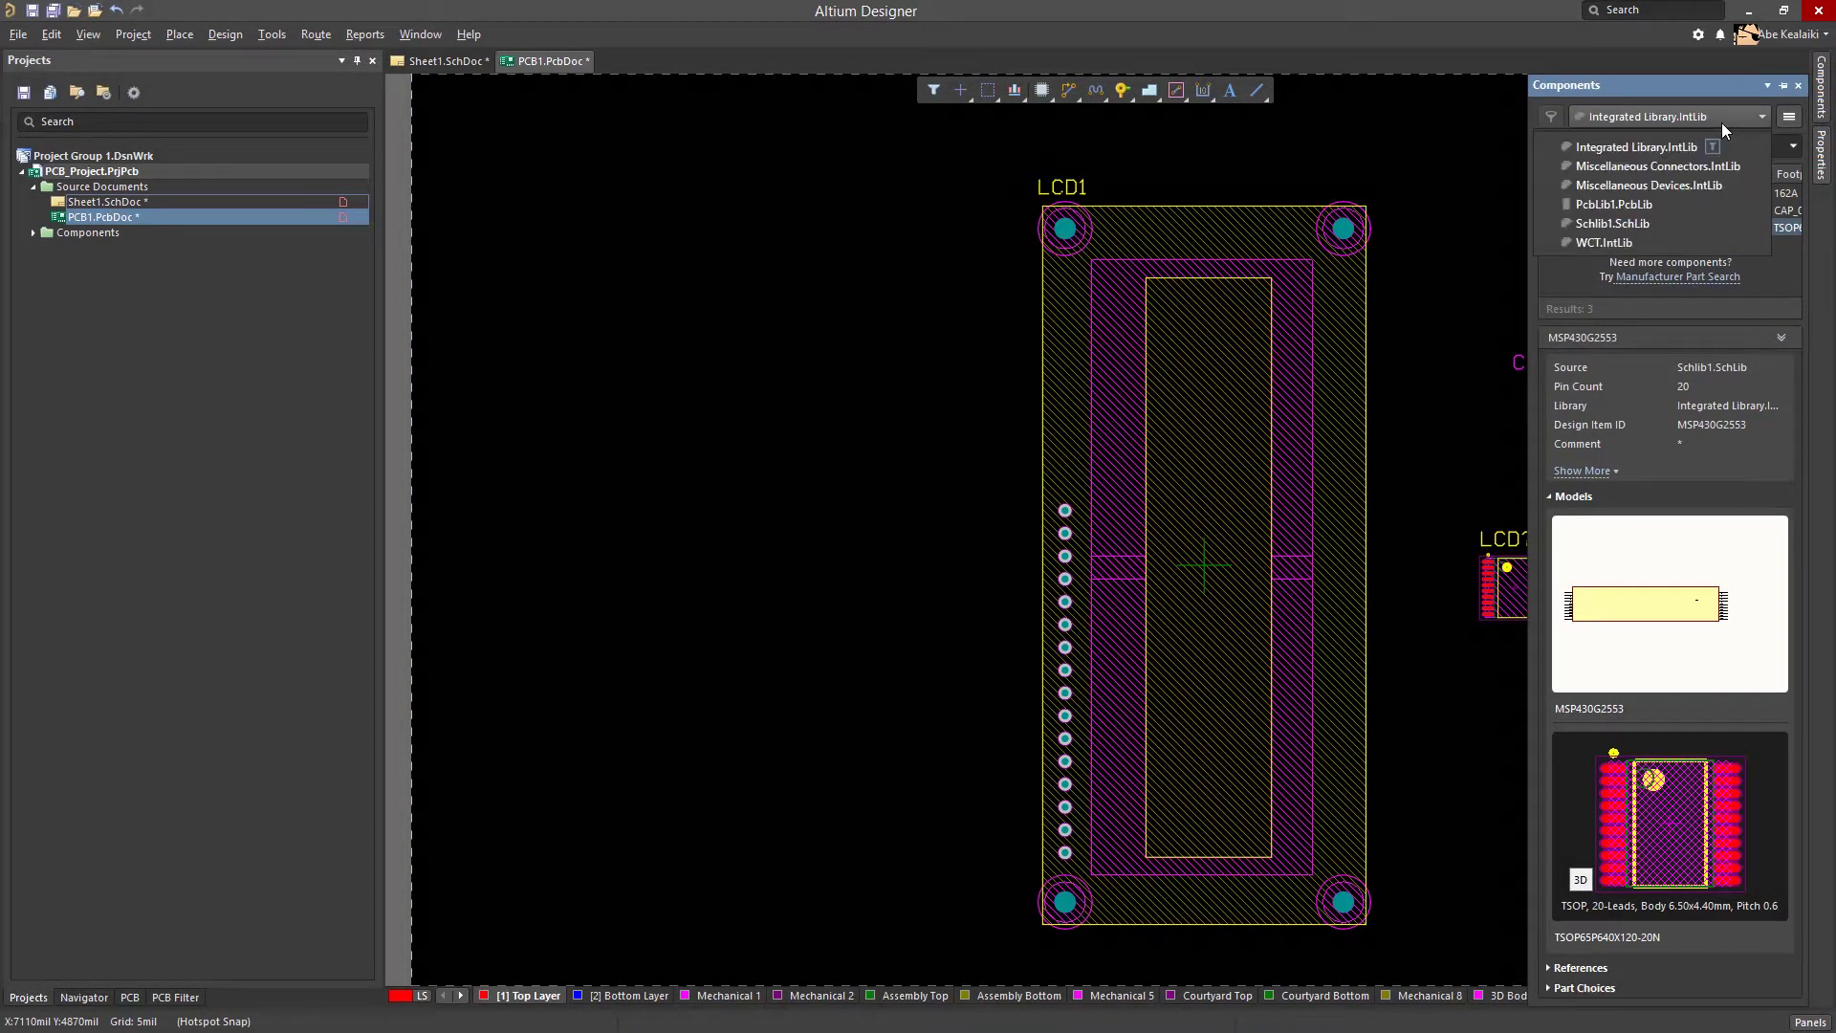
click(1626, 222)
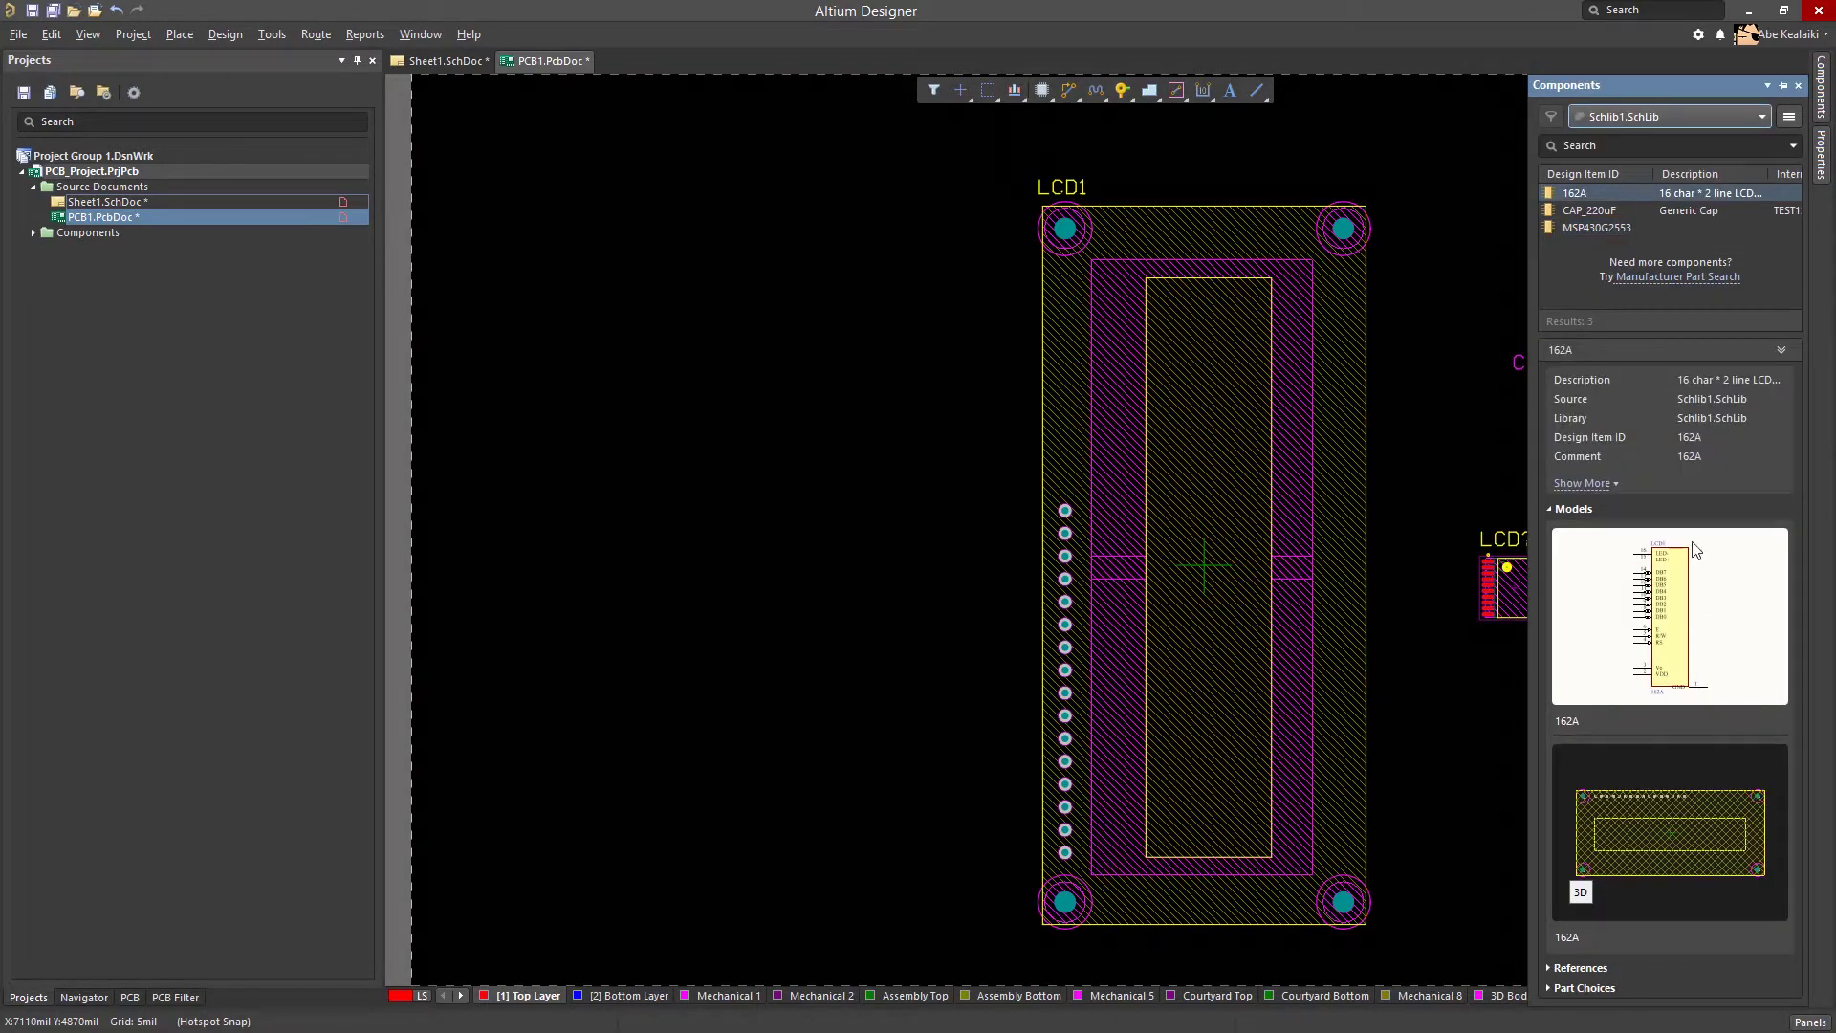
click(1631, 210)
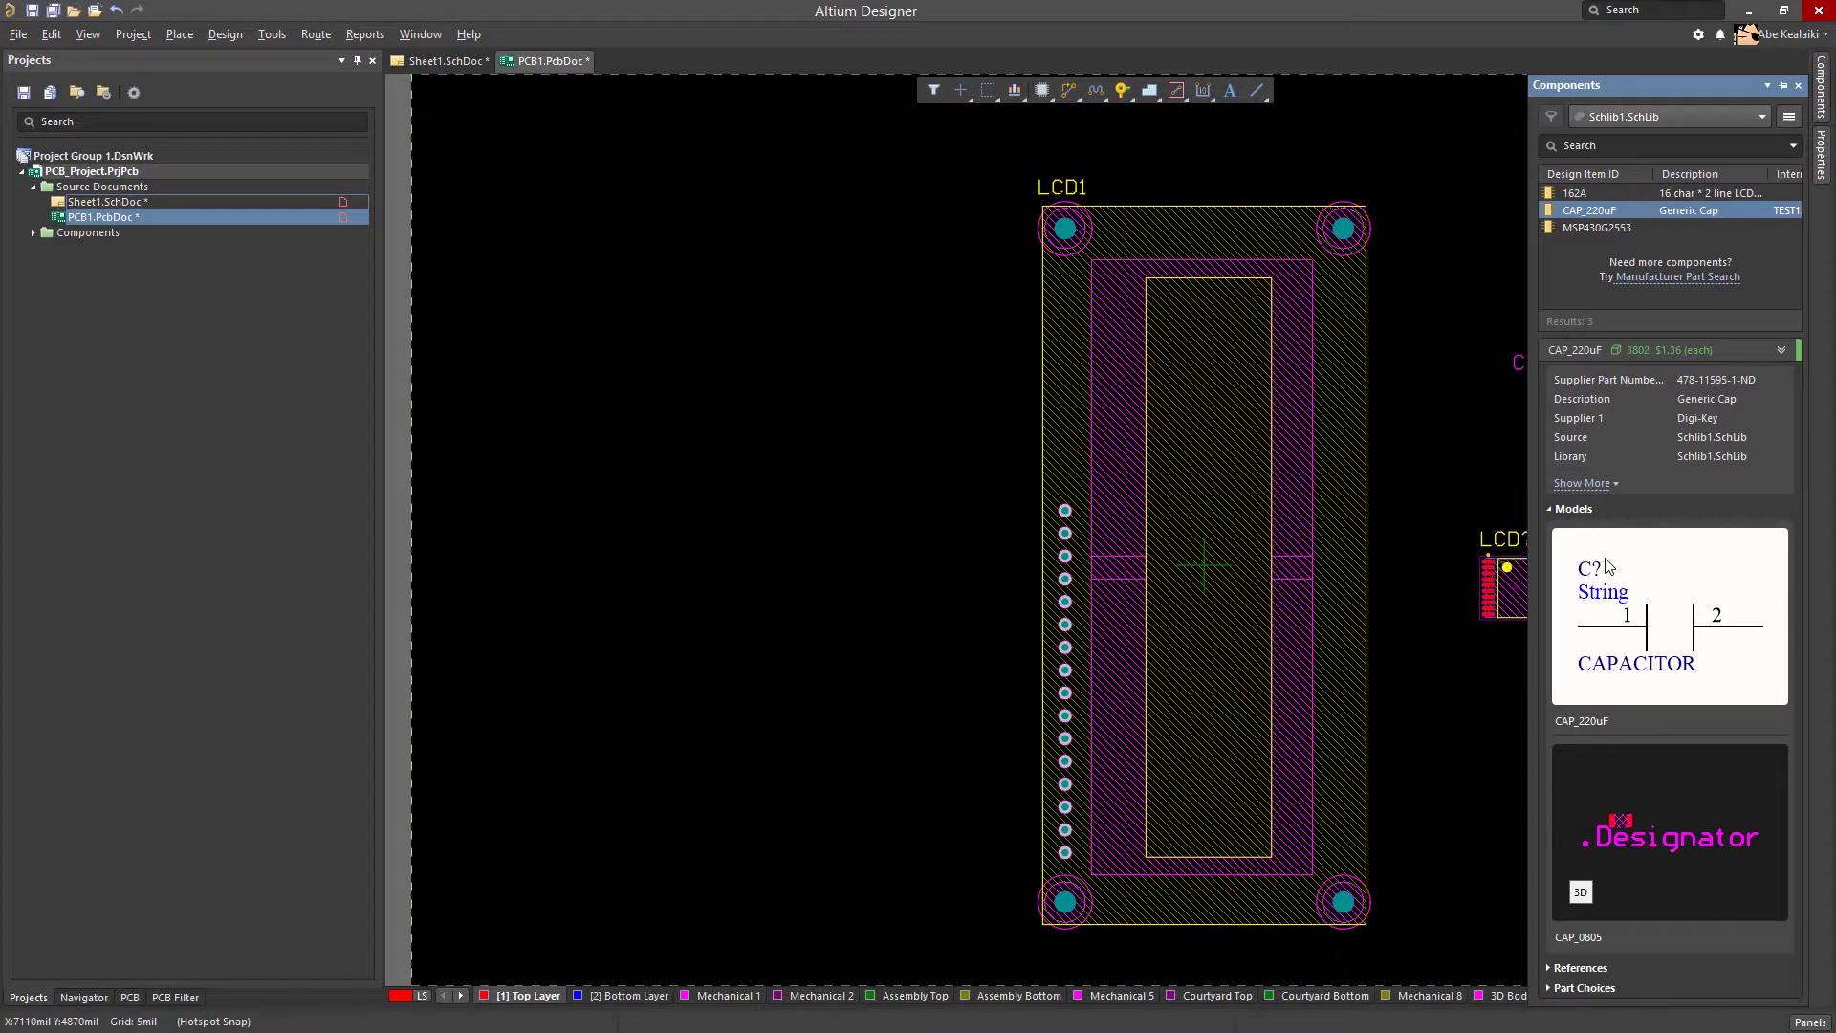
click(1647, 114)
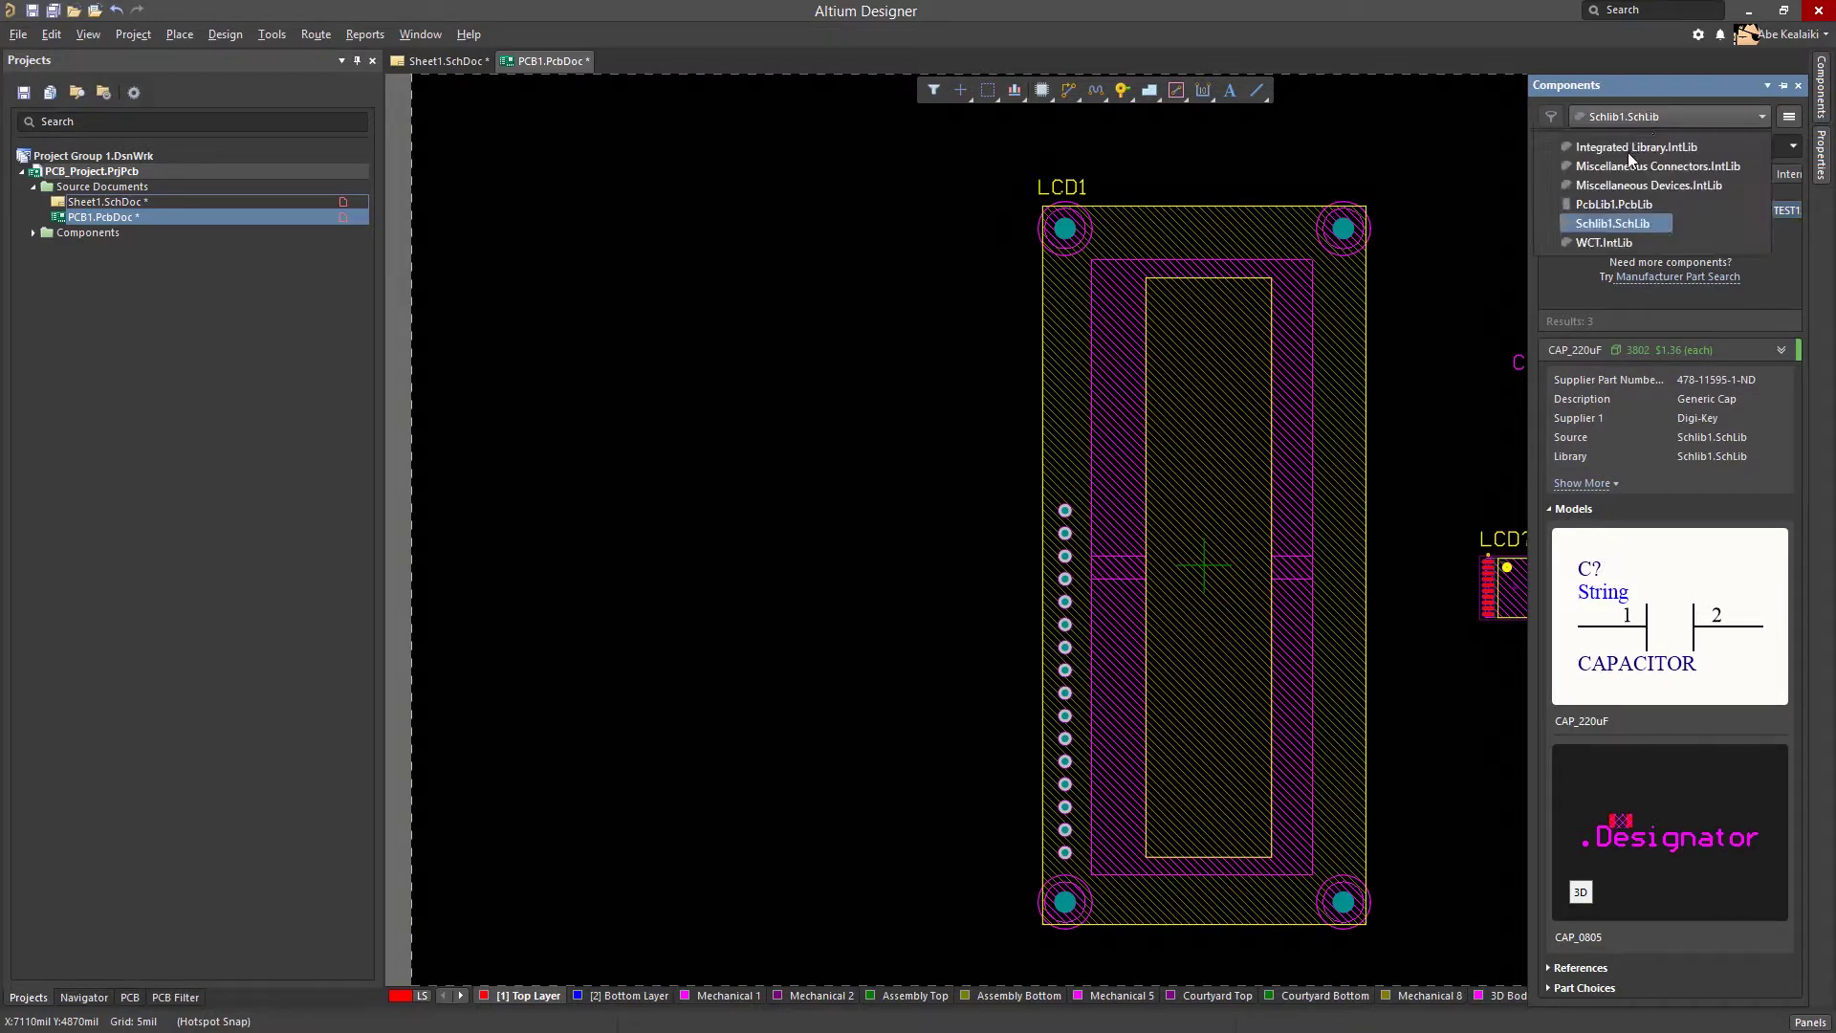
click(1628, 152)
click(1624, 228)
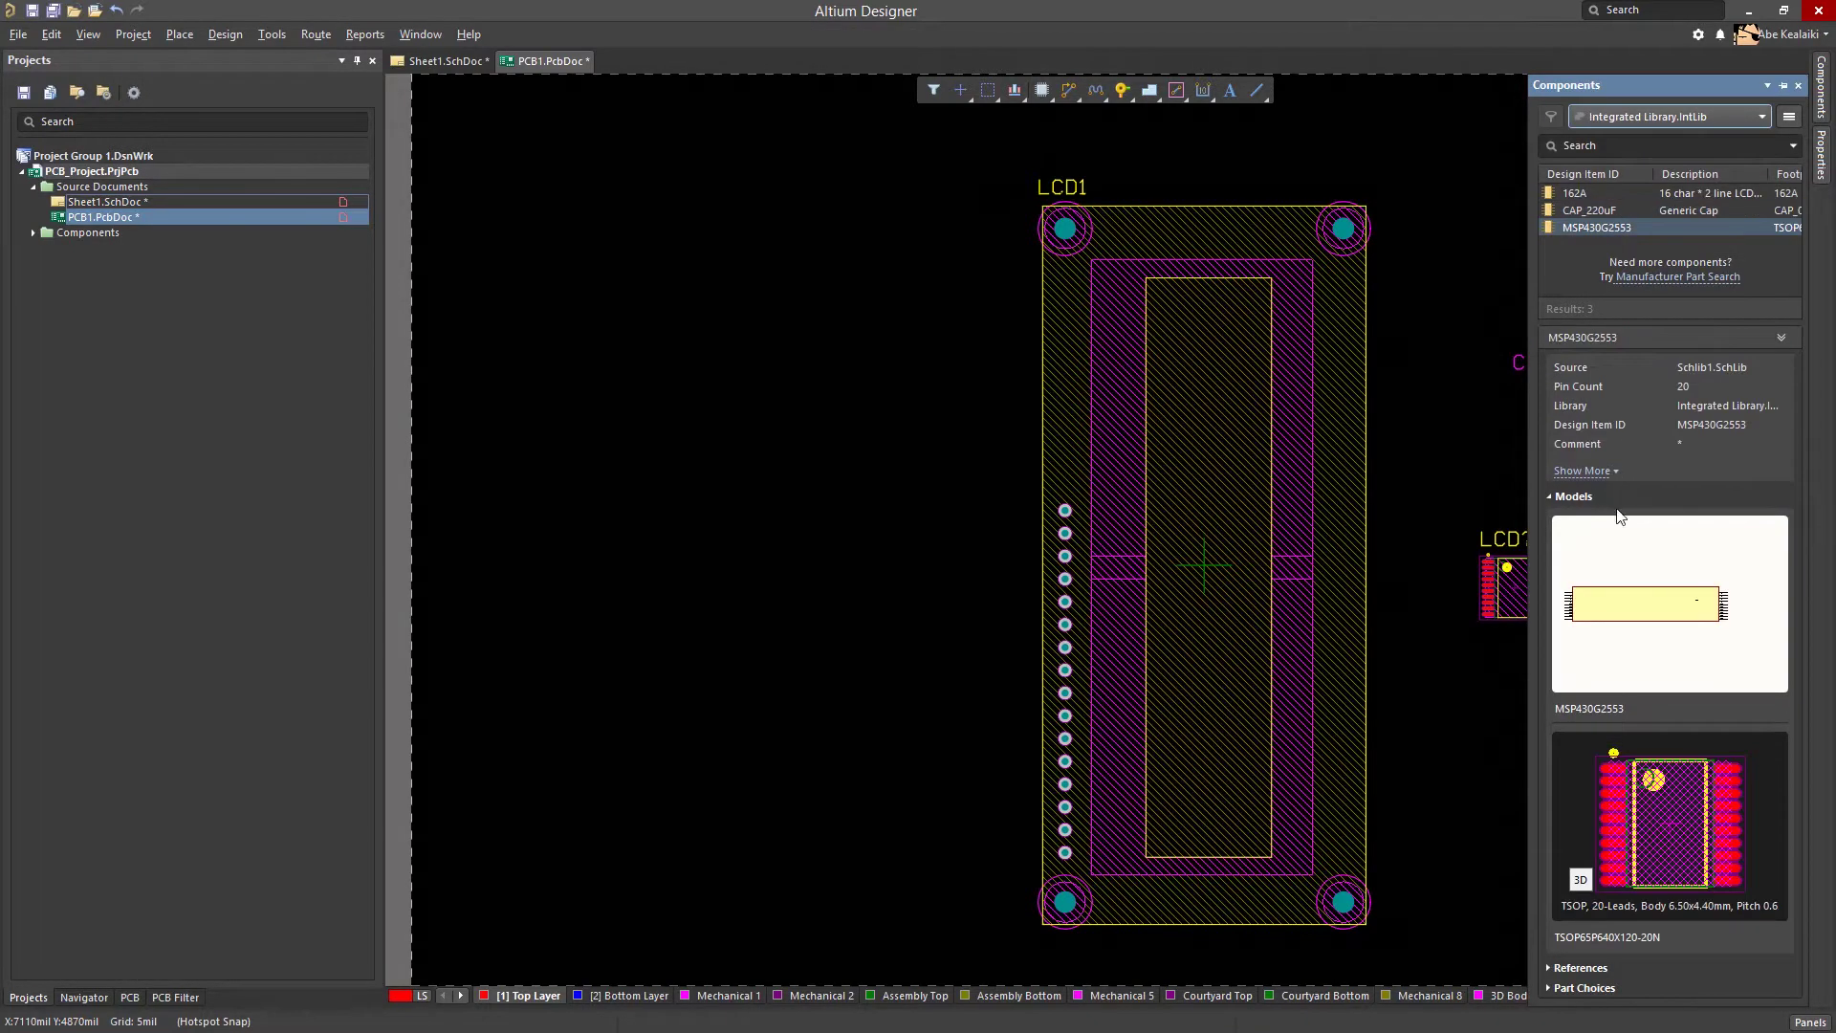
click(1576, 211)
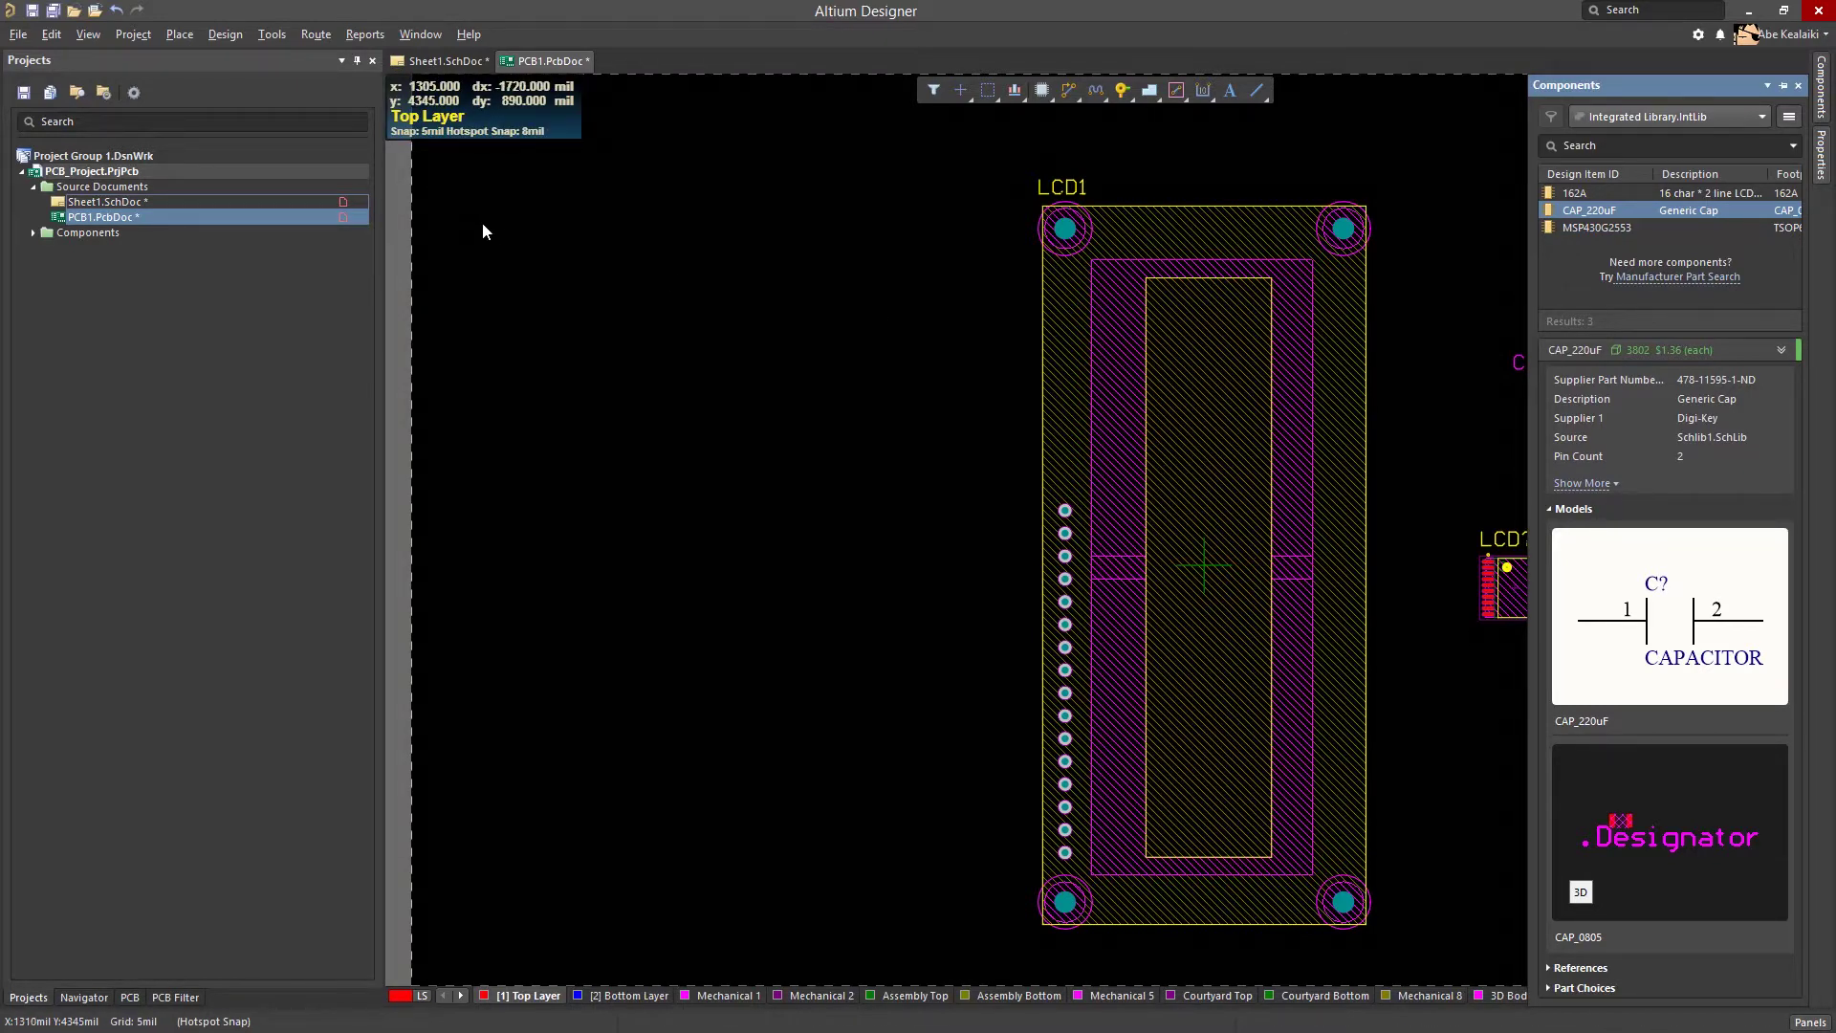
click(687, 250)
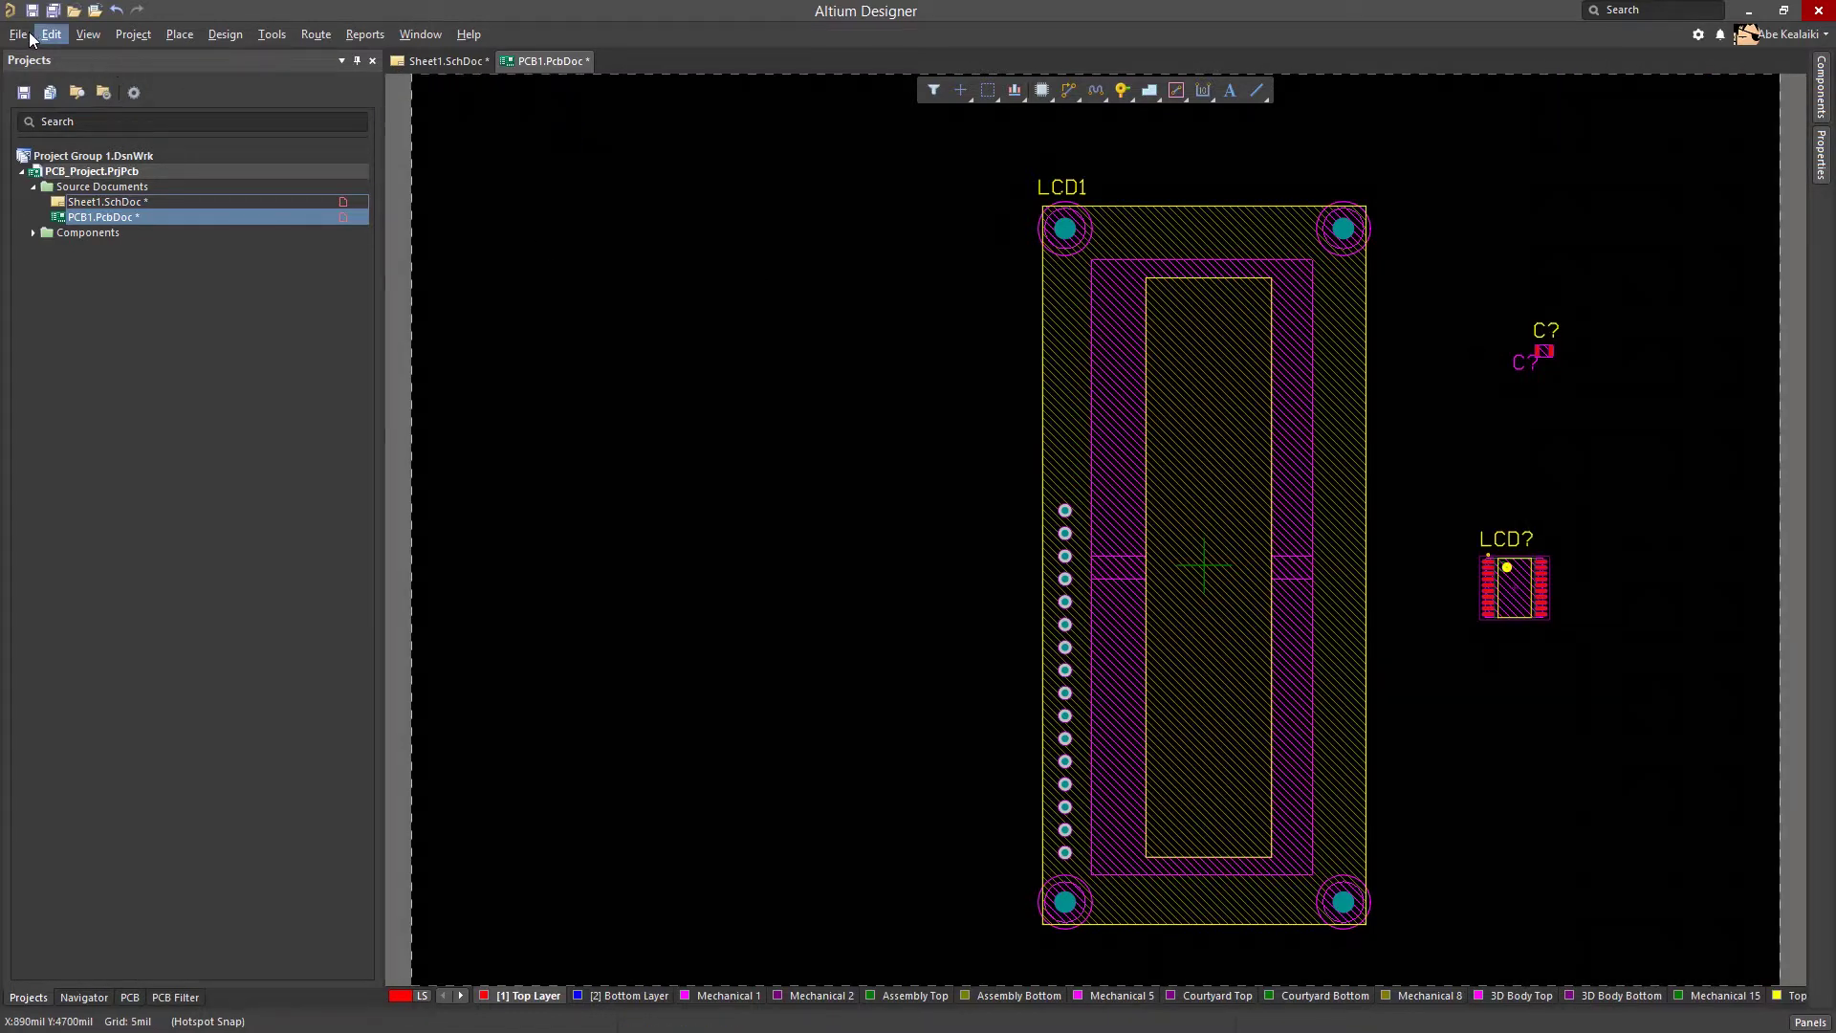
Open PcbLib1.PcbLib and display the CAP_0805 footprint
click(21, 35)
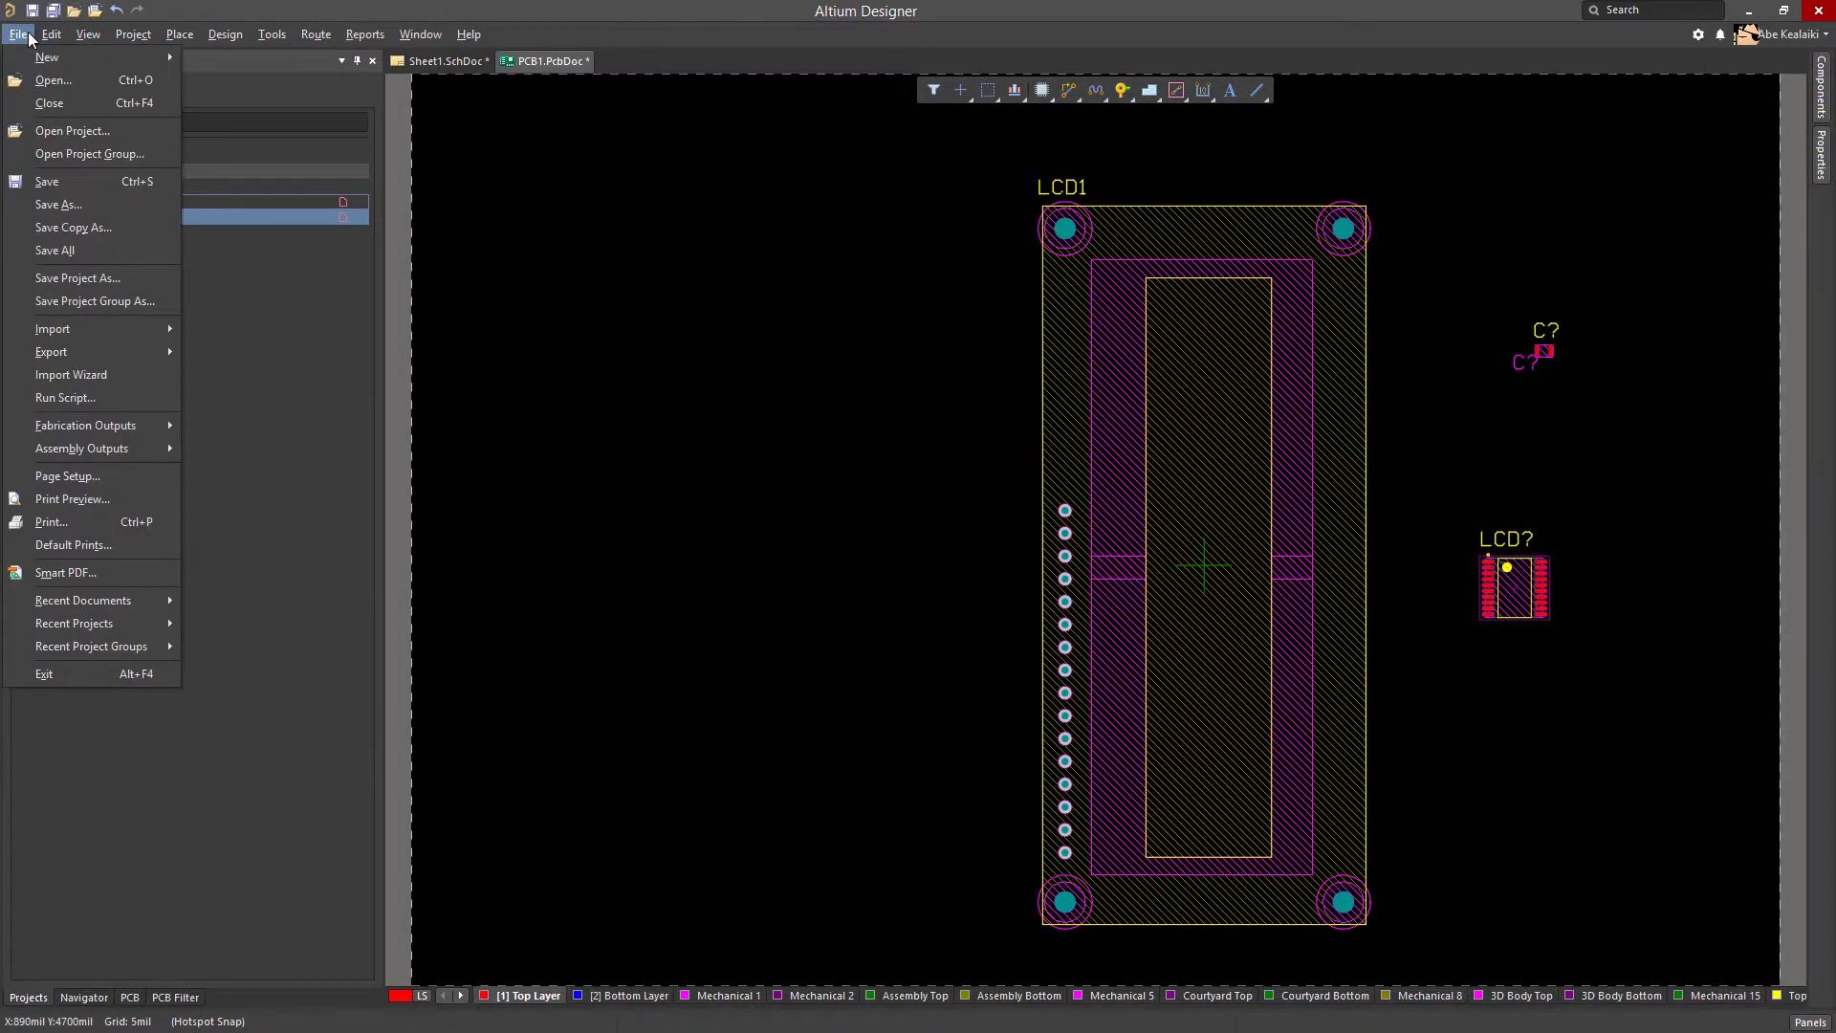
click(49, 81)
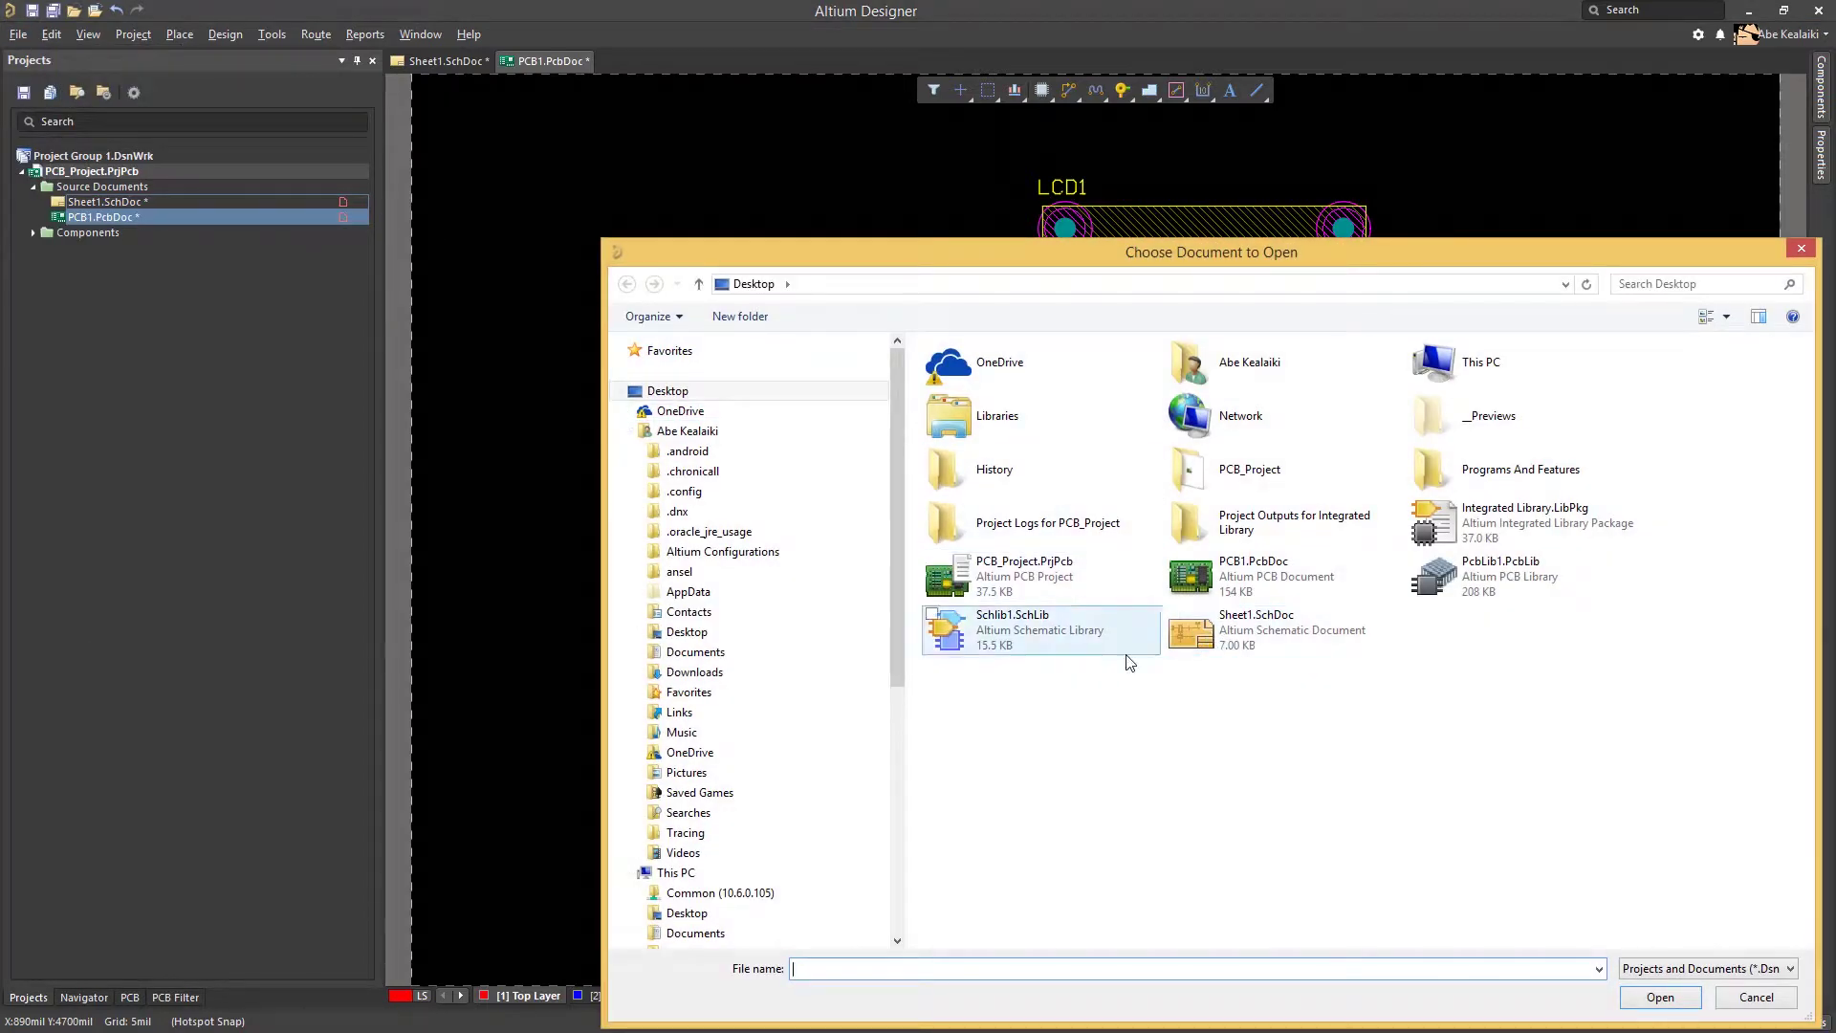
click(1528, 571)
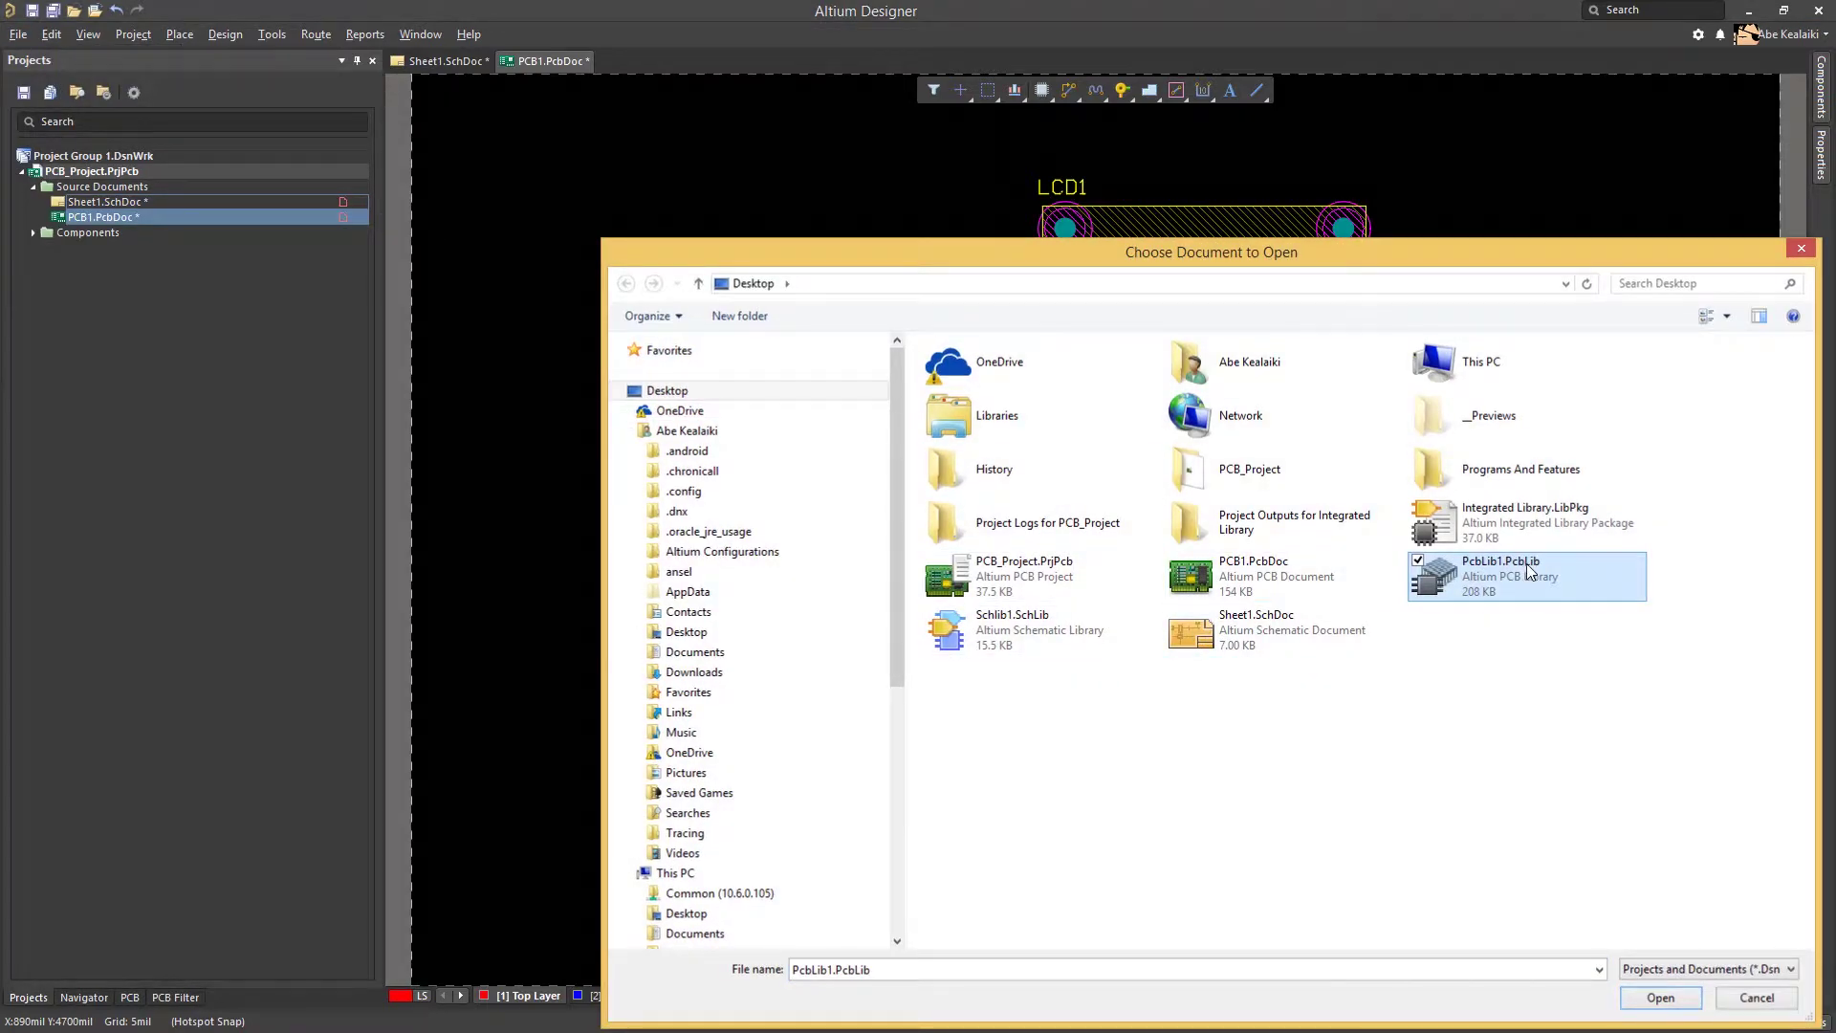
double_click(1527, 571)
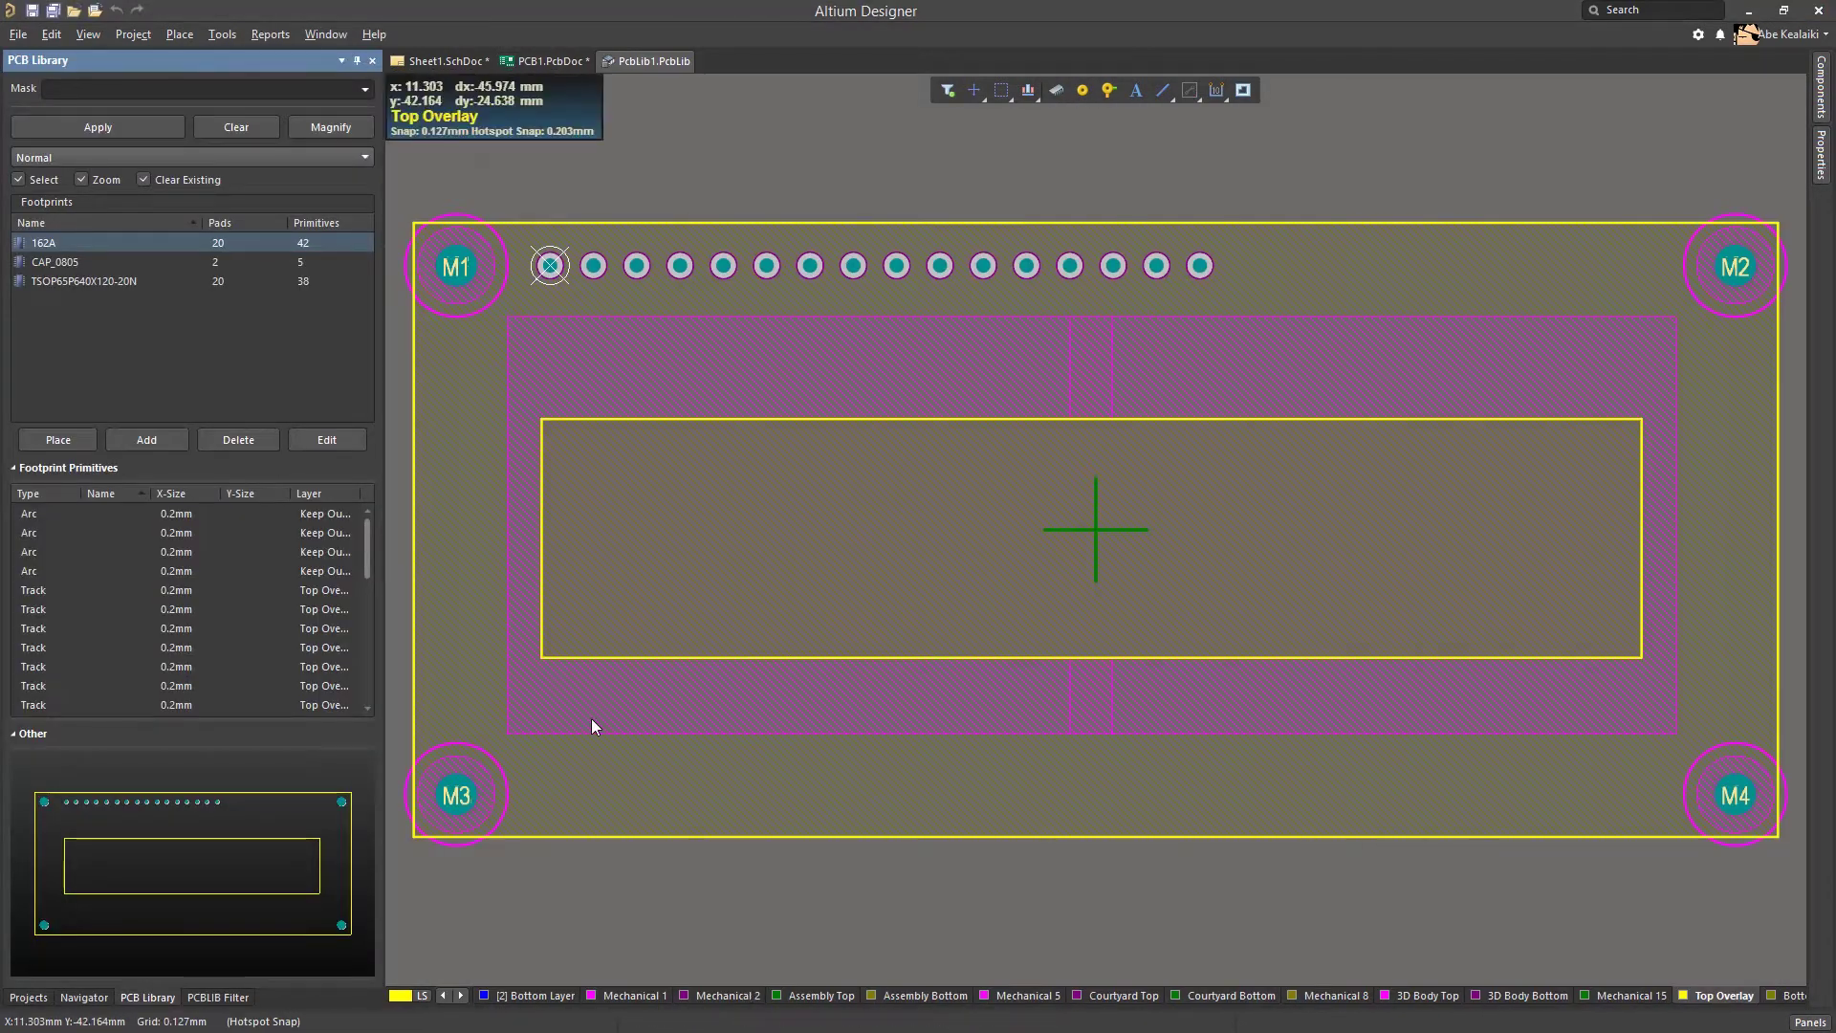
click(55, 263)
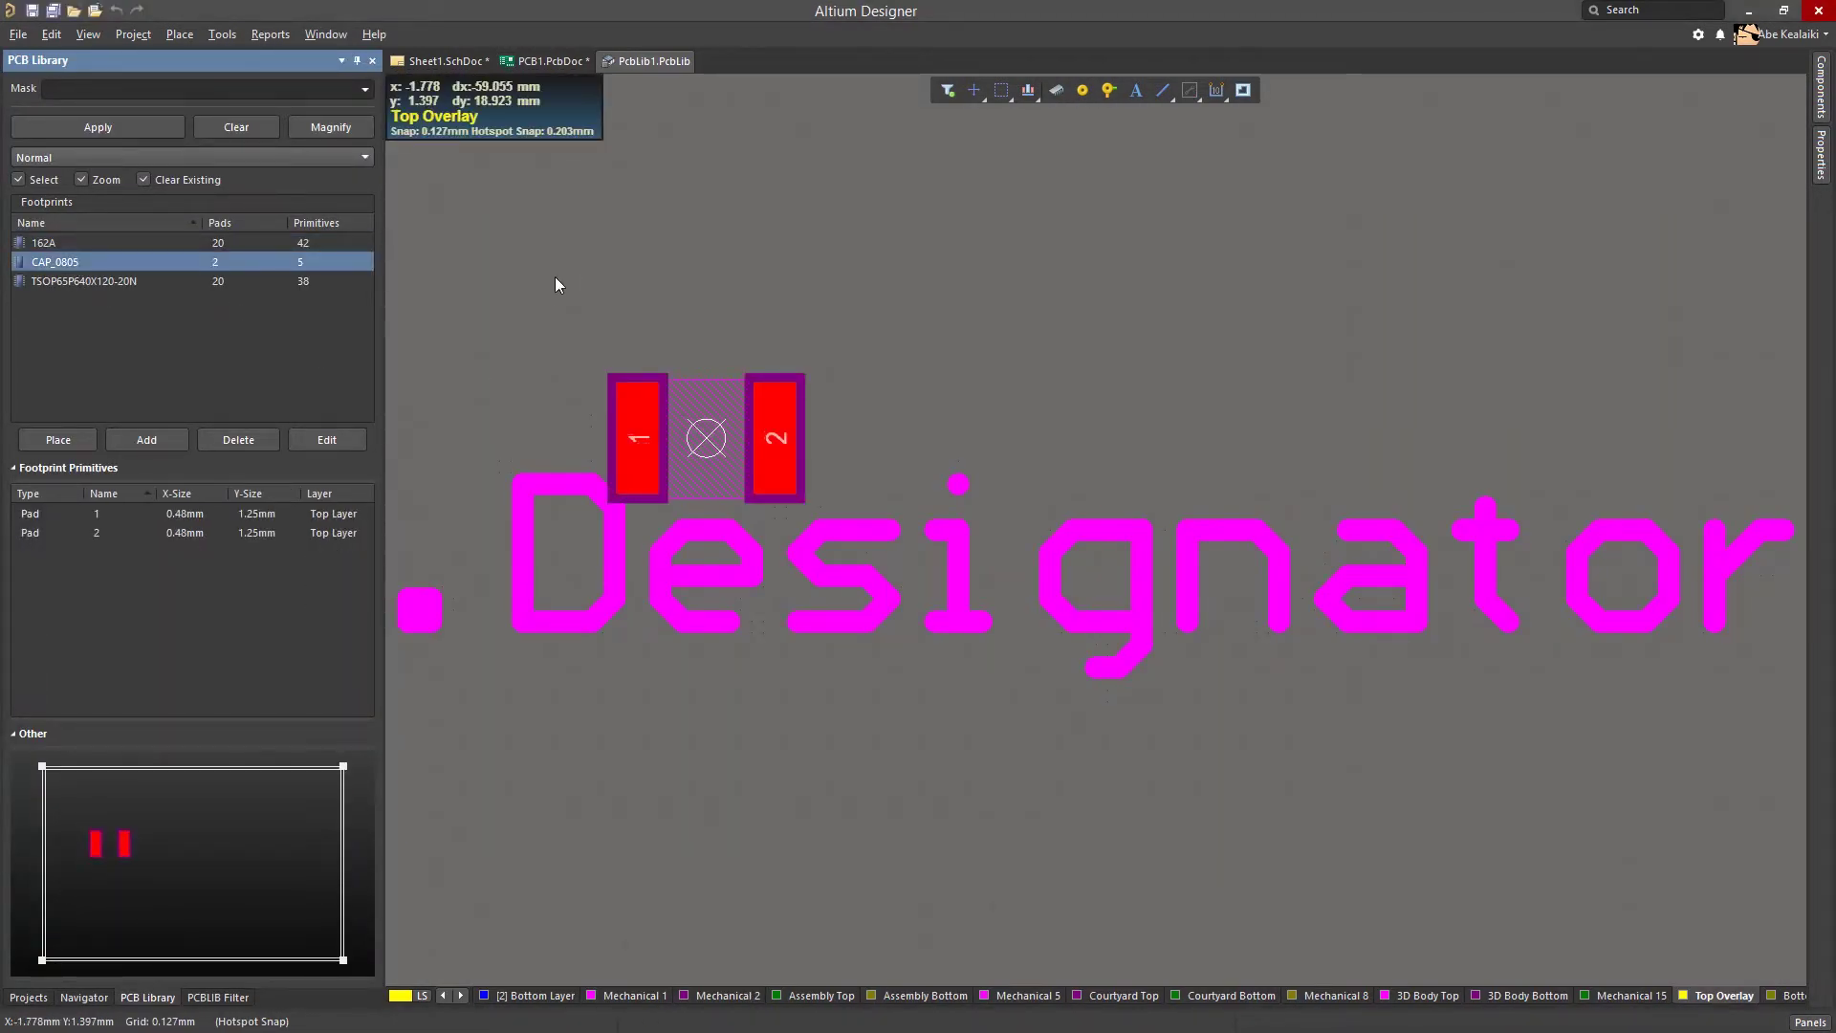
Place a 'Test' string on Top Overlay above the CAP_0805 pads
click(180, 35)
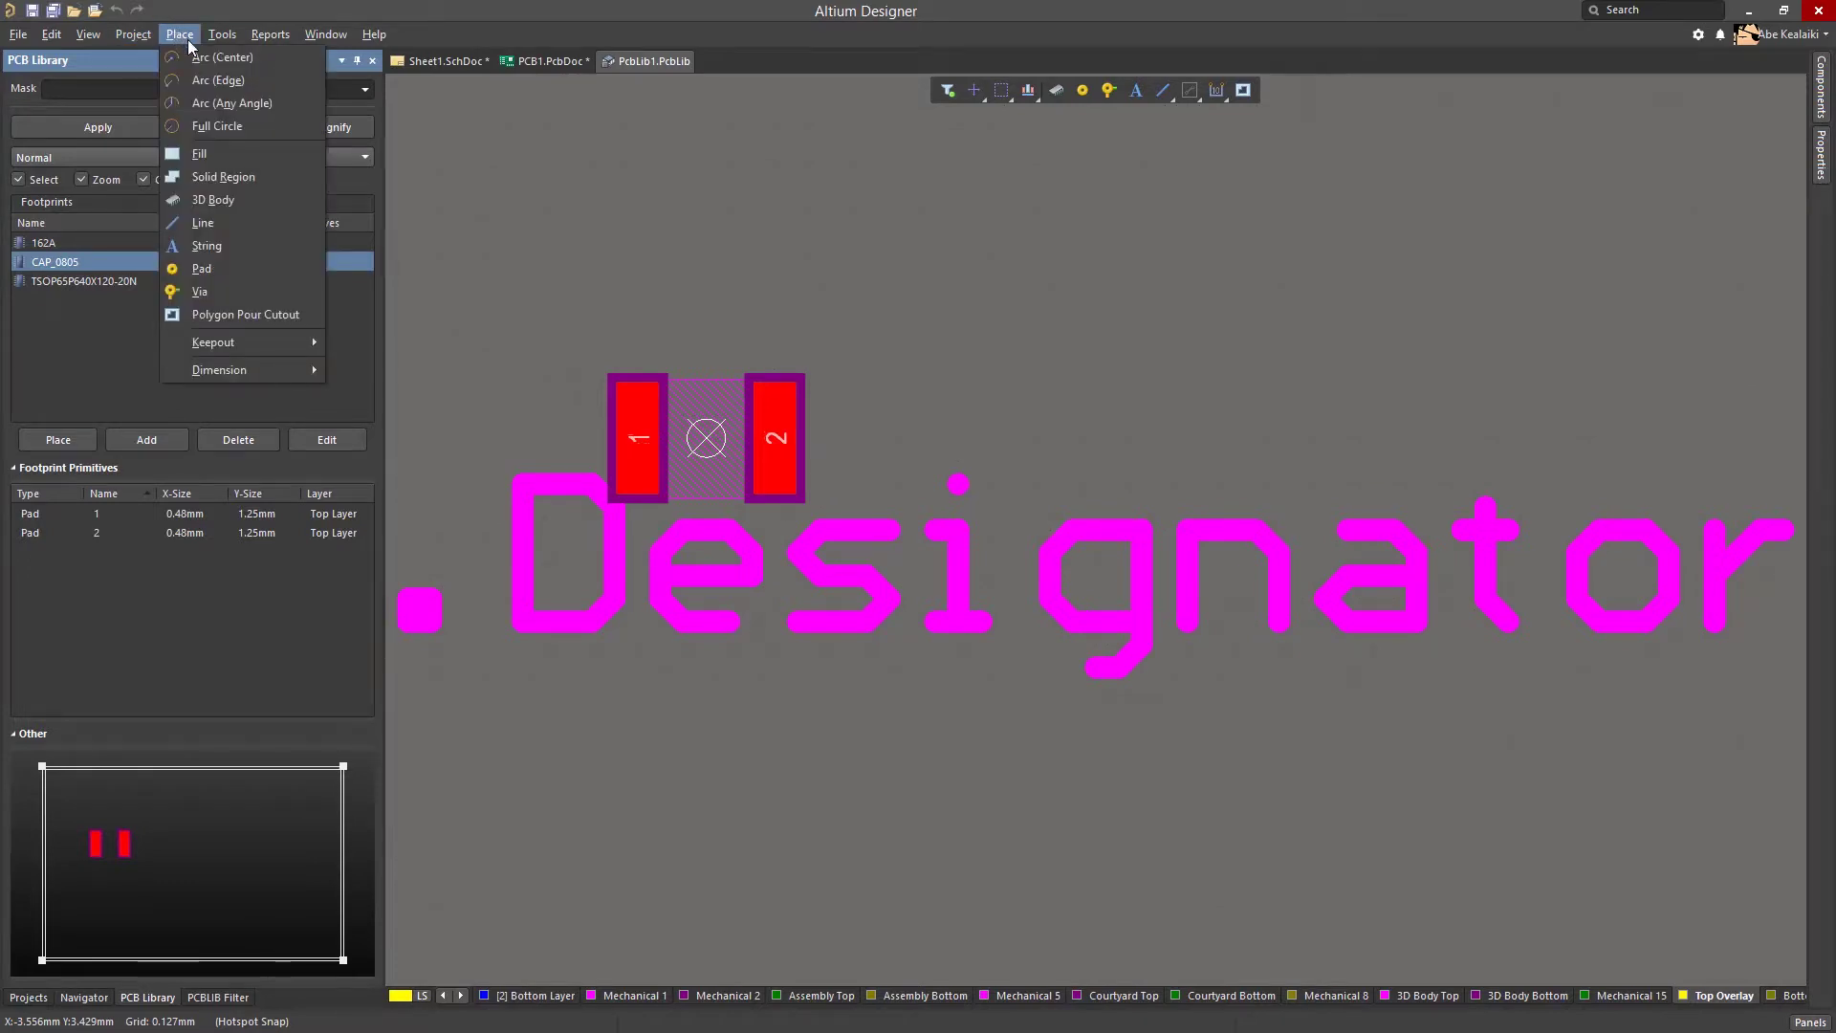
click(204, 245)
key(Tab)
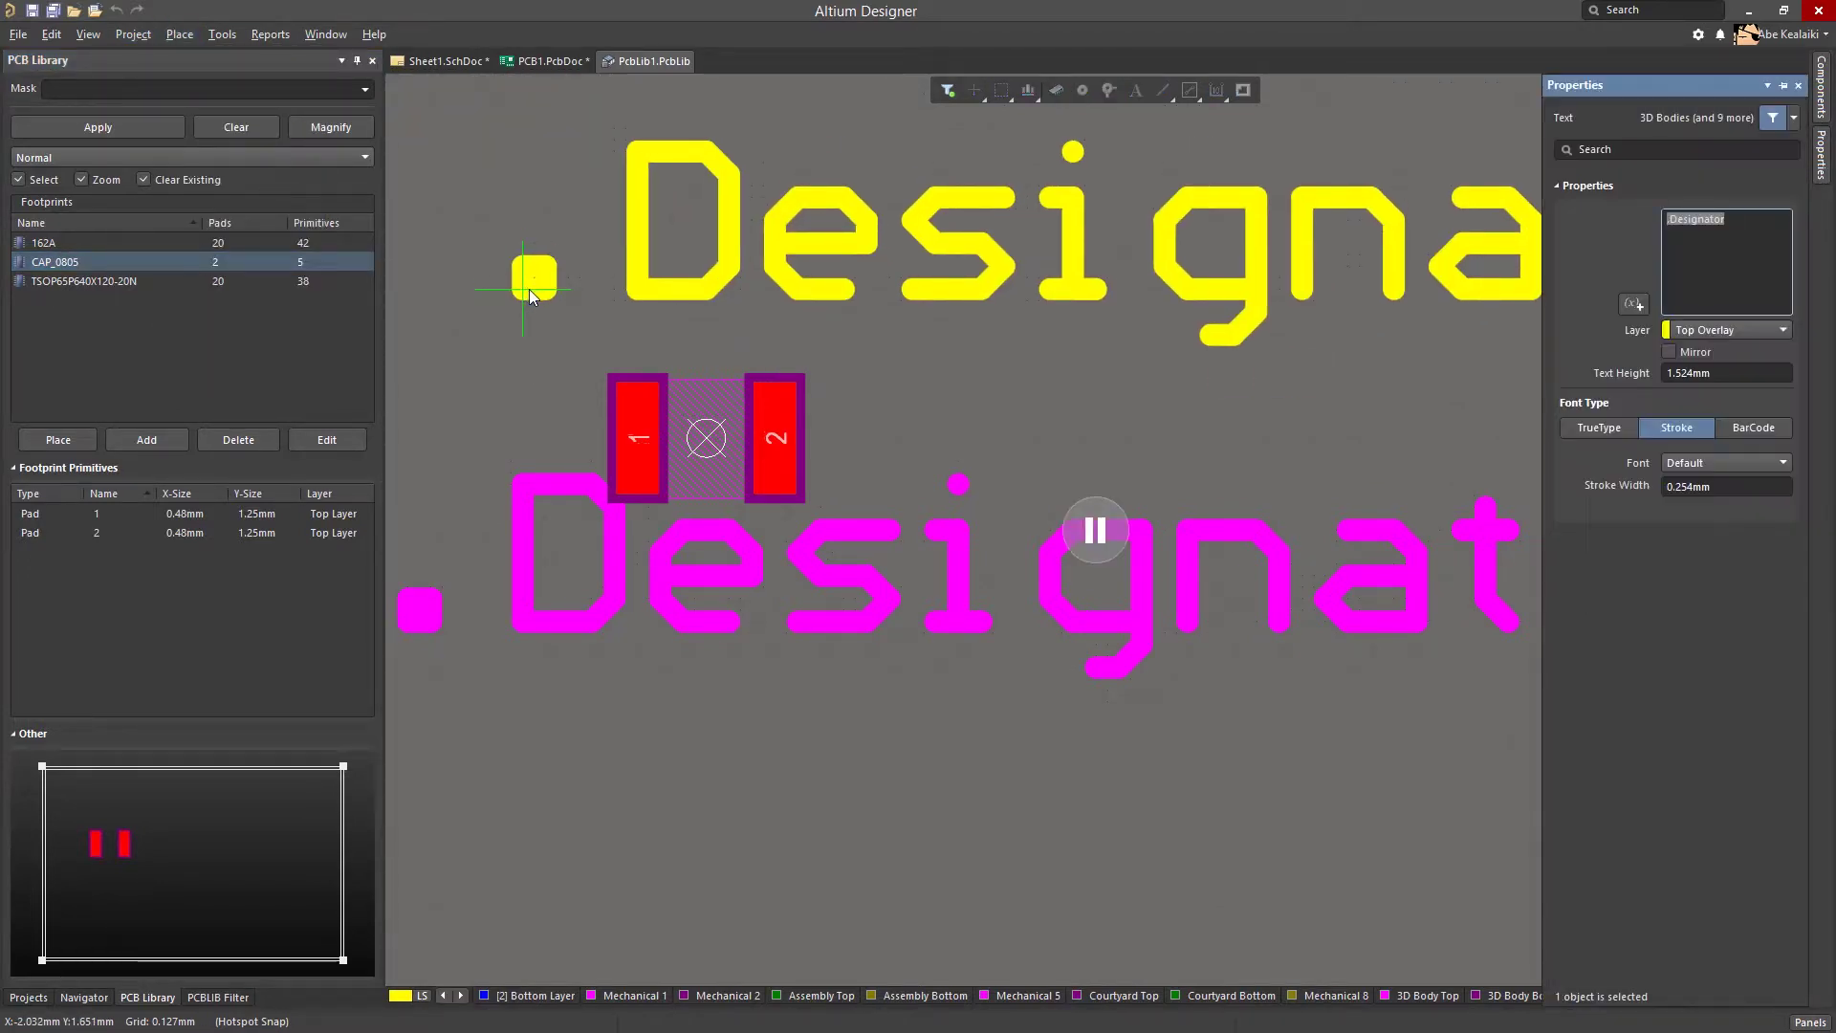
text(Test)
click(1726, 330)
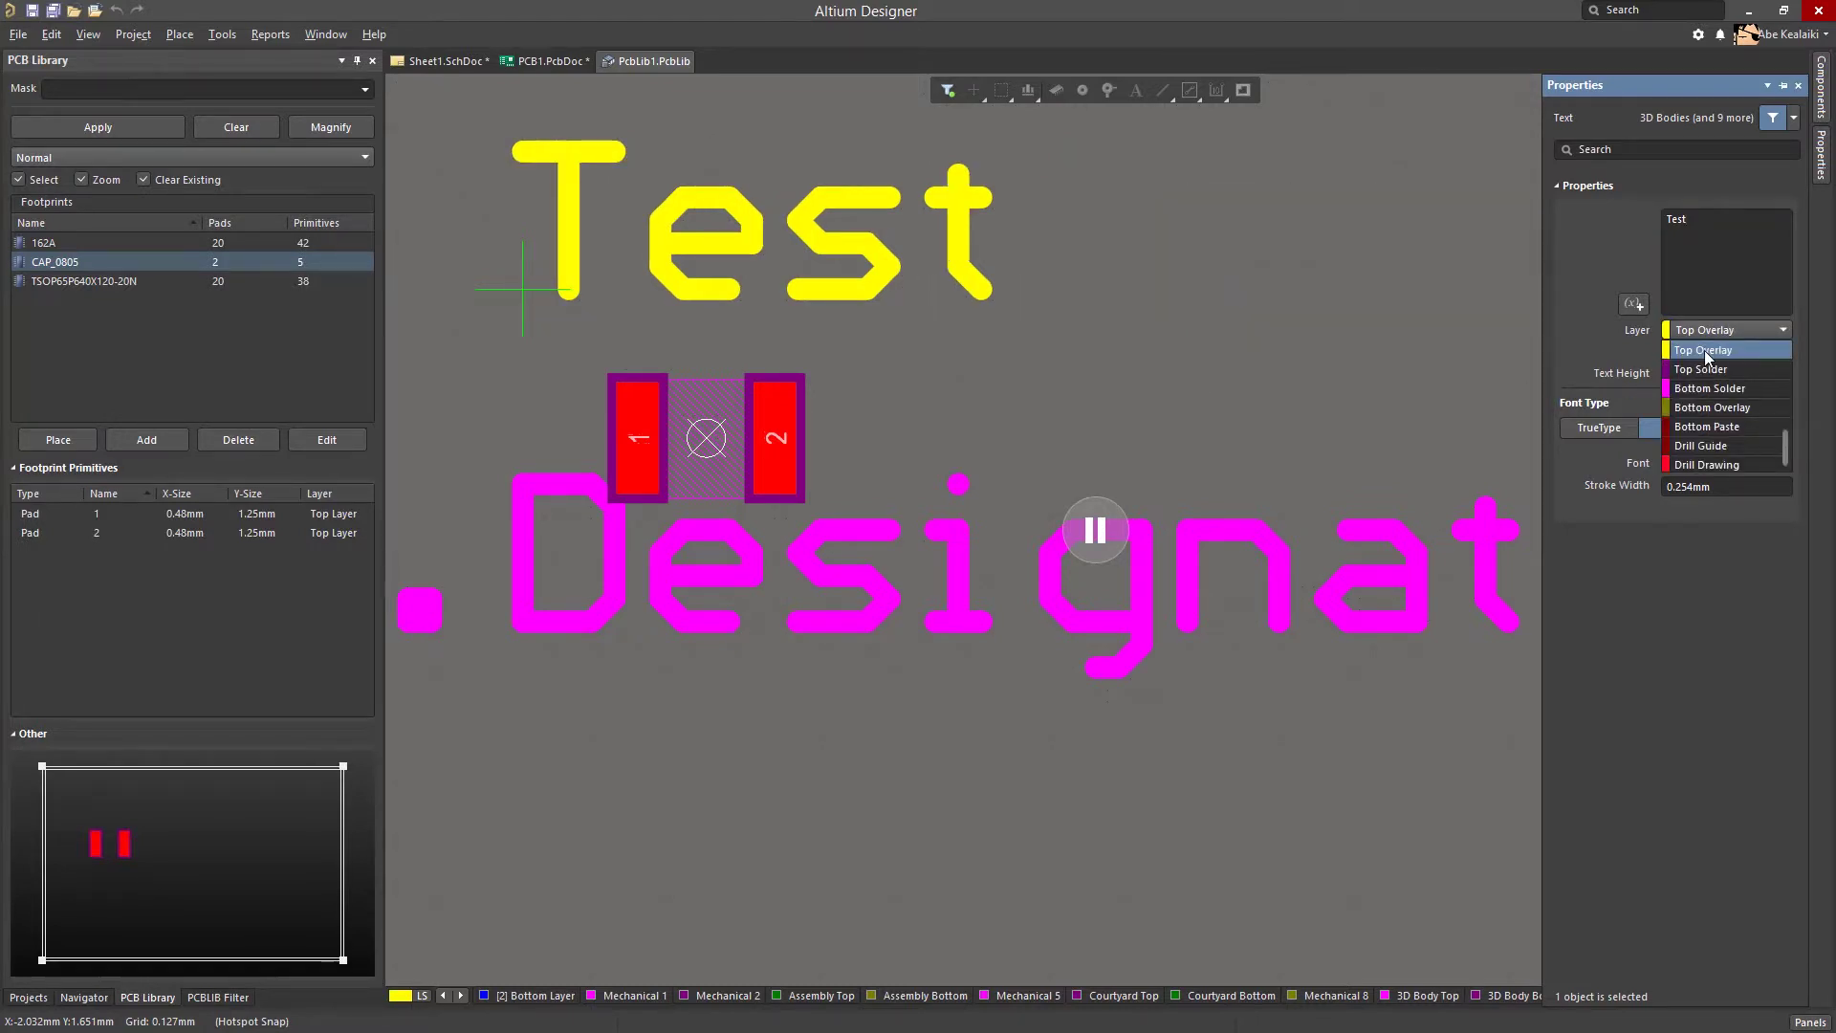
click(1712, 349)
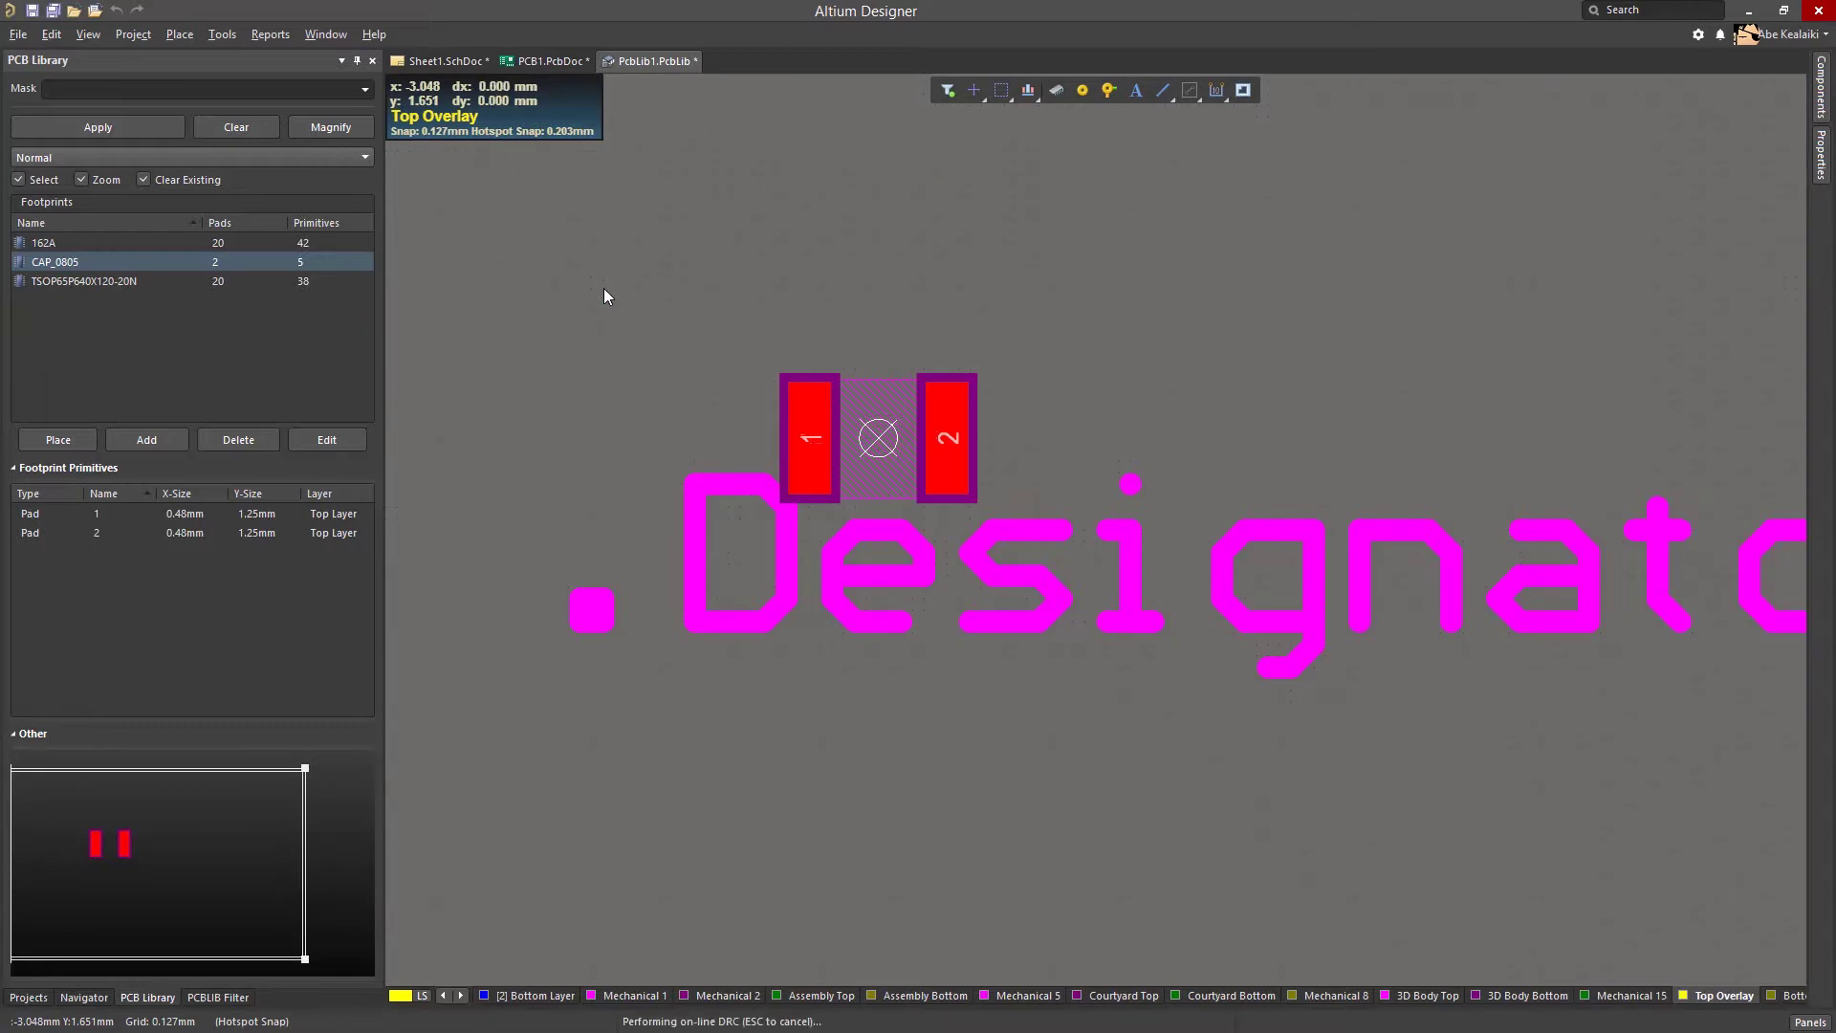
click(604, 289)
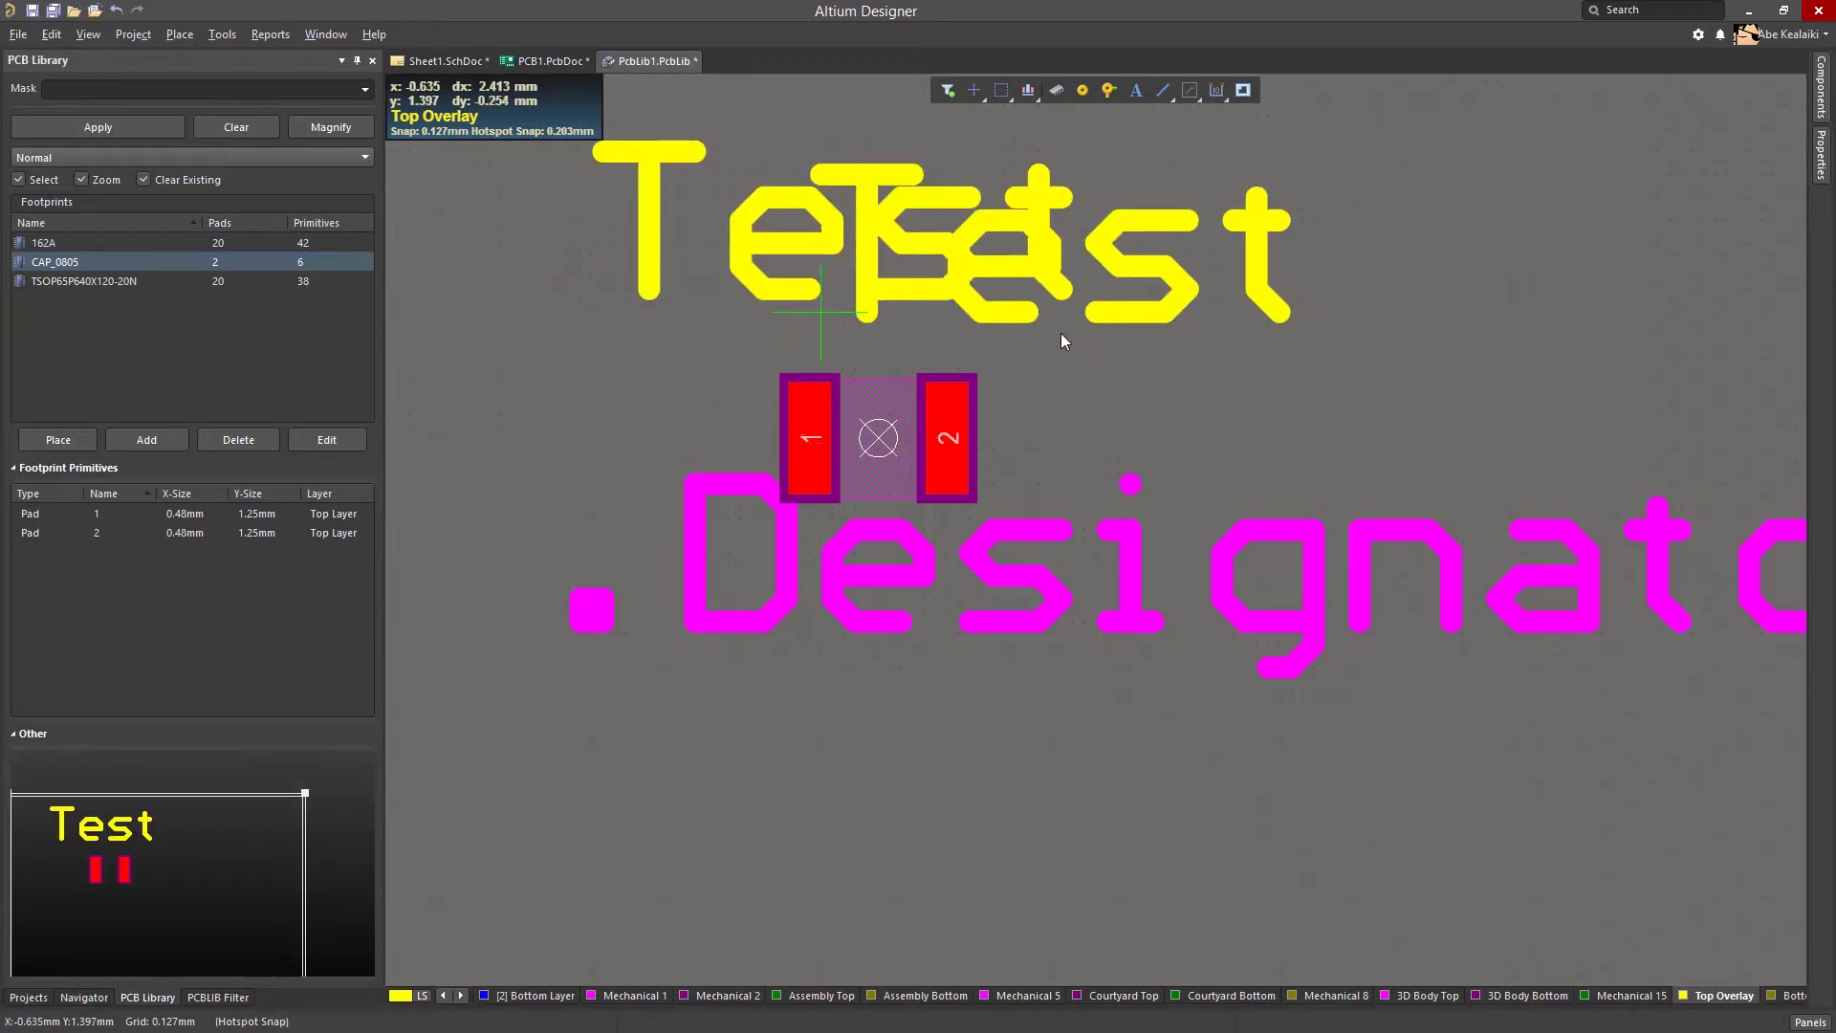
key(Escape)
Save PcbLib1.PcbLib and close it
right_click(616, 60)
click(669, 100)
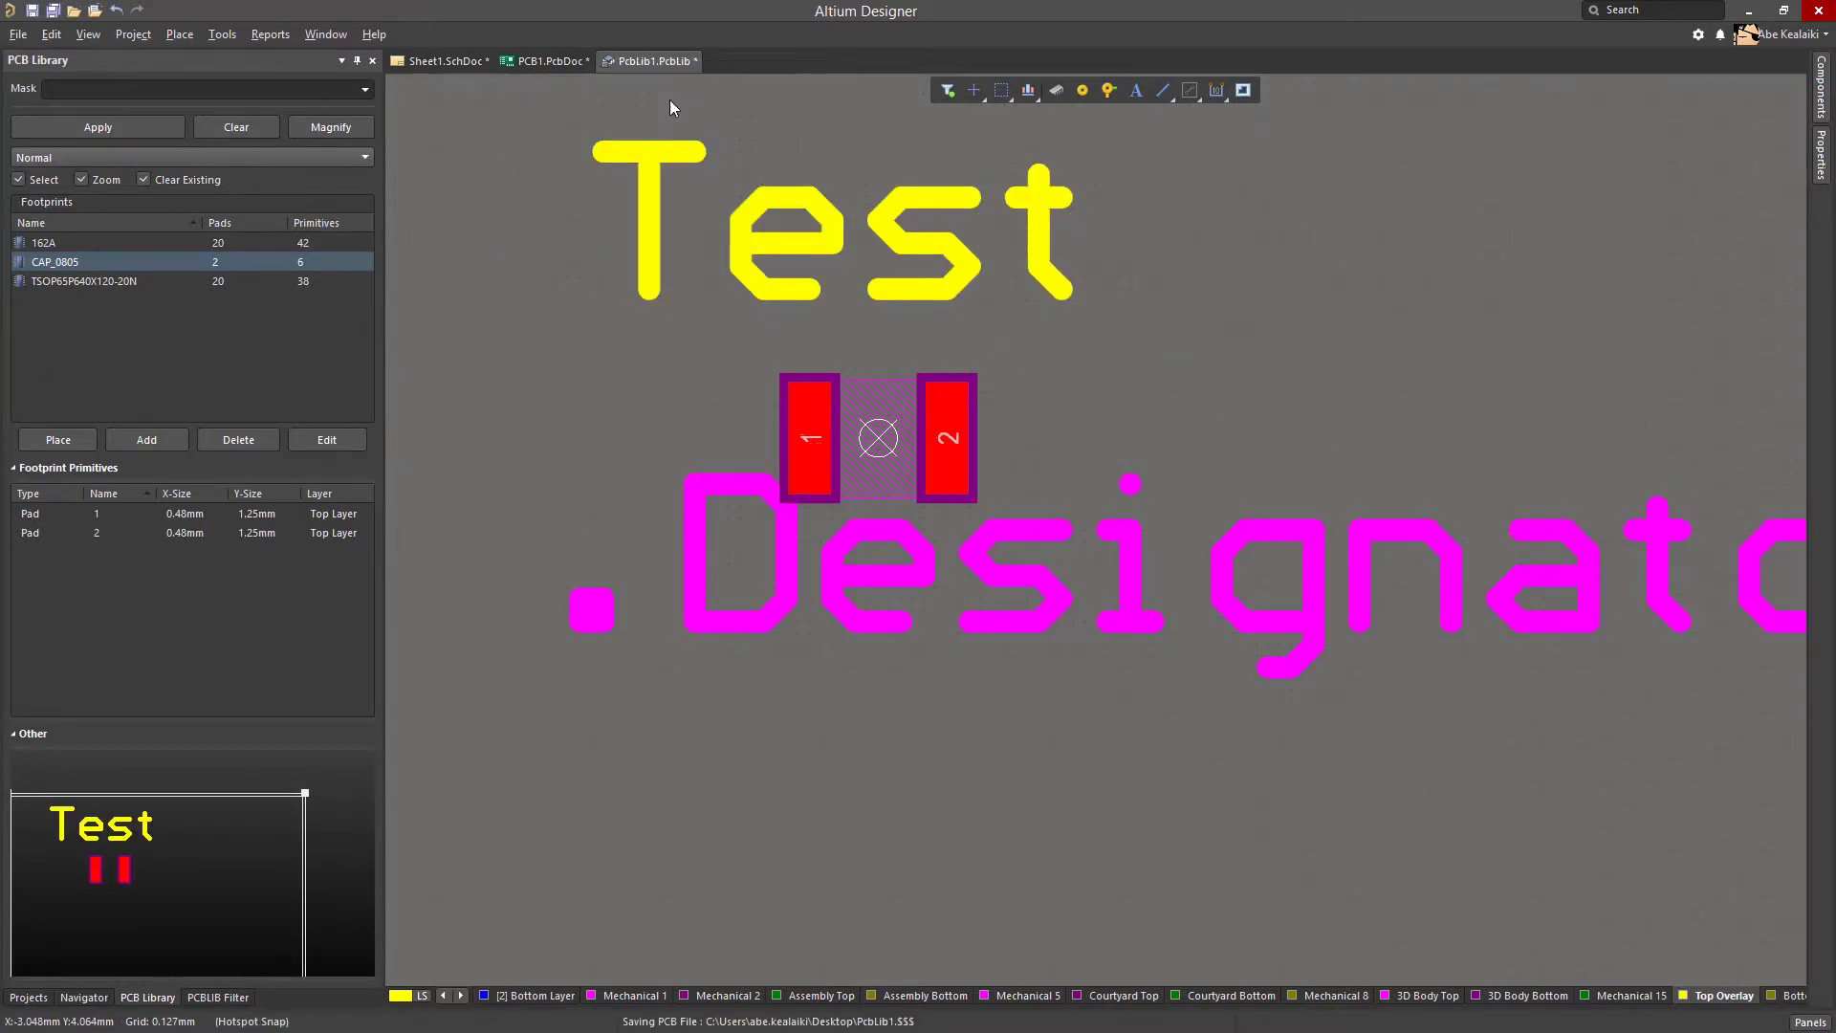
right_click(667, 61)
click(727, 75)
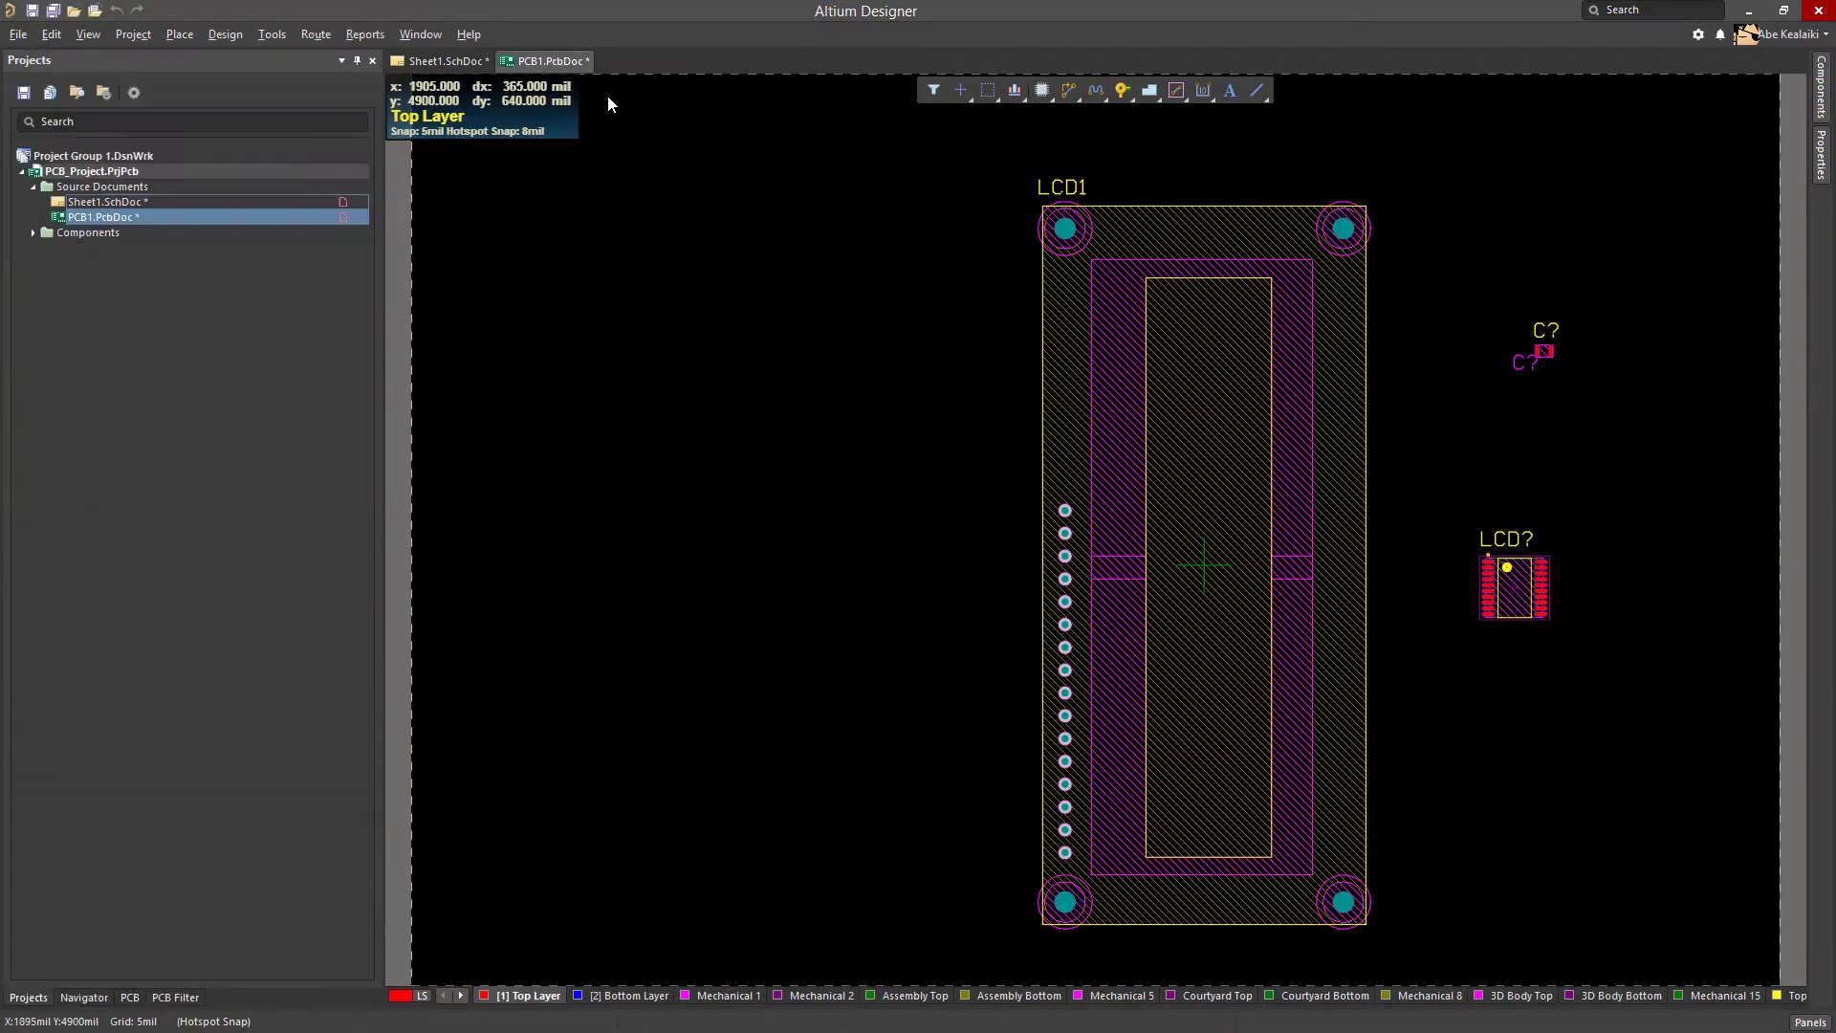
Check CAP_220uF in Schlib1.SchLib, then switch the Components panel back to Integrated Library.IntLib
click(1822, 110)
click(1650, 120)
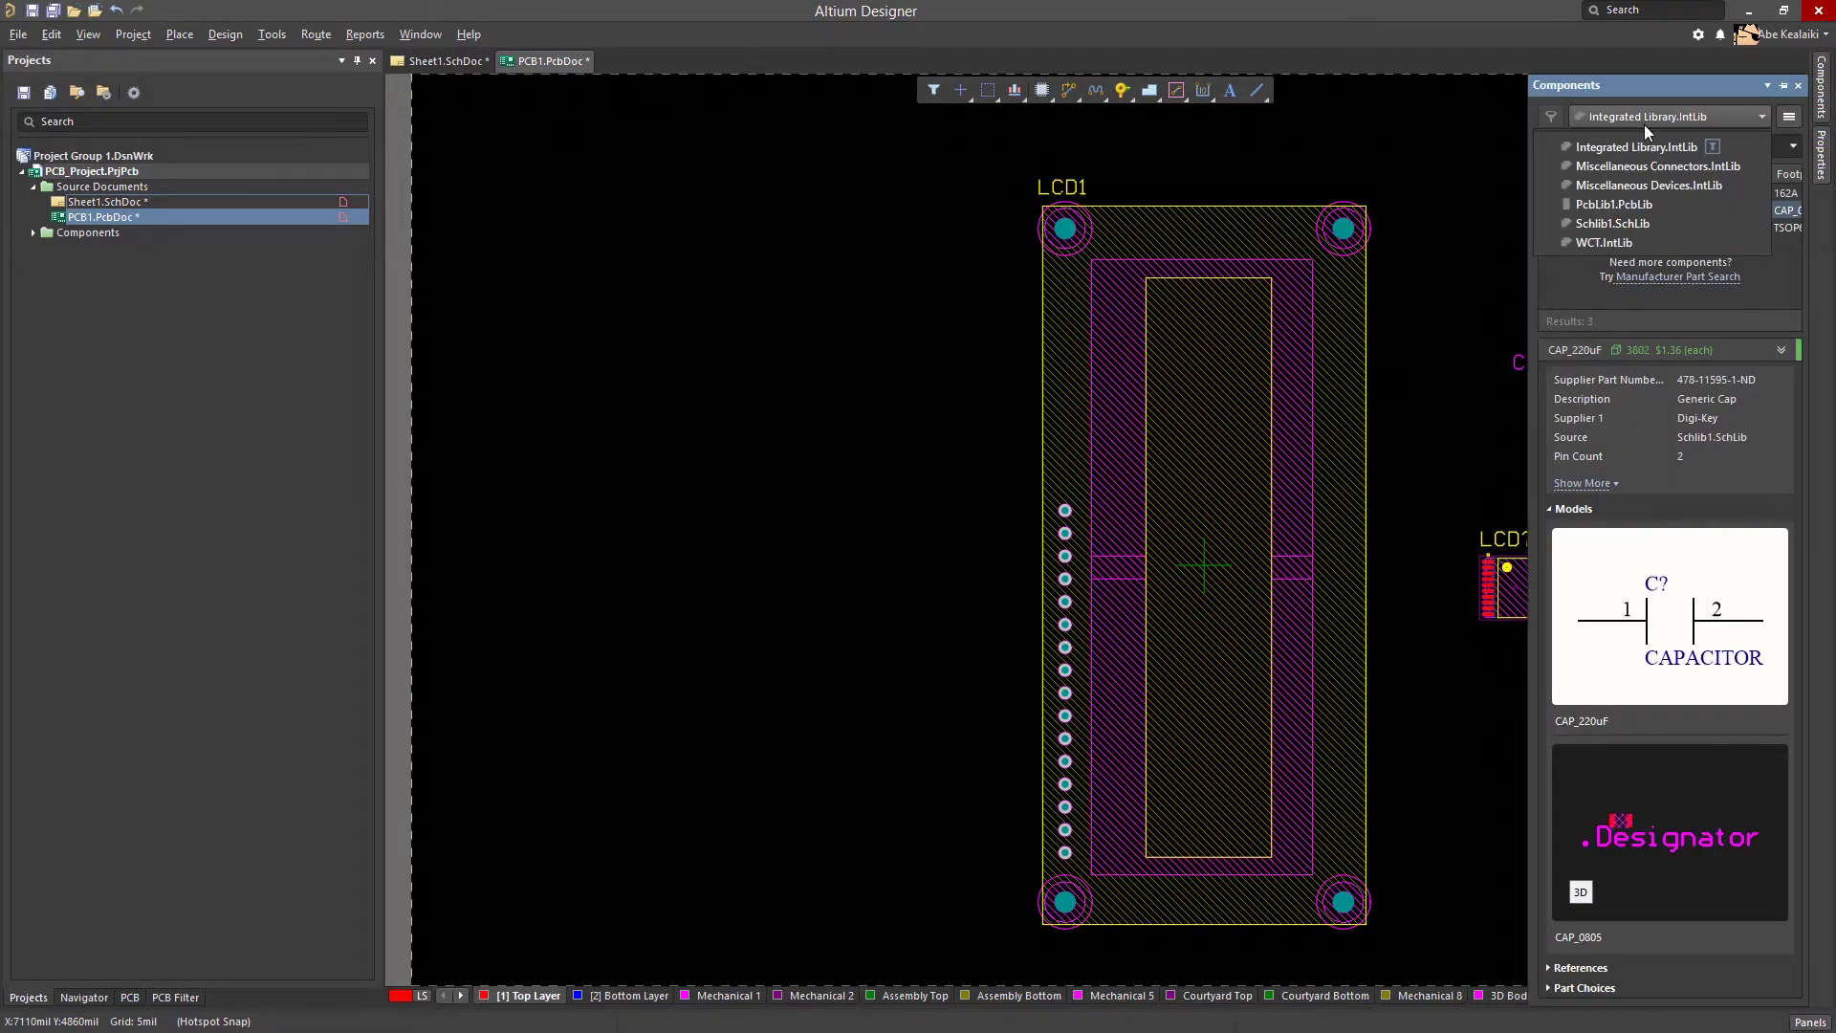
click(1593, 224)
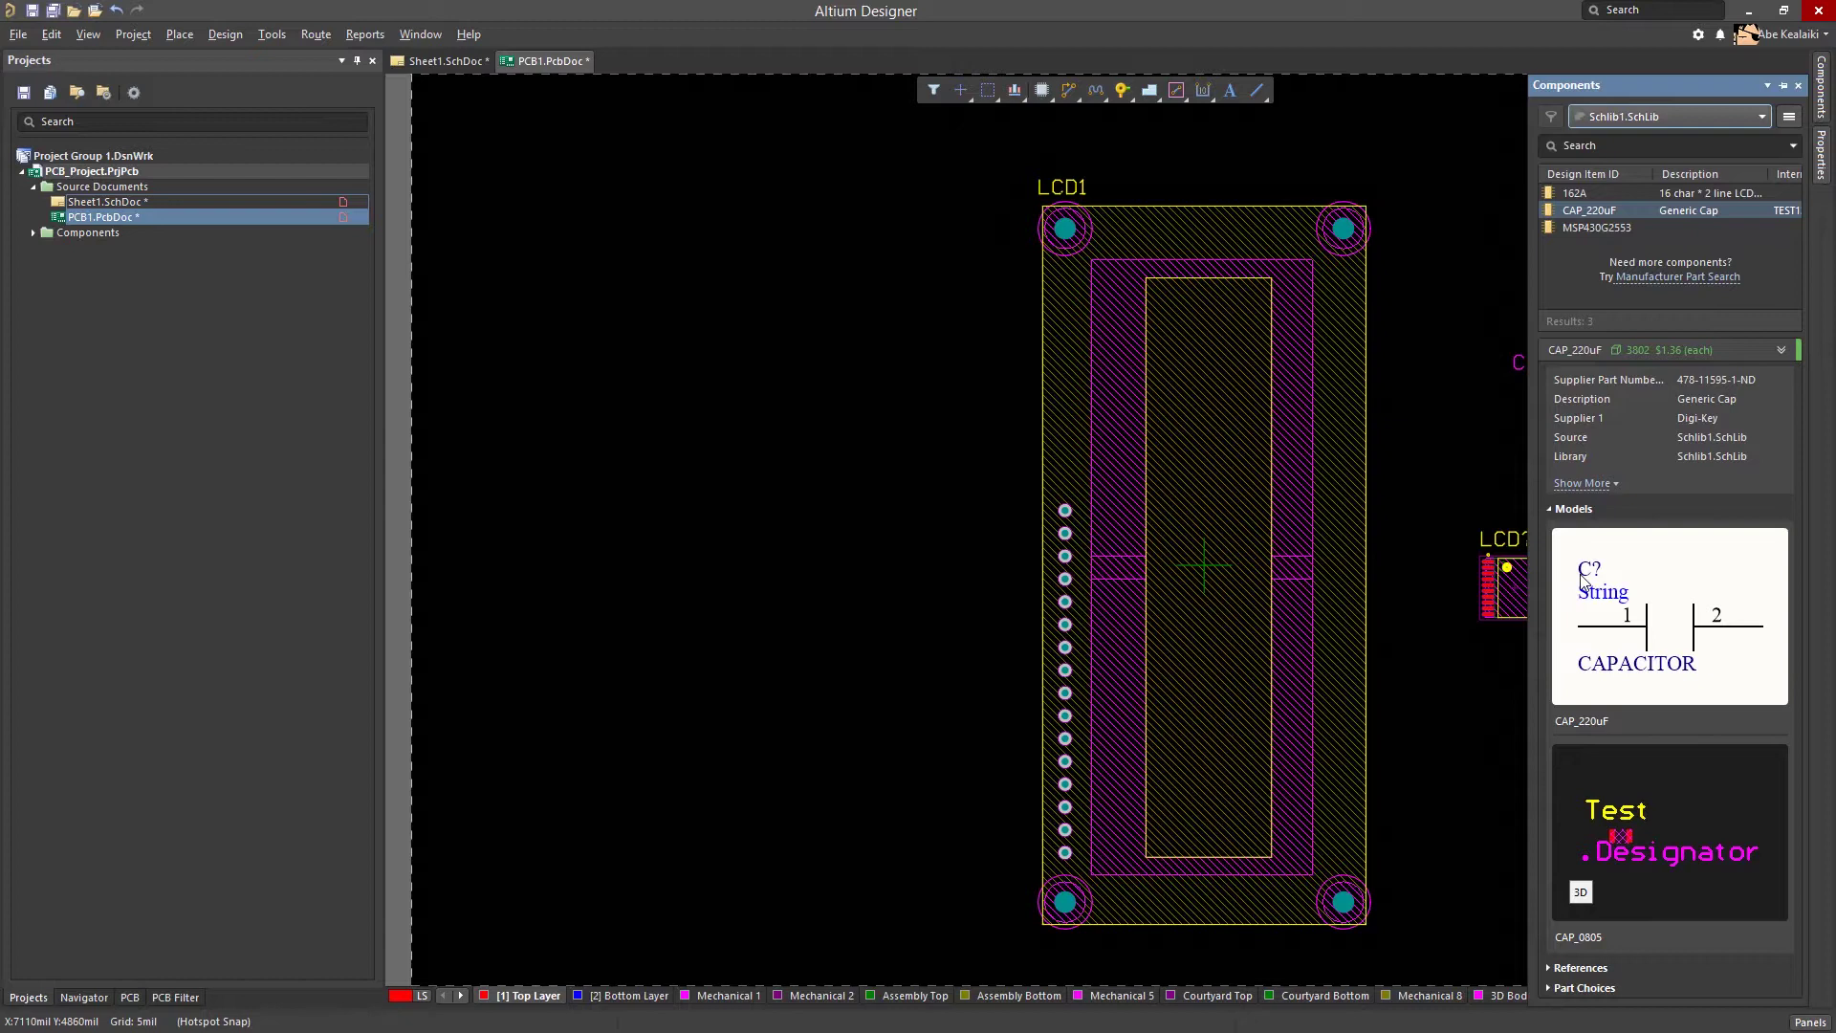
click(1624, 117)
click(1615, 148)
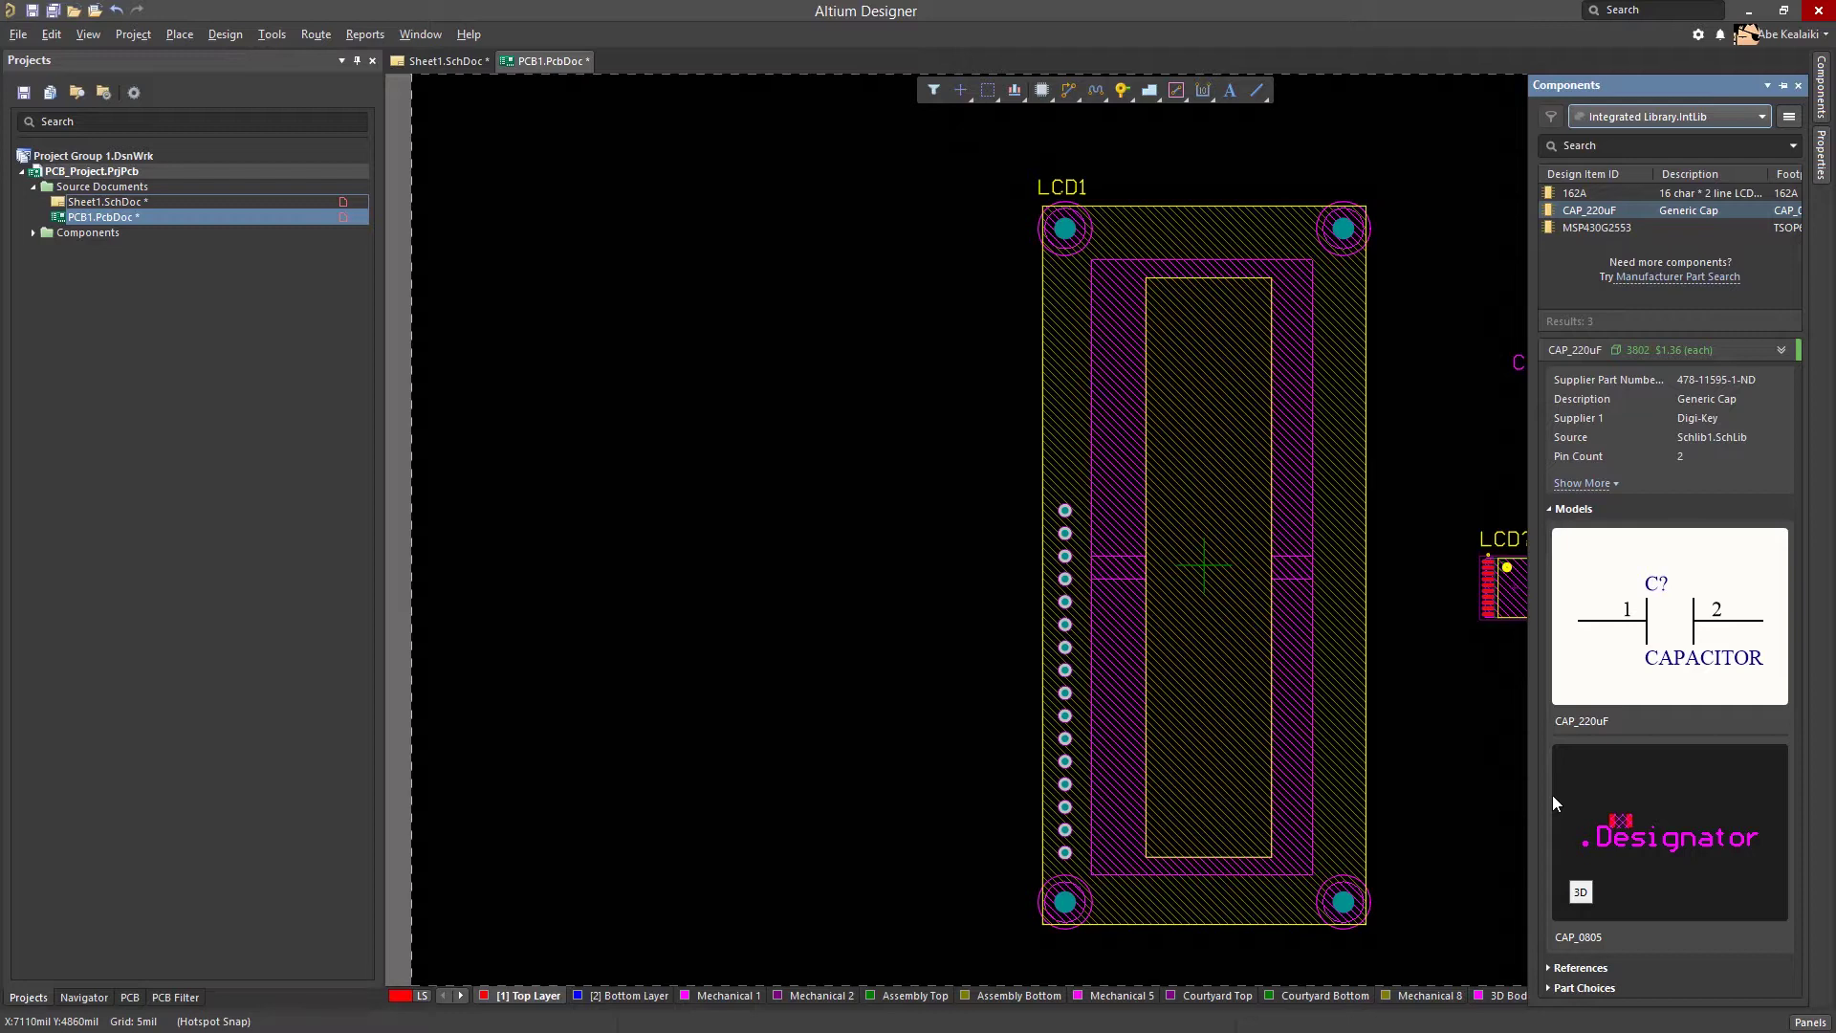
Open Integrated Library.LibPkg and compile the integrated library
click(18, 34)
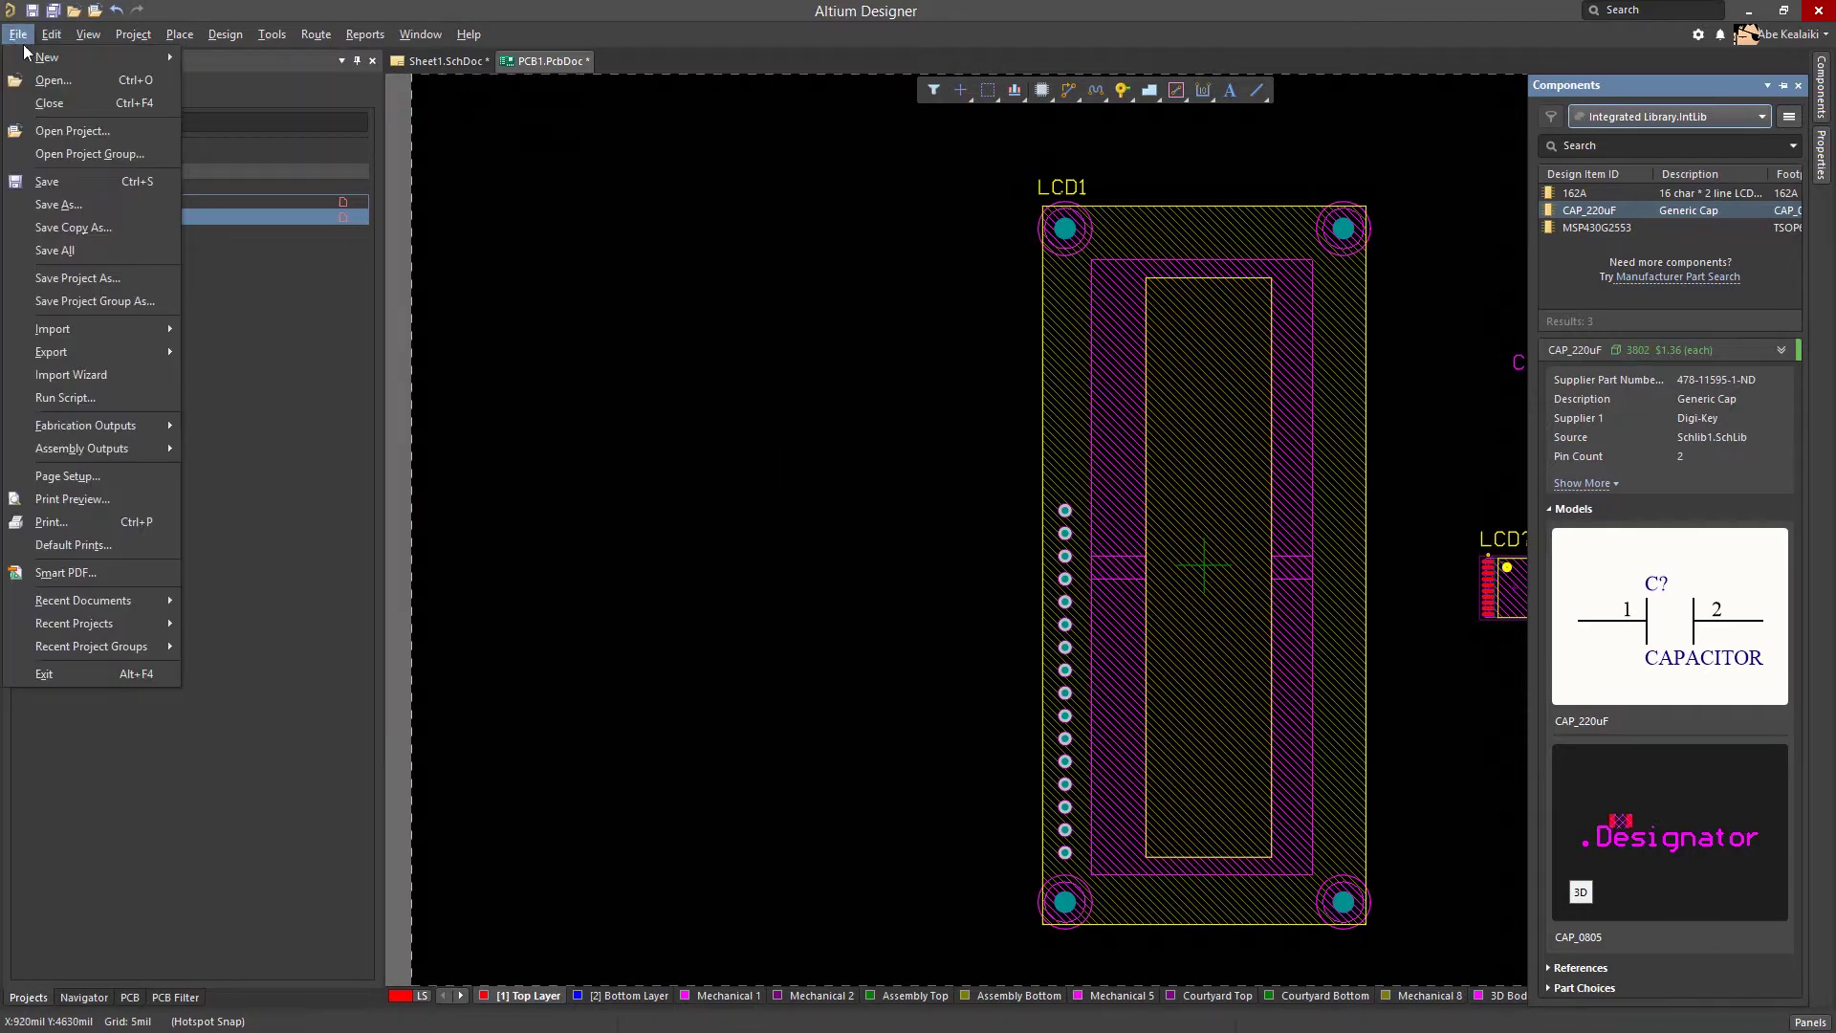
click(52, 75)
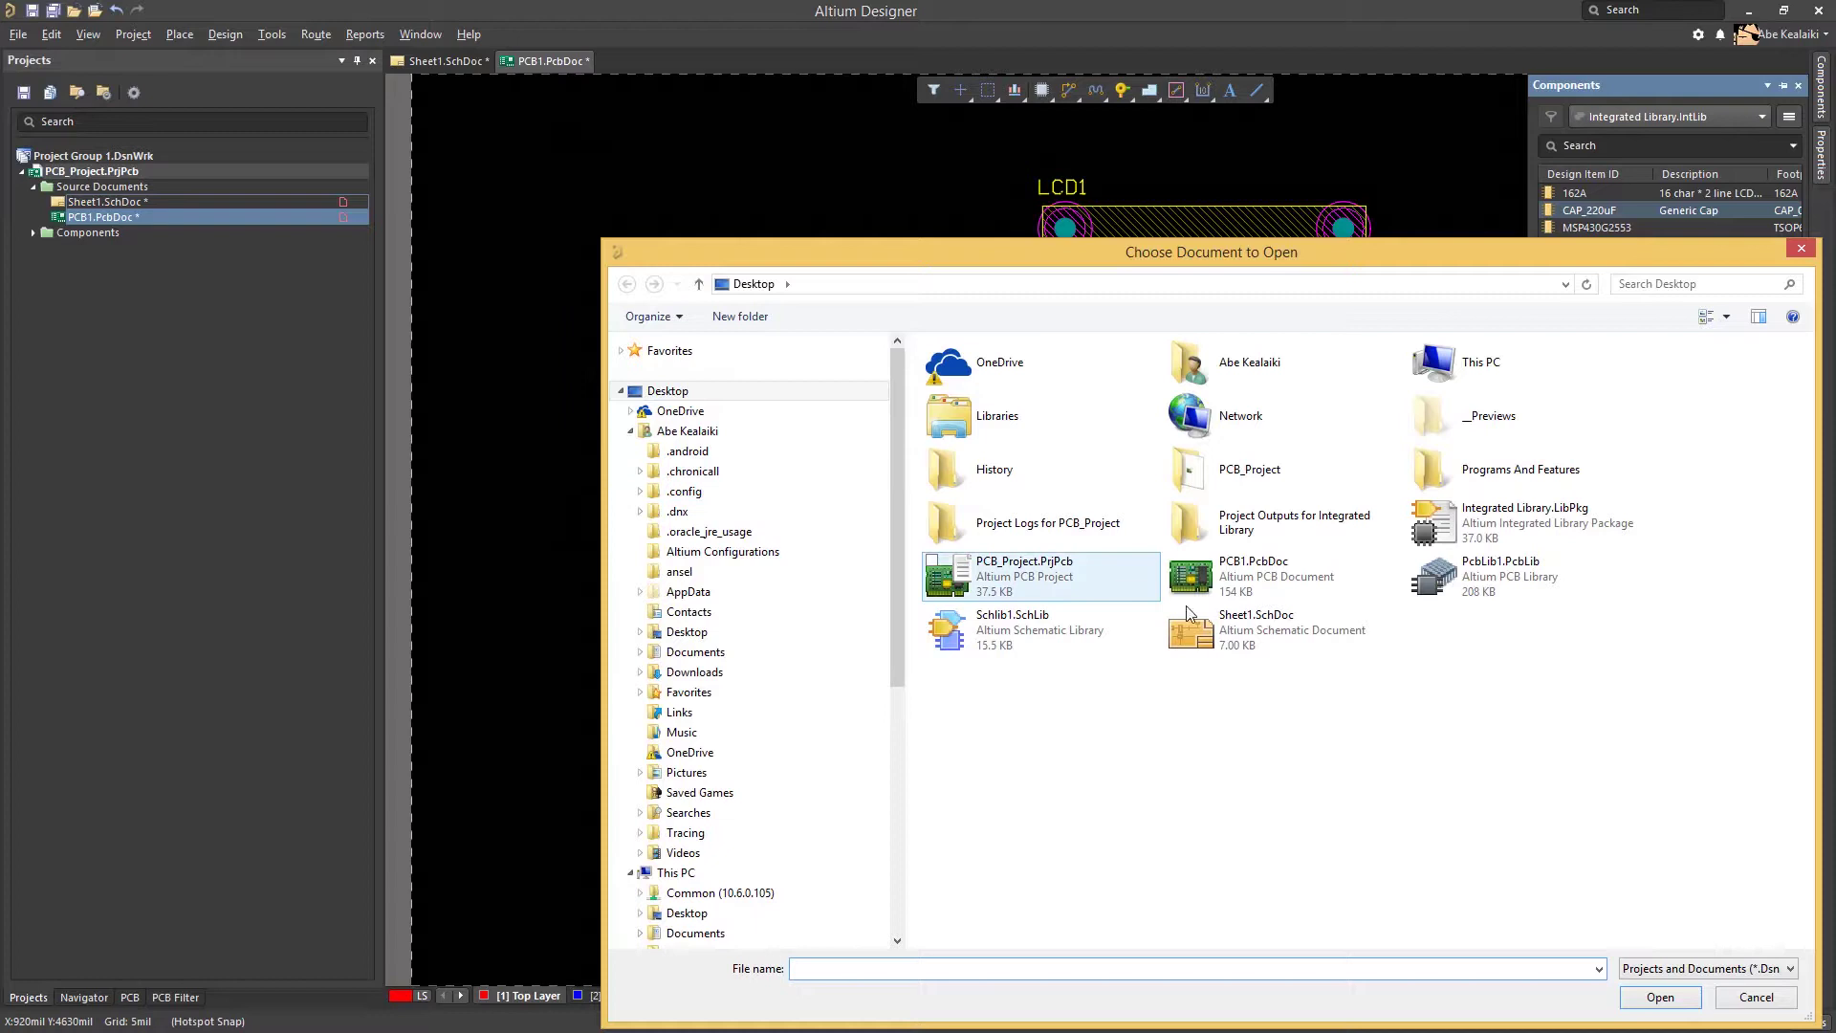
click(1493, 532)
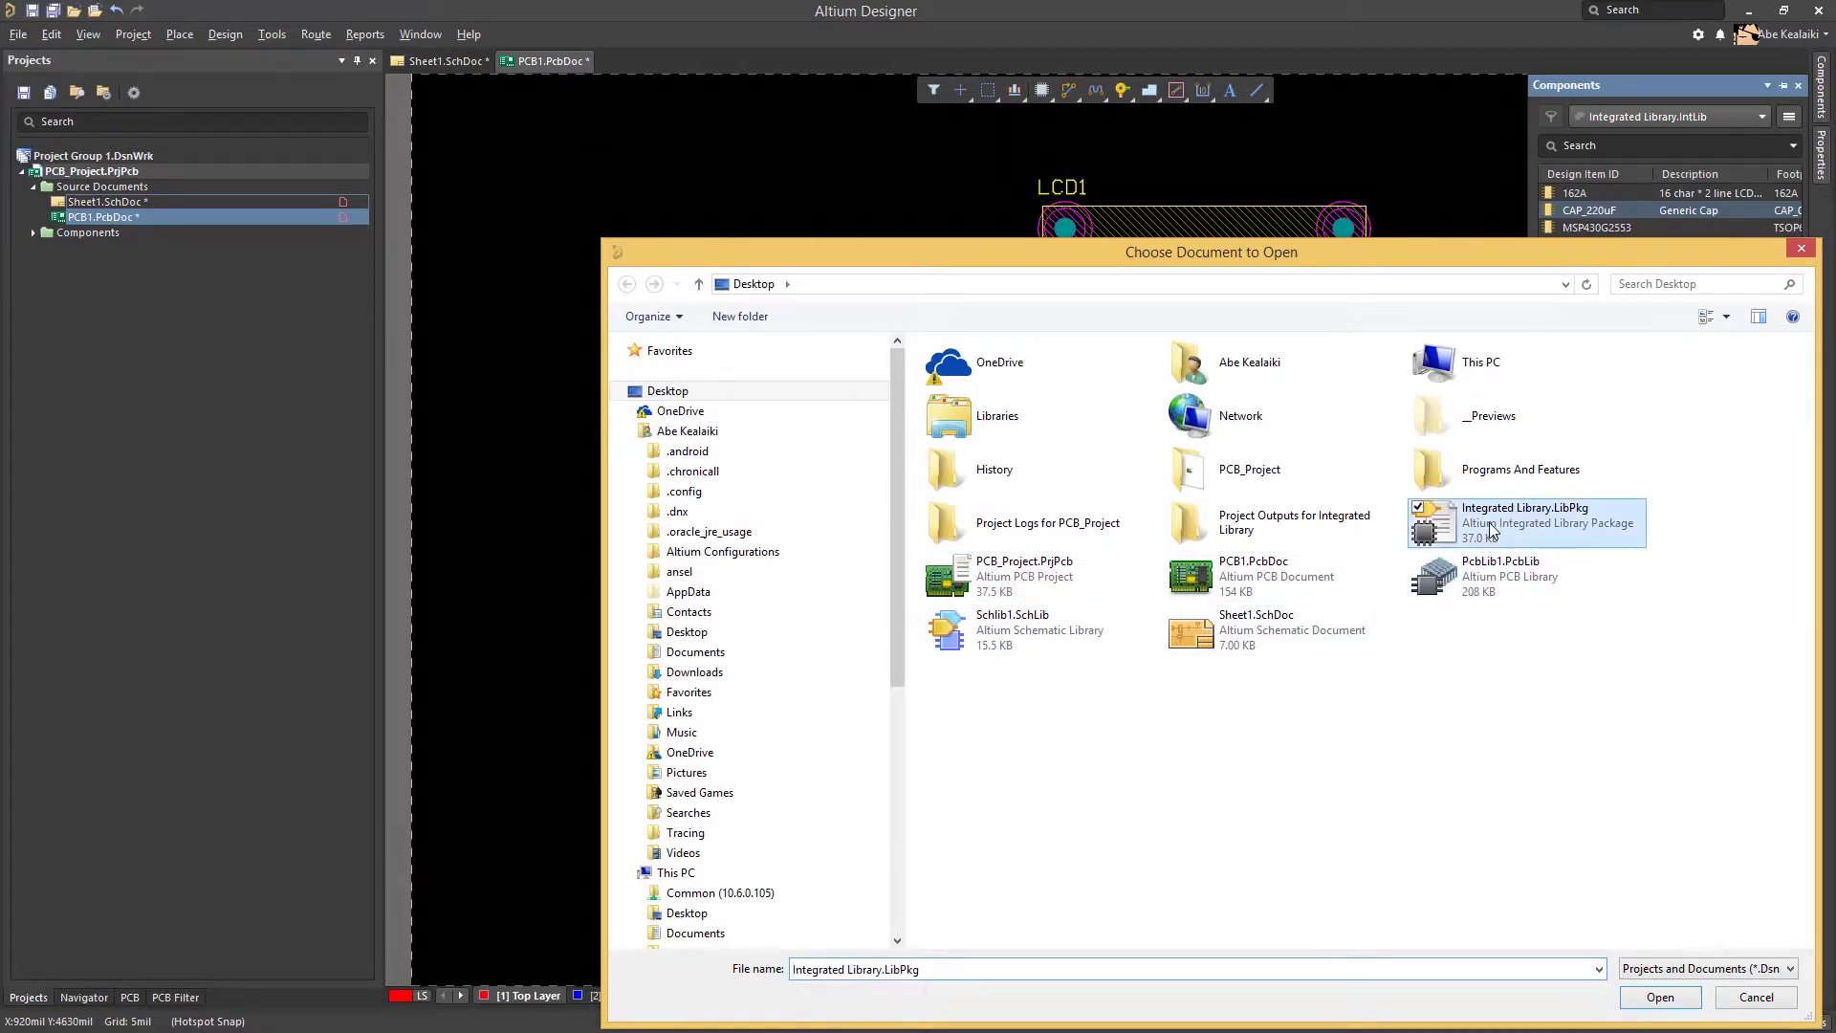
double_click(1493, 532)
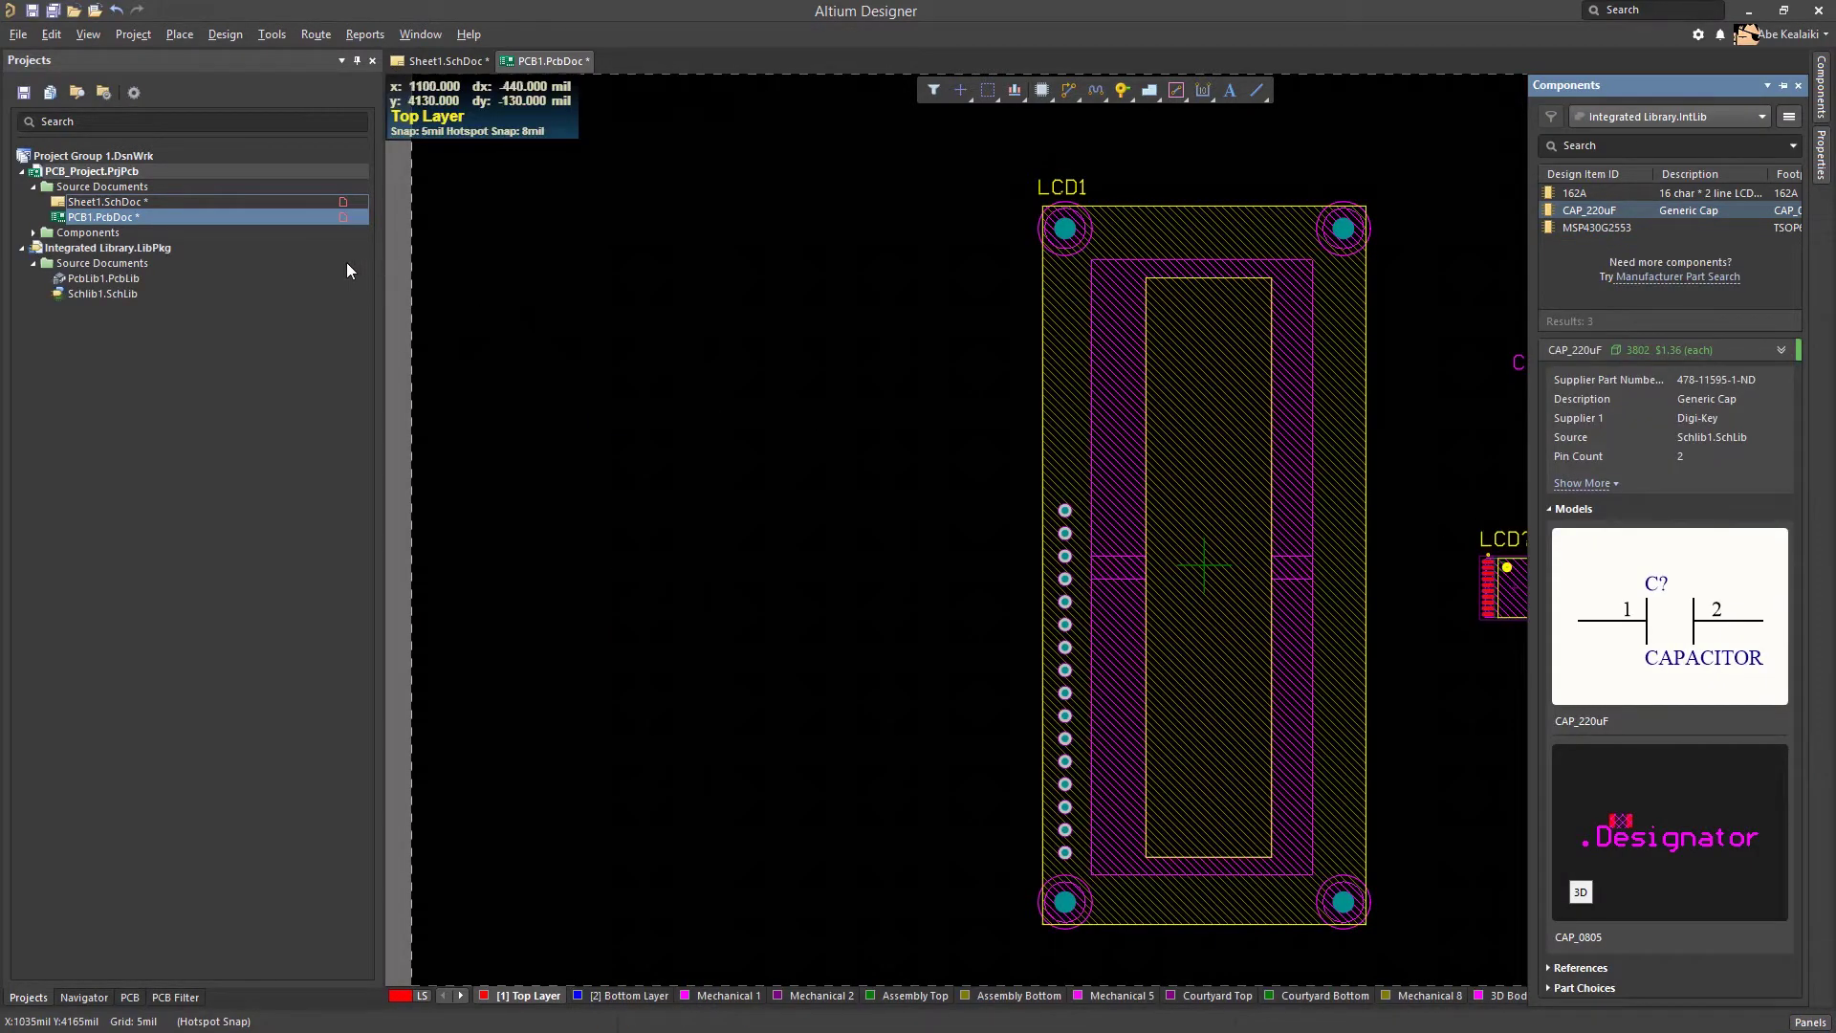
right_click(112, 249)
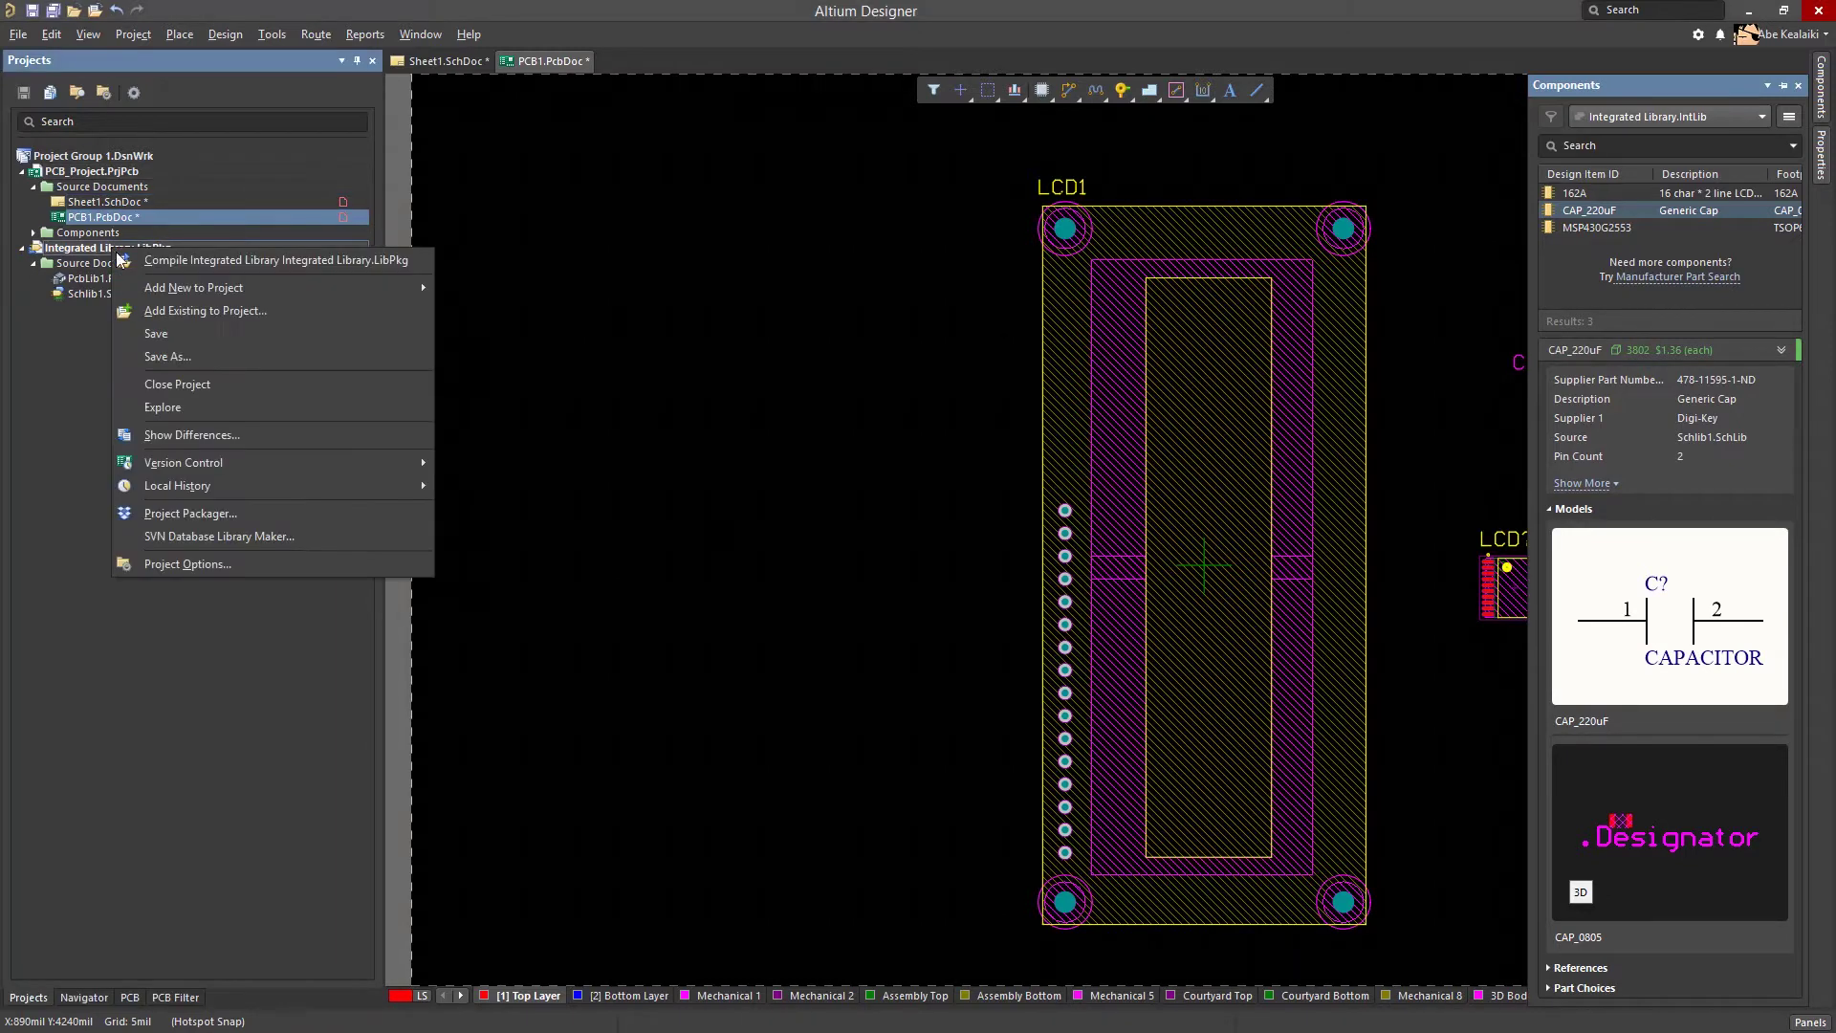
click(191, 260)
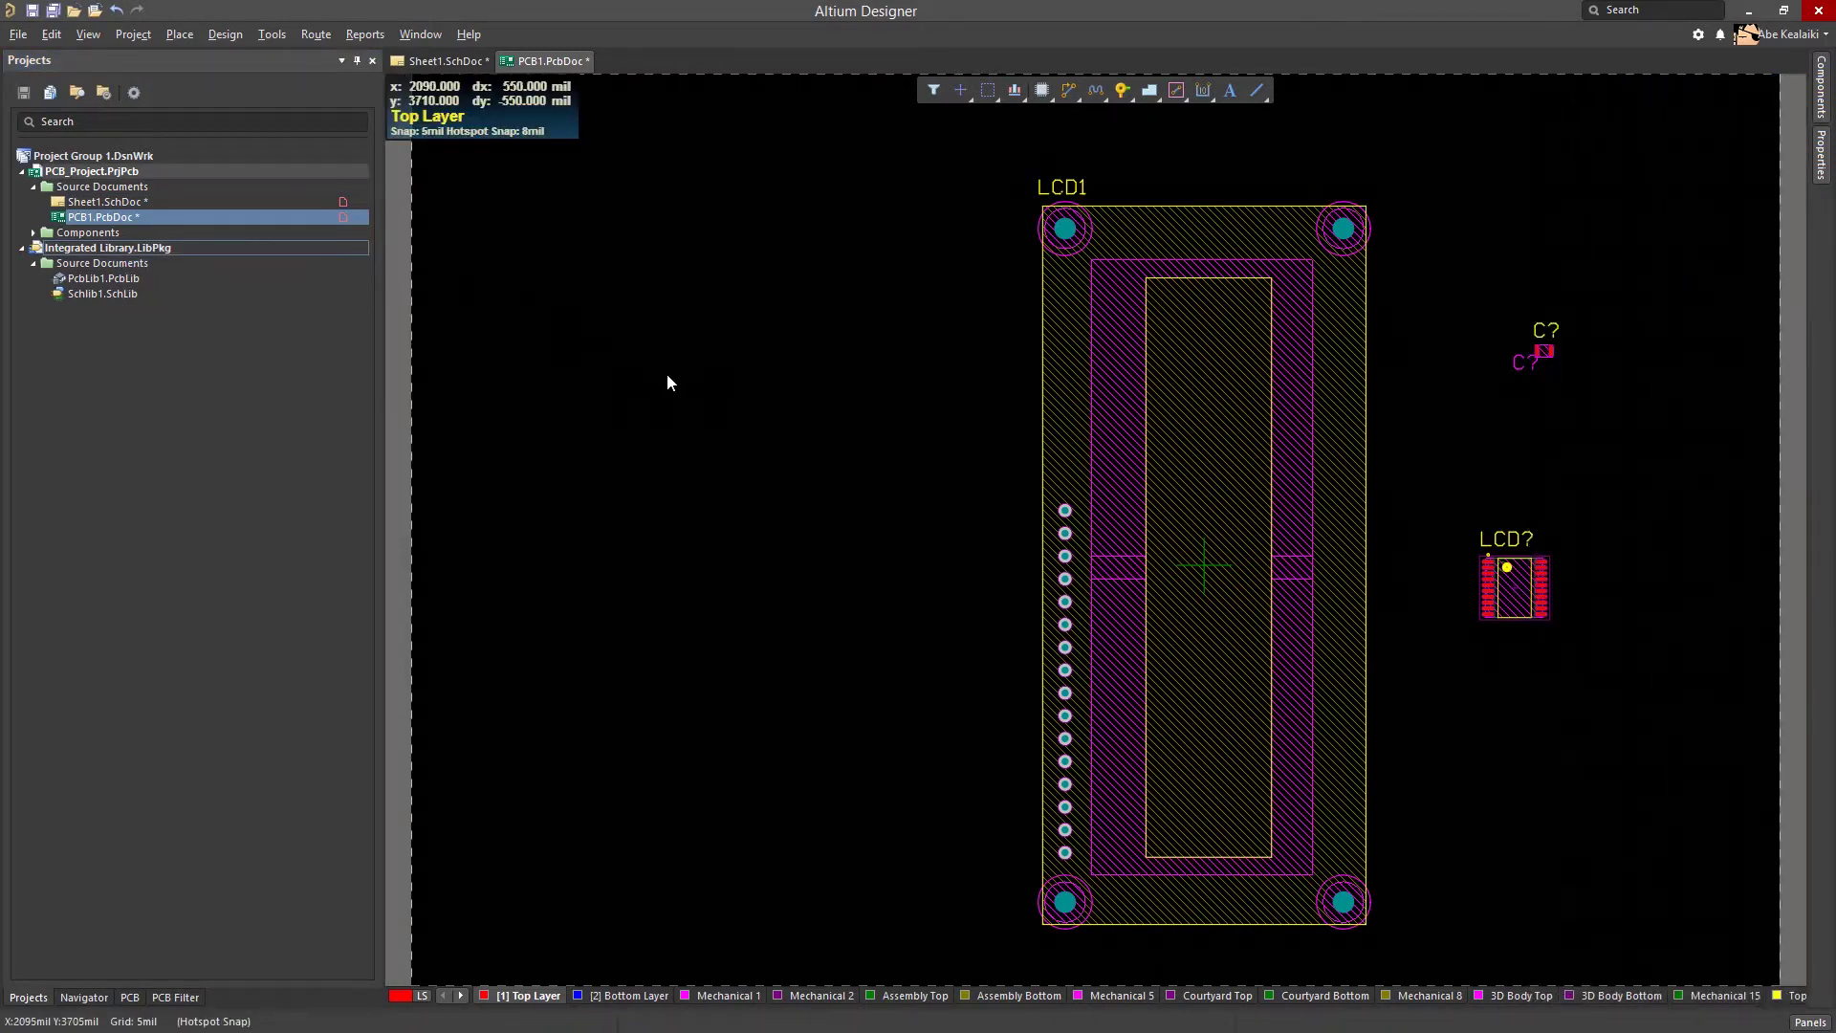
Check the Project Outputs for Integrated Library folder in File Explorer
right_click(87, 254)
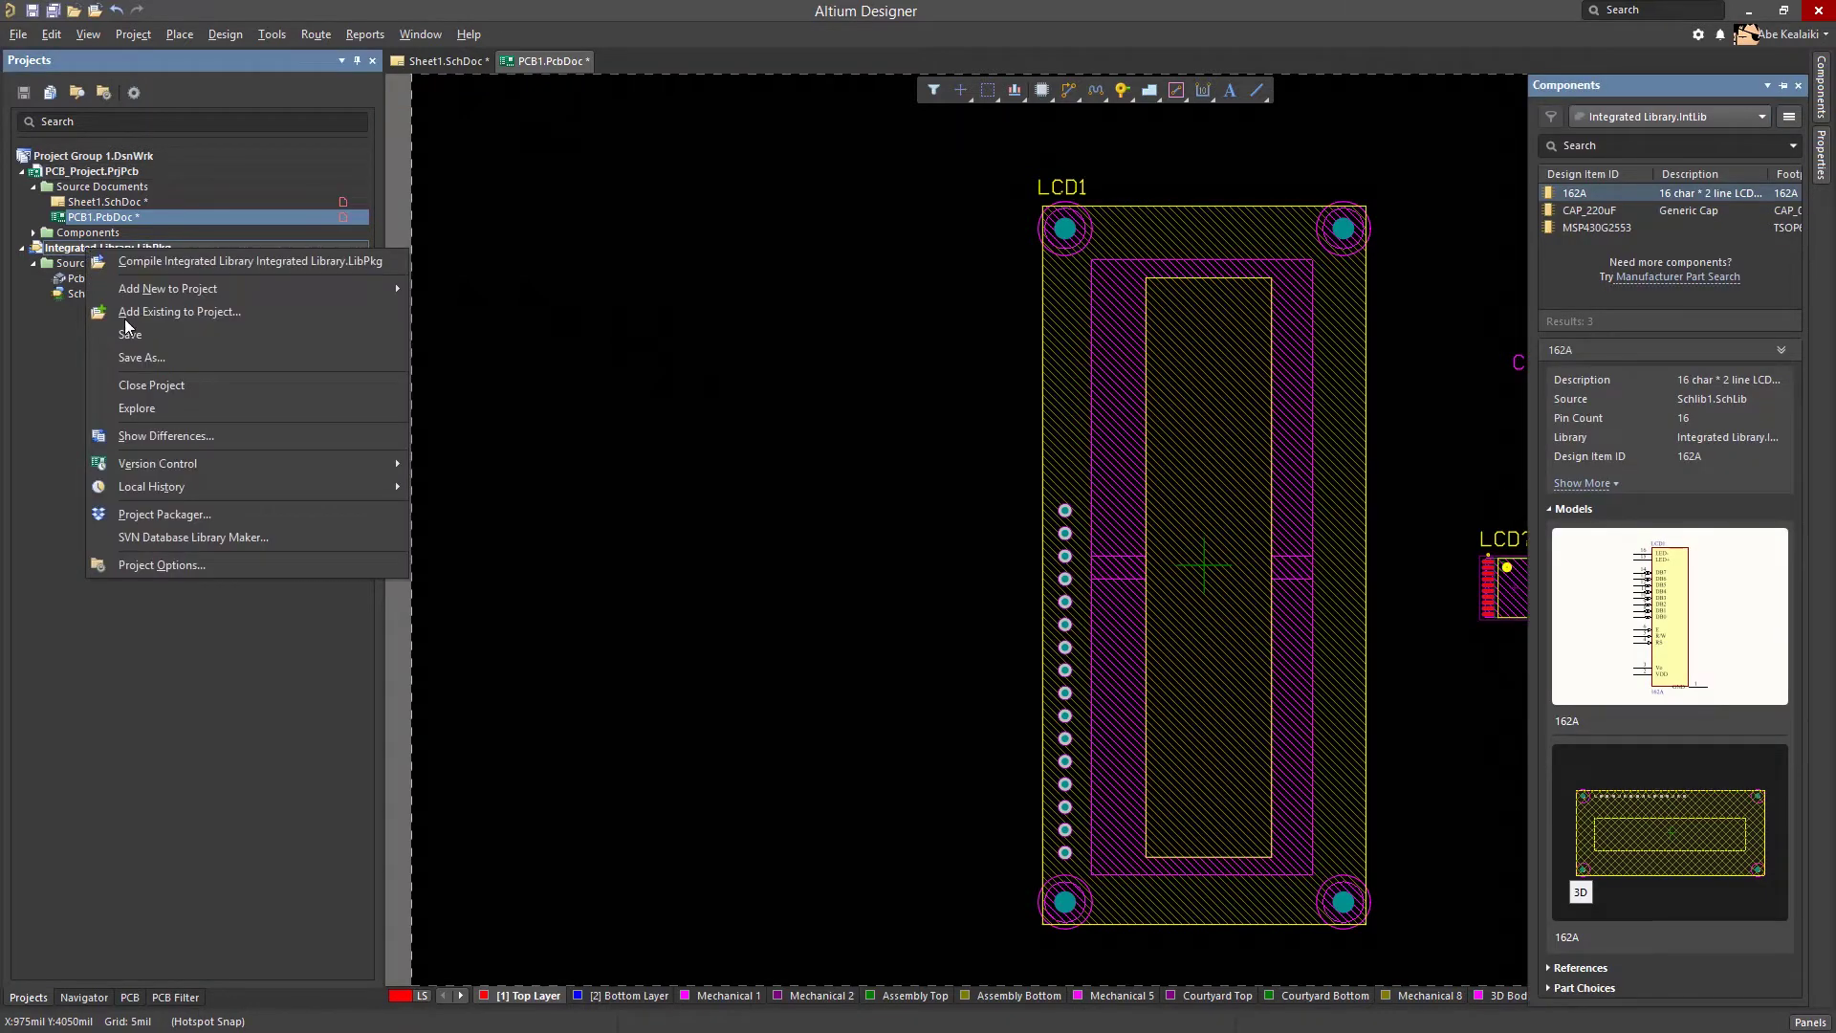
click(406, 366)
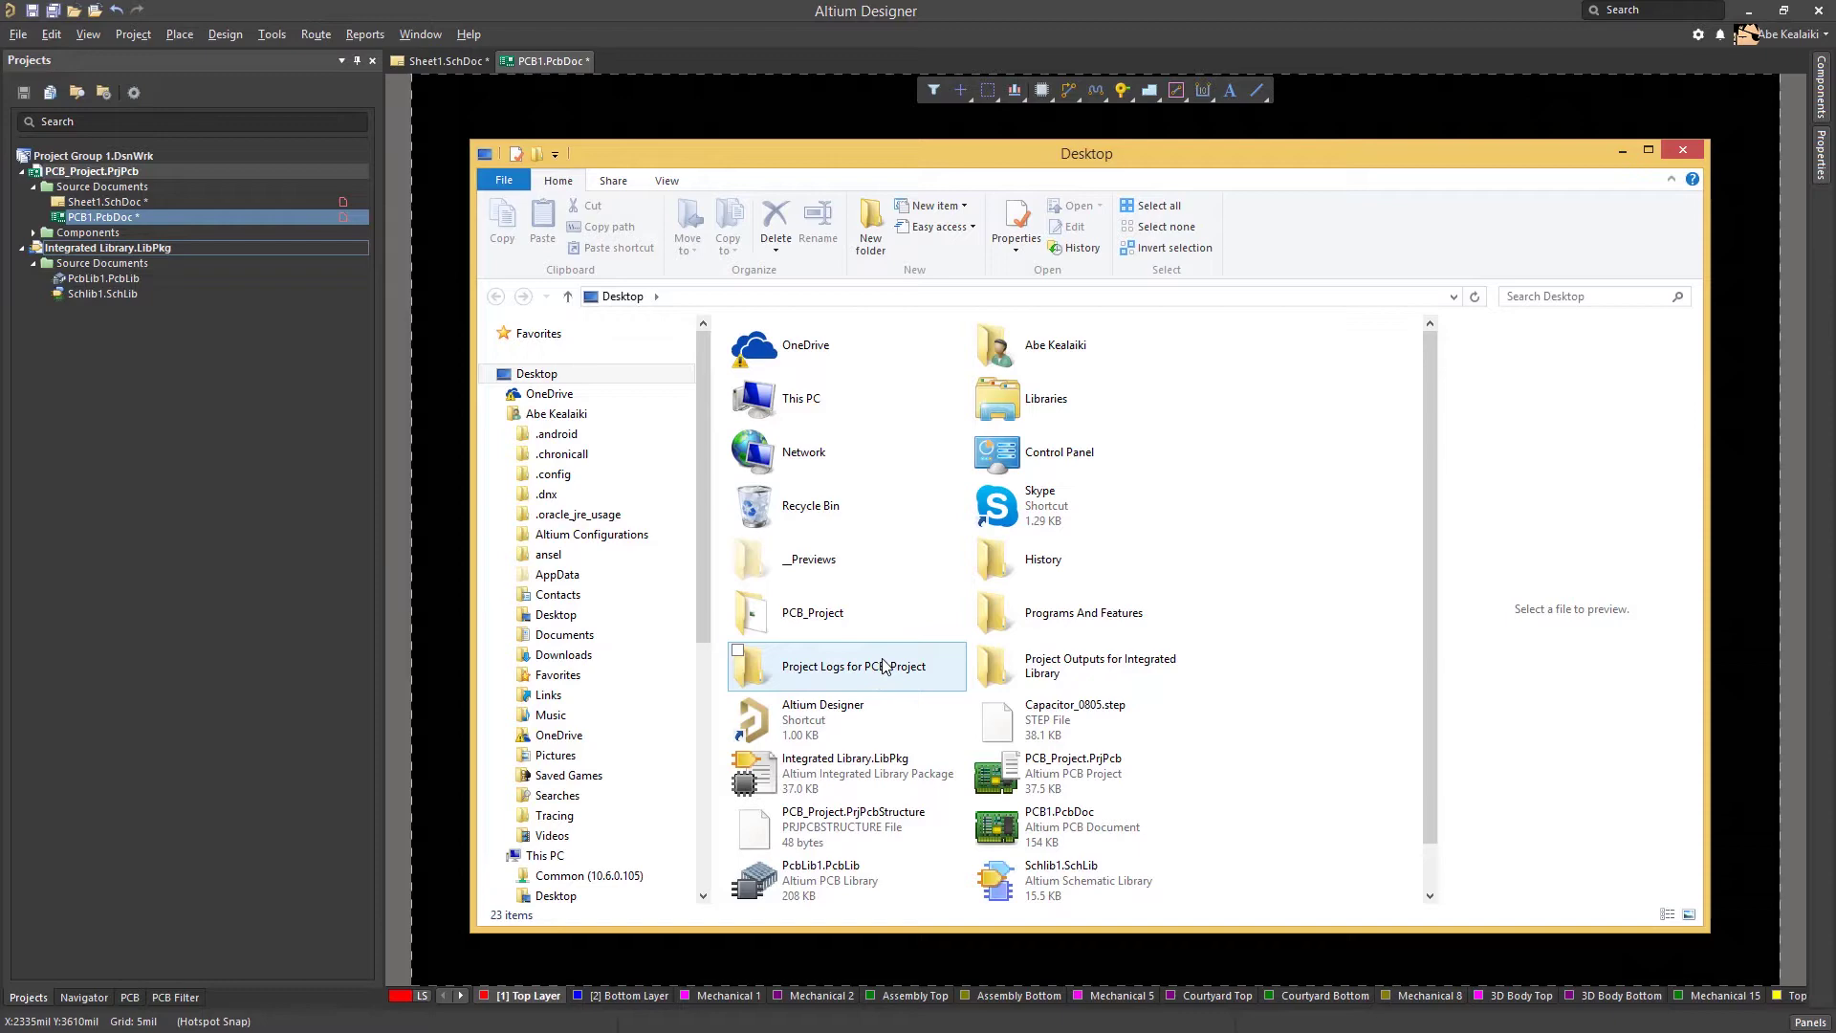
click(1049, 662)
double_click(1047, 661)
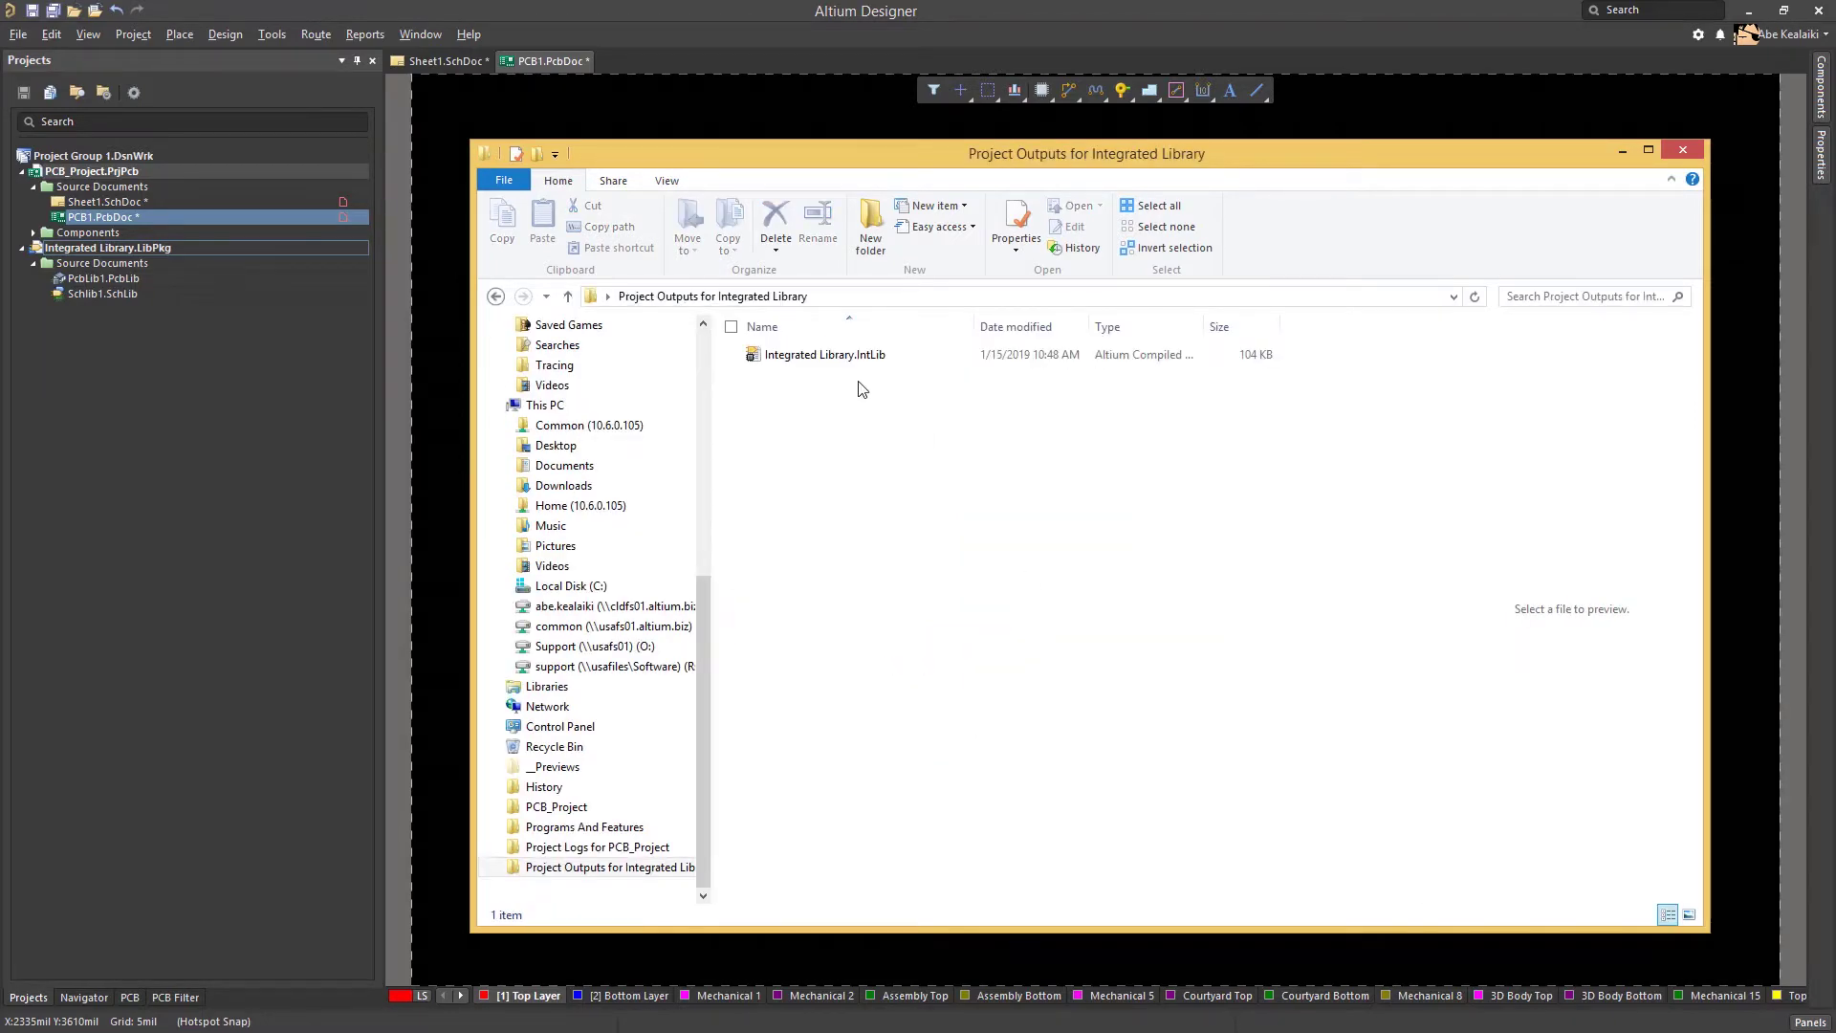
click(1683, 153)
Preview CAP_220uF in Integrated Library.IntLib to confirm the String and Test text
click(1822, 88)
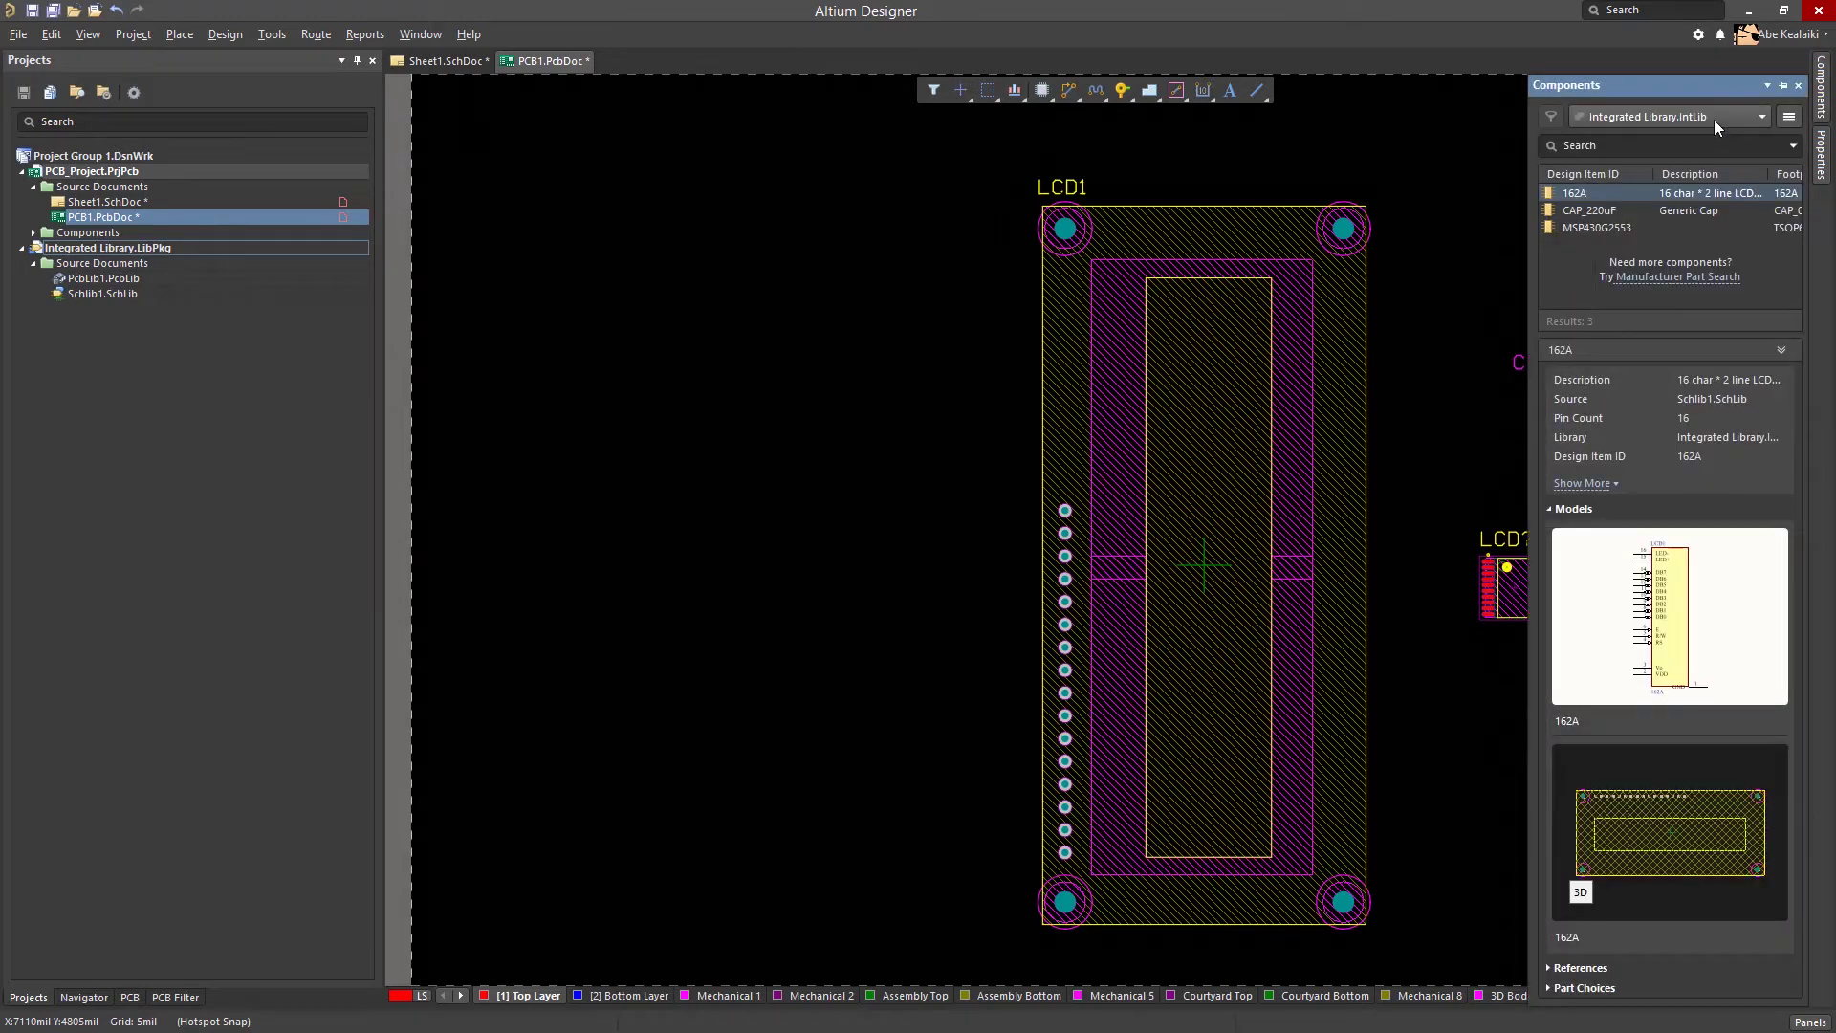
click(1617, 211)
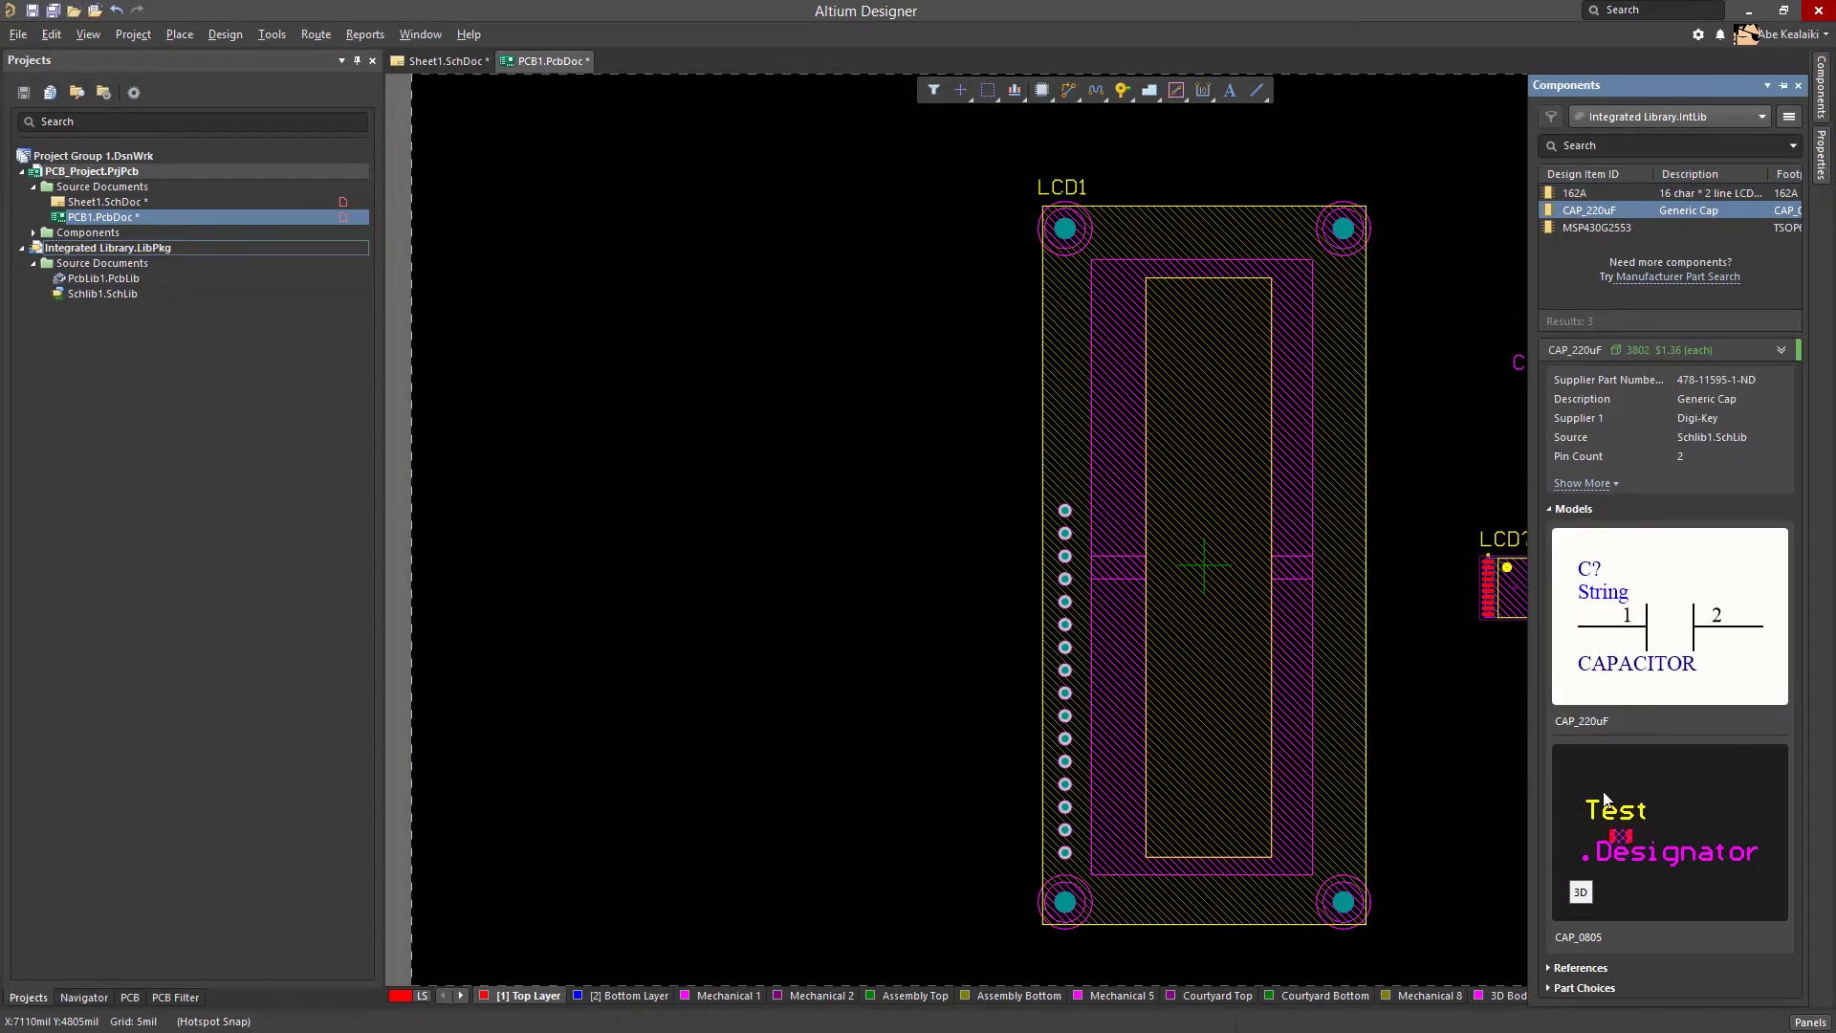
right_click(140, 250)
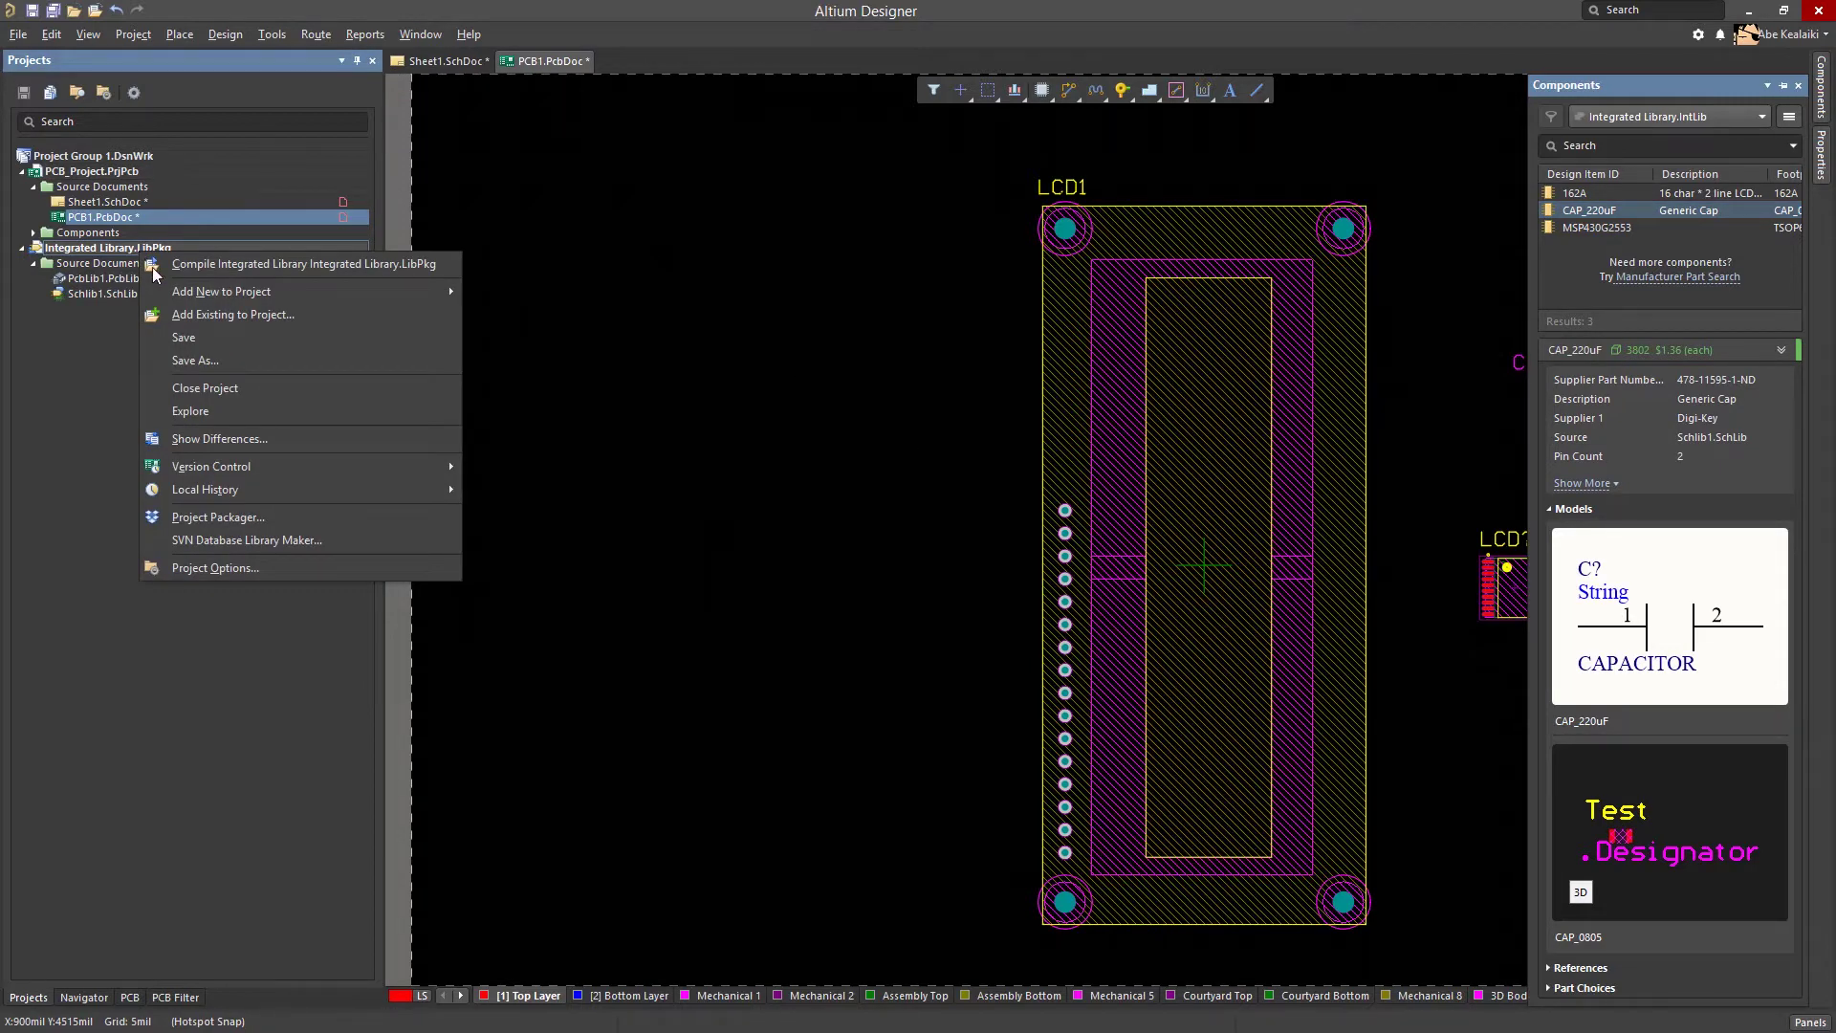
Close the library project and update Sheet1.SchDoc's three parts from Integrated Library.IntLib
click(197, 386)
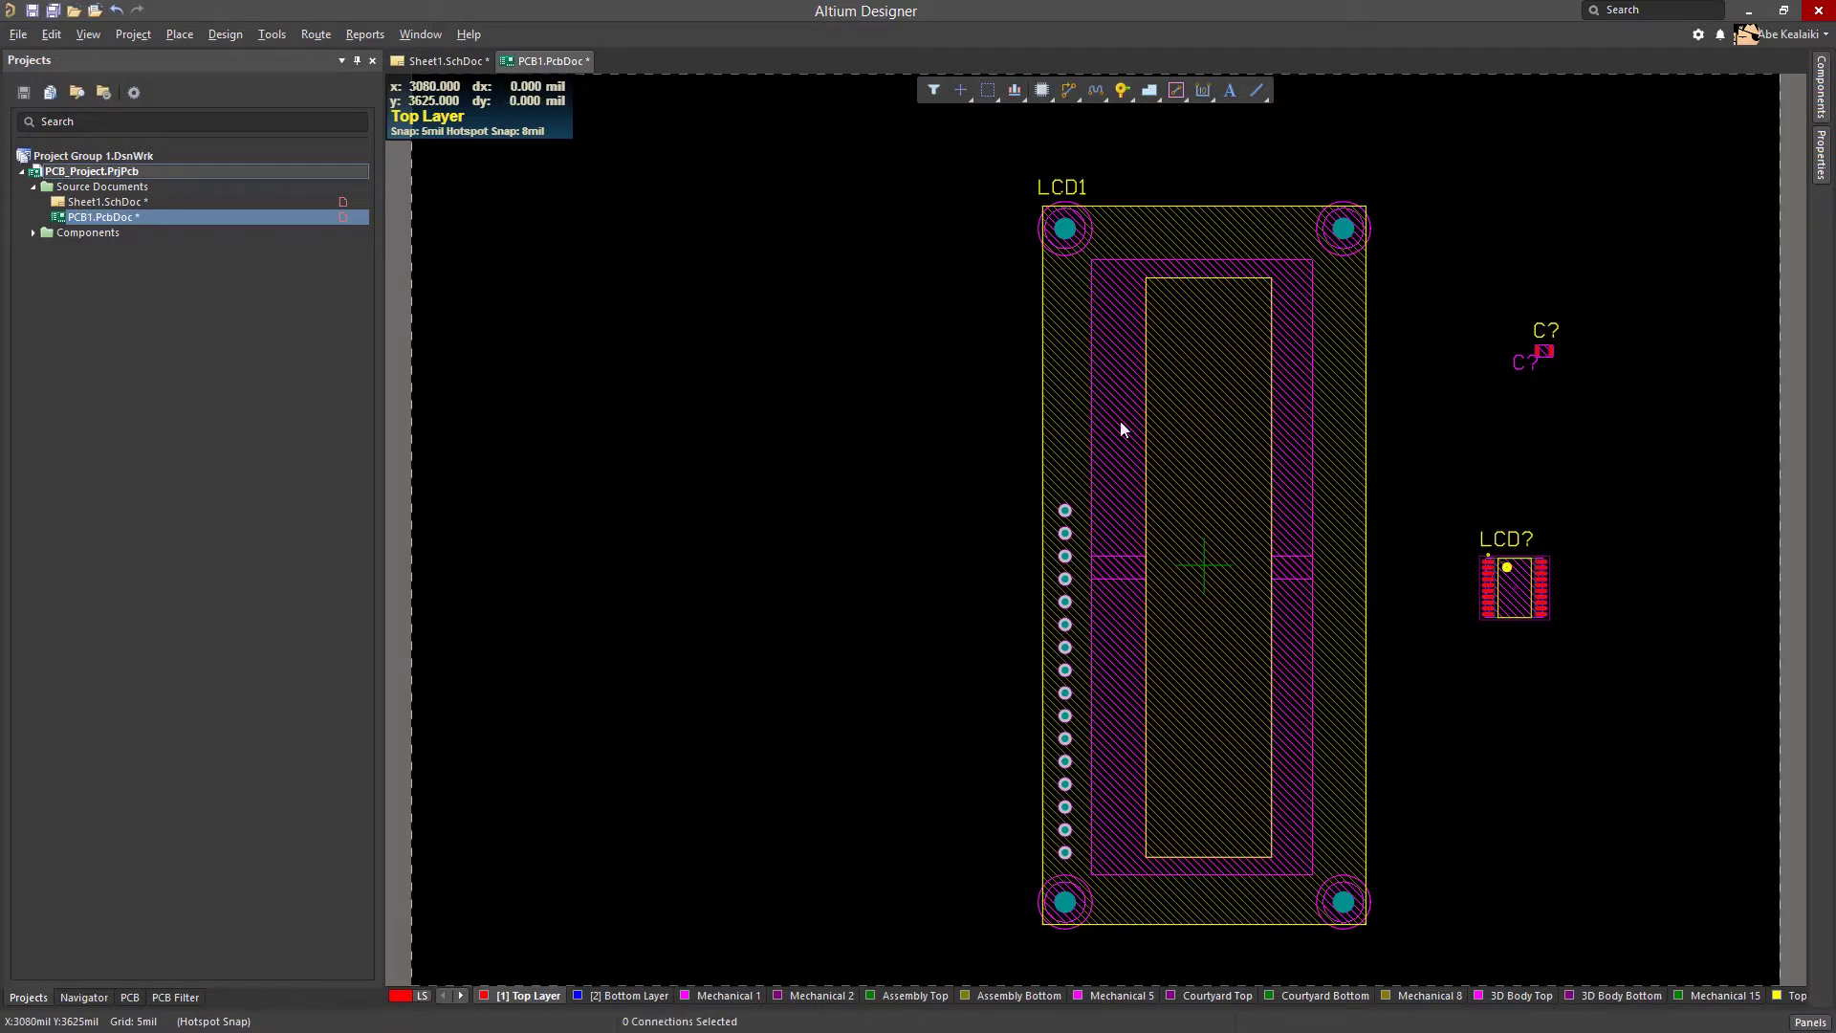
click(105, 201)
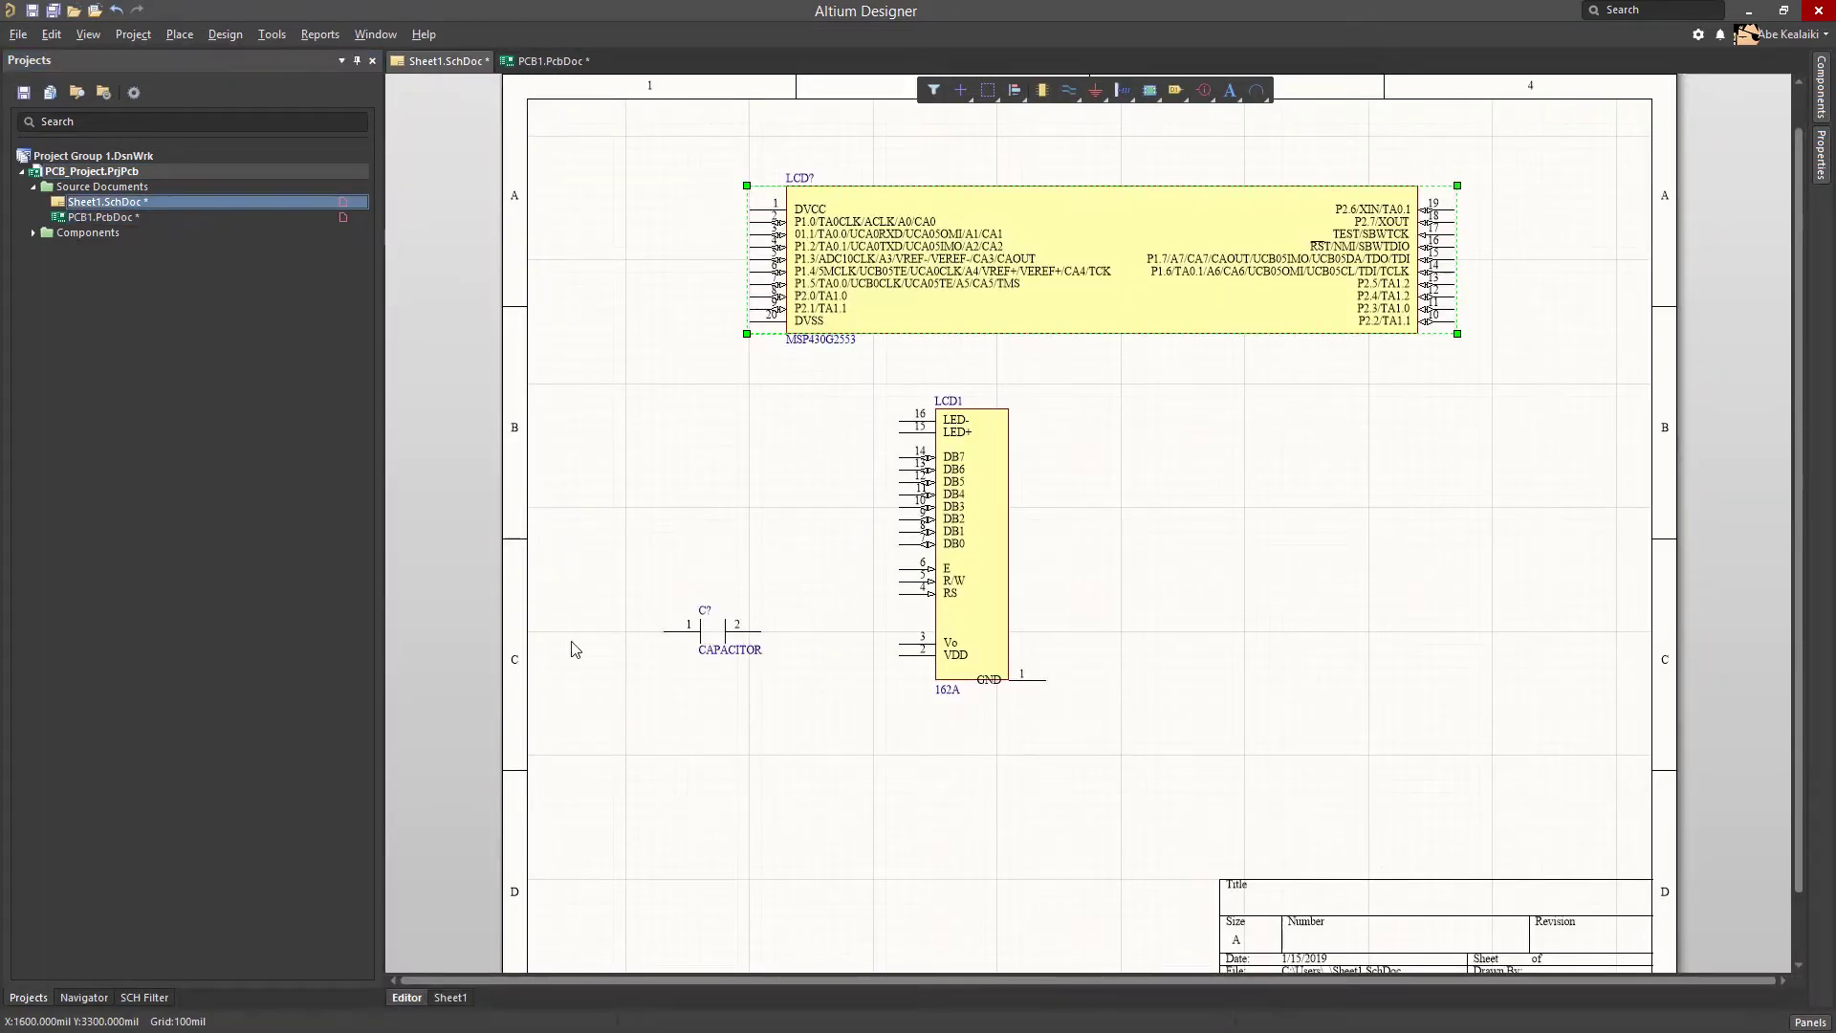
click(272, 35)
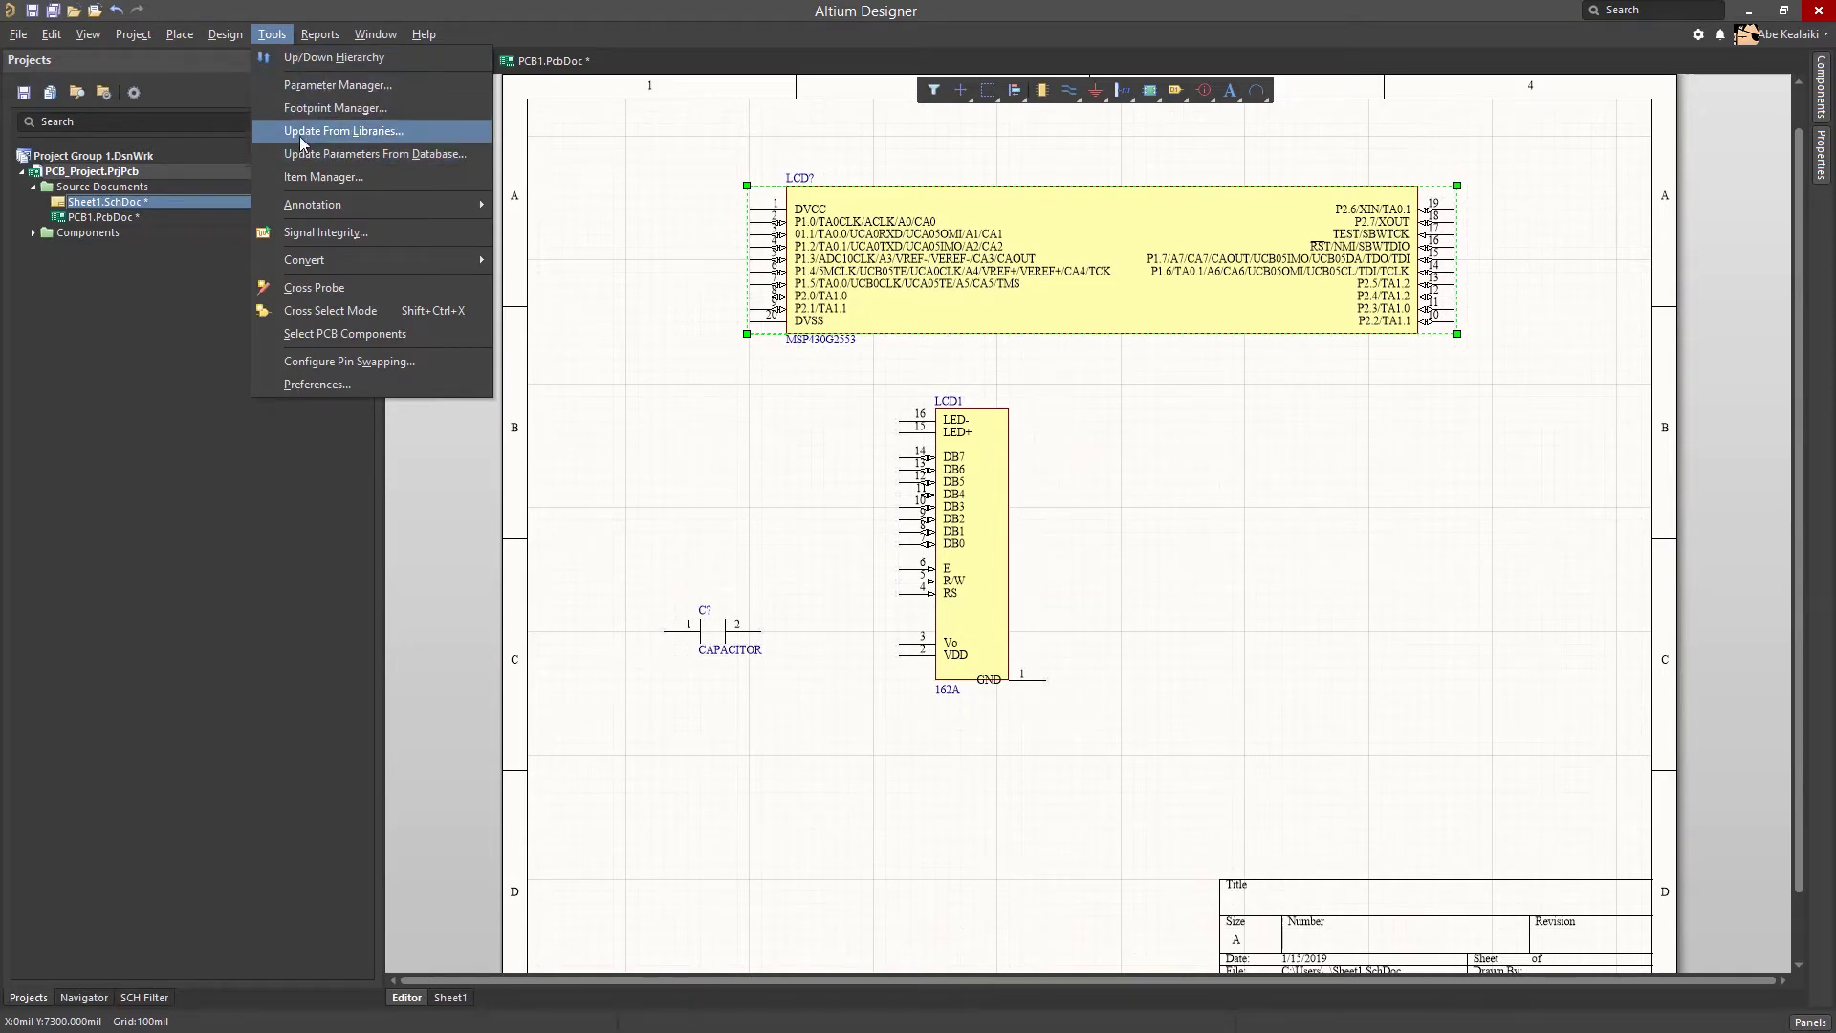
key(Escape)
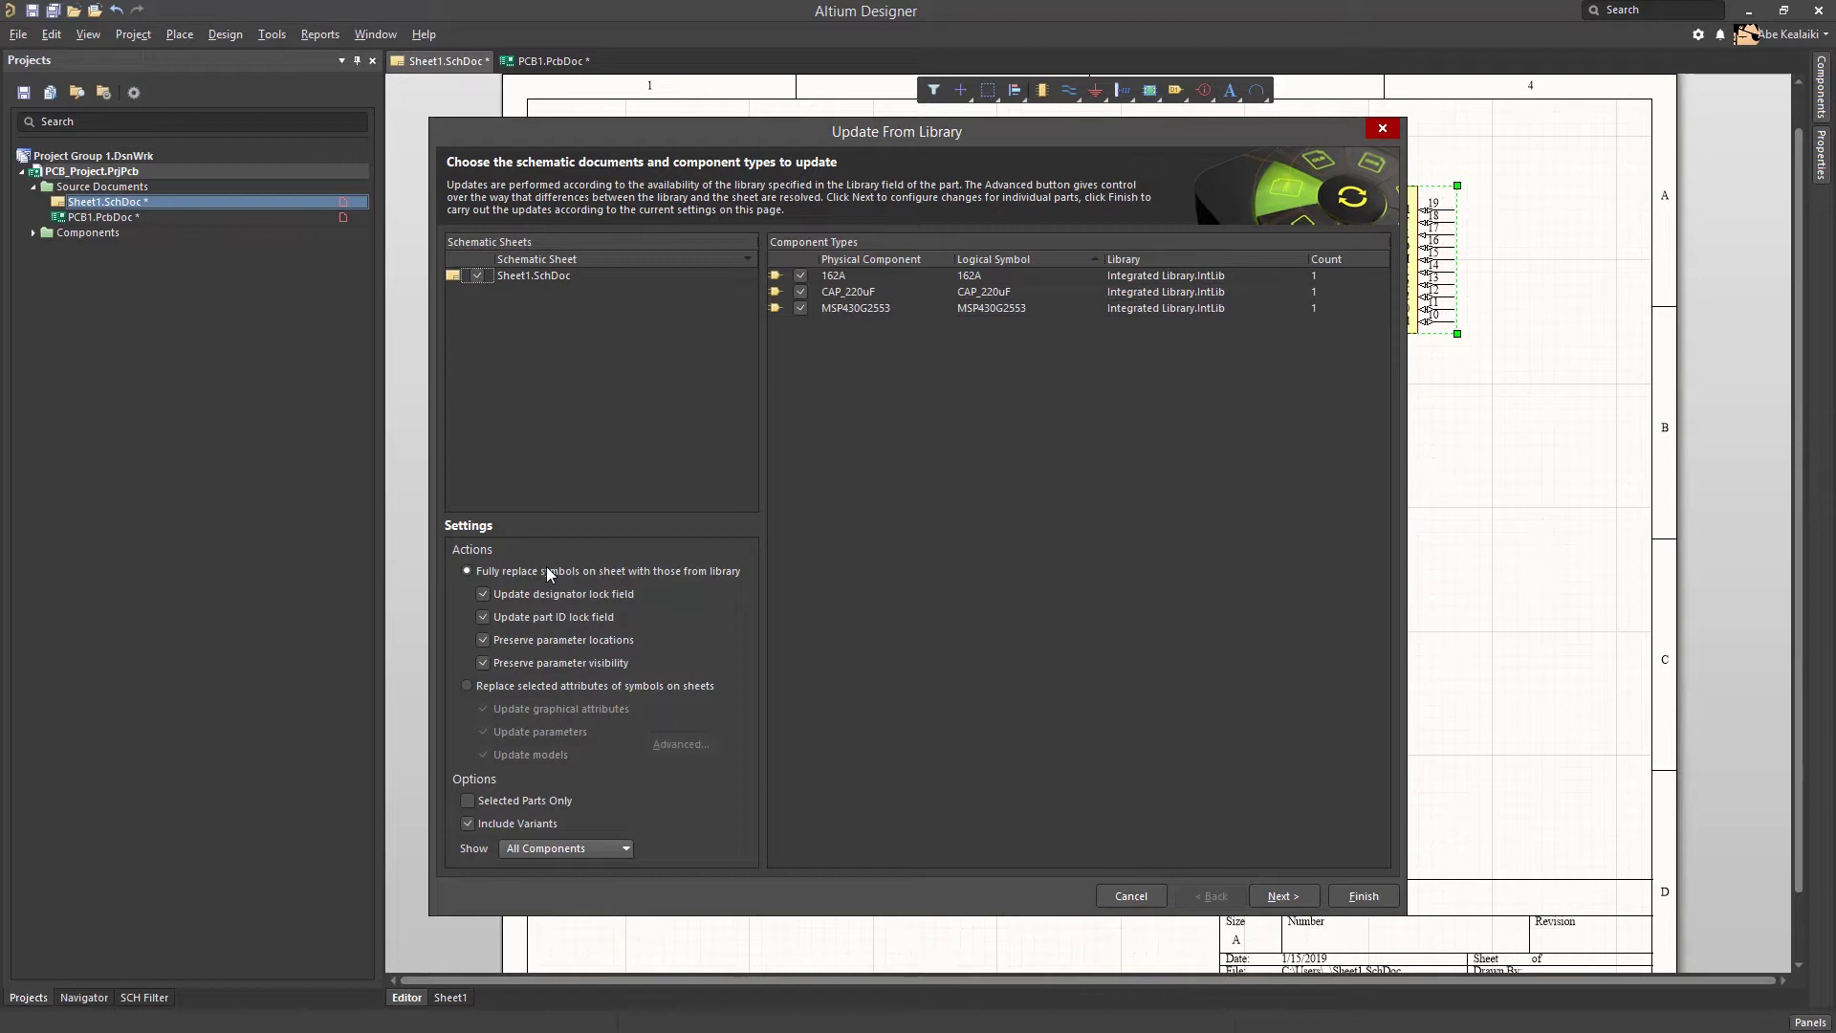
click(1284, 892)
click(1362, 895)
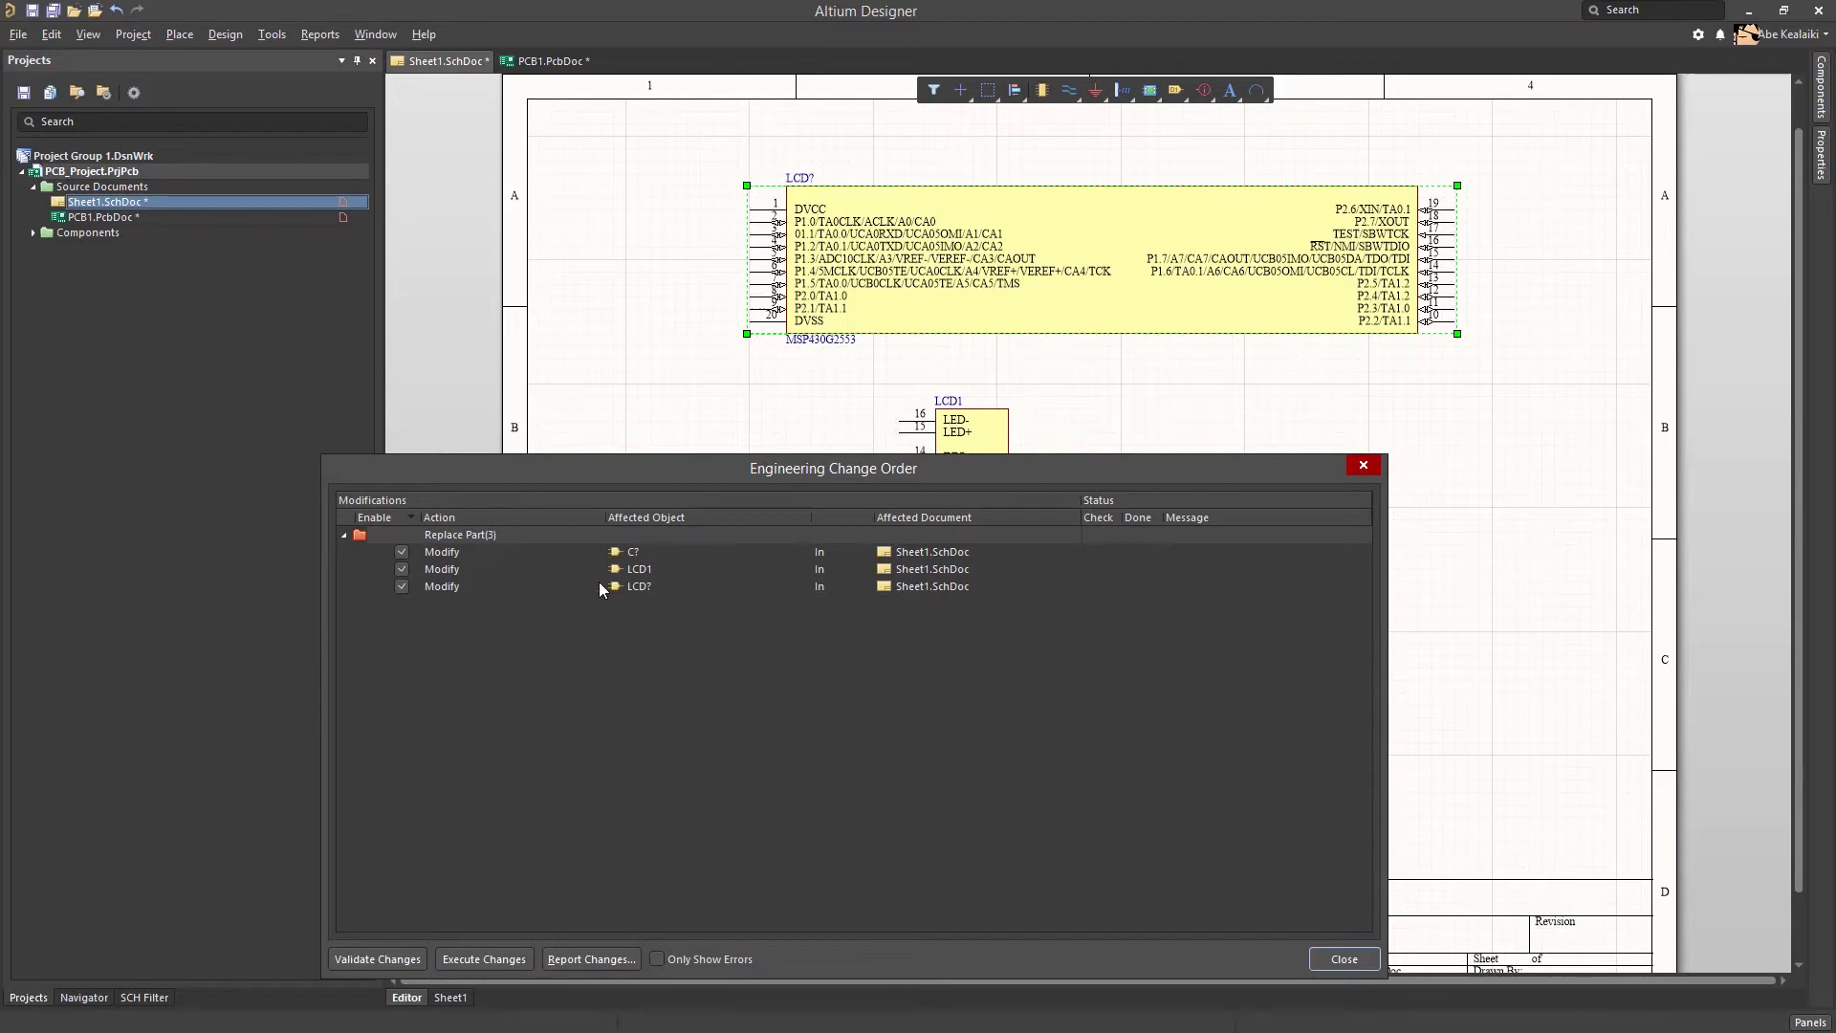
click(491, 960)
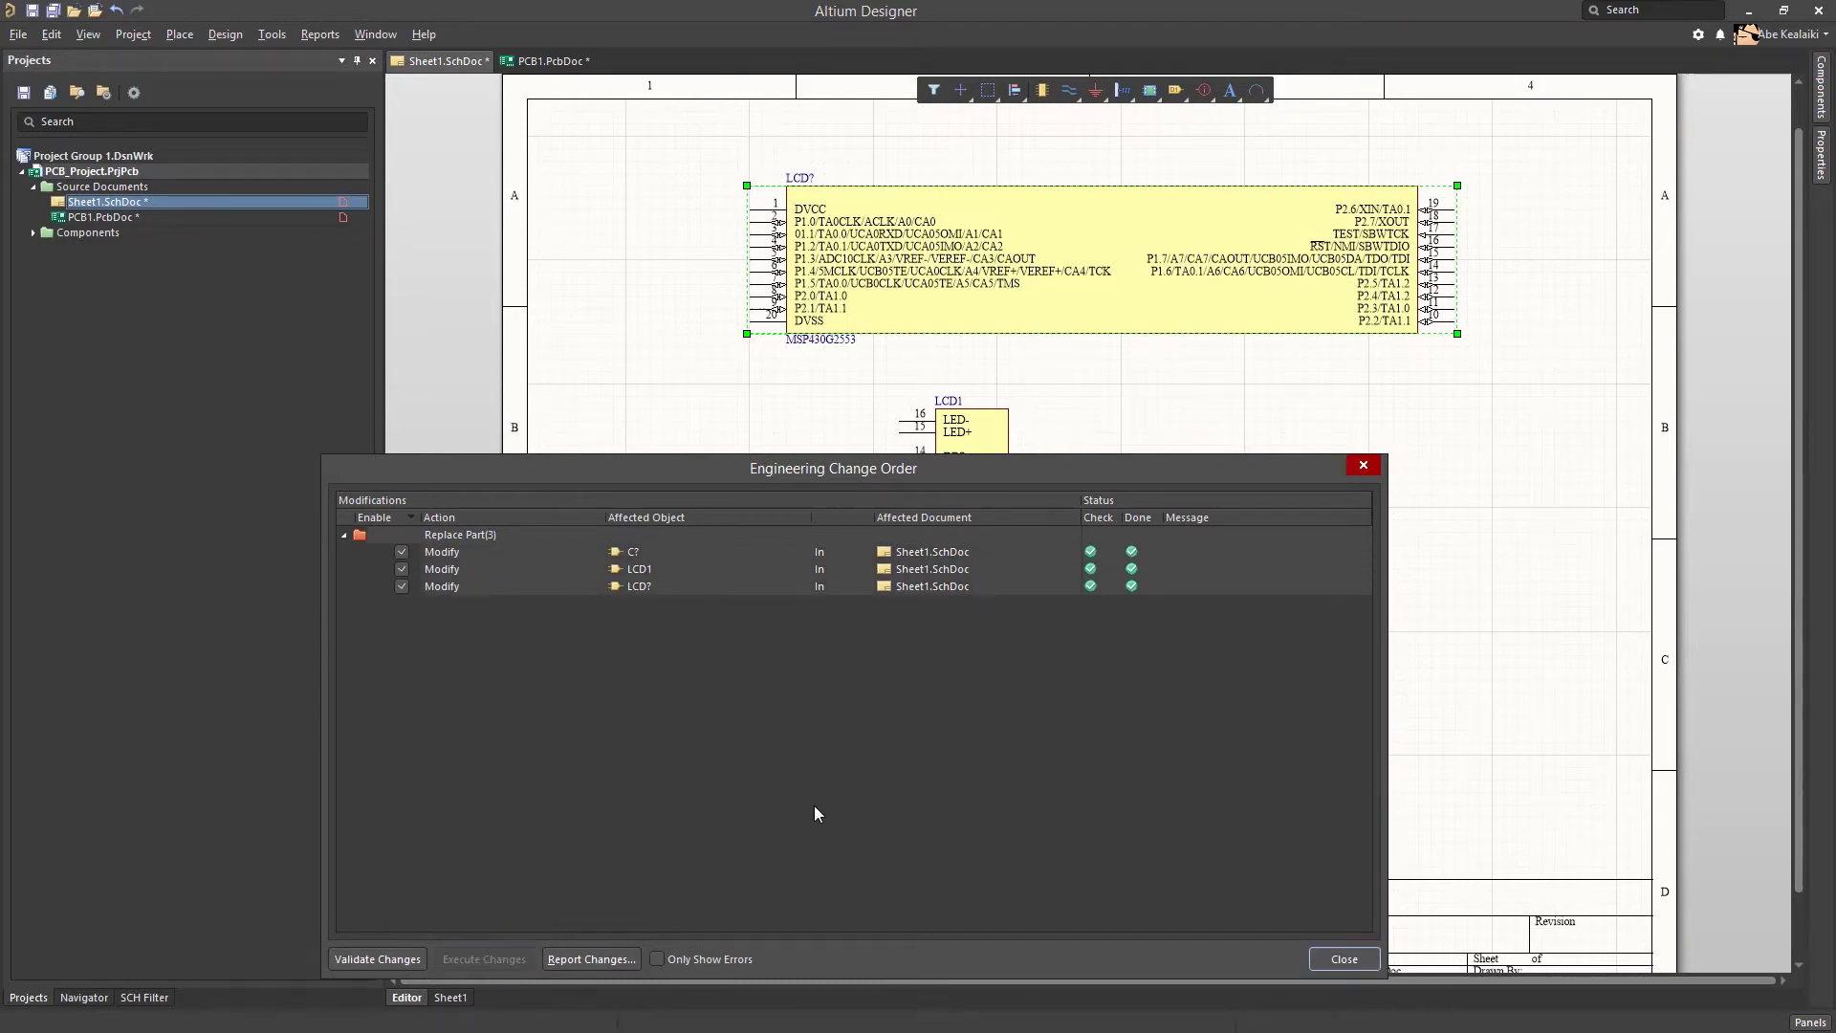
click(1344, 959)
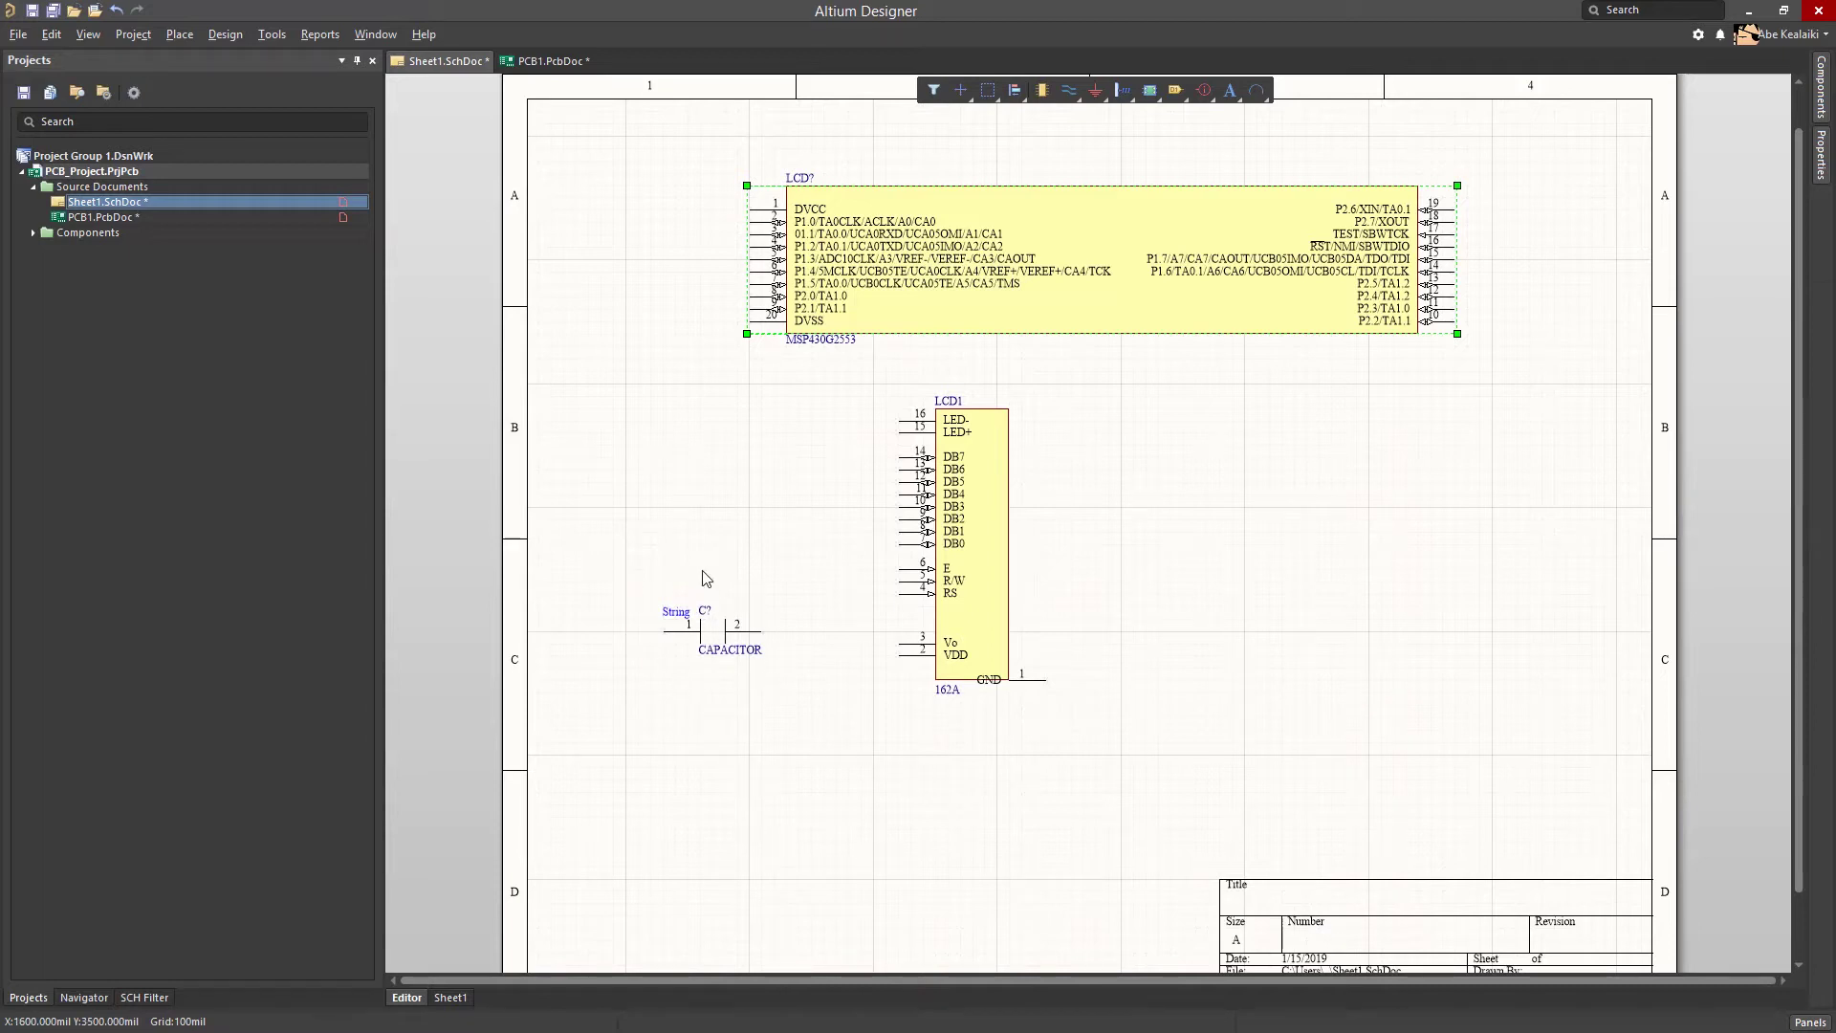
Update PCB1.PcbDoc's C? footprint from Integrated Library.IntLib via an executed change order
click(264, 218)
click(272, 35)
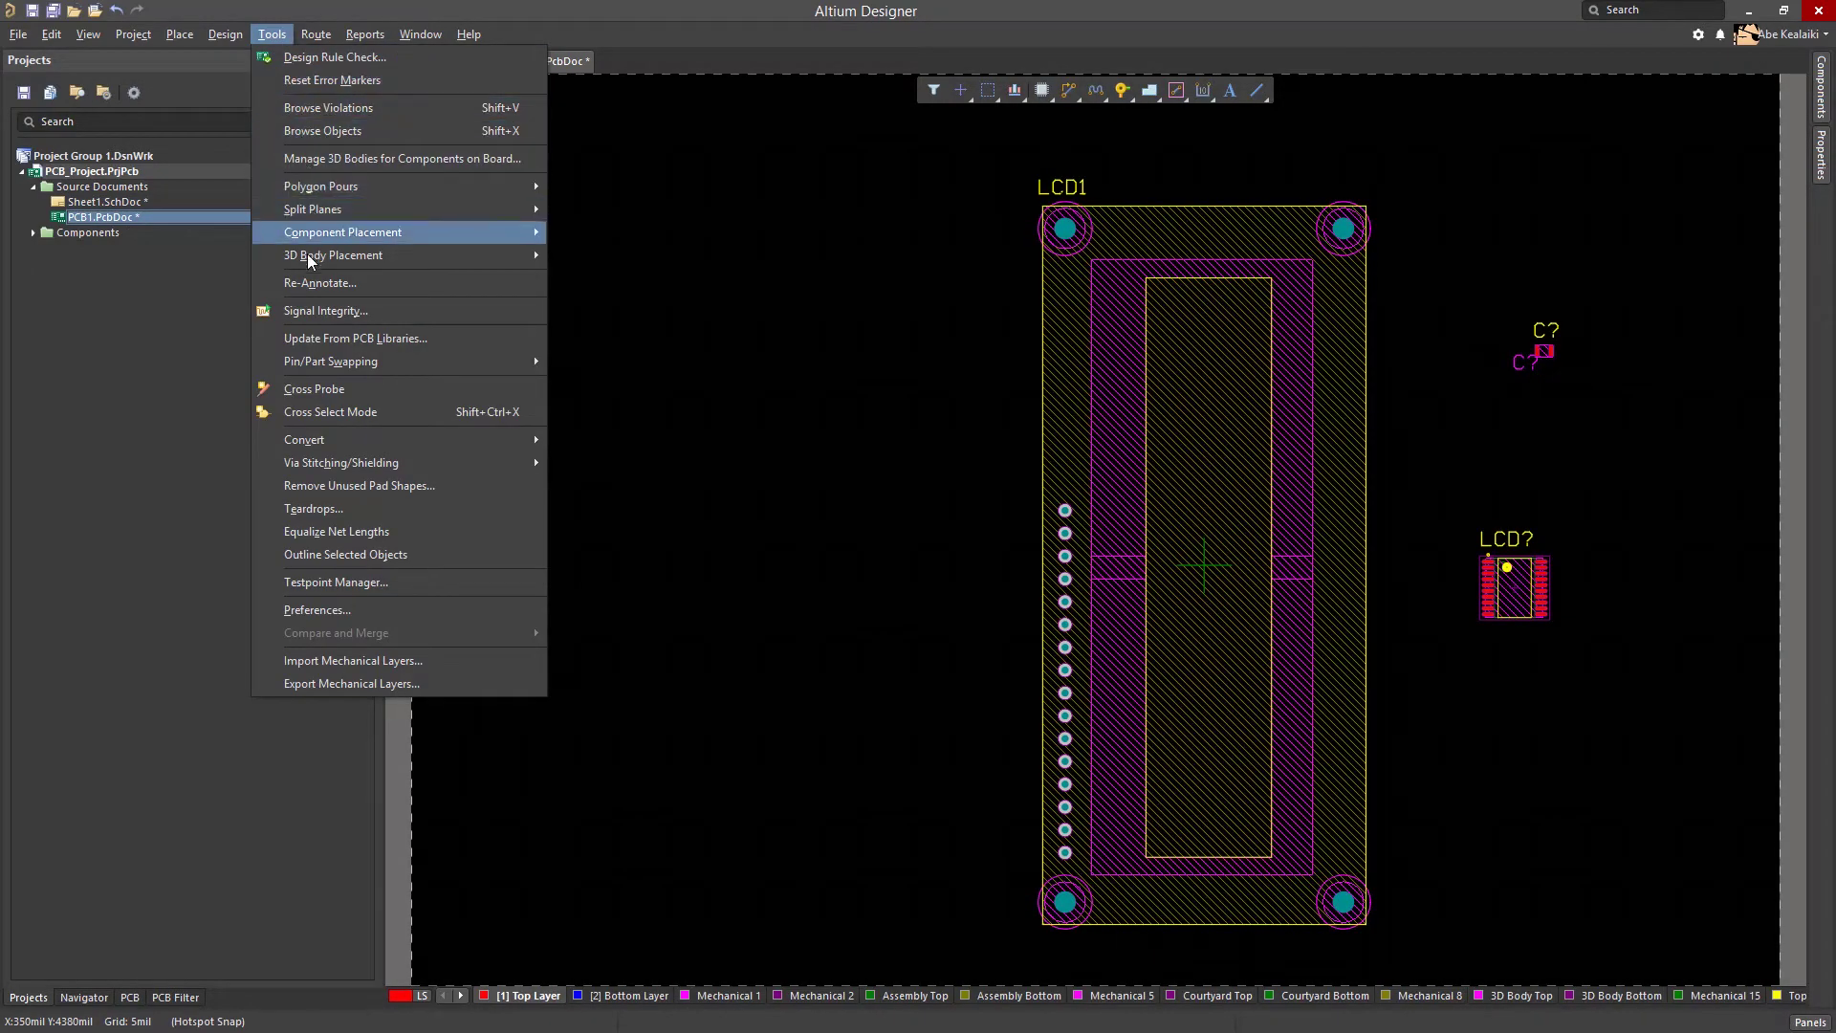
click(321, 341)
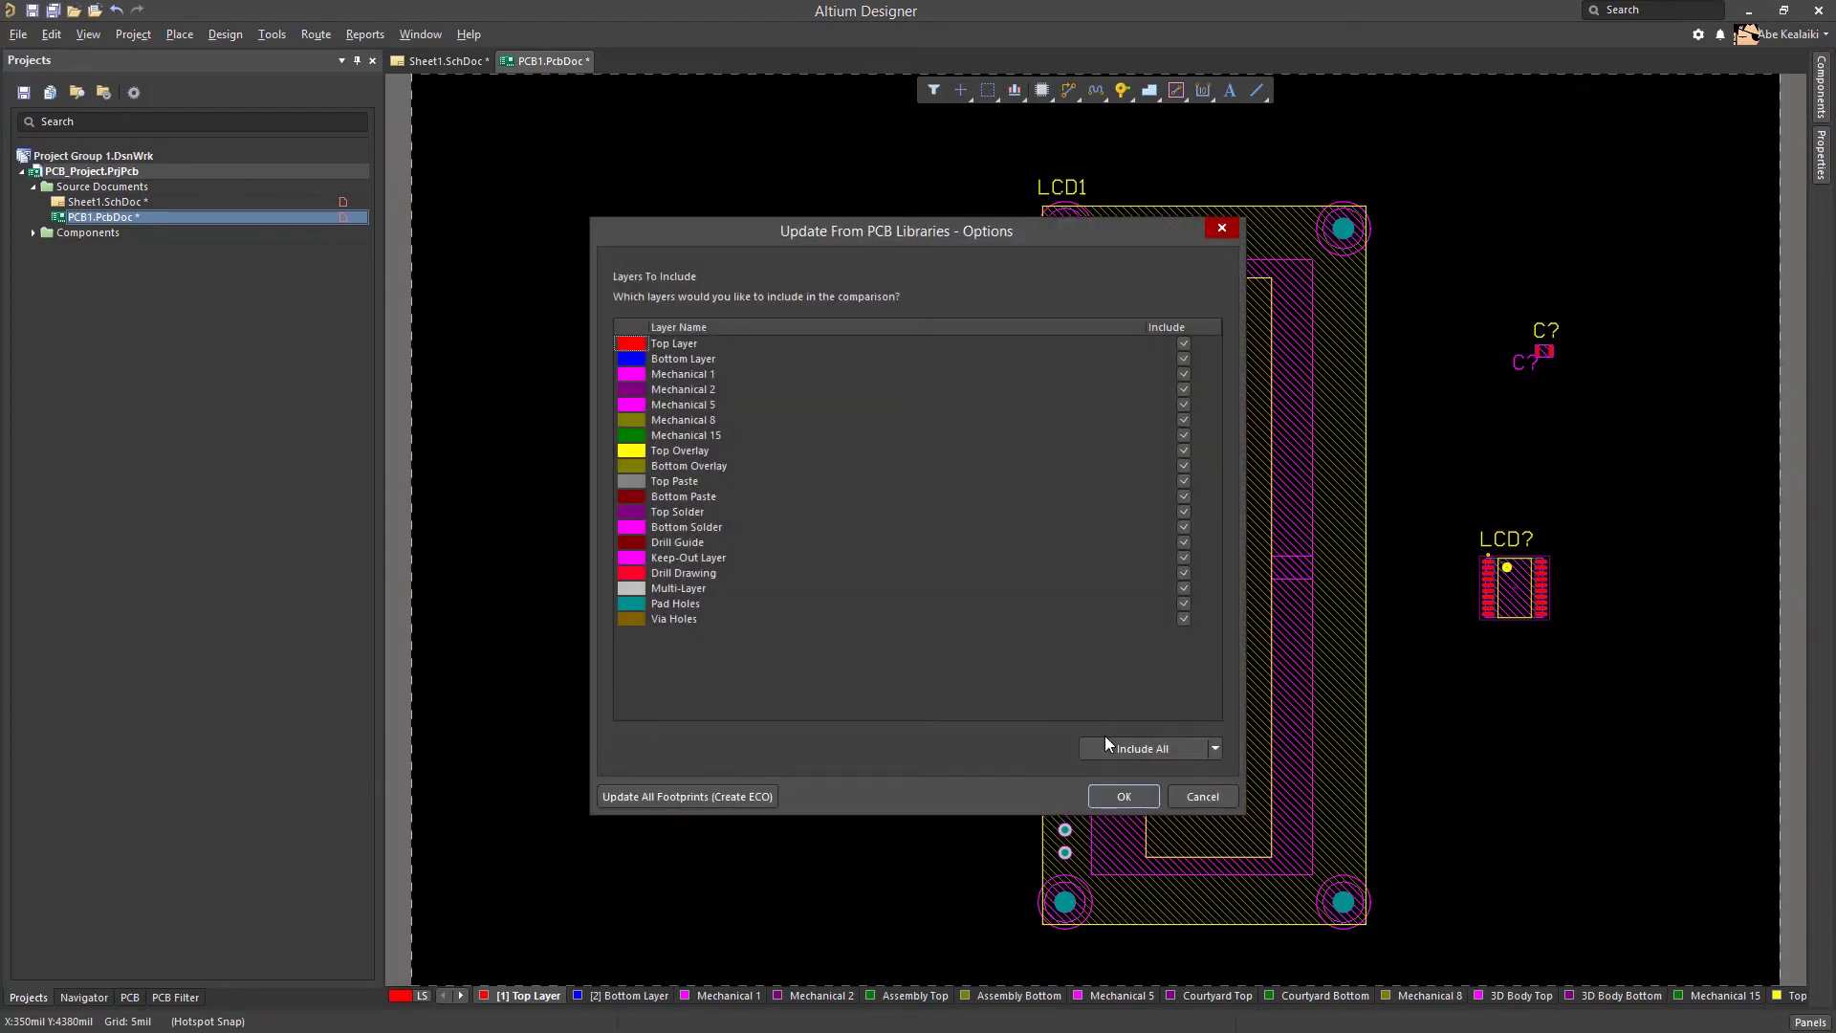
click(1126, 795)
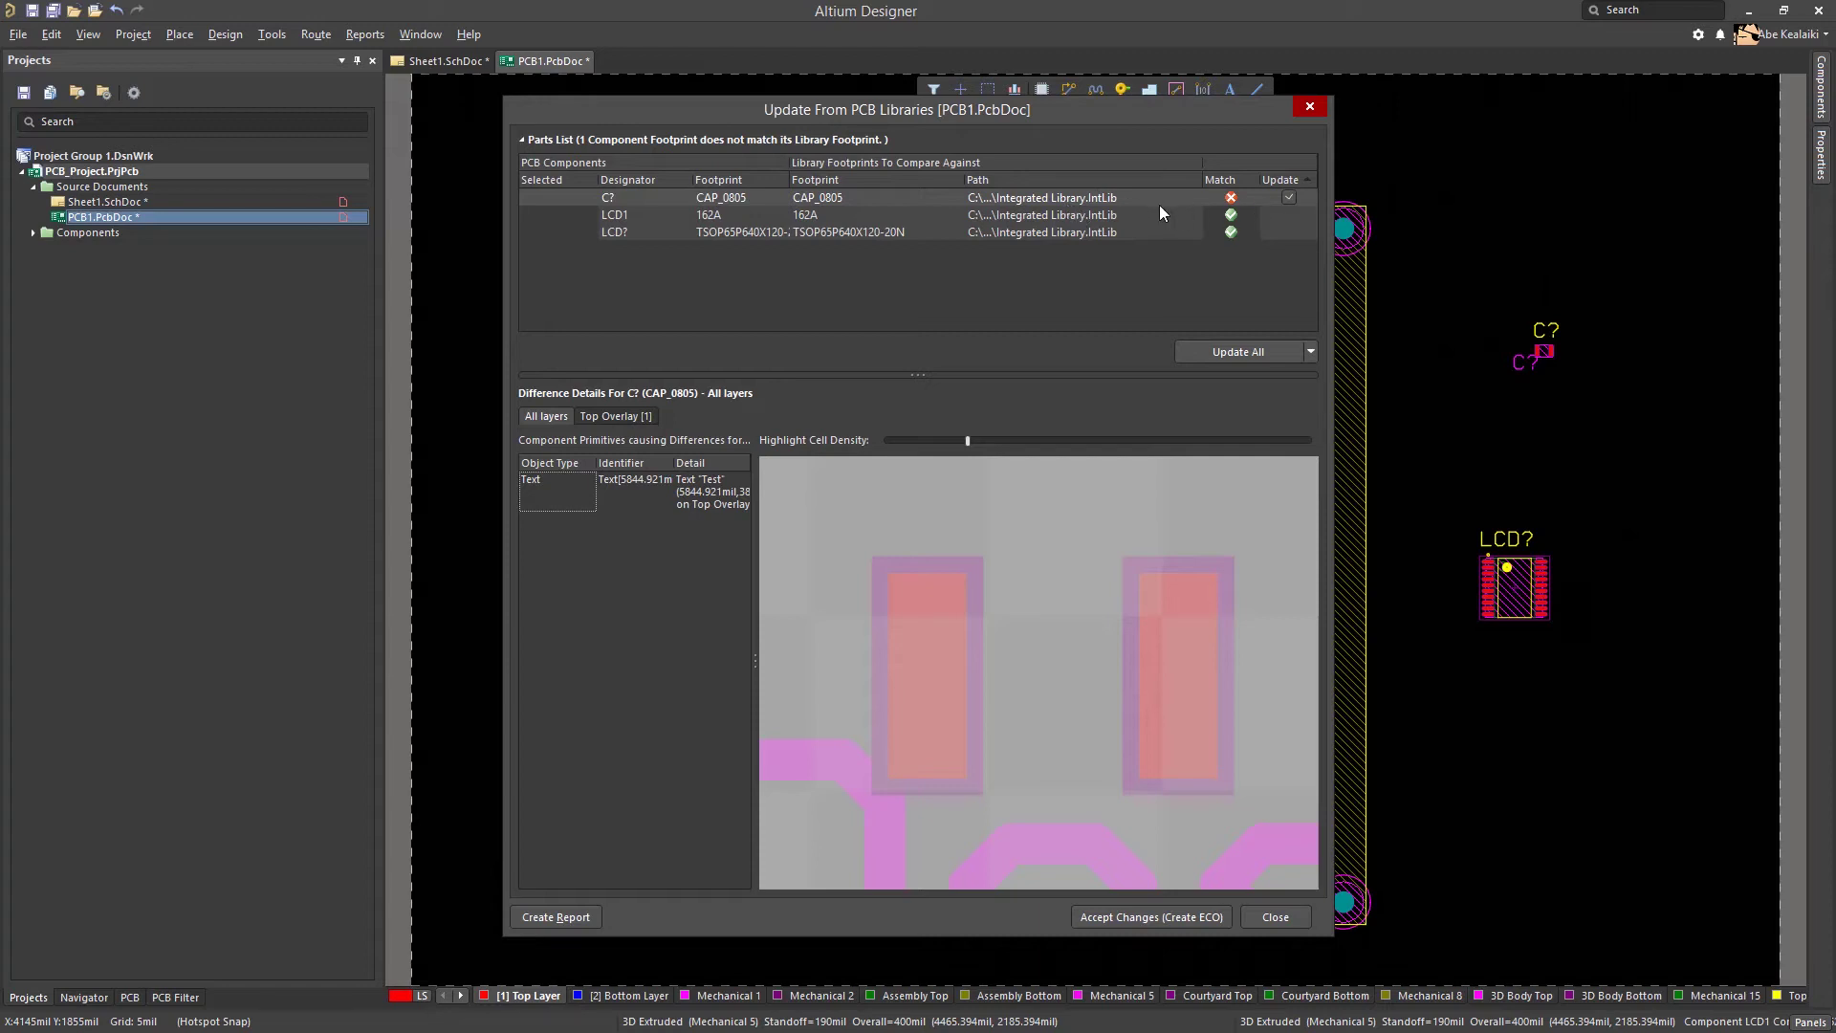
click(1161, 915)
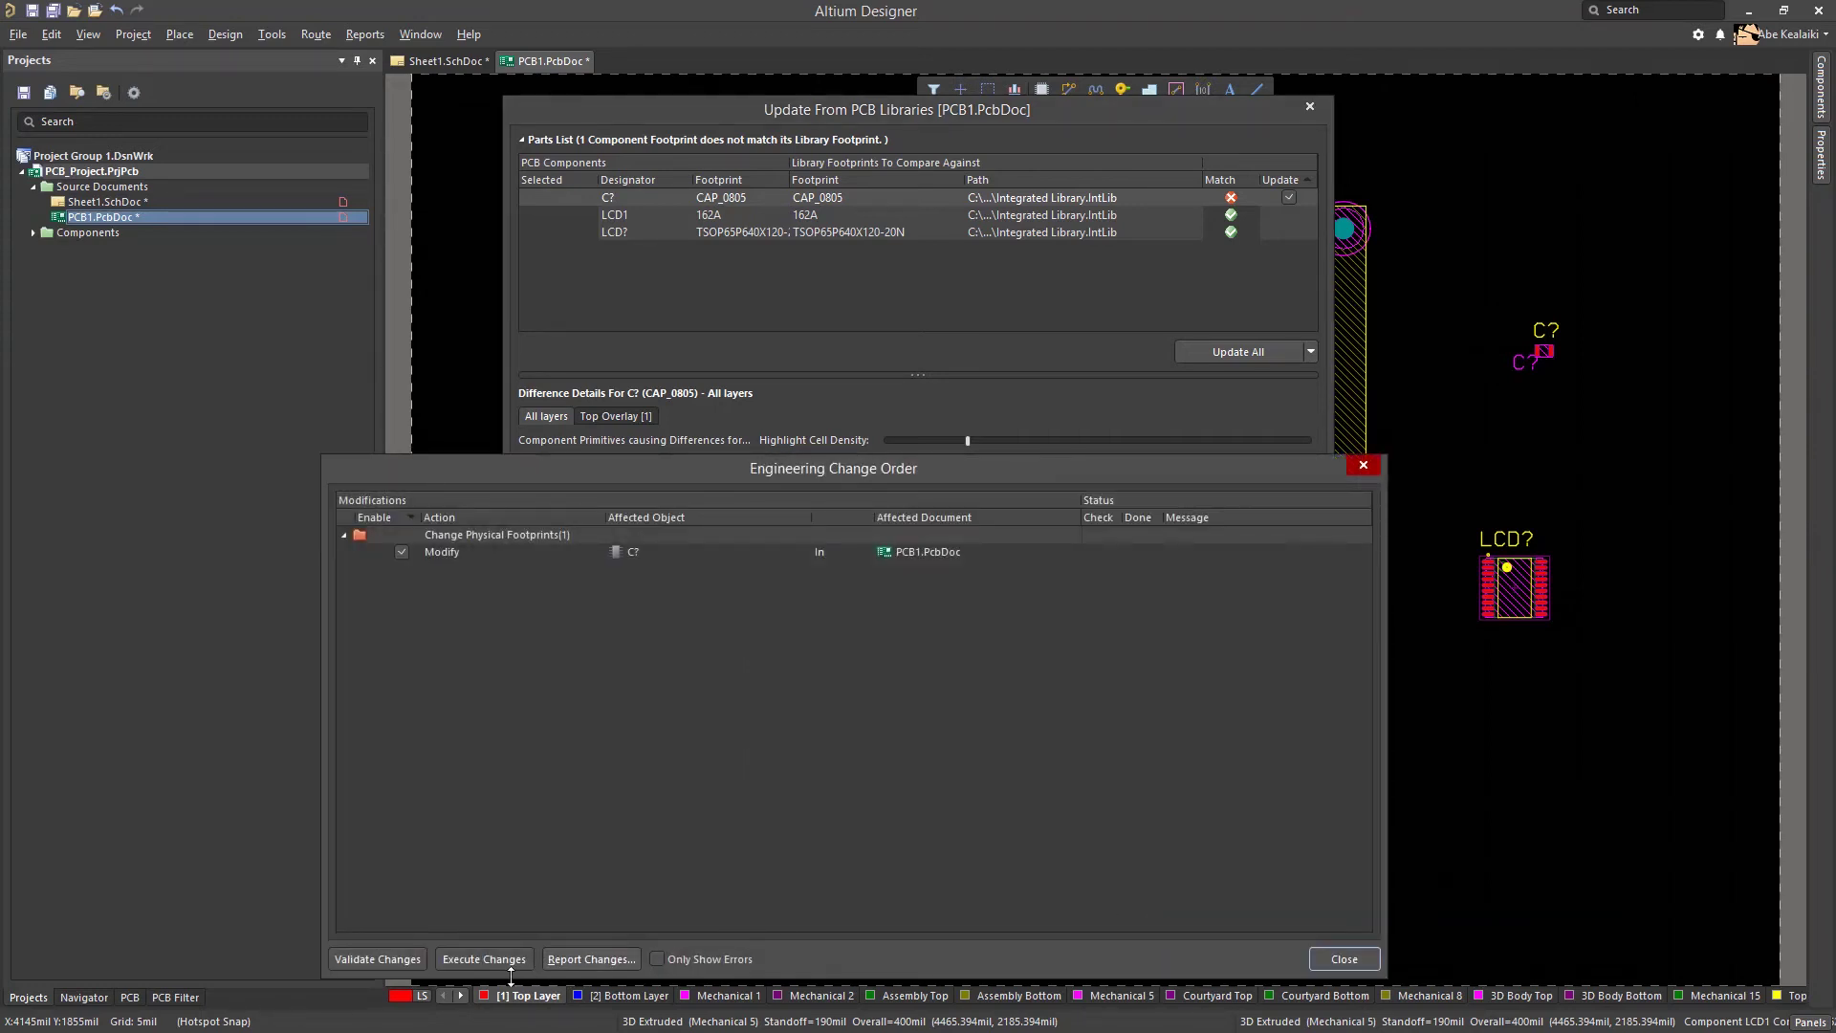
click(484, 960)
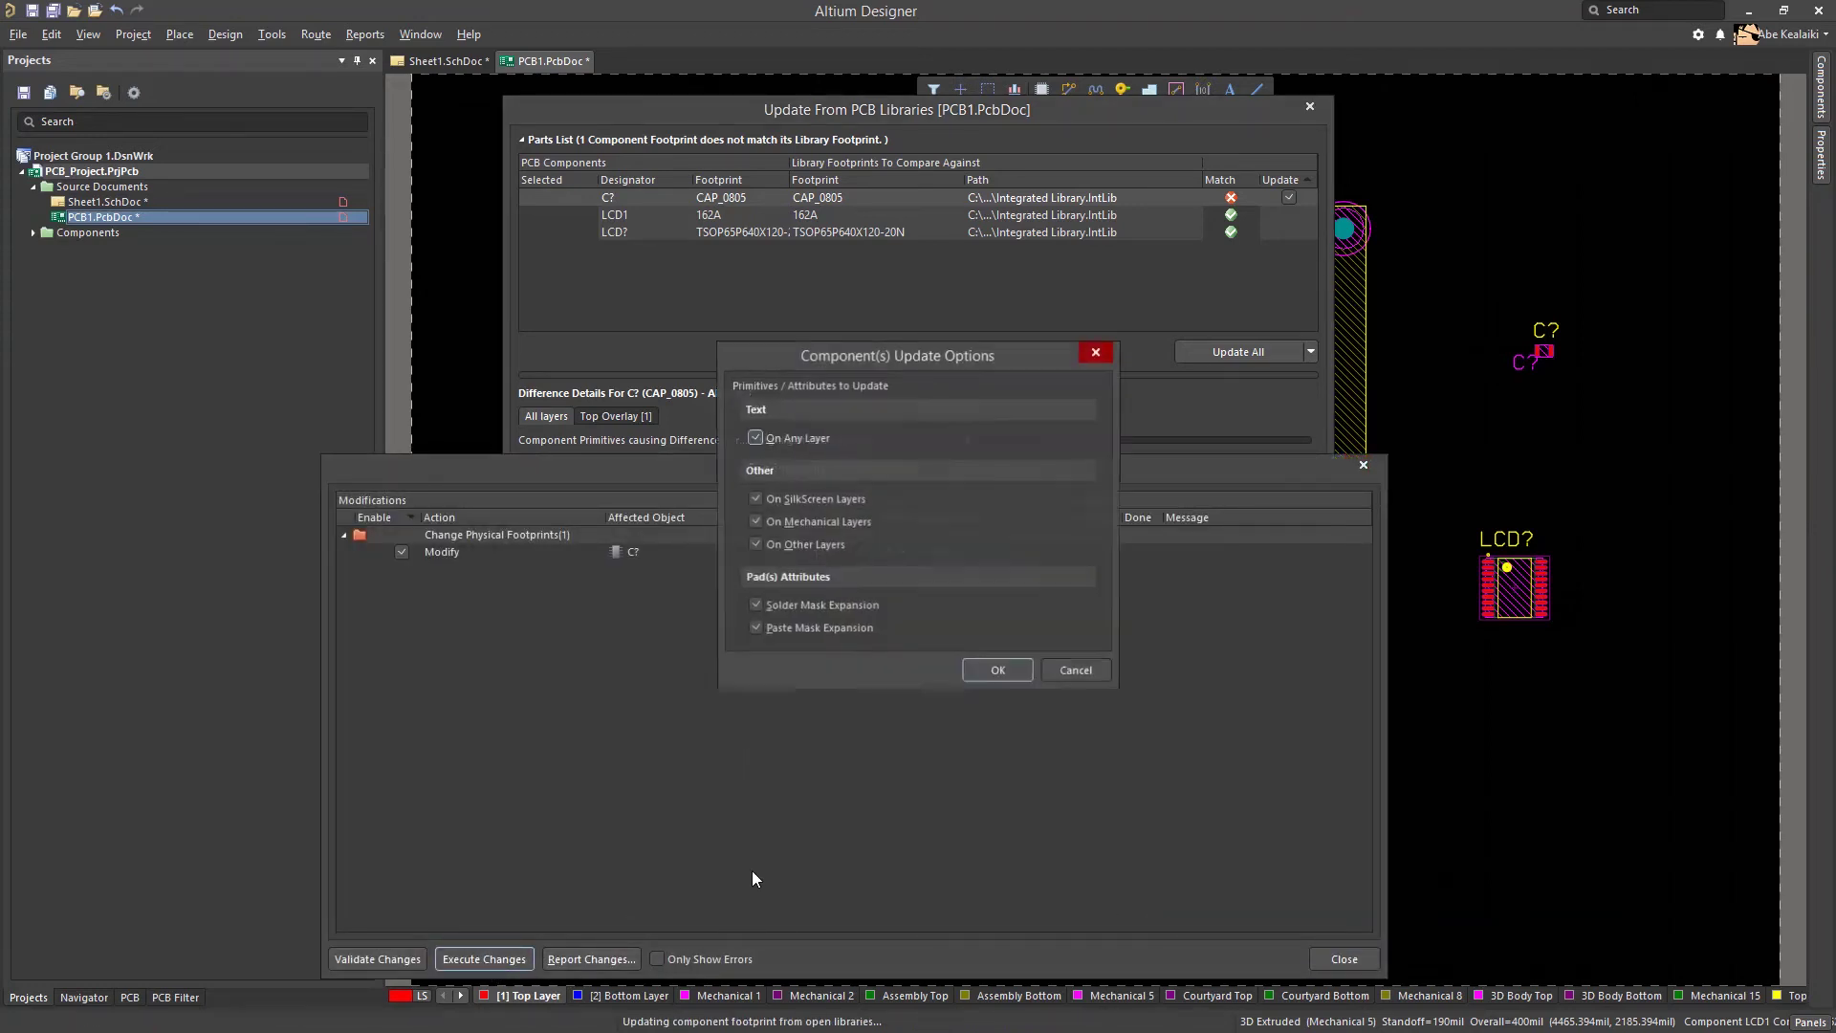
click(998, 672)
click(1343, 959)
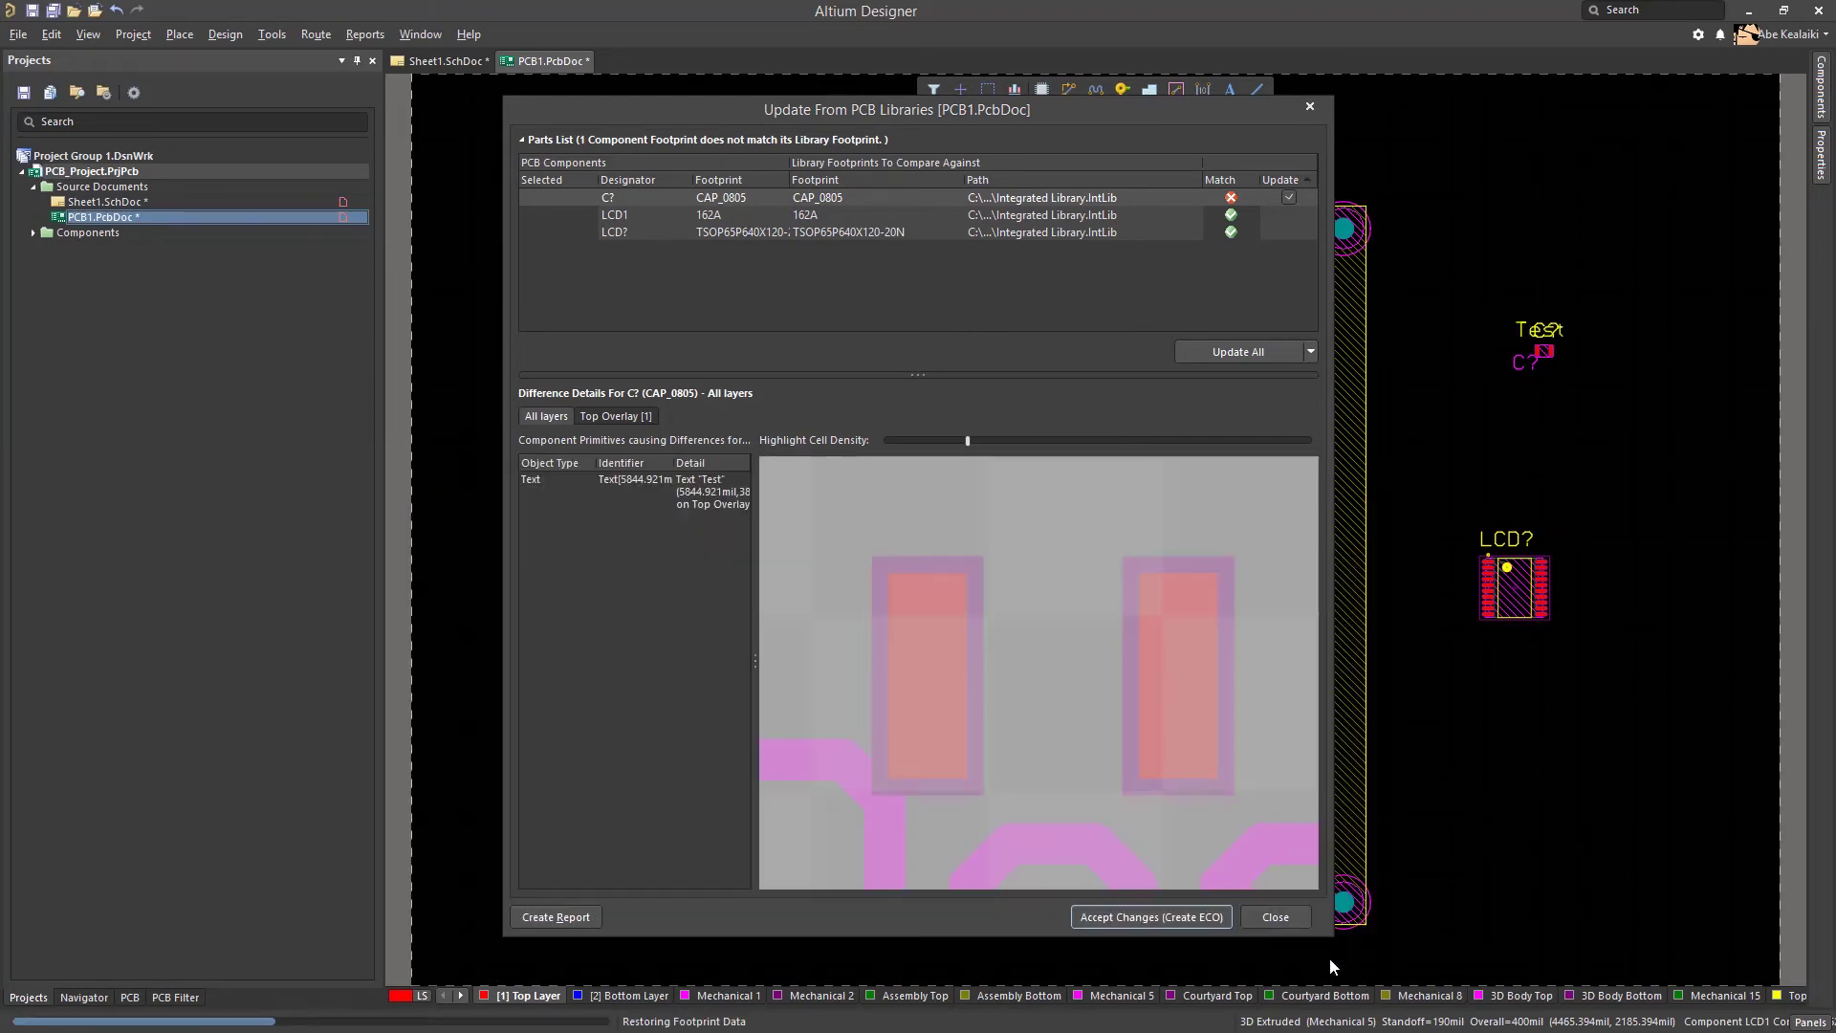
click(1282, 915)
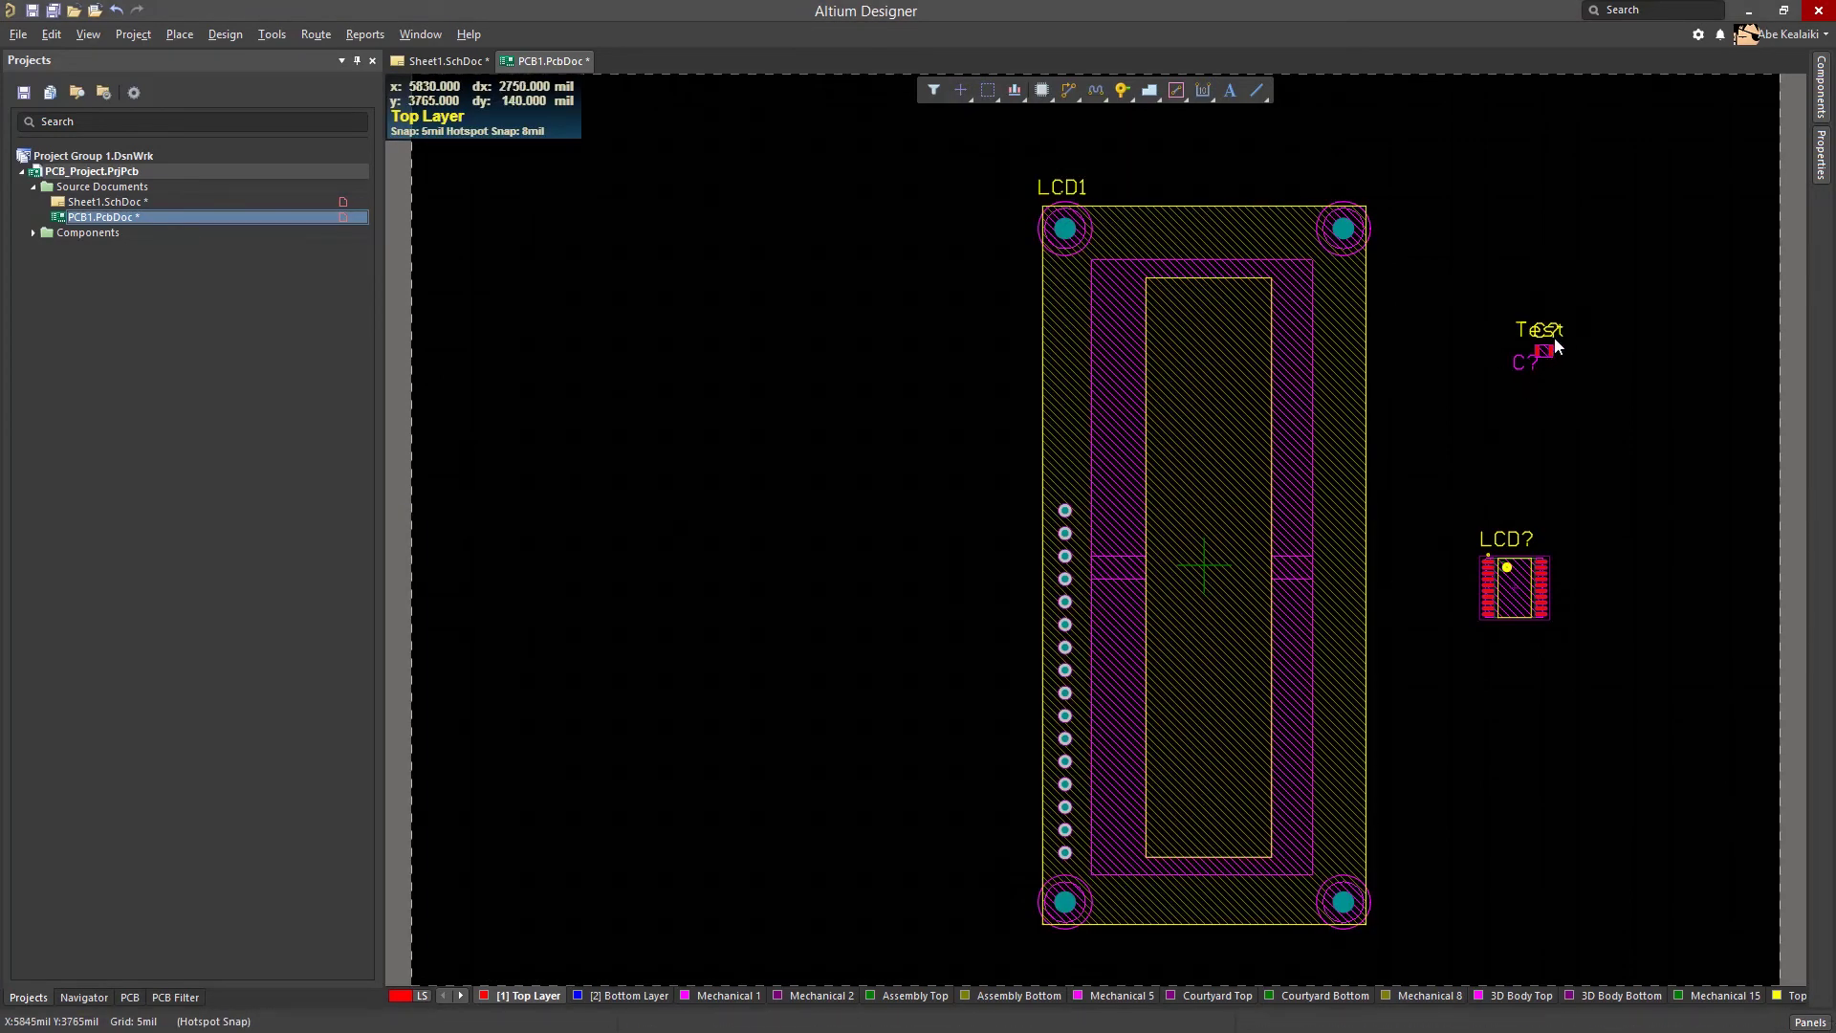